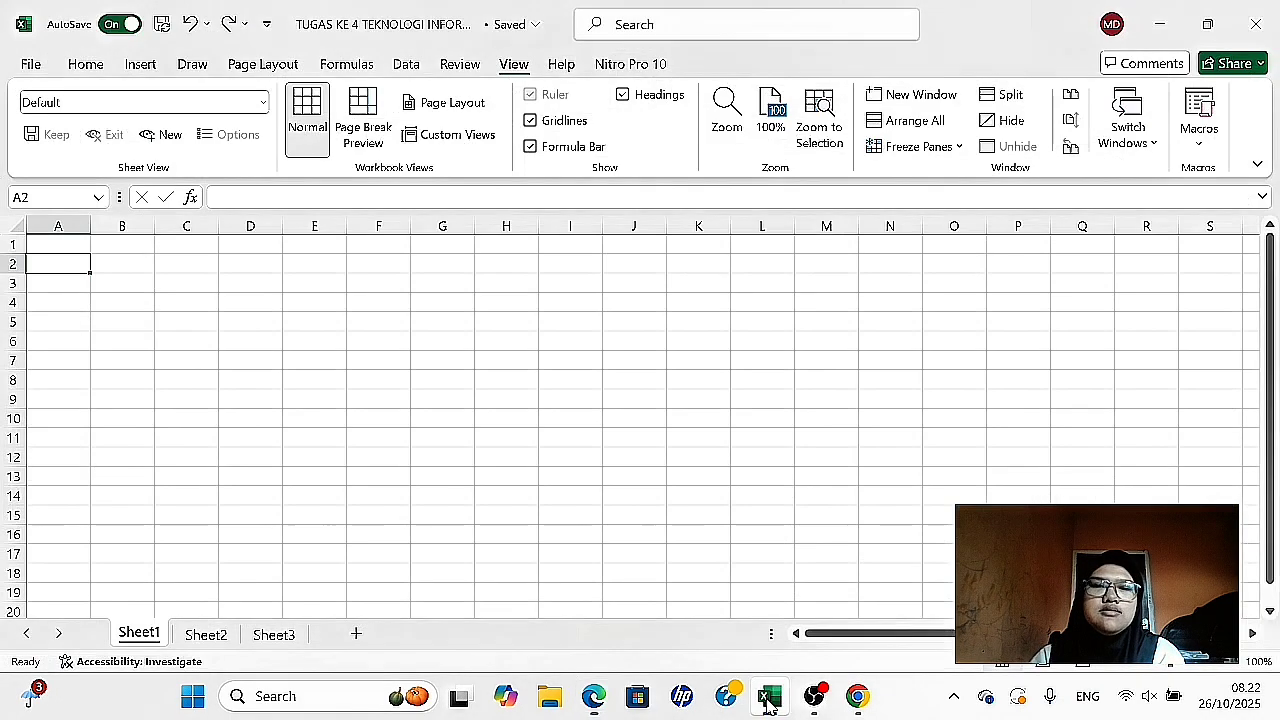
- Switch to the Excel workbook, make row 1 taller and enter the headers NO, NPM and Nama Mahasiswa in cells A1 to C1
click(769, 703)
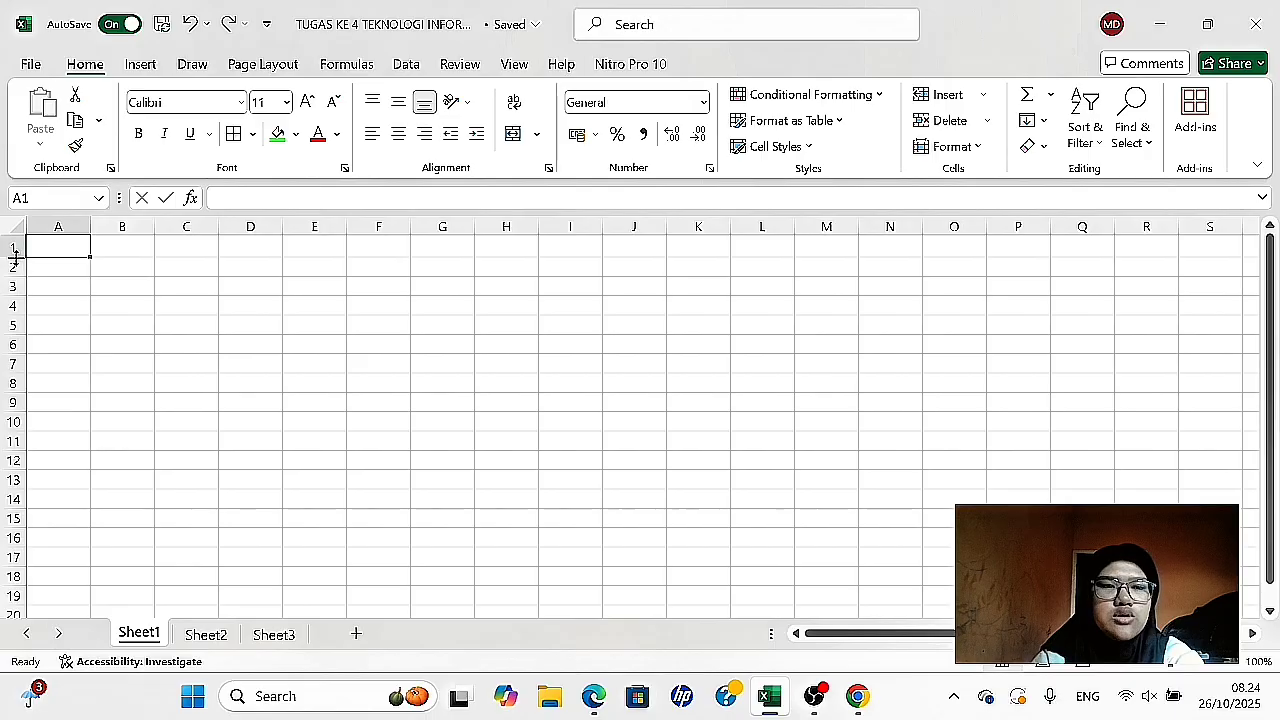
drag(14, 256, 51, 277)
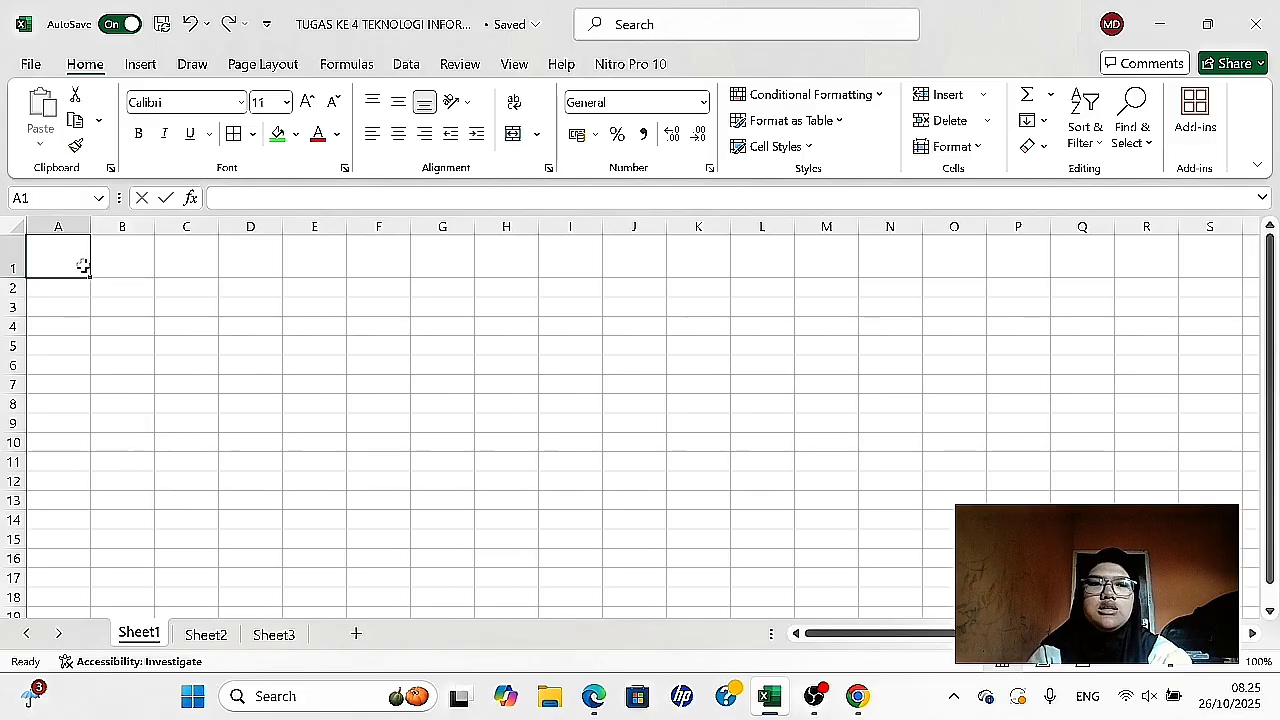
text(NO)
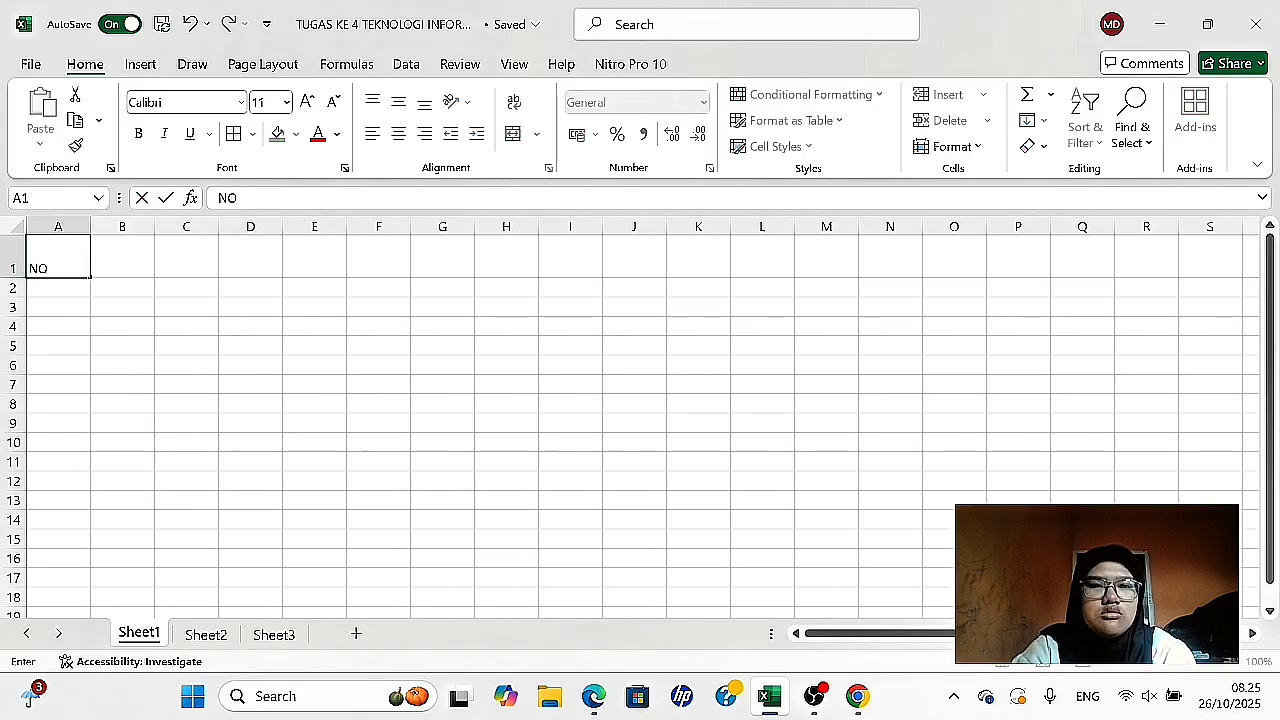
key(Tab)
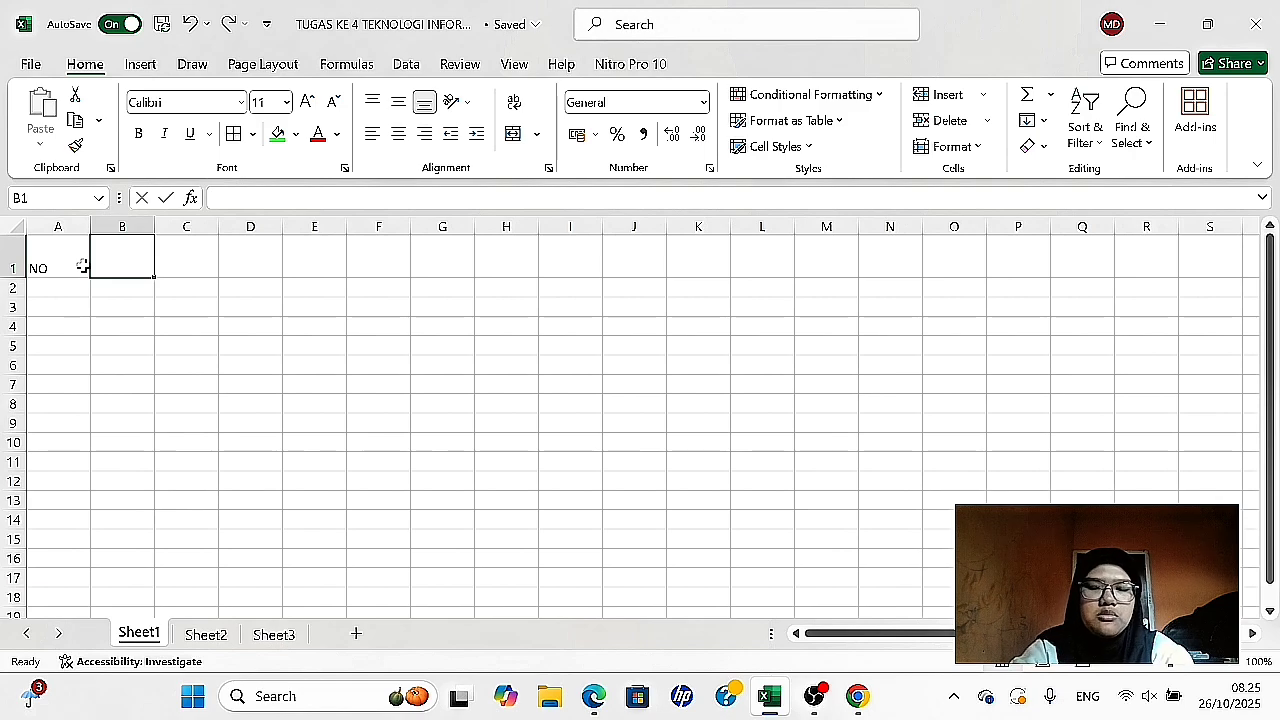
text(NPM)
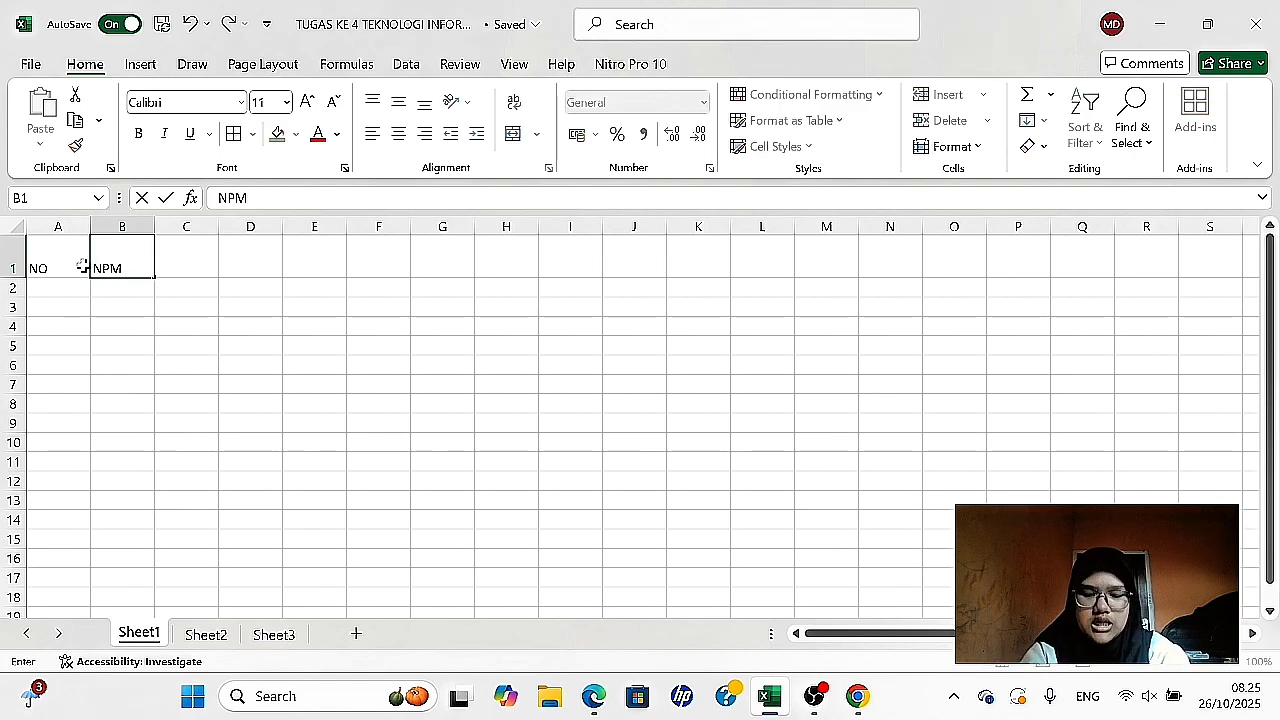
key(Tab)
text(N)
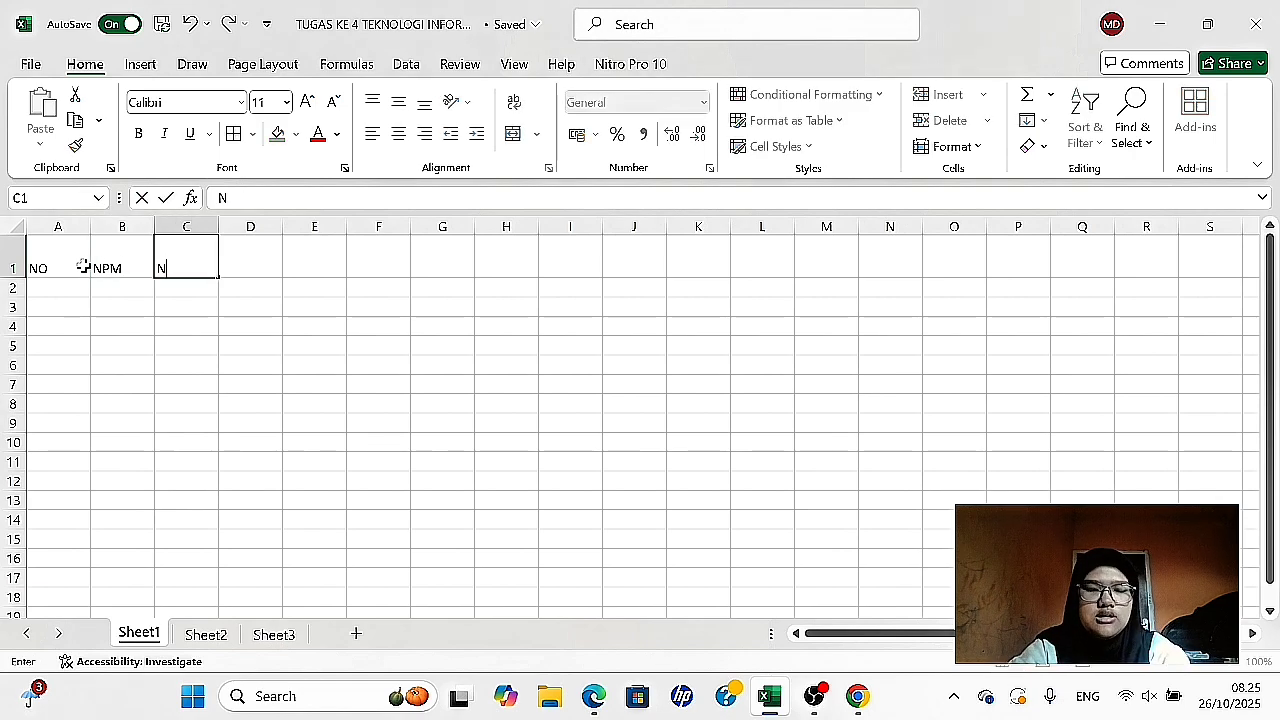
text(ama )
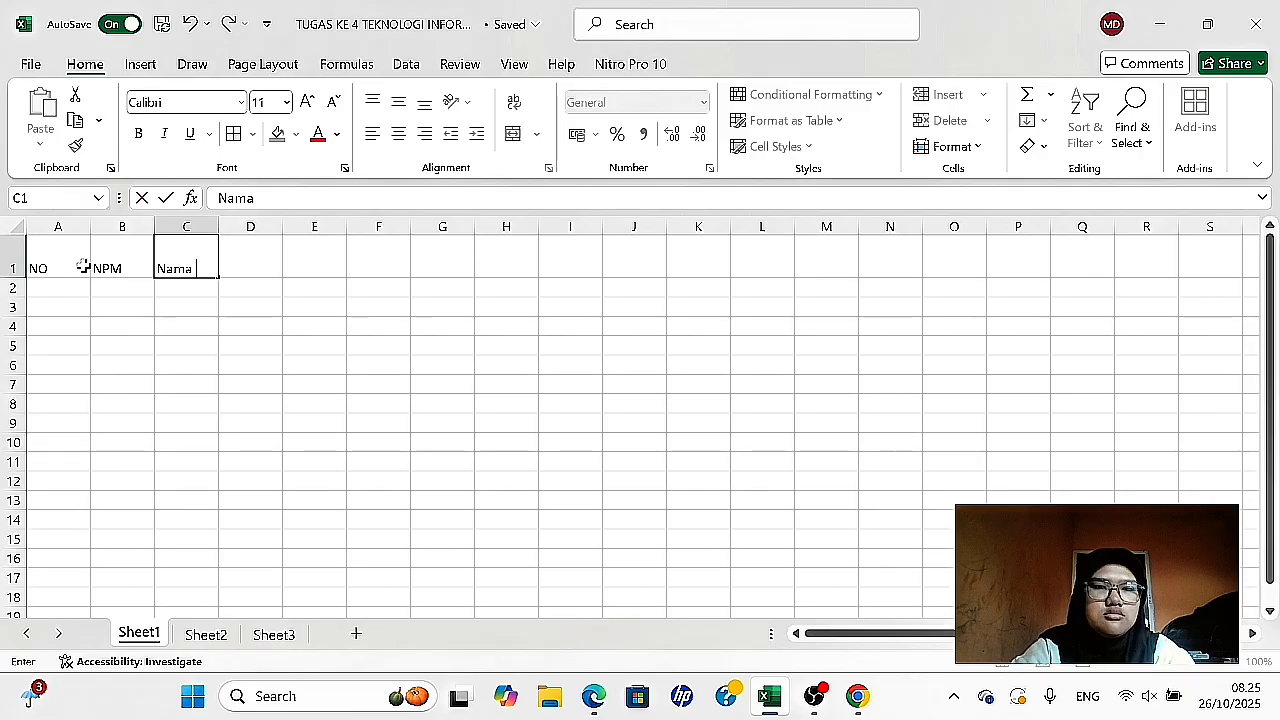
text(Mahas)
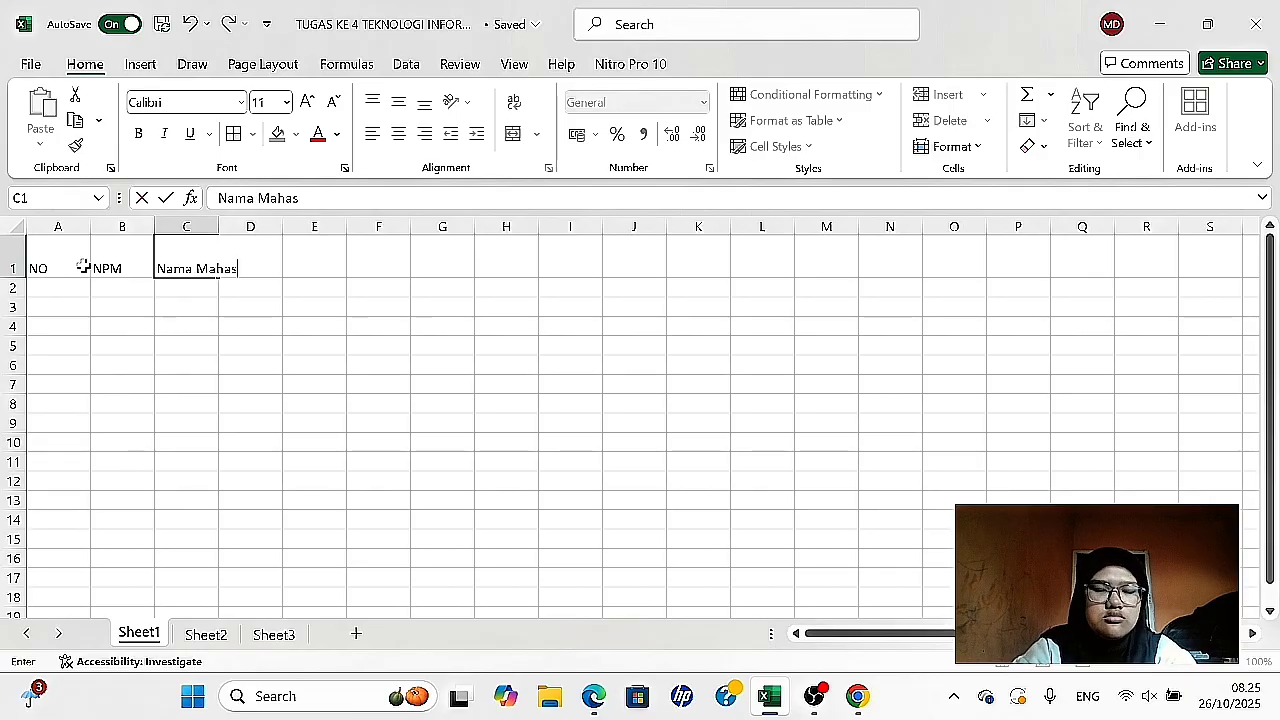
text(iswa)
- Autofit column C to the width of the Nama Mahasiswa header
click(318, 262)
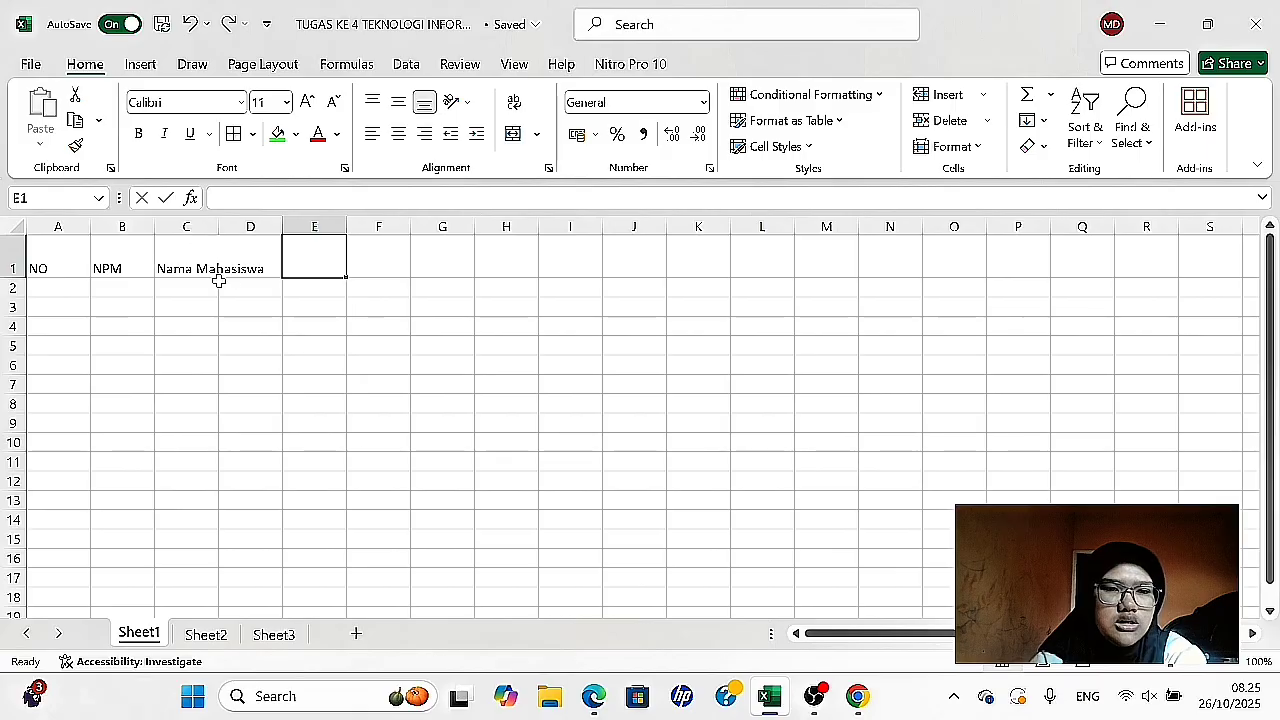
click(189, 250)
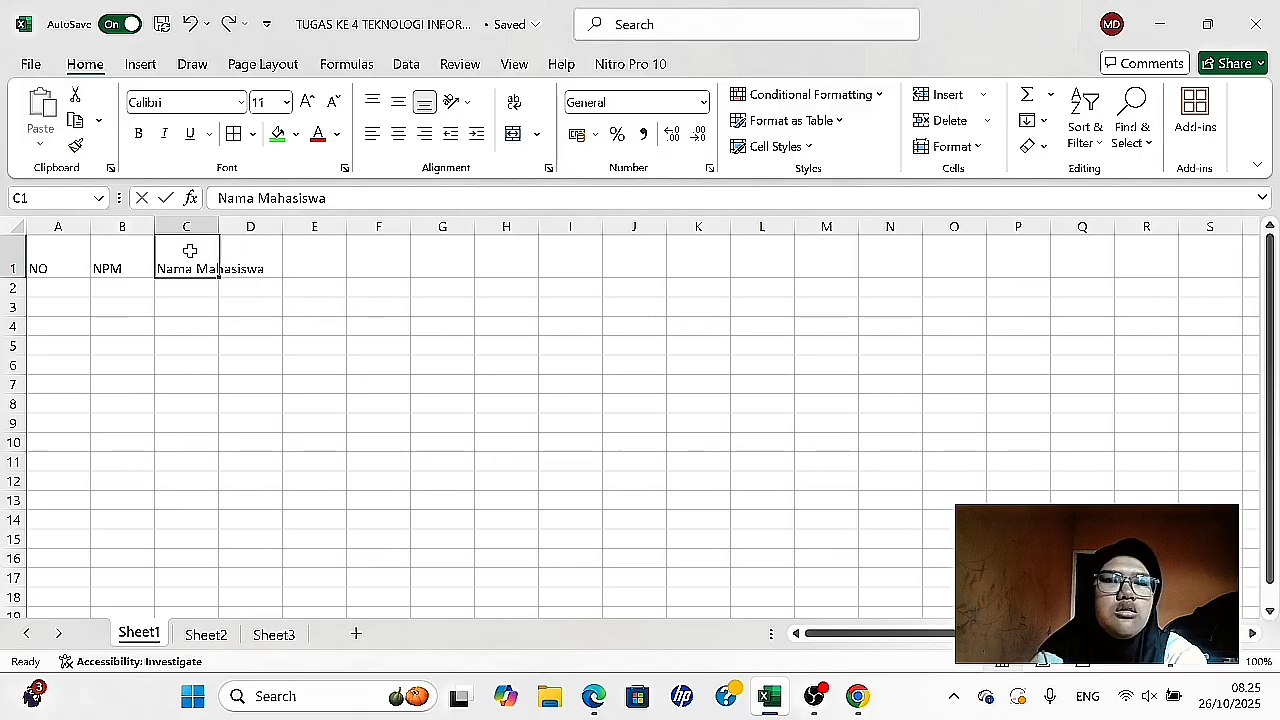
click(193, 222)
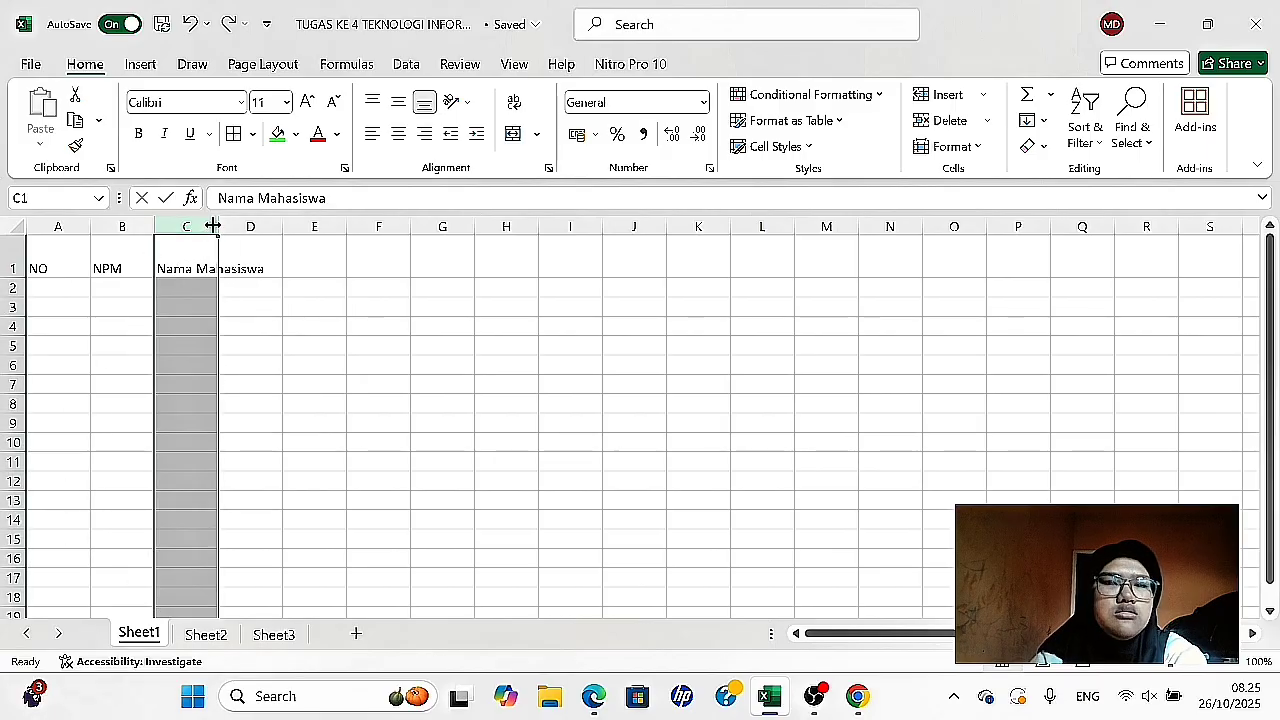
double_click(217, 226)
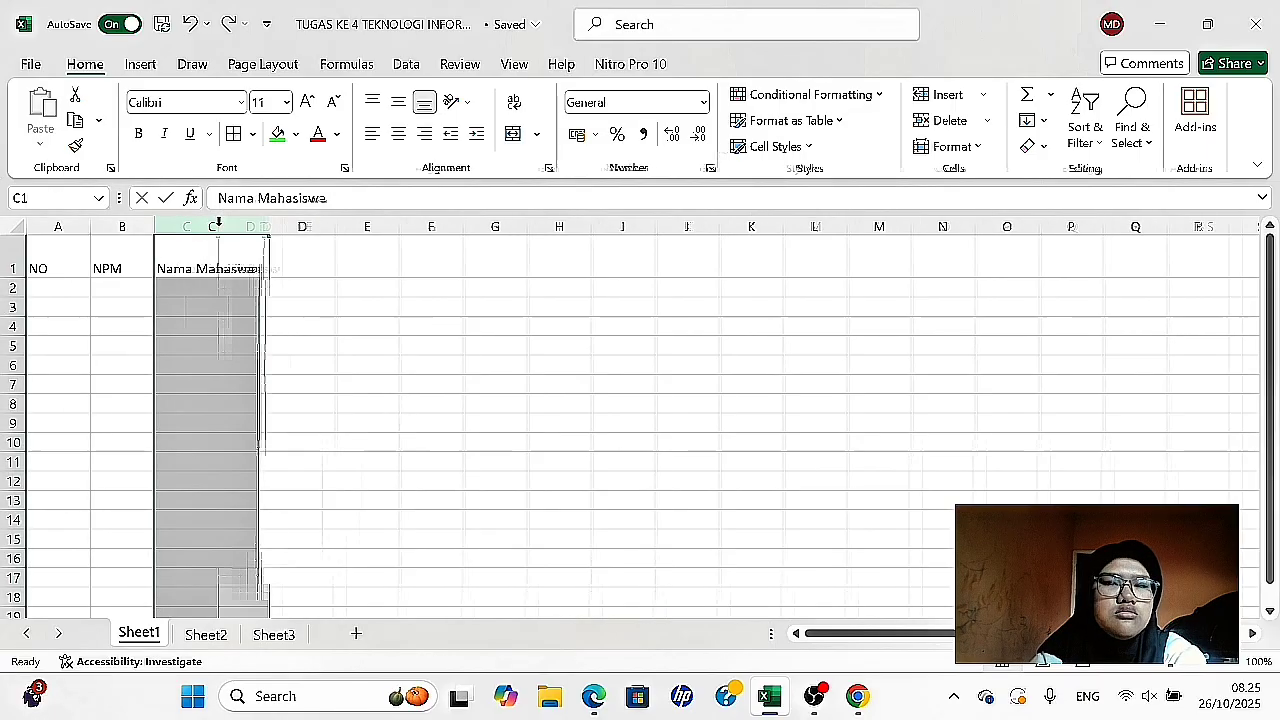
- Enter the header Tempat Lahir in D1 and widen column D so the text fits
click(298, 269)
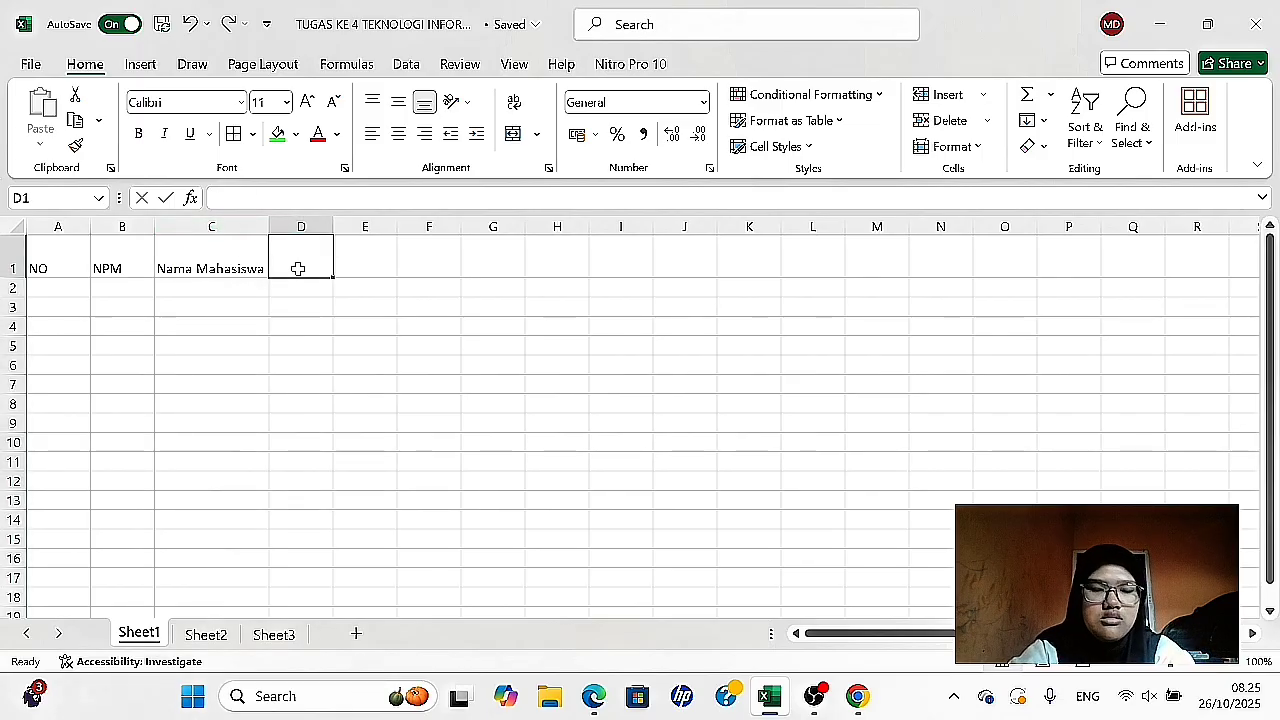
text(Tempat Lahir)
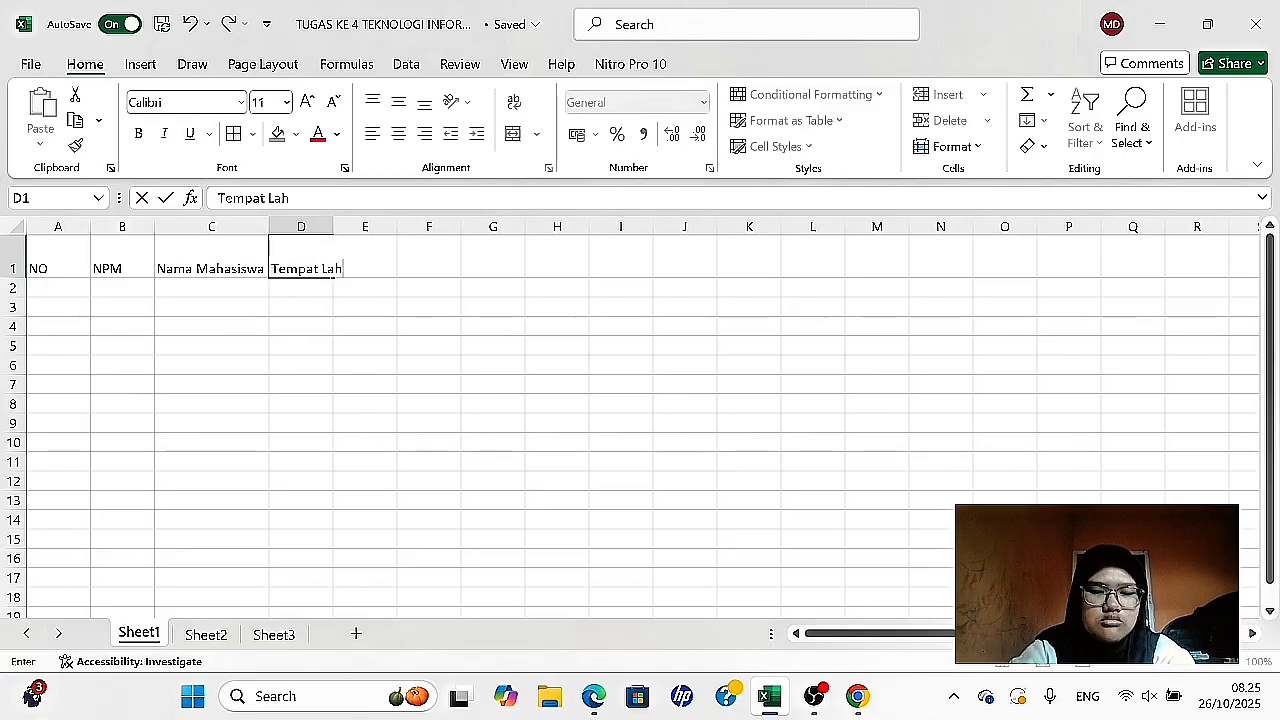
click(330, 224)
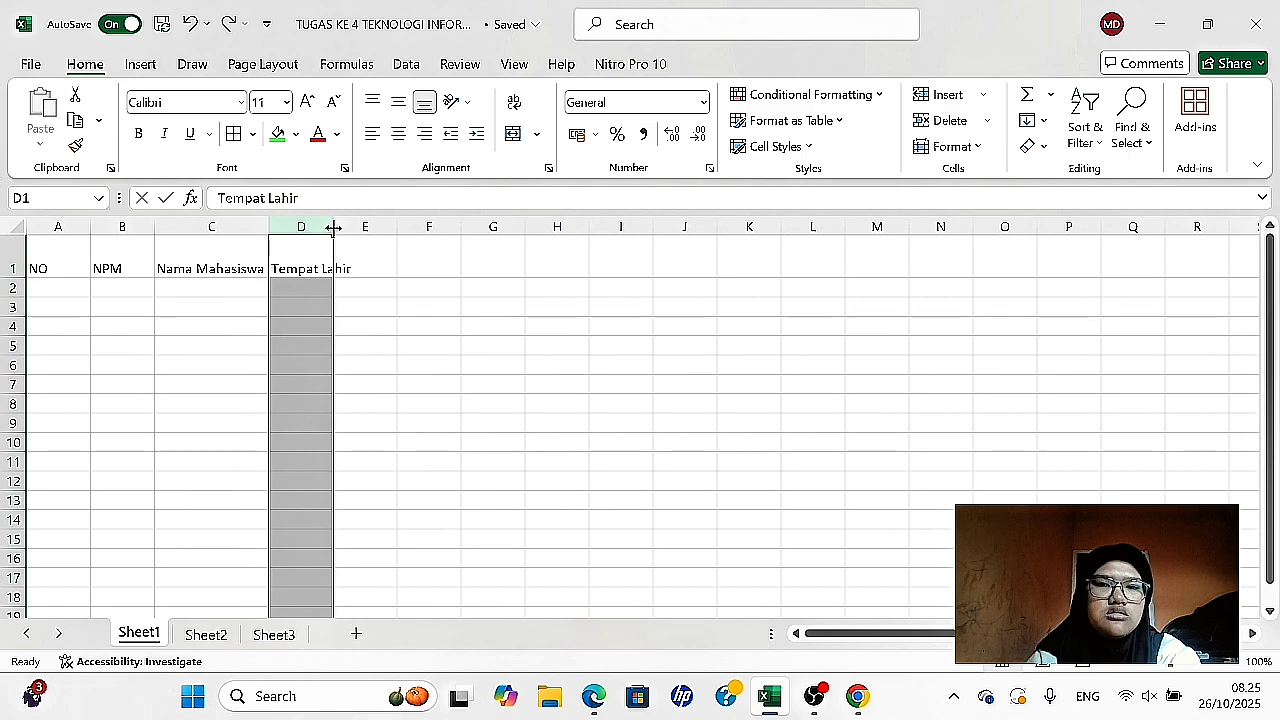
drag(333, 226, 365, 227)
- Enter the headers Tanggal Lahir, Alamat and Phone in cells E1, F1 and G1
click(385, 261)
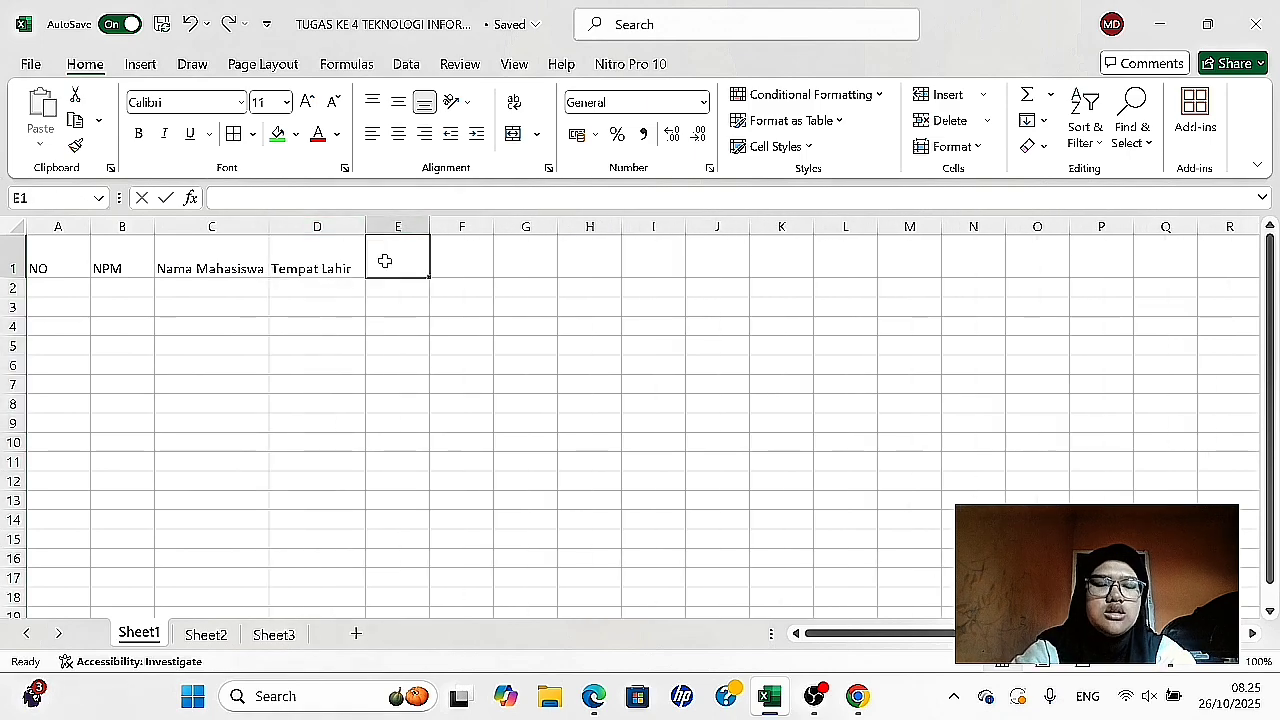
text(Ta)
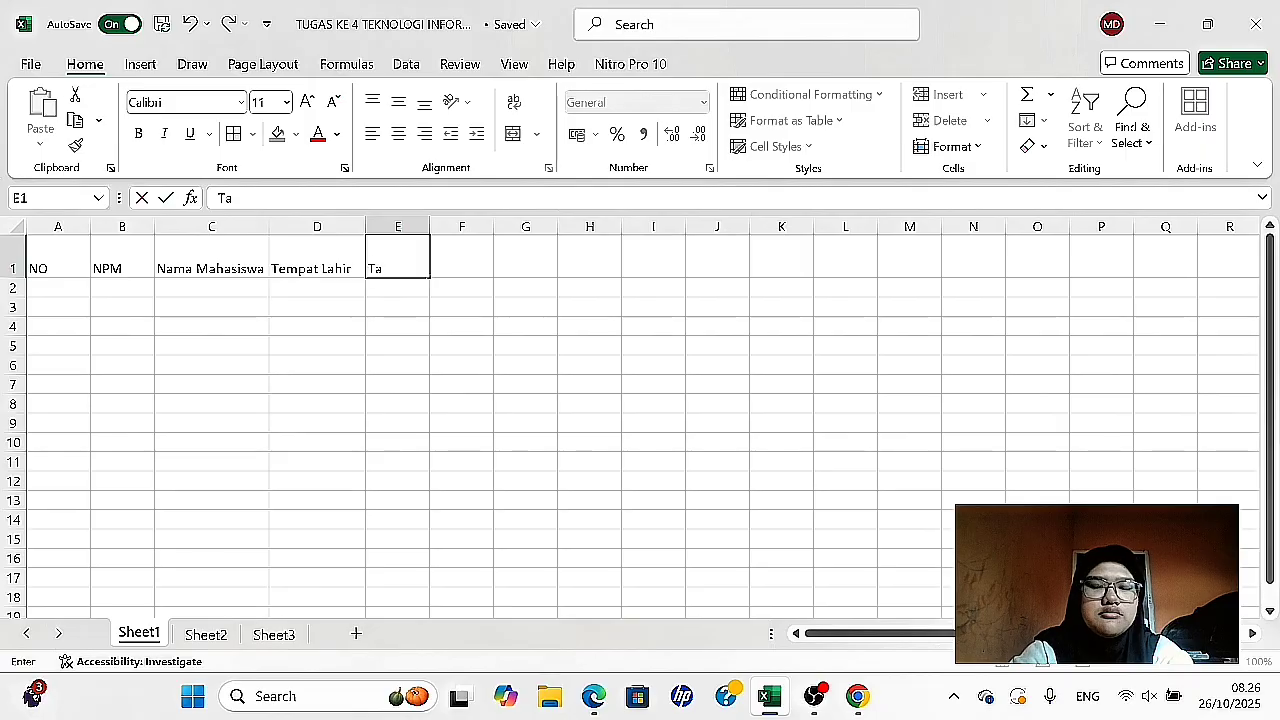
text(nggal Lahir)
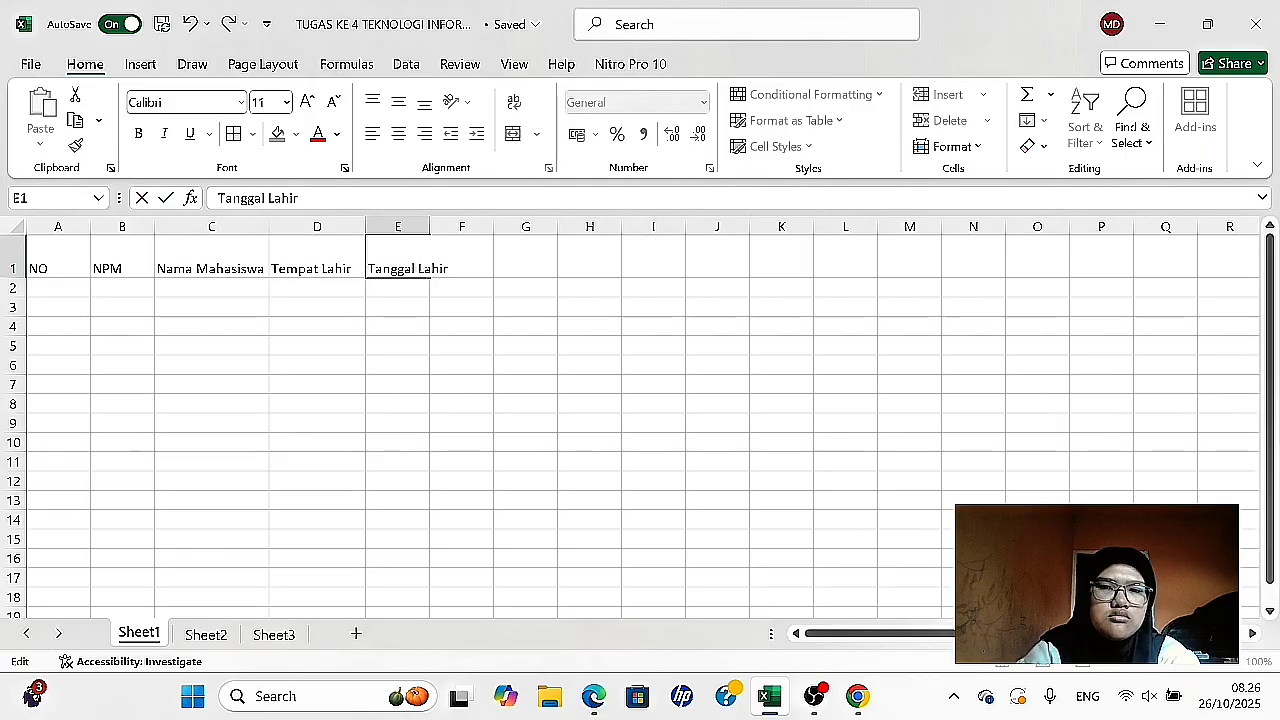
click(460, 254)
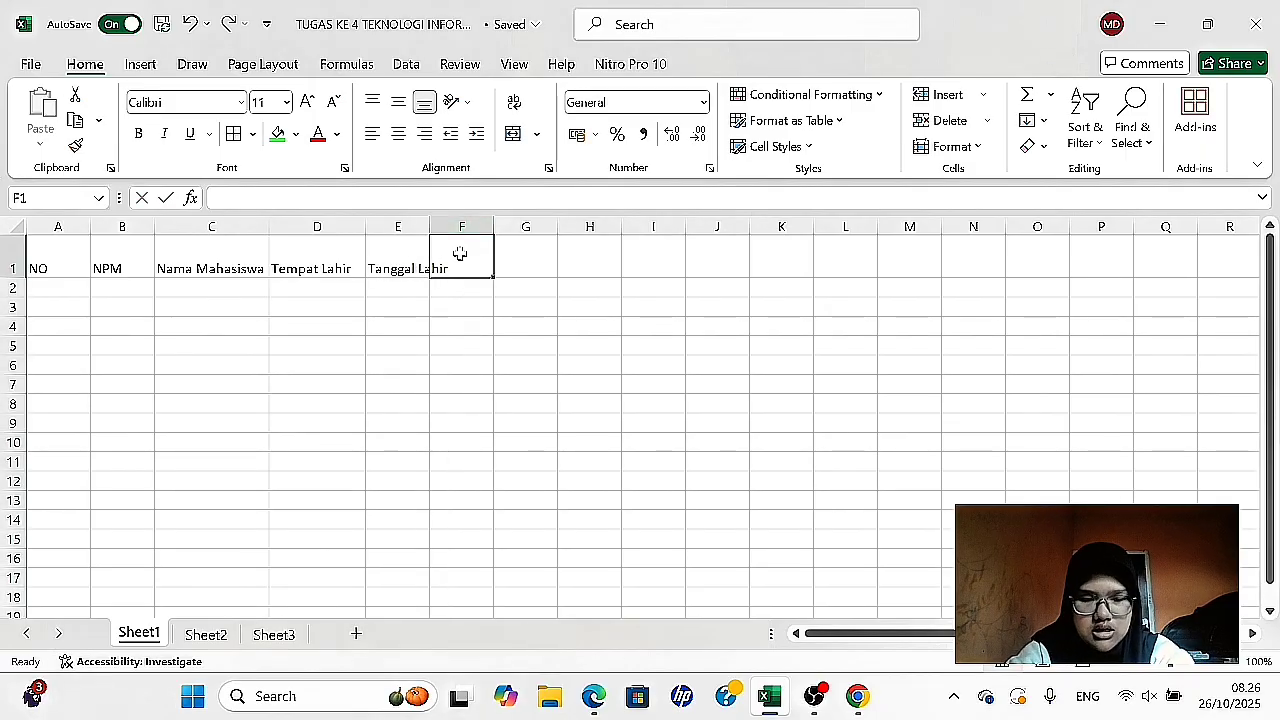
text(Alamat)
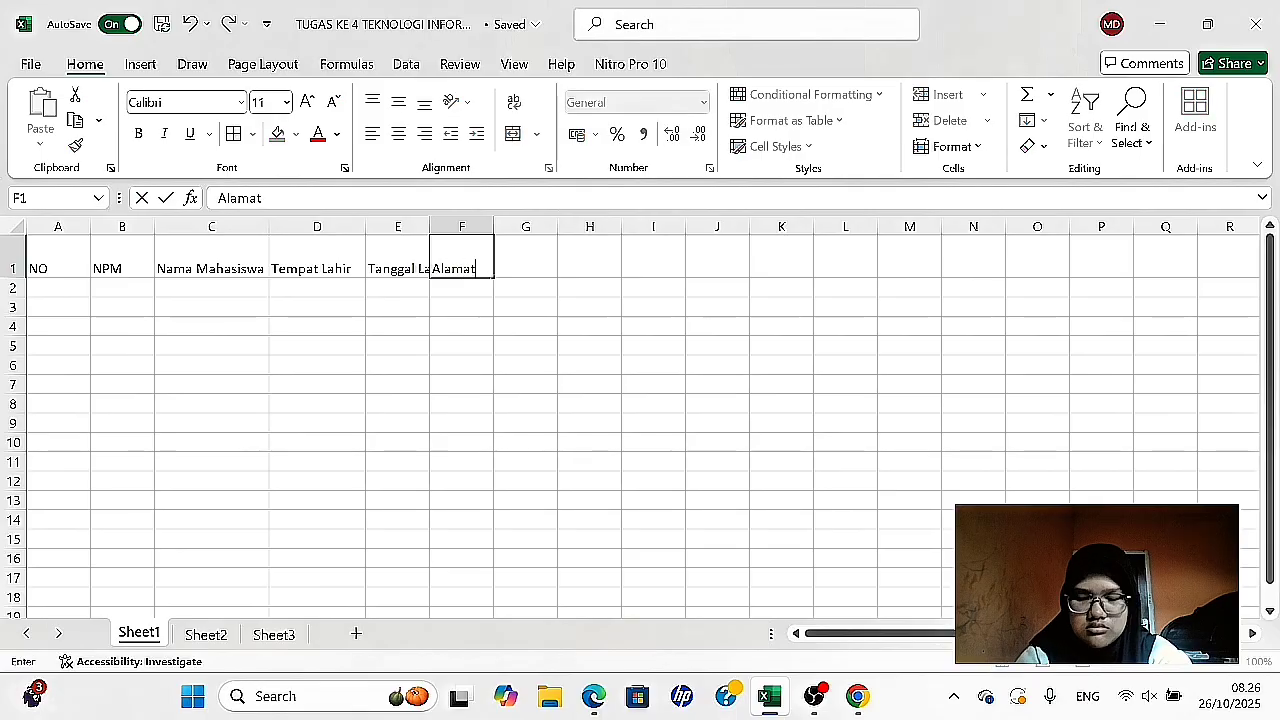
key(Tab)
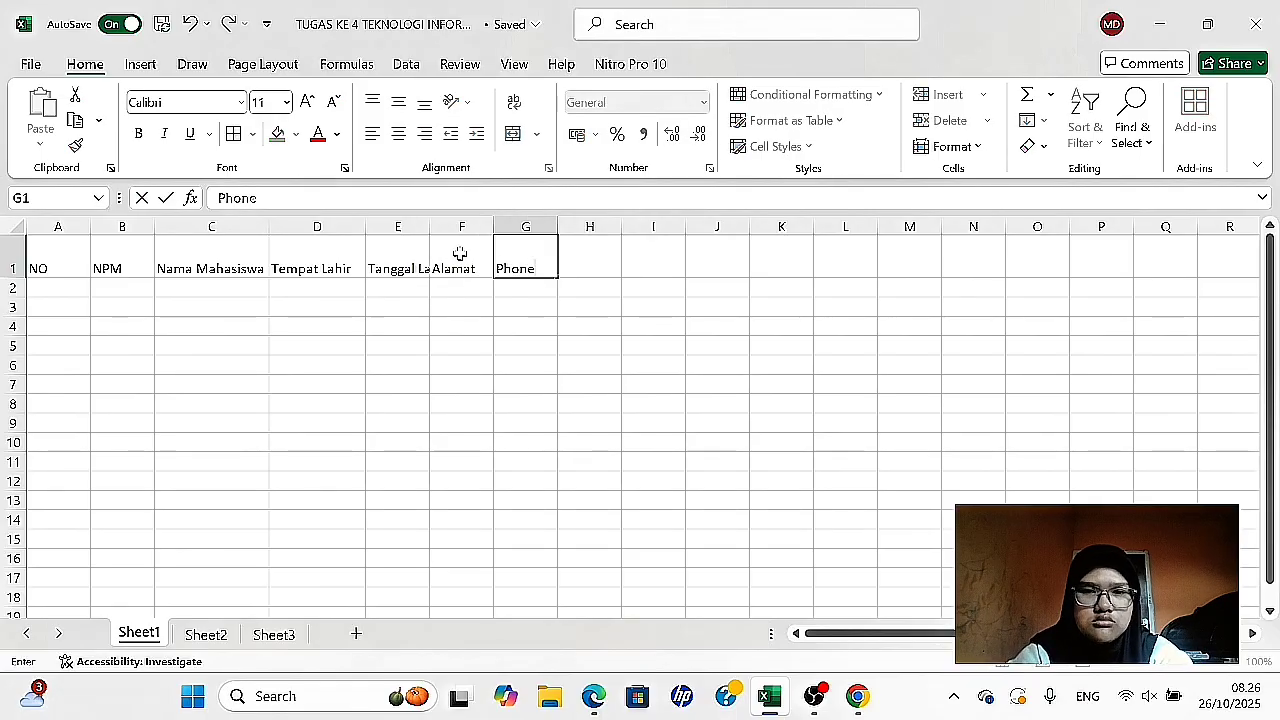
key(Tab)
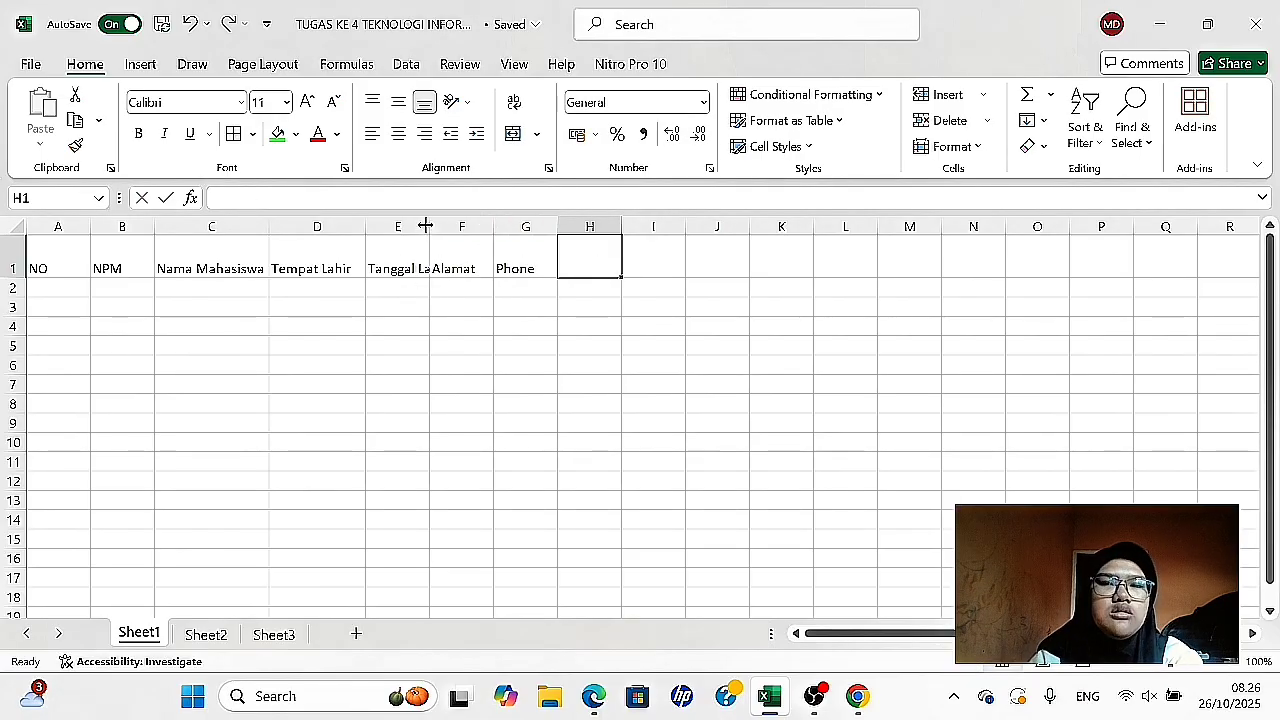
- Widen the Tanggal Lahir and Alamat columns well beyond their header text
double_click(430, 226)
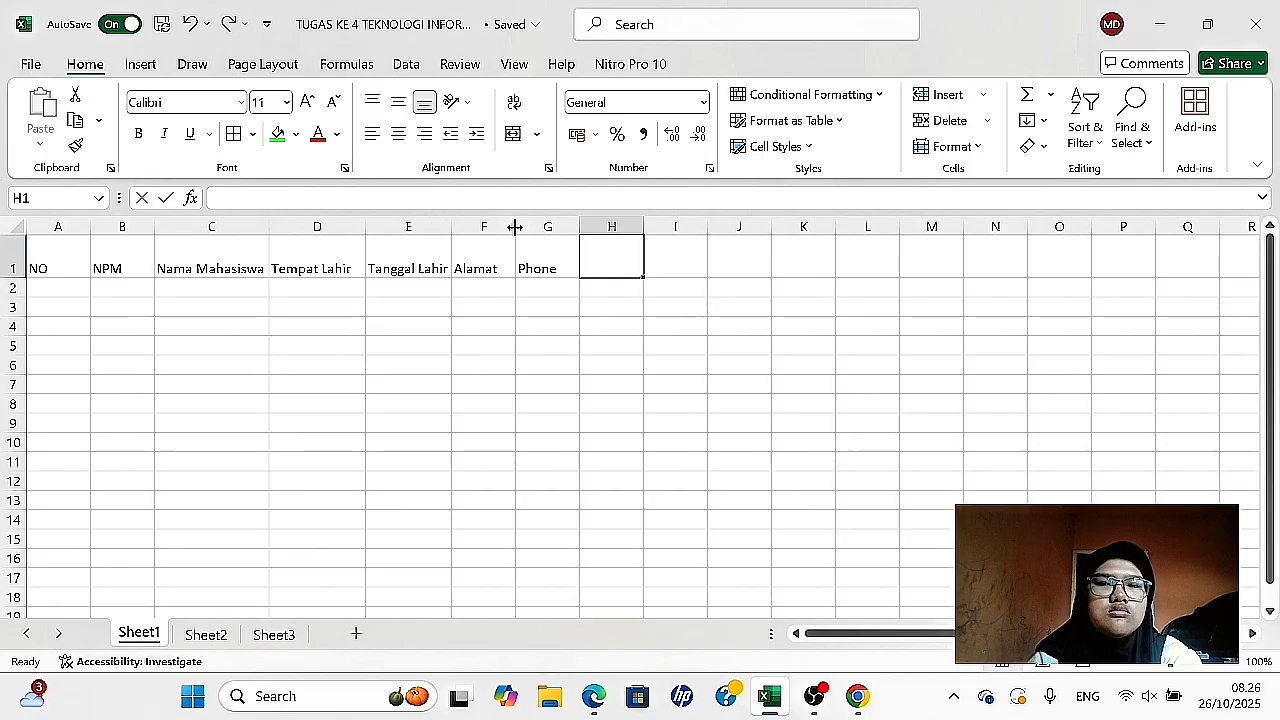
drag(516, 226, 618, 220)
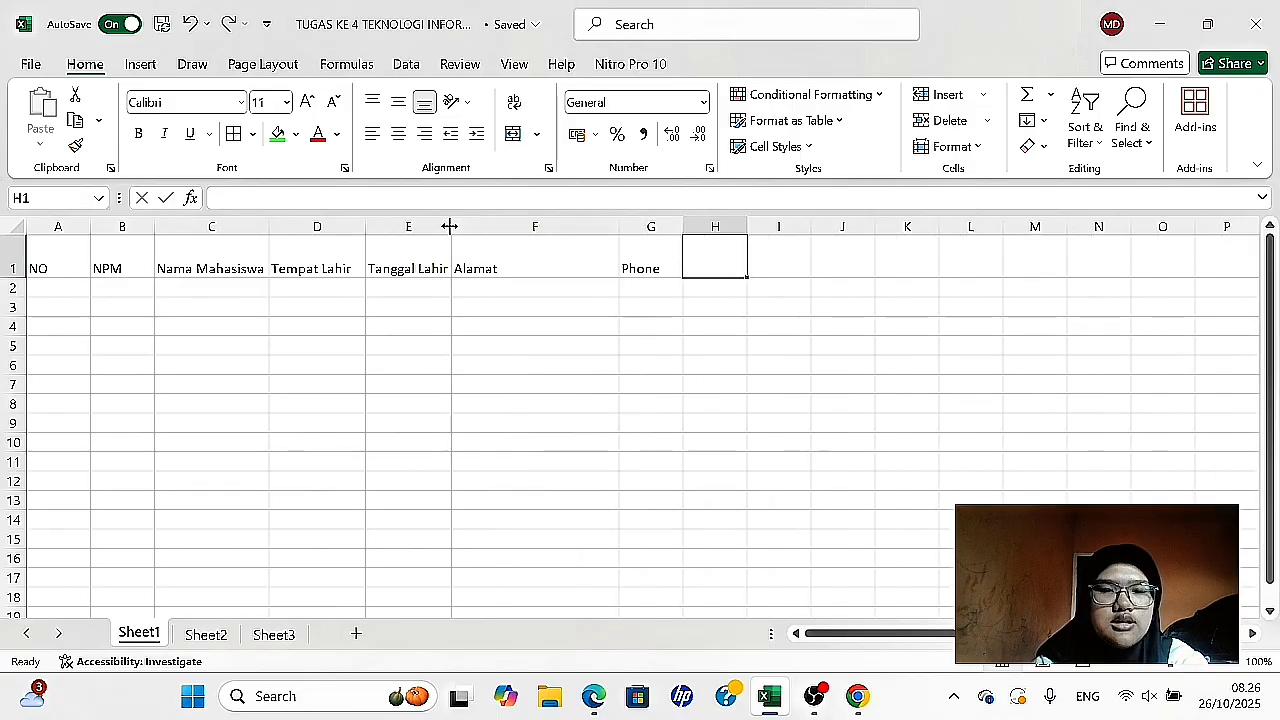
drag(449, 226, 541, 222)
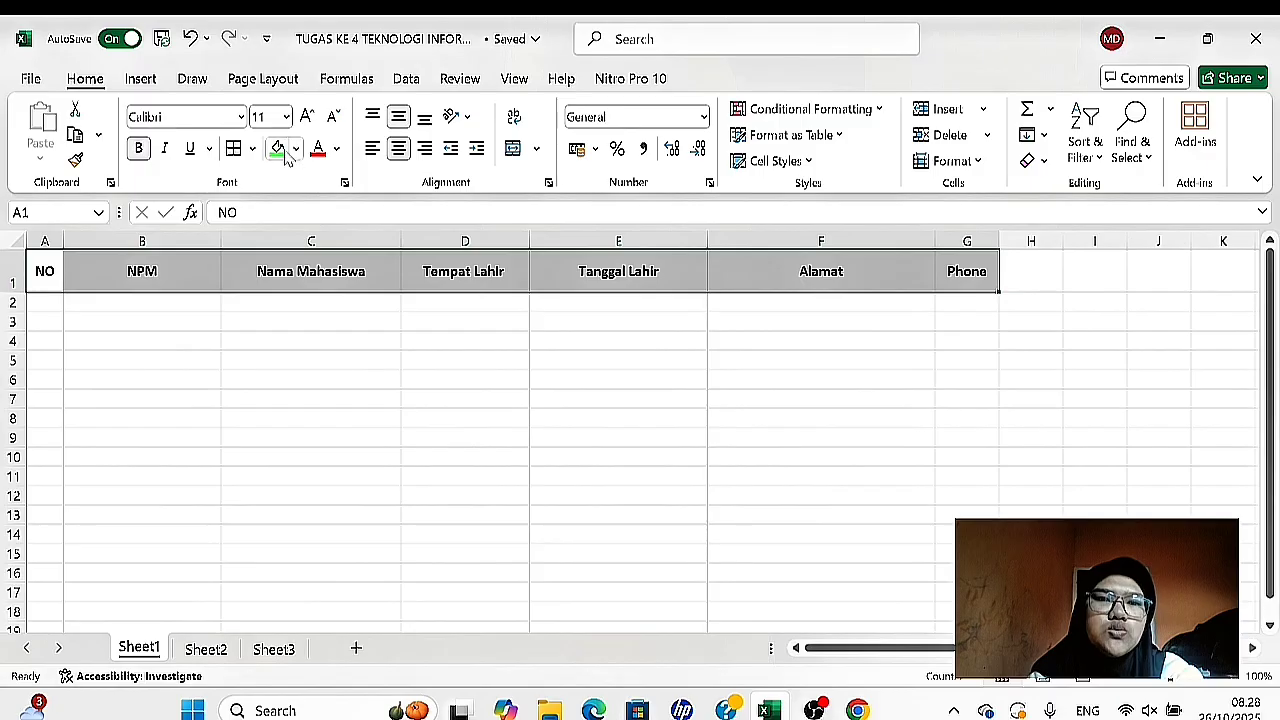
- Fill the header cells A1:G1 with bright green
click(284, 154)
click(465, 360)
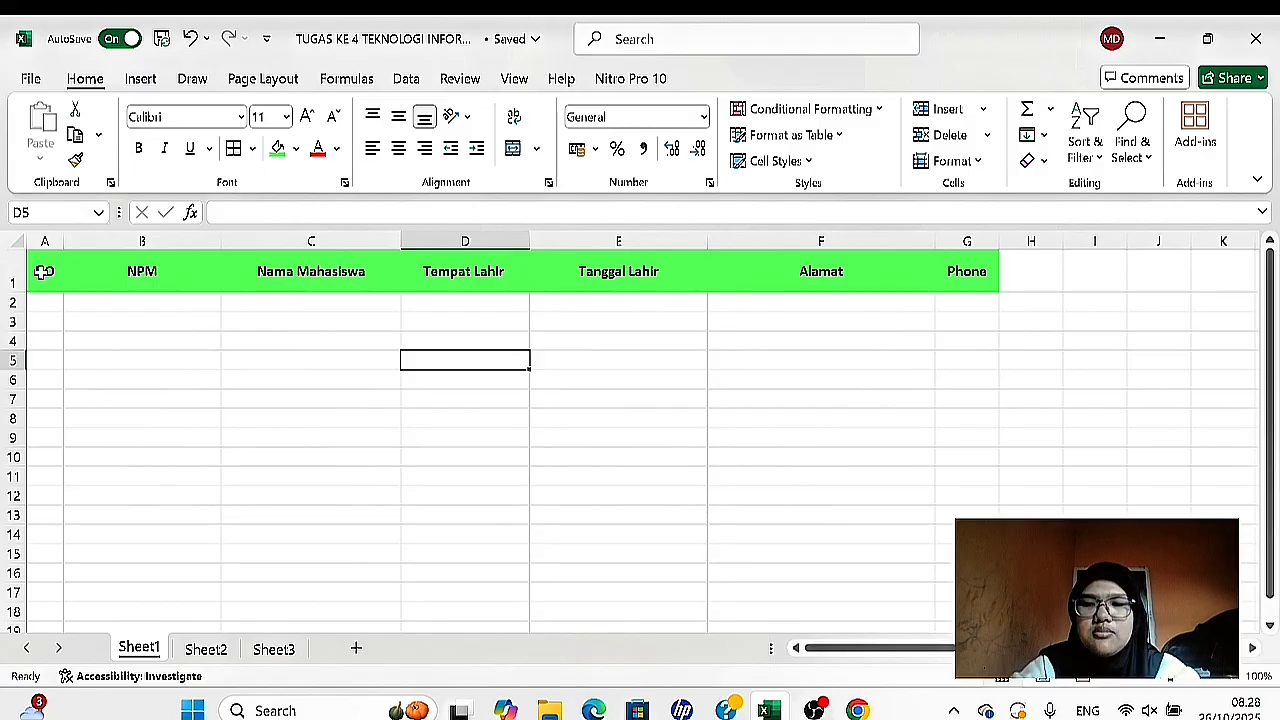
- Apply All Borders to the table range A1:G11
drag(44, 271, 974, 478)
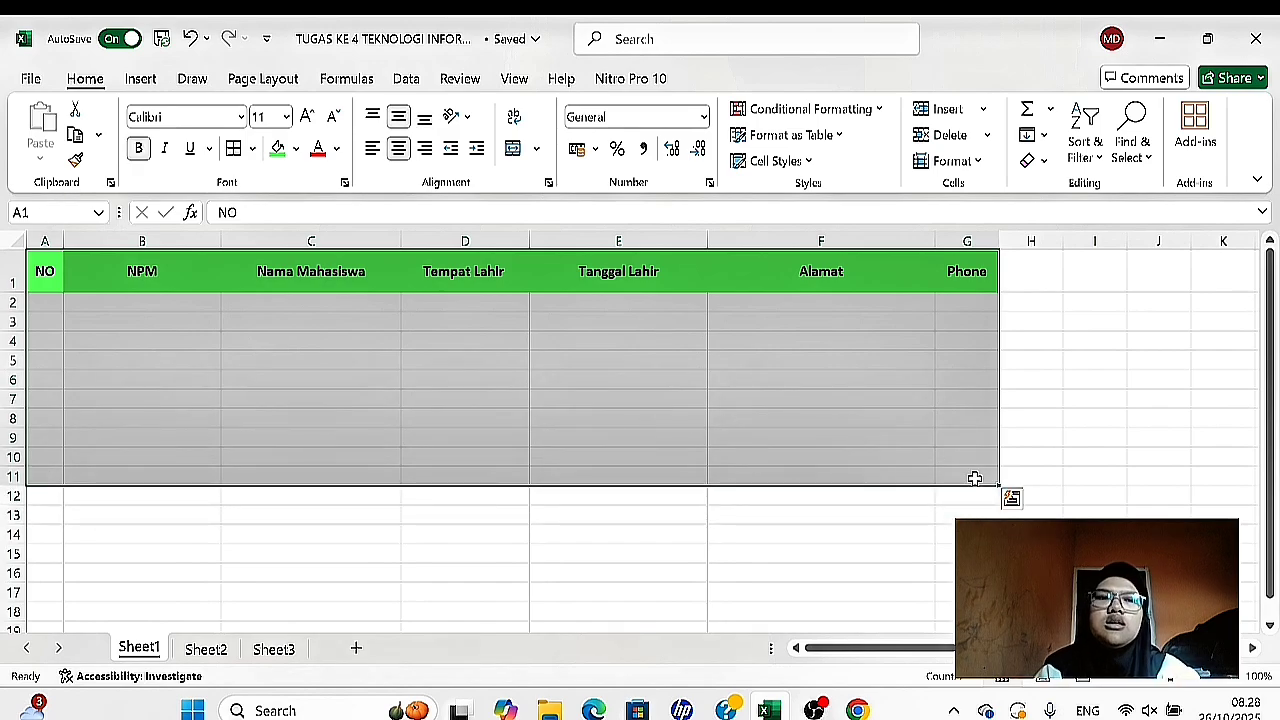
click(252, 150)
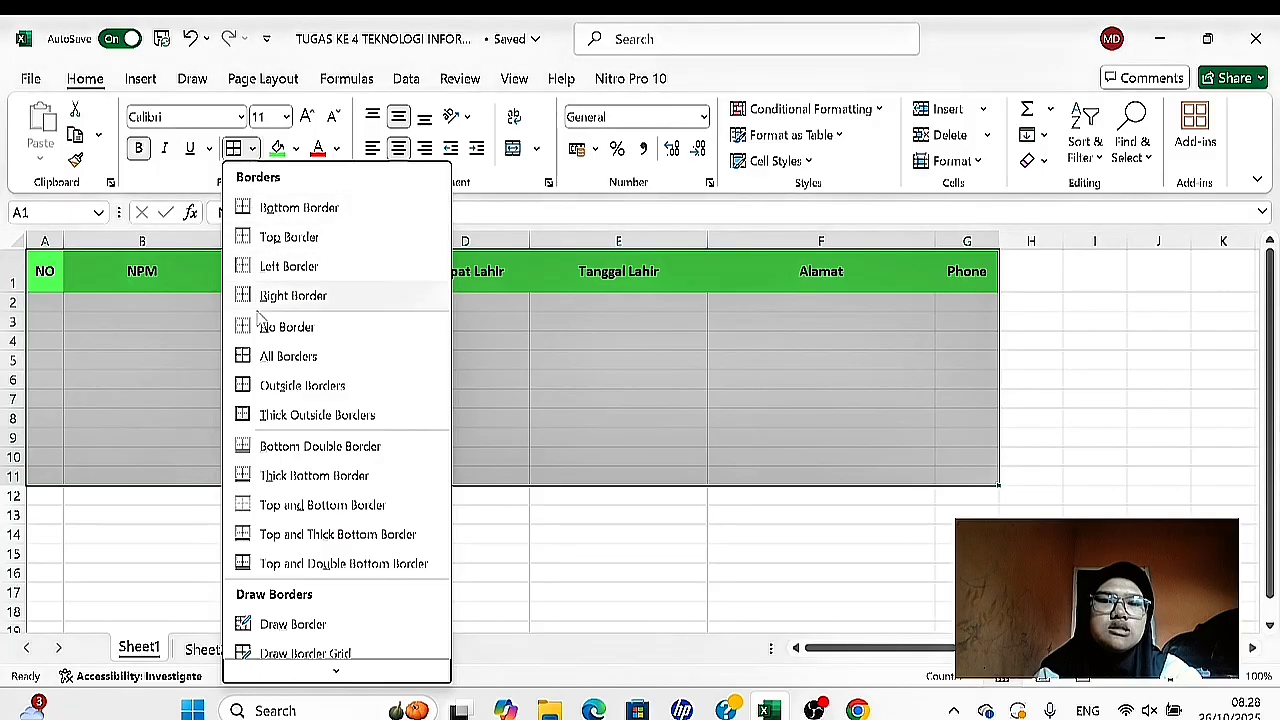
click(247, 358)
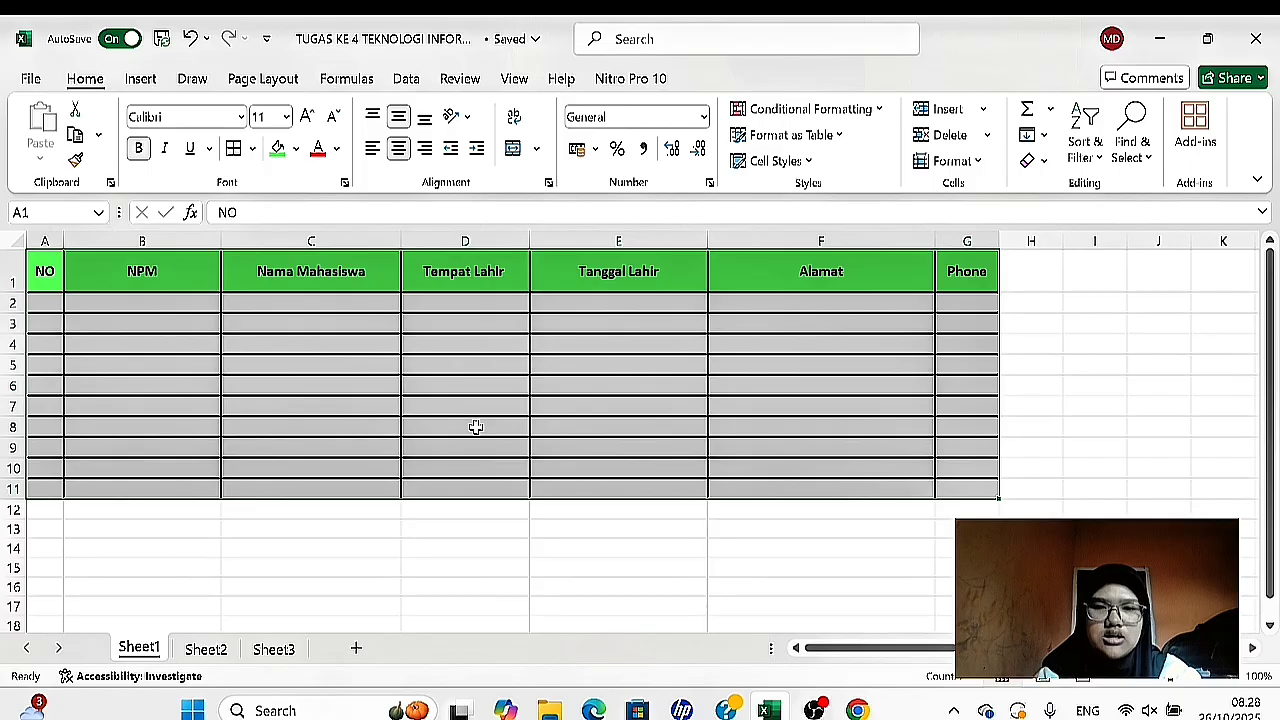
- Change the inside borders of A1:G11 to the medium solid line style through Format Cells, keeping the thick outline
right_click(476, 427)
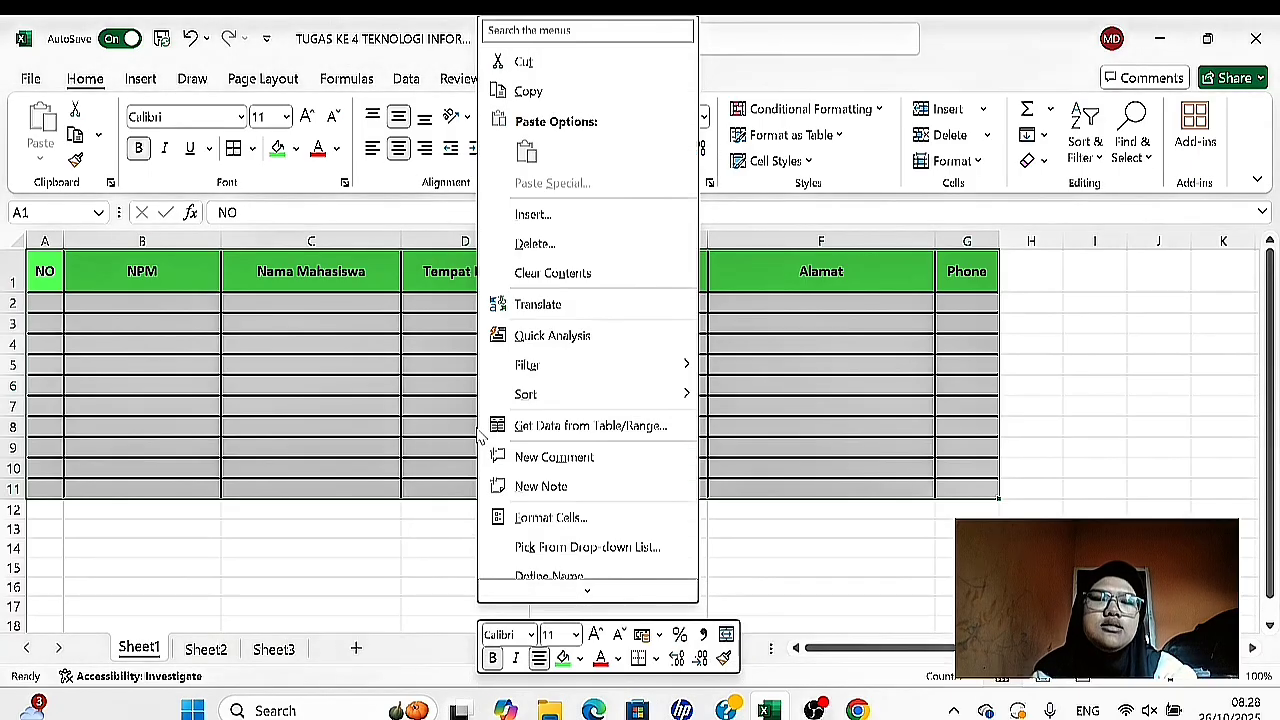
click(549, 517)
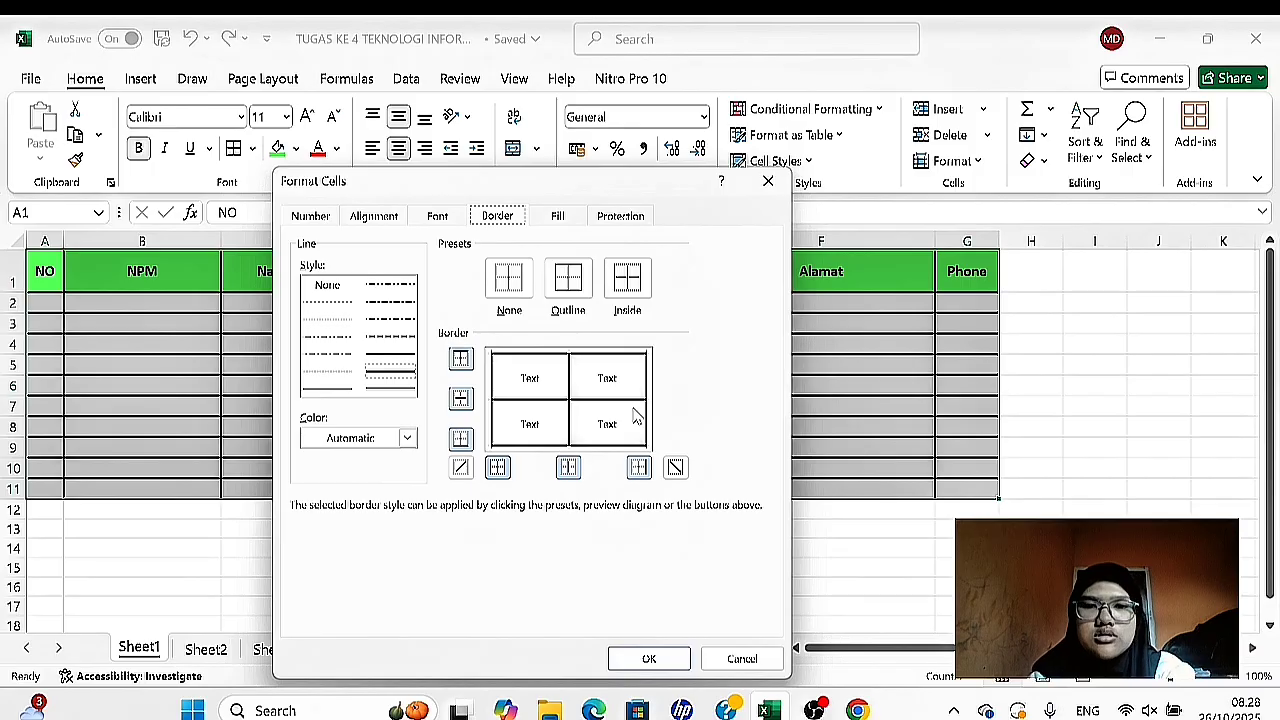
click(570, 281)
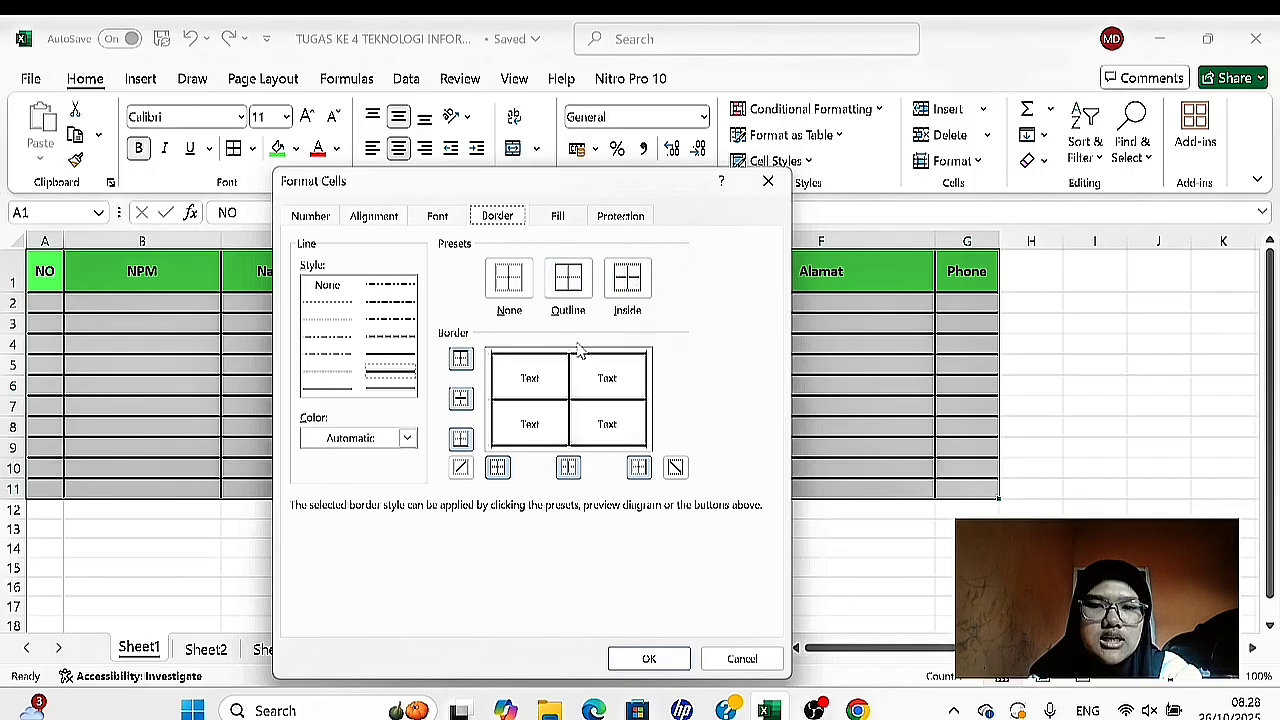
click(393, 362)
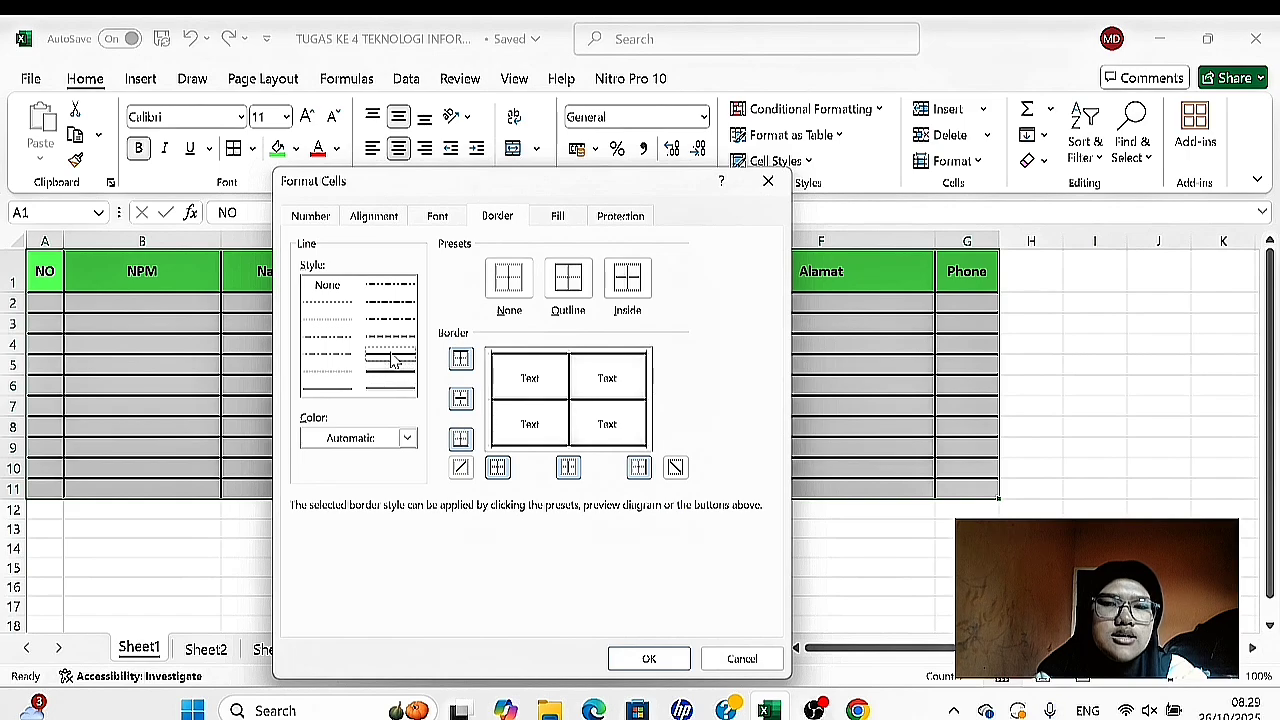
click(628, 283)
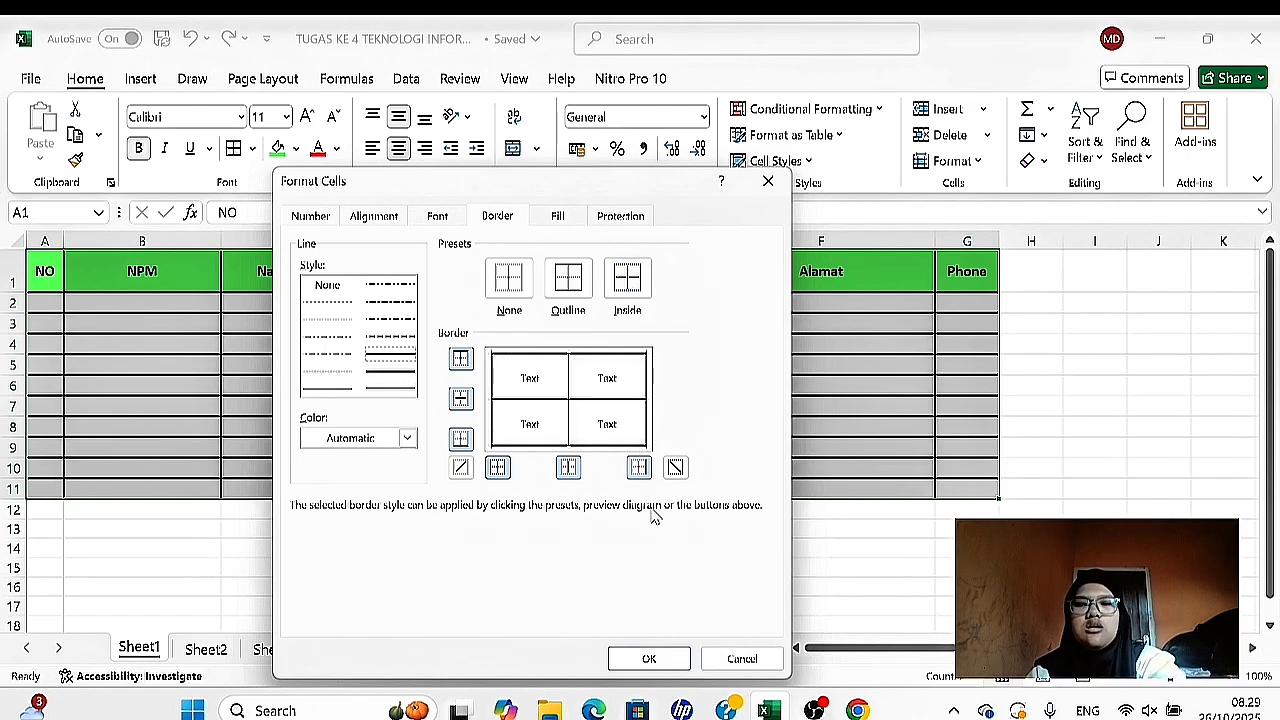
click(647, 655)
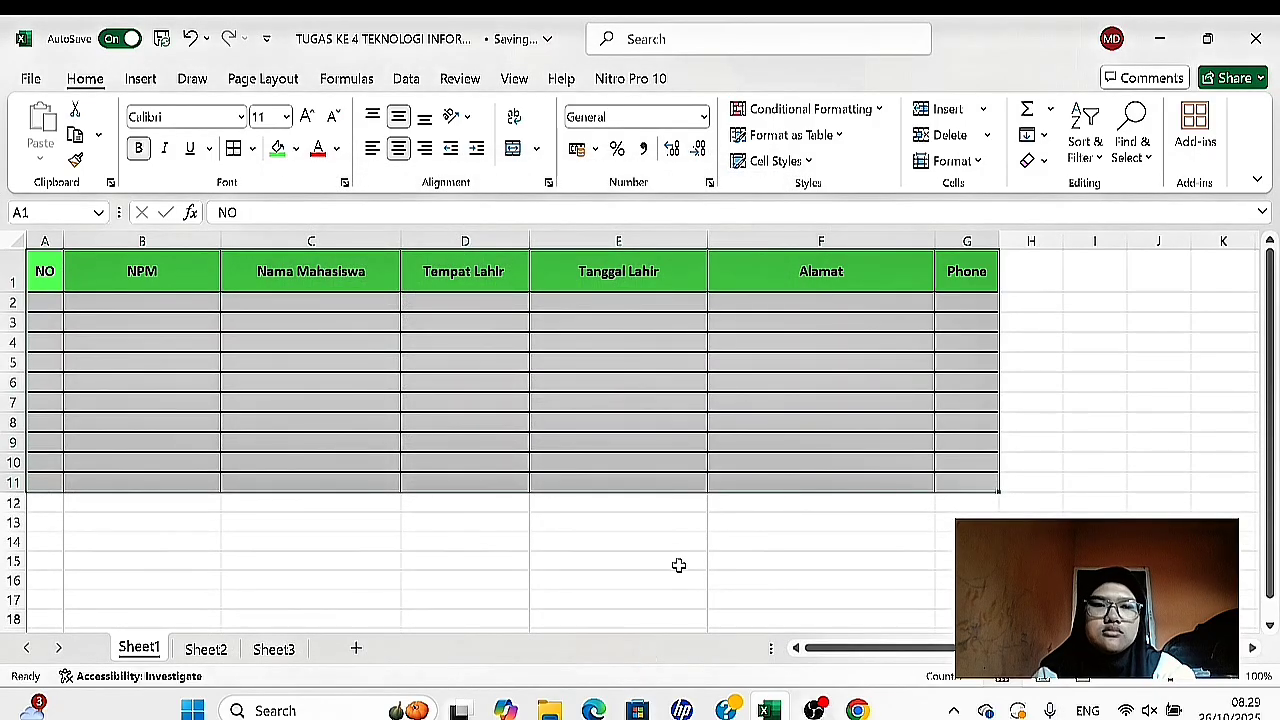
- Number the rows of the NO column from 1 to 10 in cells A2:A11
click(678, 565)
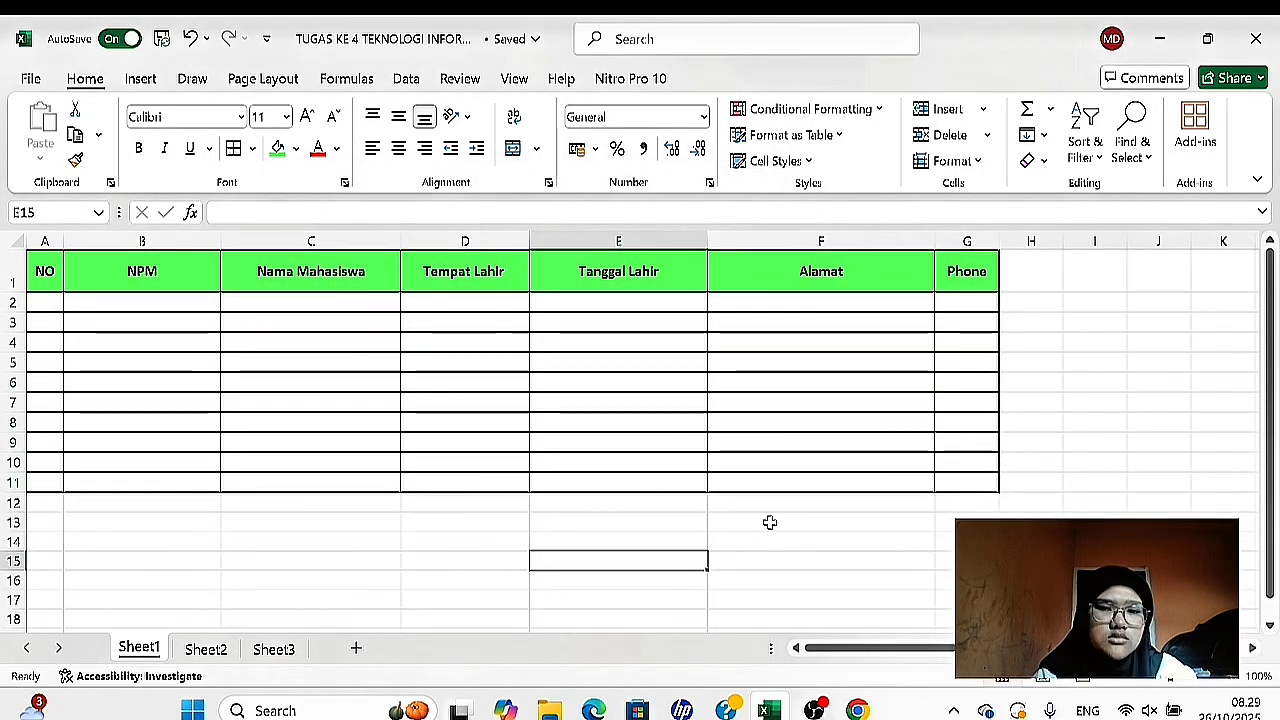
scroll(679, 484, up, 2)
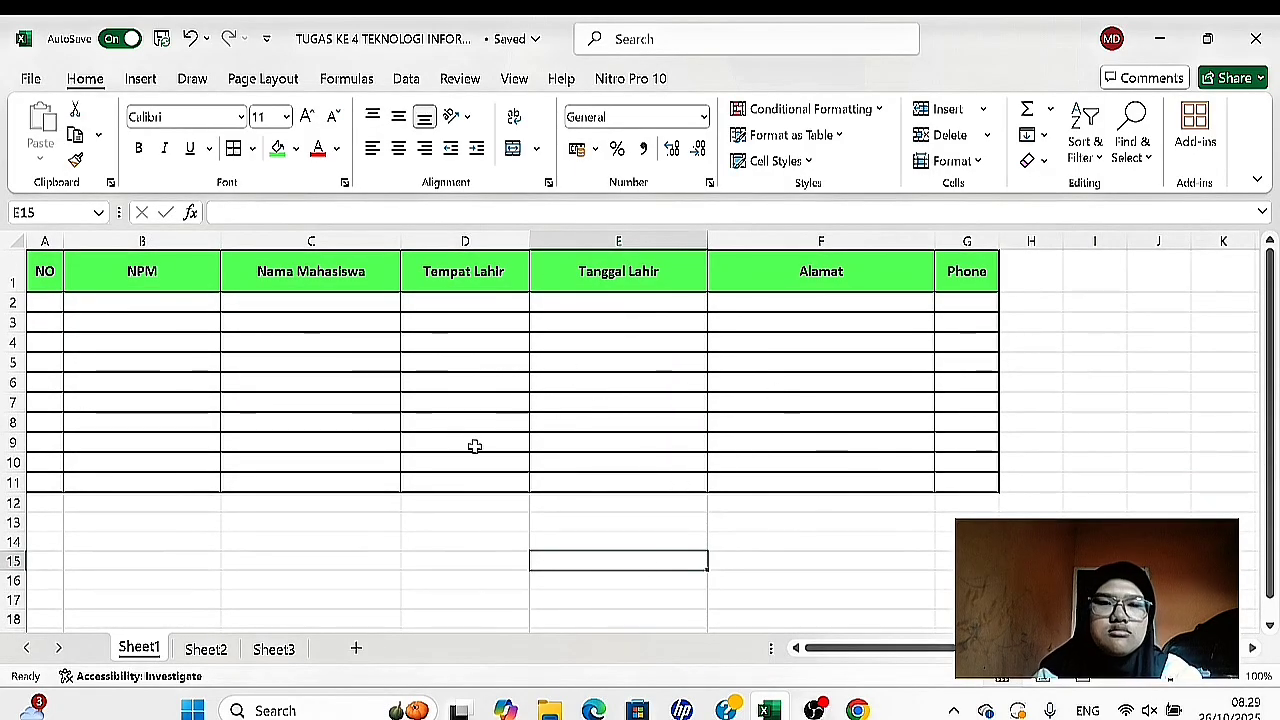
click(41, 306)
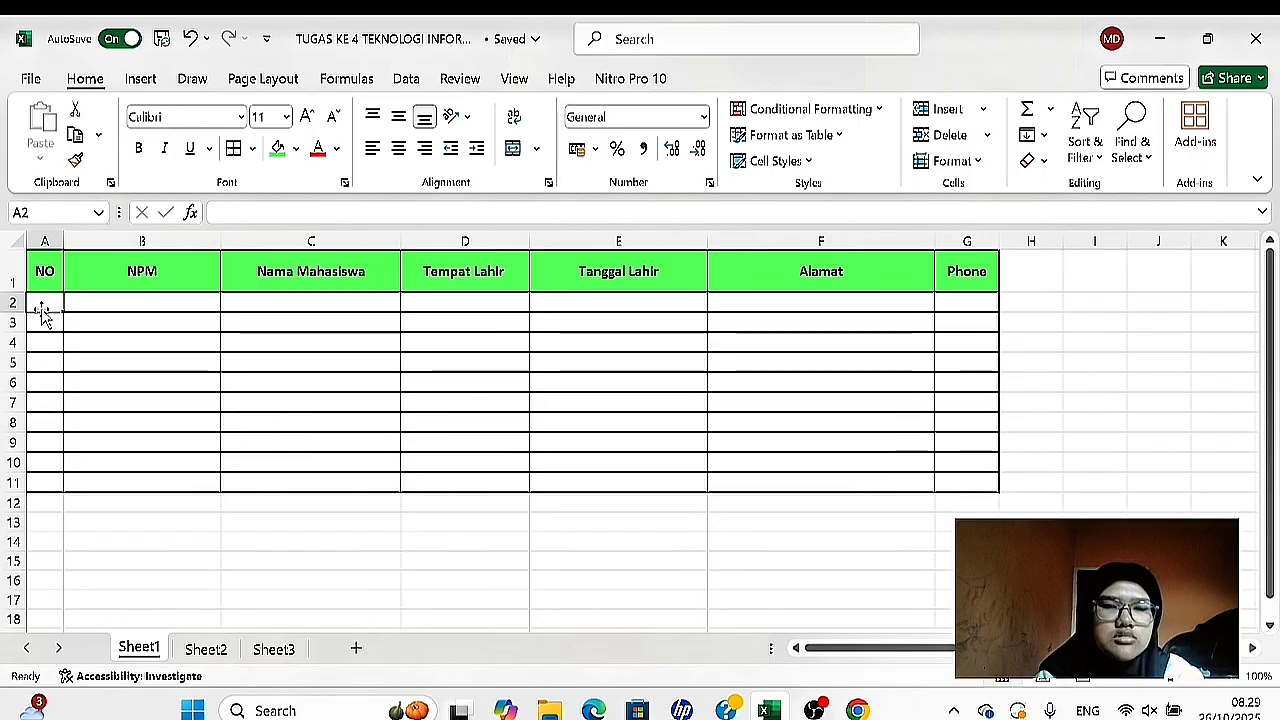
text(1)
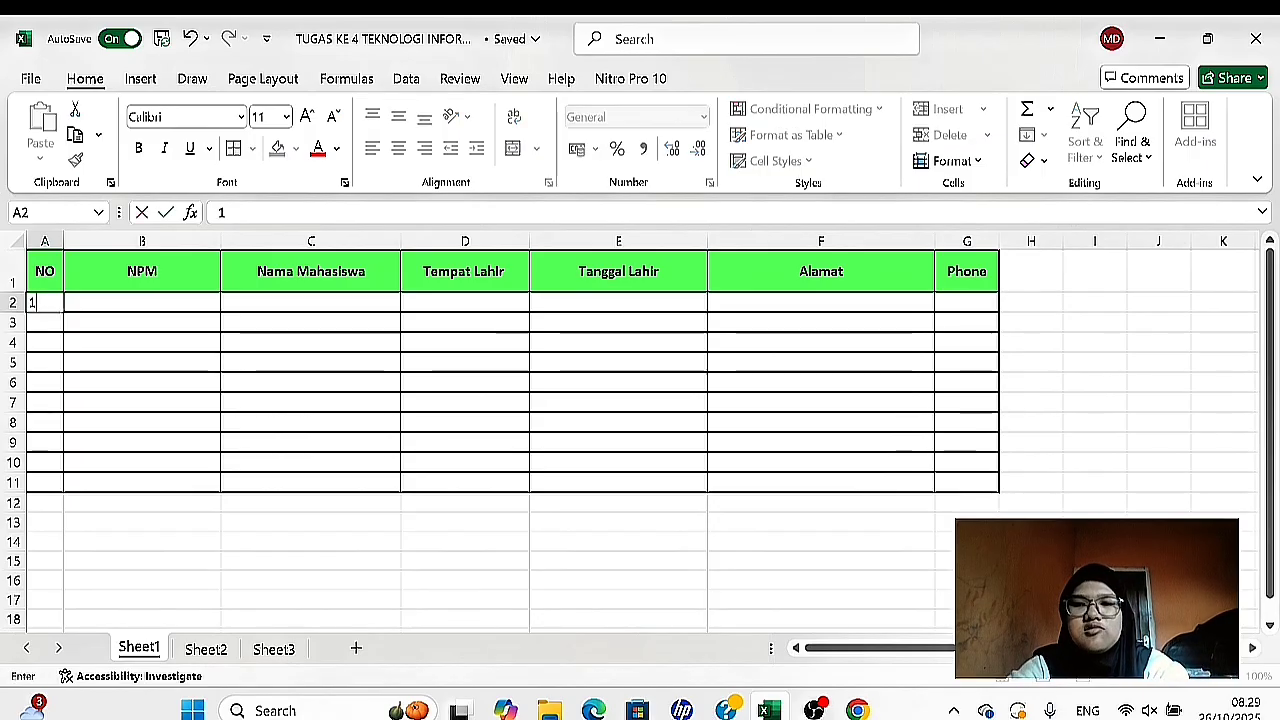
key(Return)
text(2)
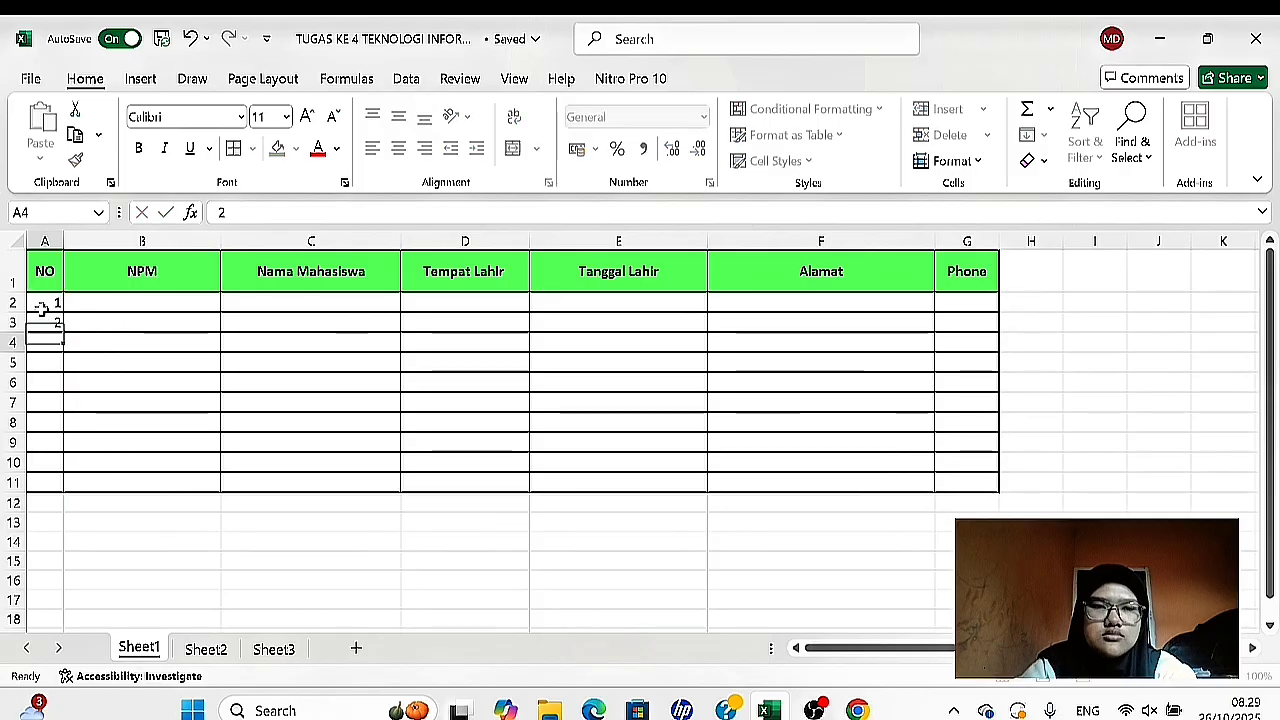
key(Return)
text(3)
key(Return)
text(4)
key(Return)
text(5 6 7)
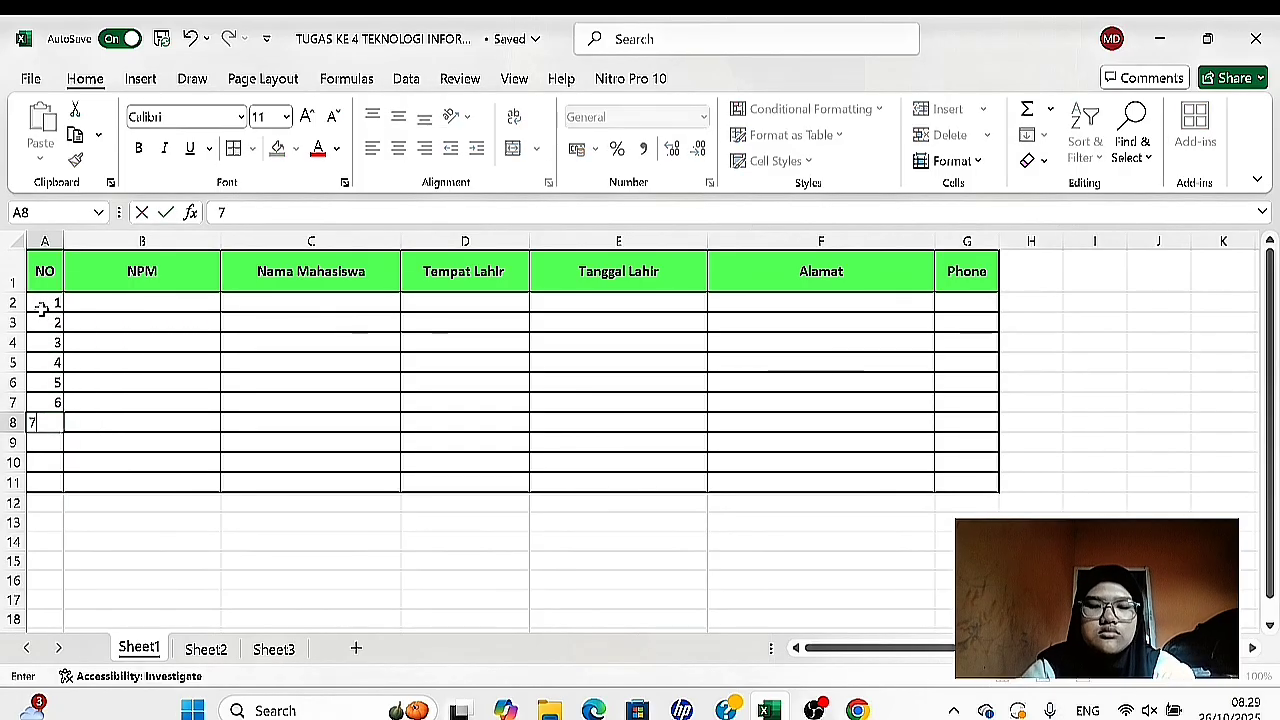
text( 8 9)
key(Return)
text(10)
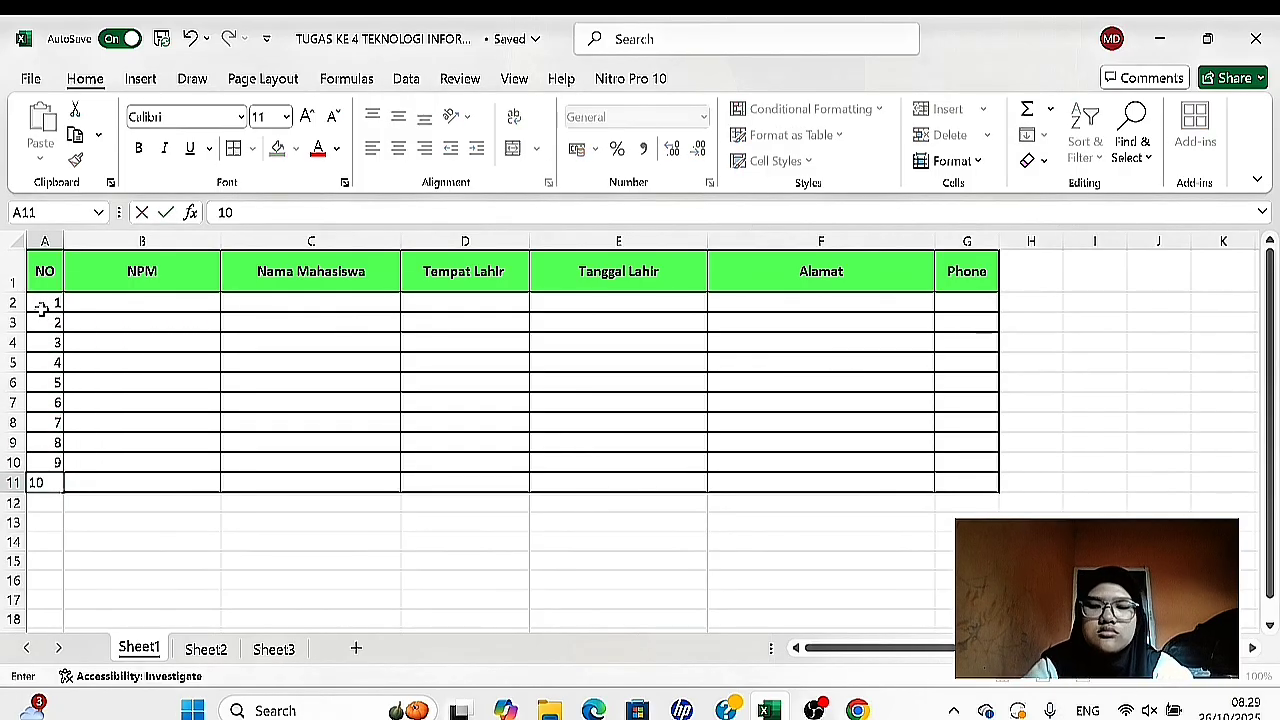
key(Tab)
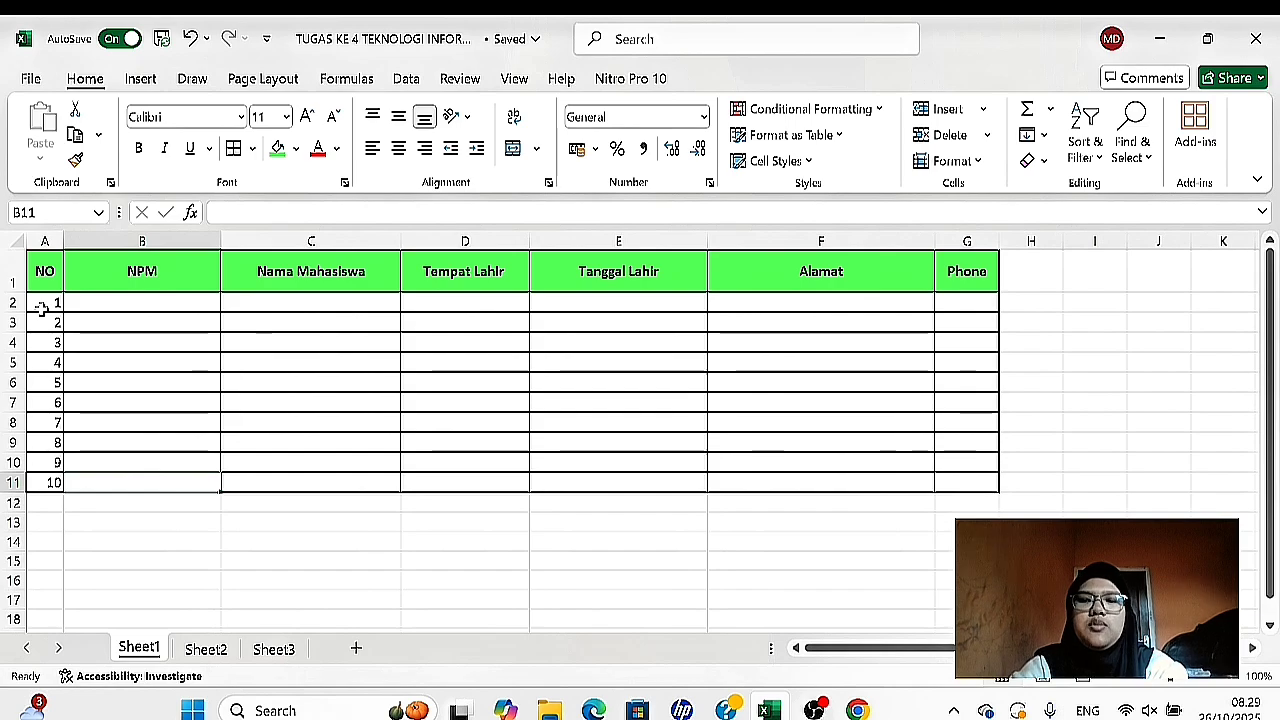
- Enter the first student's ID number in cell B2 of the NPM column
key(Up)
key(Up)
key(Up)
key(Up)
key(Up)
key(Up)
key(Up)
key(Up)
key(Up)
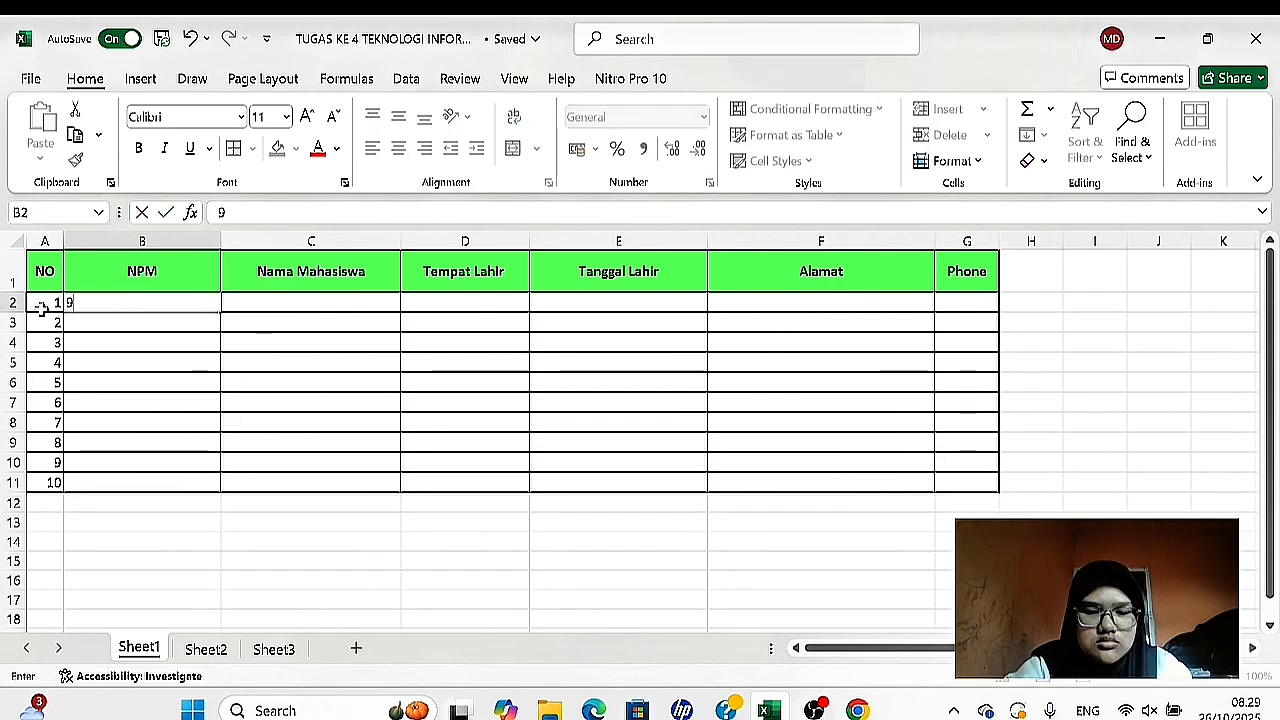
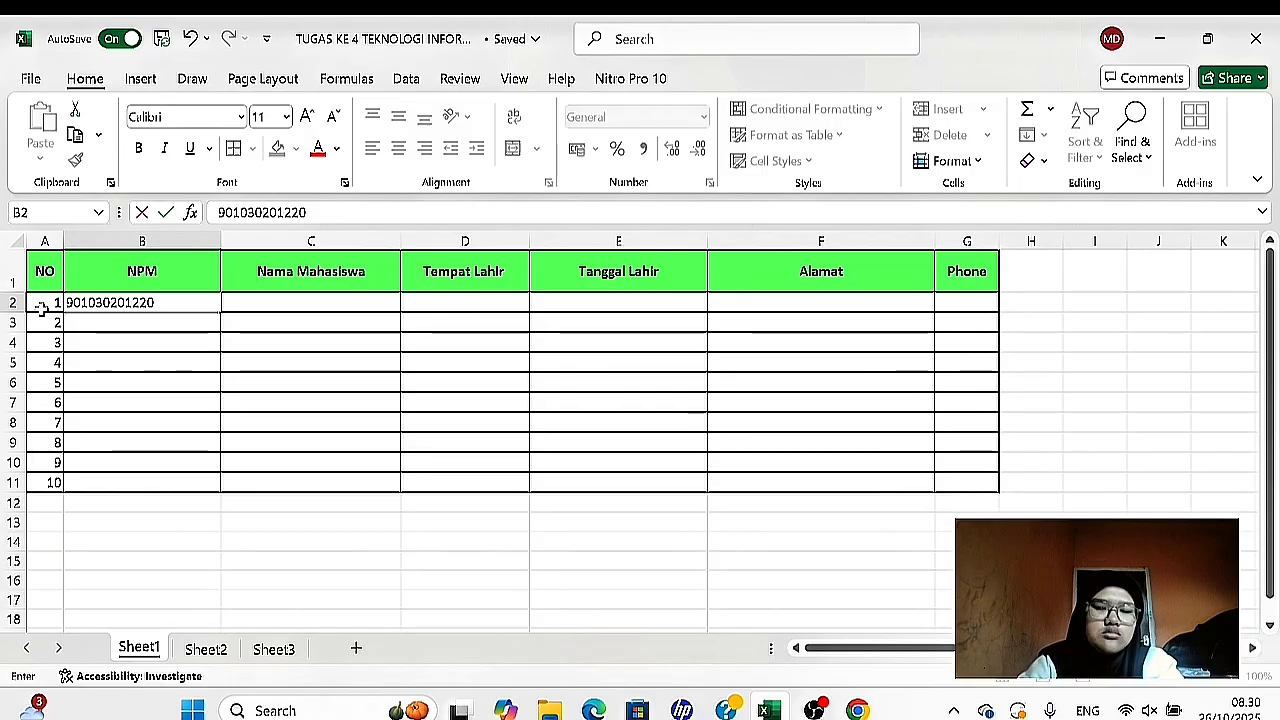
key(Return)
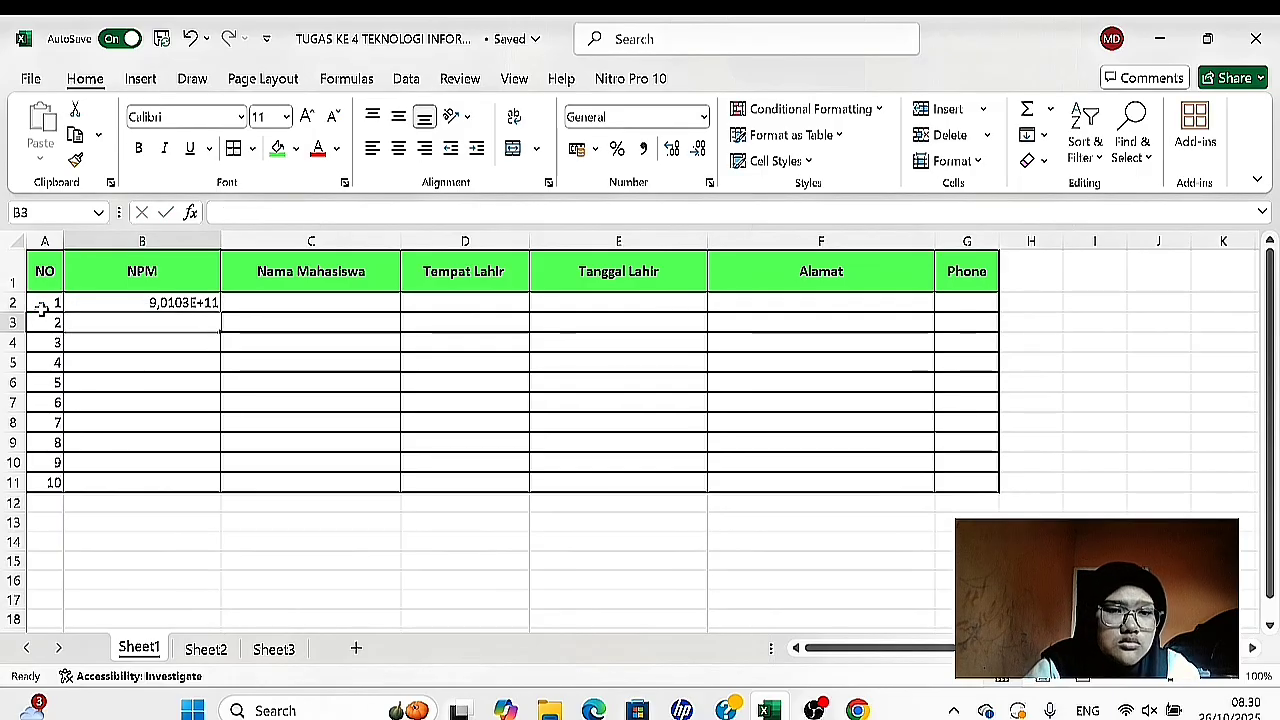
- Format cell B2 as Number with 0 decimal places and no thousands separator
click(160, 303)
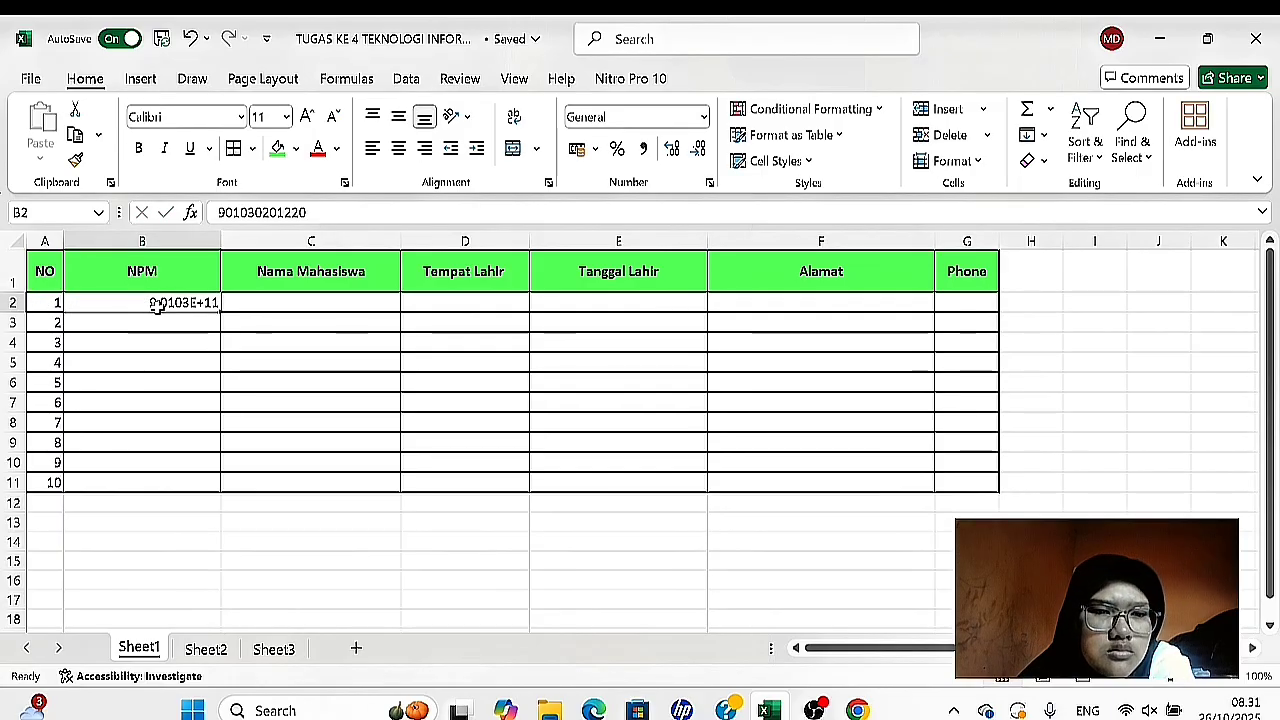
right_click(157, 306)
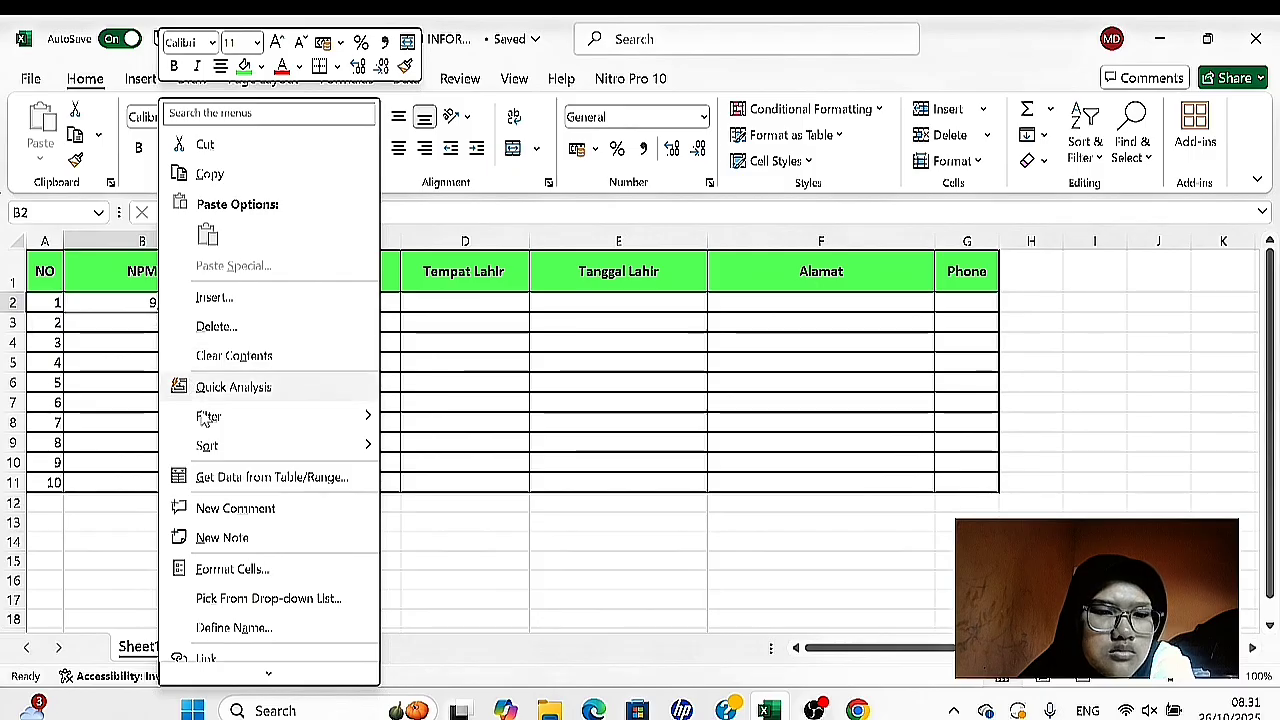
click(240, 572)
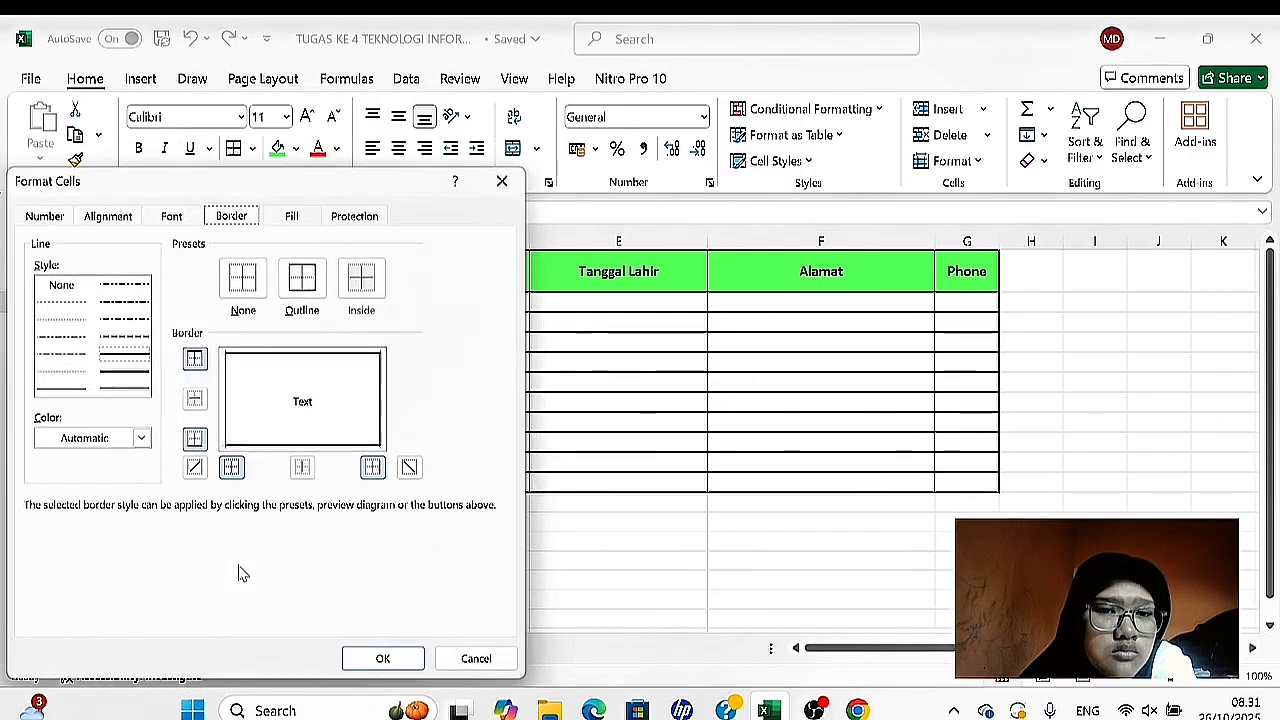
click(289, 218)
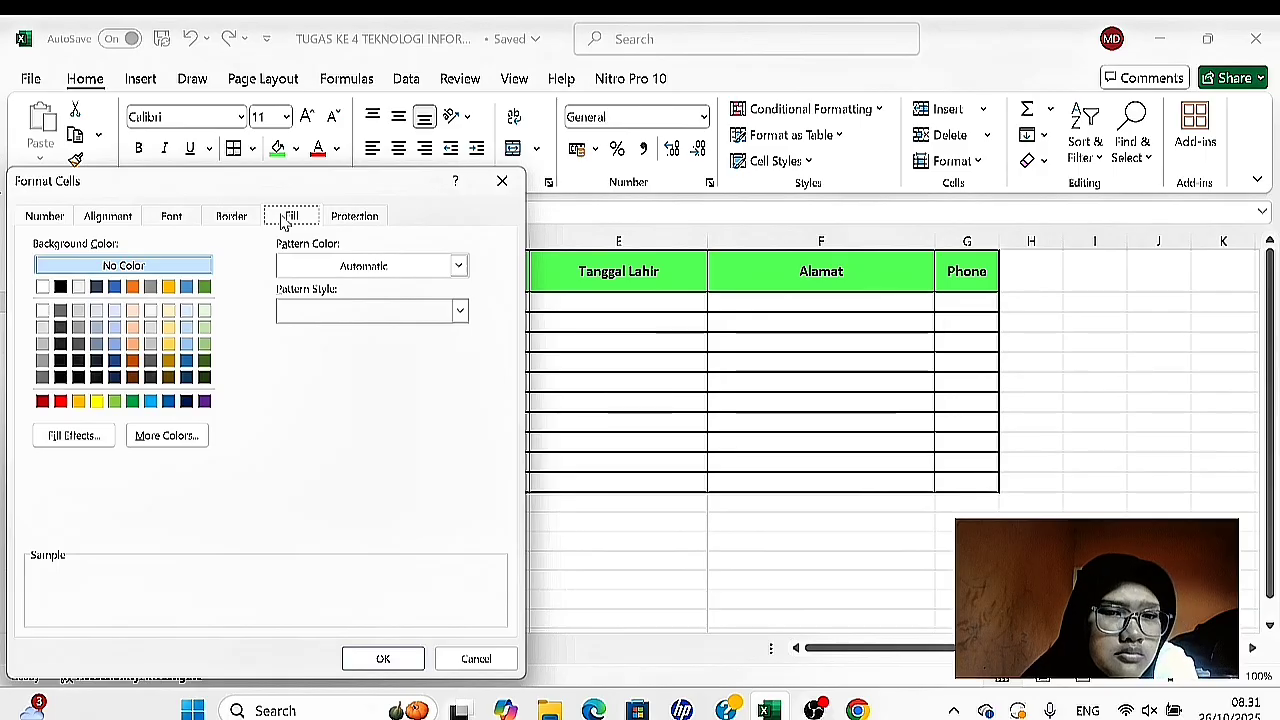
click(336, 222)
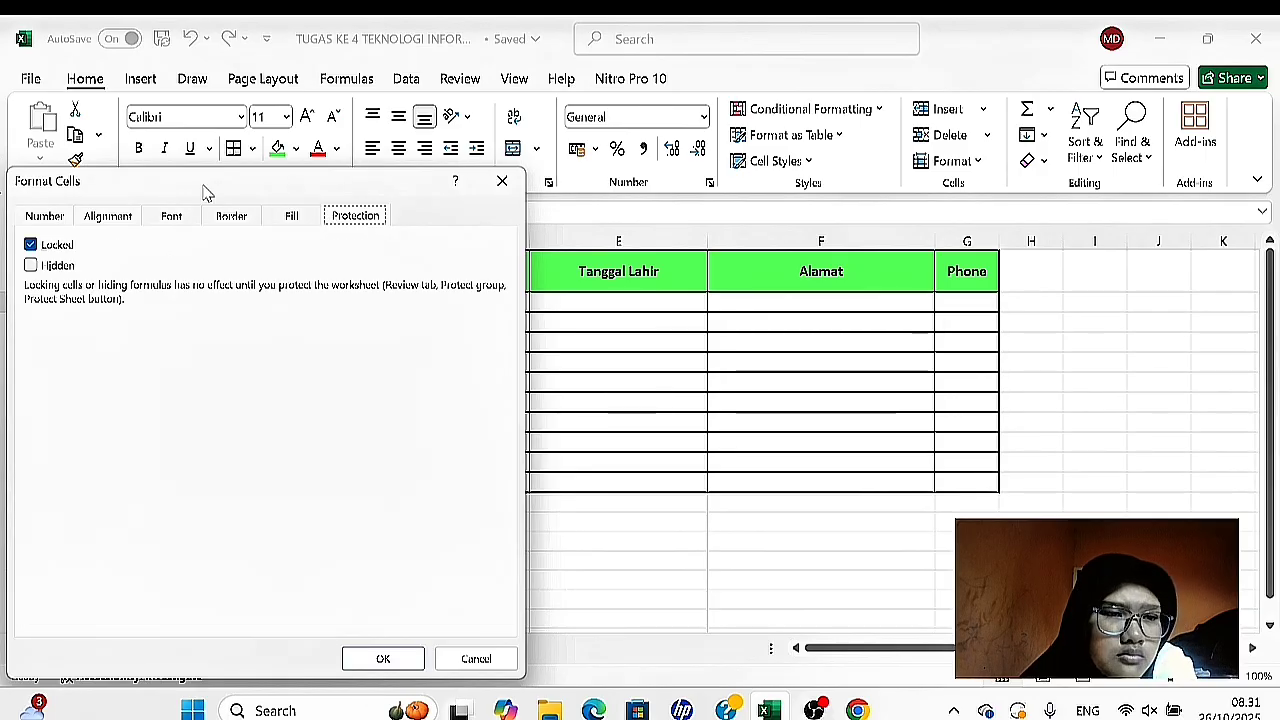
click(58, 218)
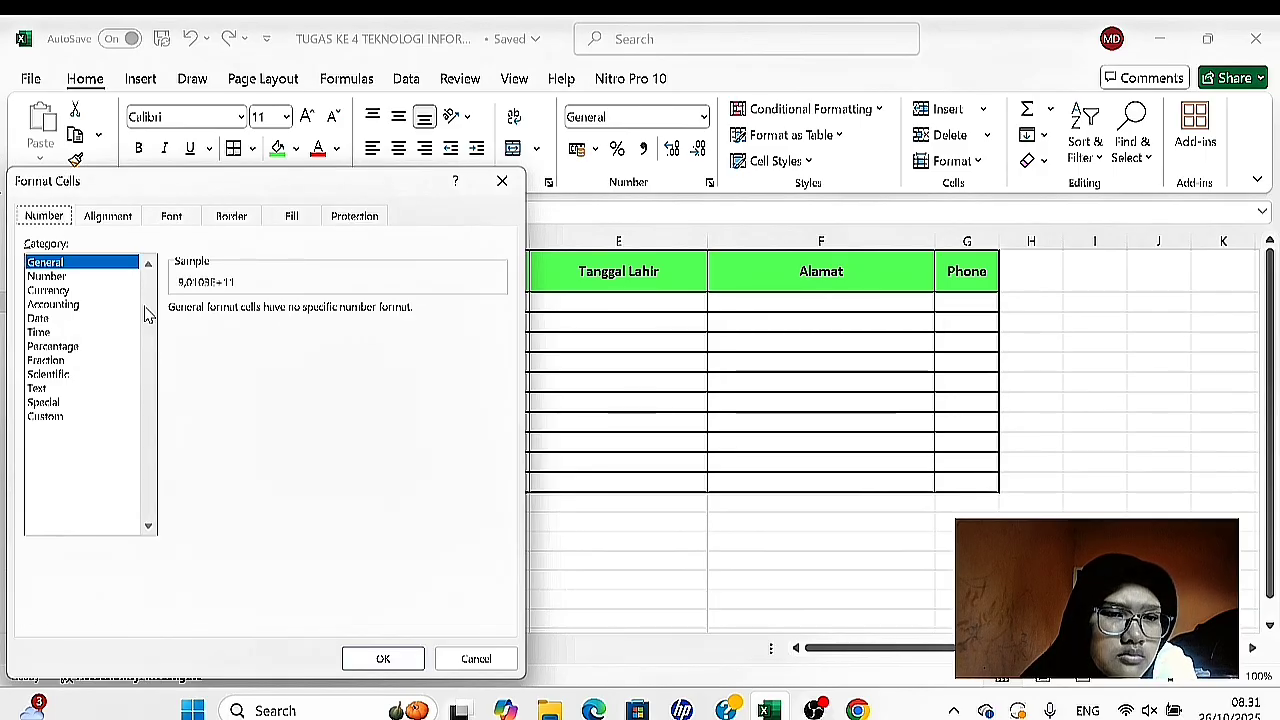
click(94, 277)
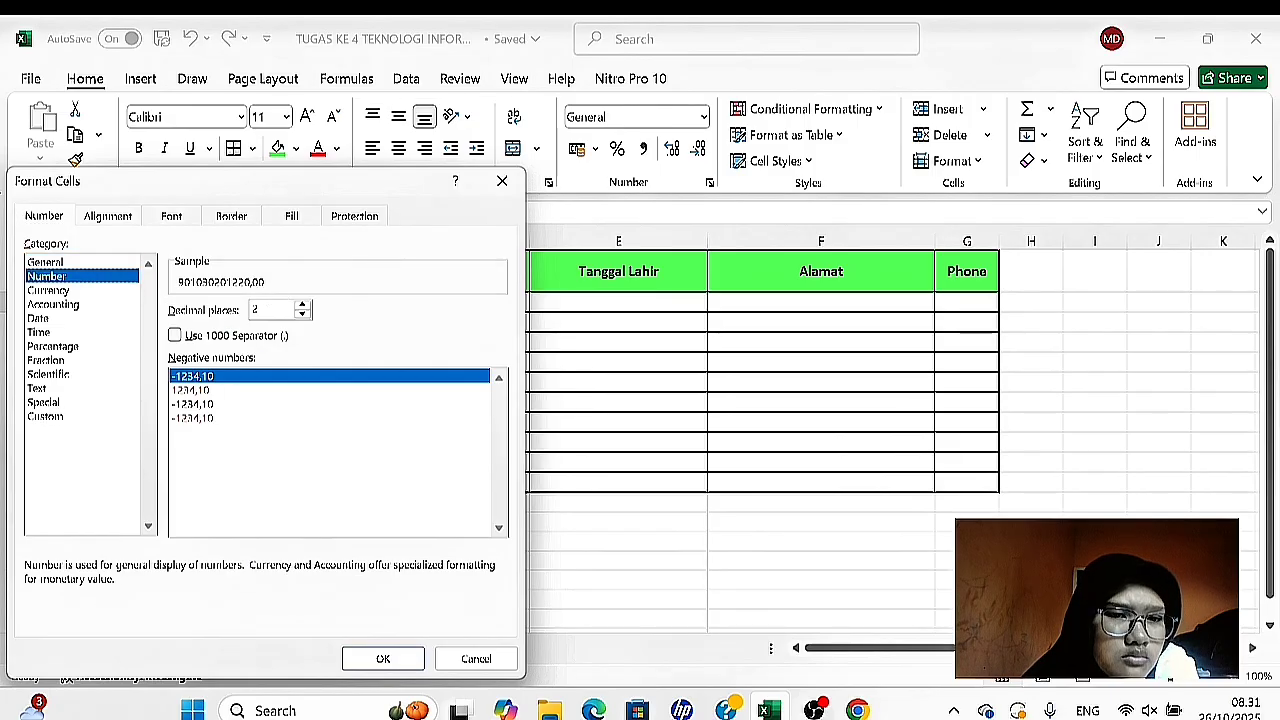
click(302, 315)
click(302, 315)
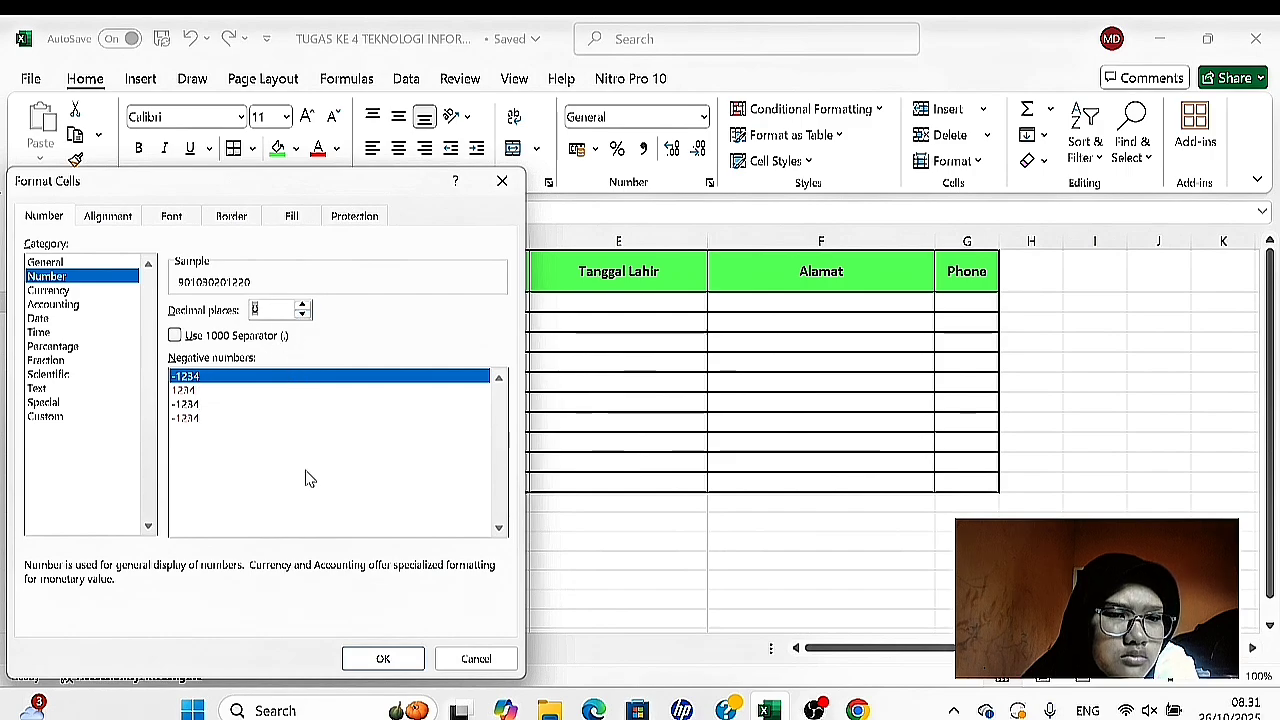
click(175, 336)
click(175, 336)
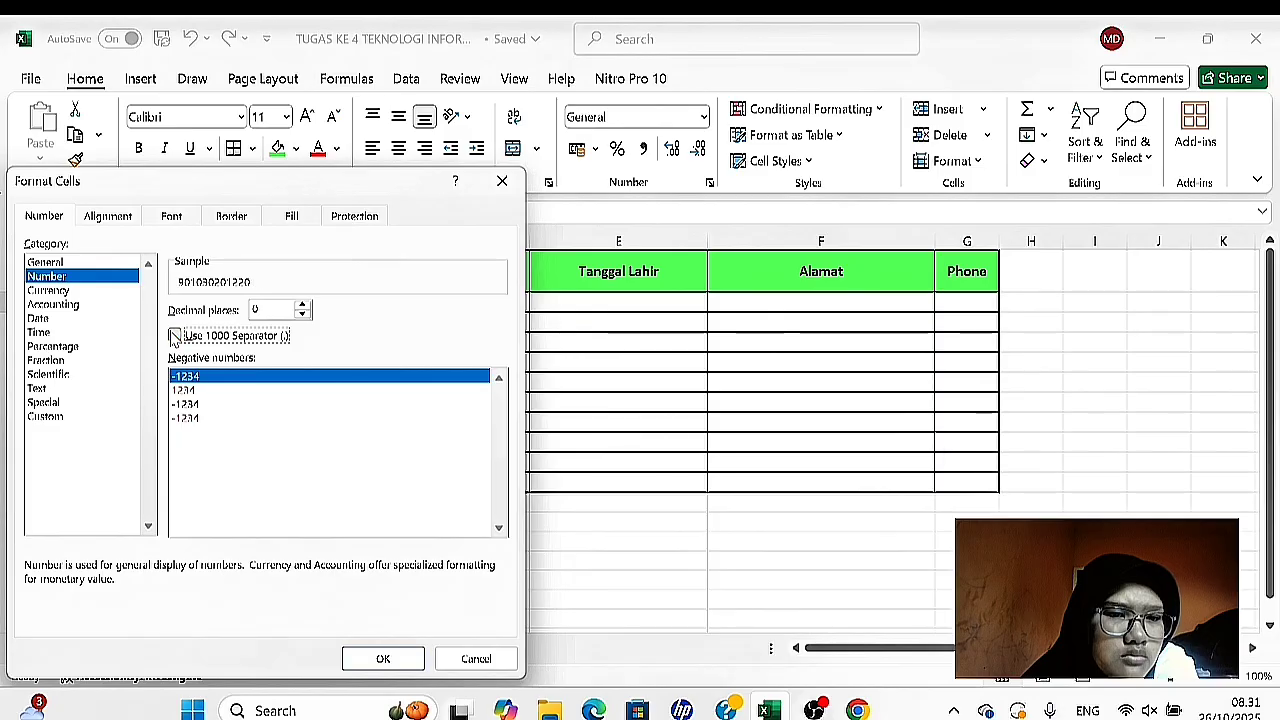
click(382, 657)
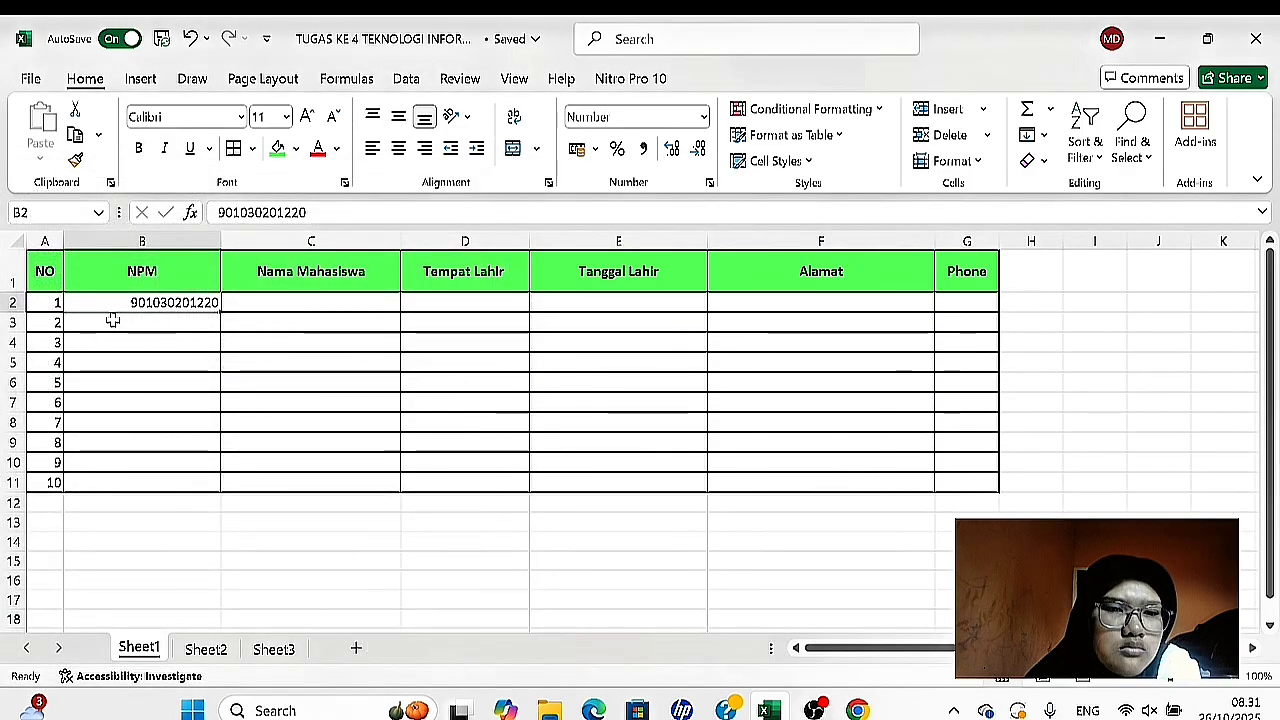
- Format the empty NPM cells B3:B11 as Number with 0 decimal places
drag(113, 320, 129, 494)
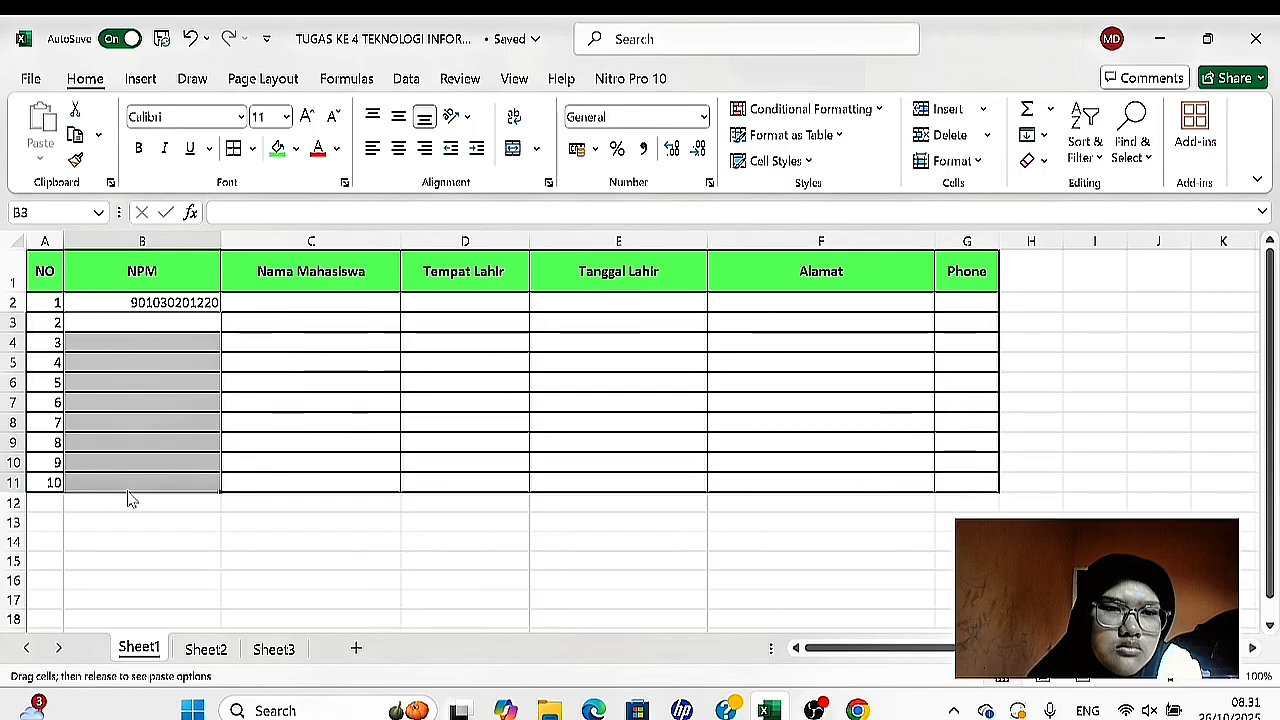
right_click(139, 464)
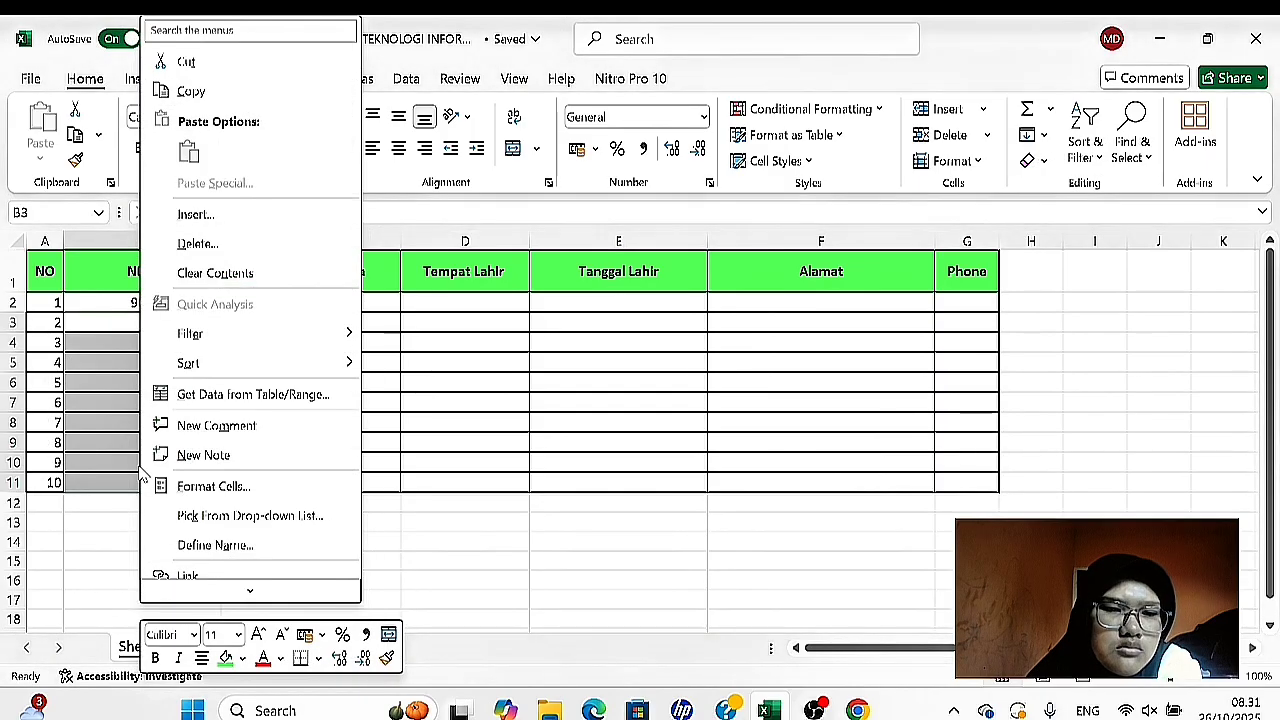
click(214, 486)
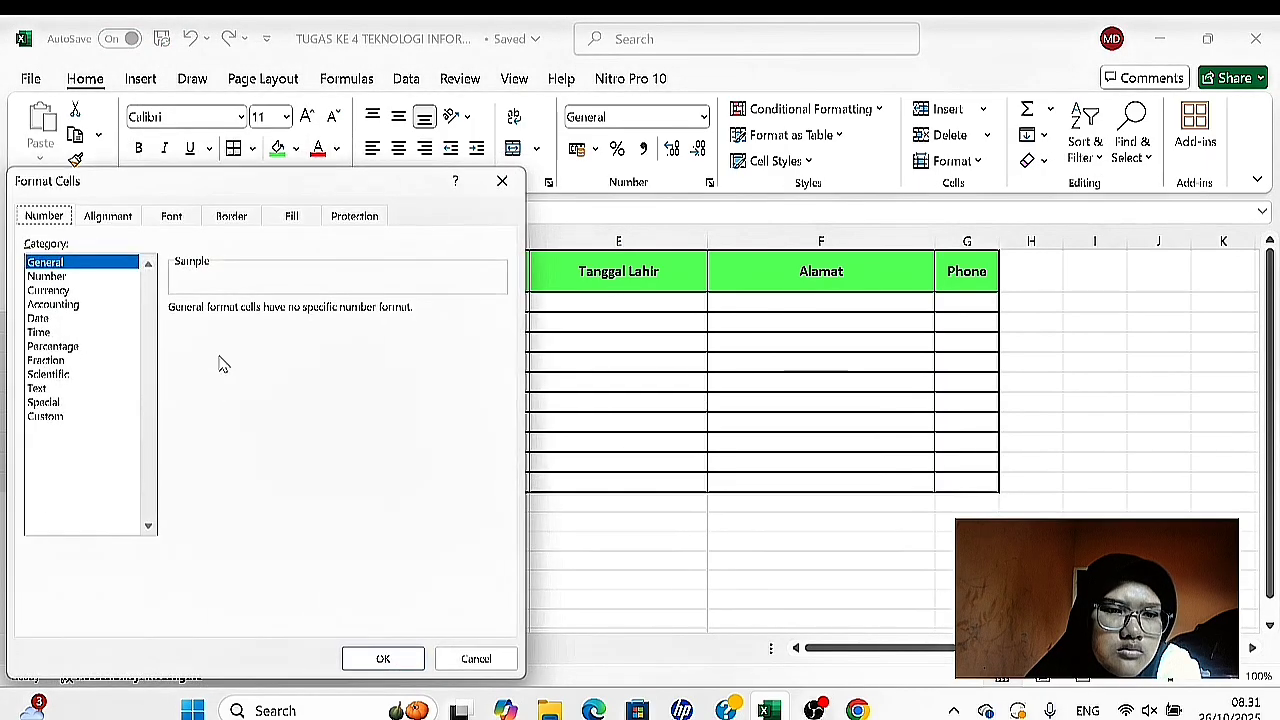
click(112, 277)
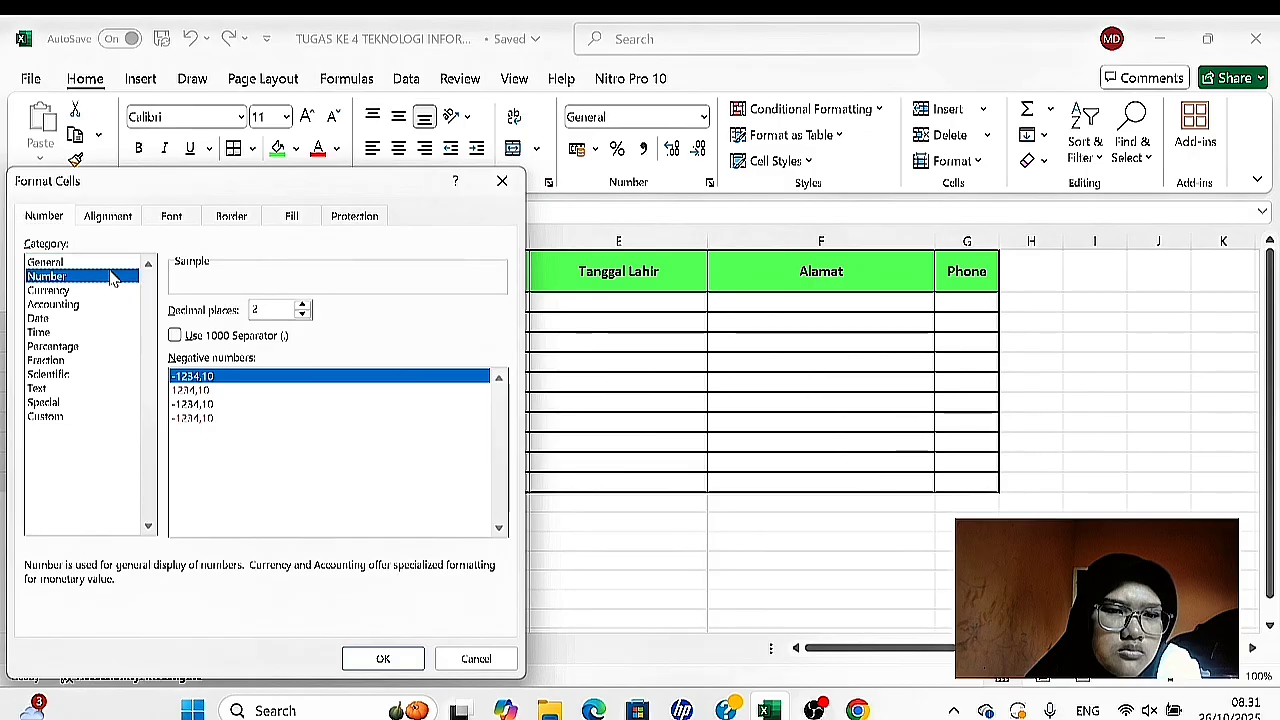
click(302, 315)
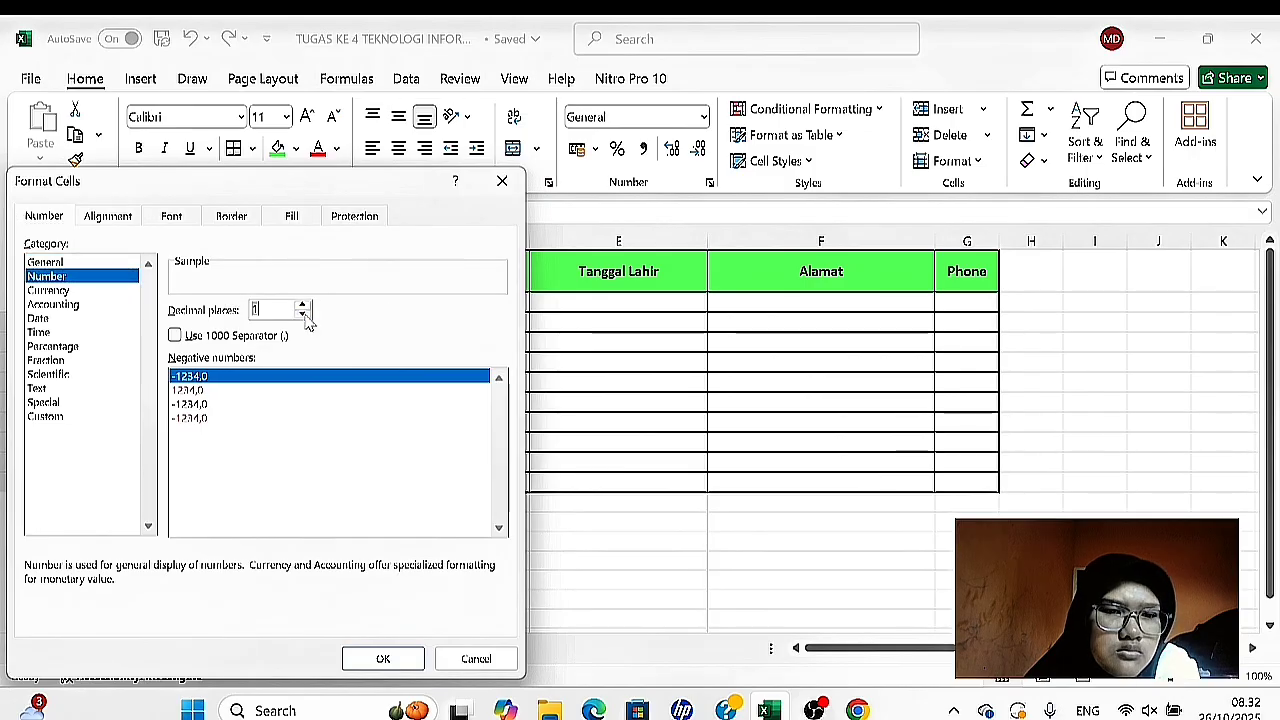
click(302, 315)
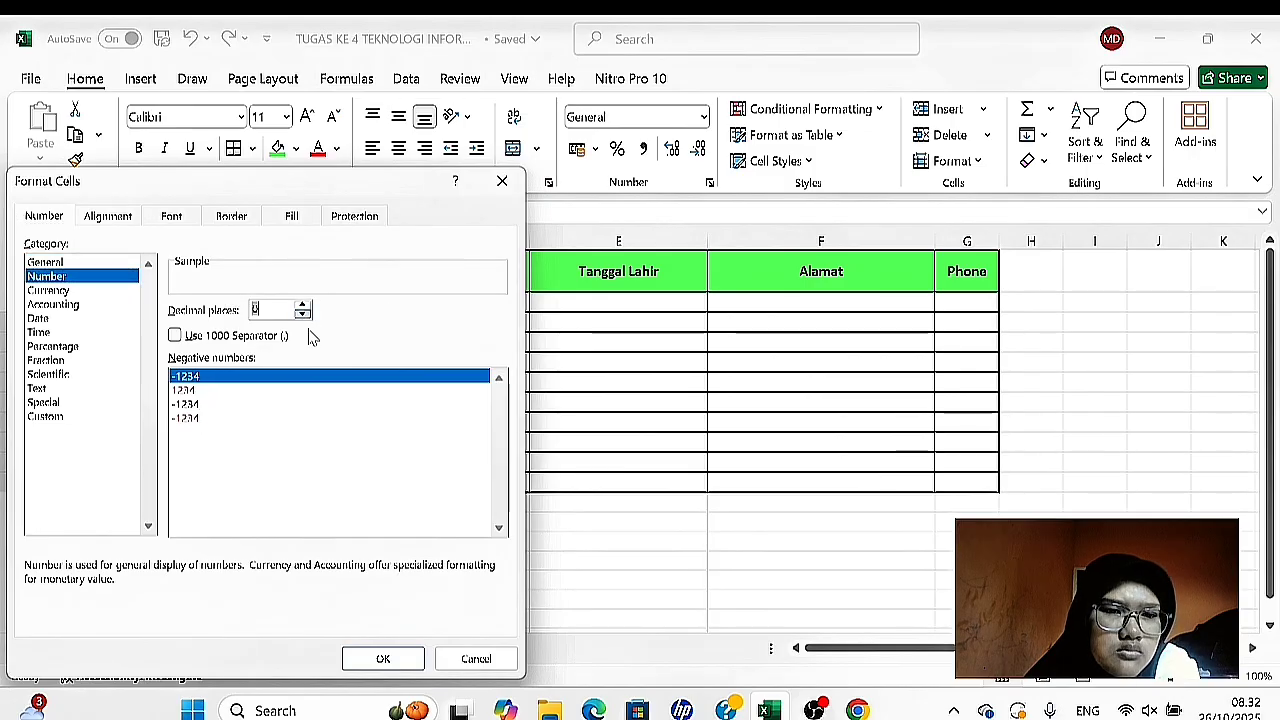
click(378, 660)
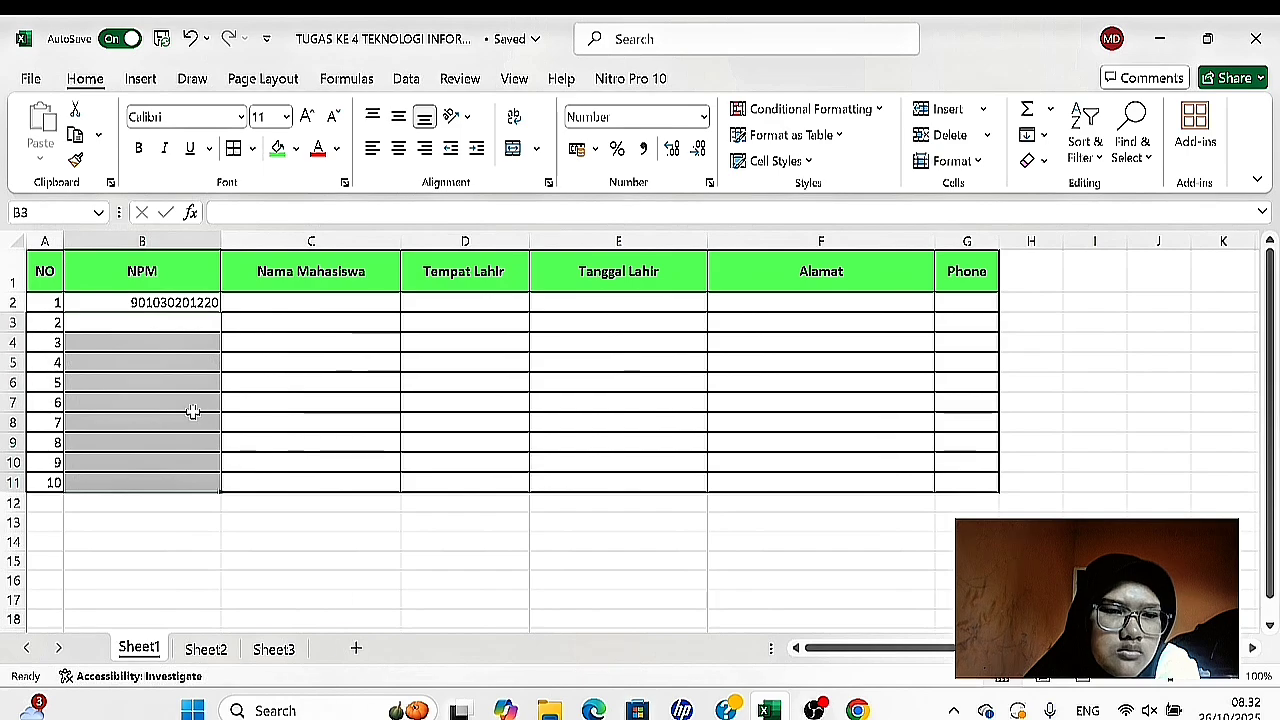
- Fill NPM cells B3:B11 with the remaining student ID numbers, each one higher than the number above it
double_click(115, 313)
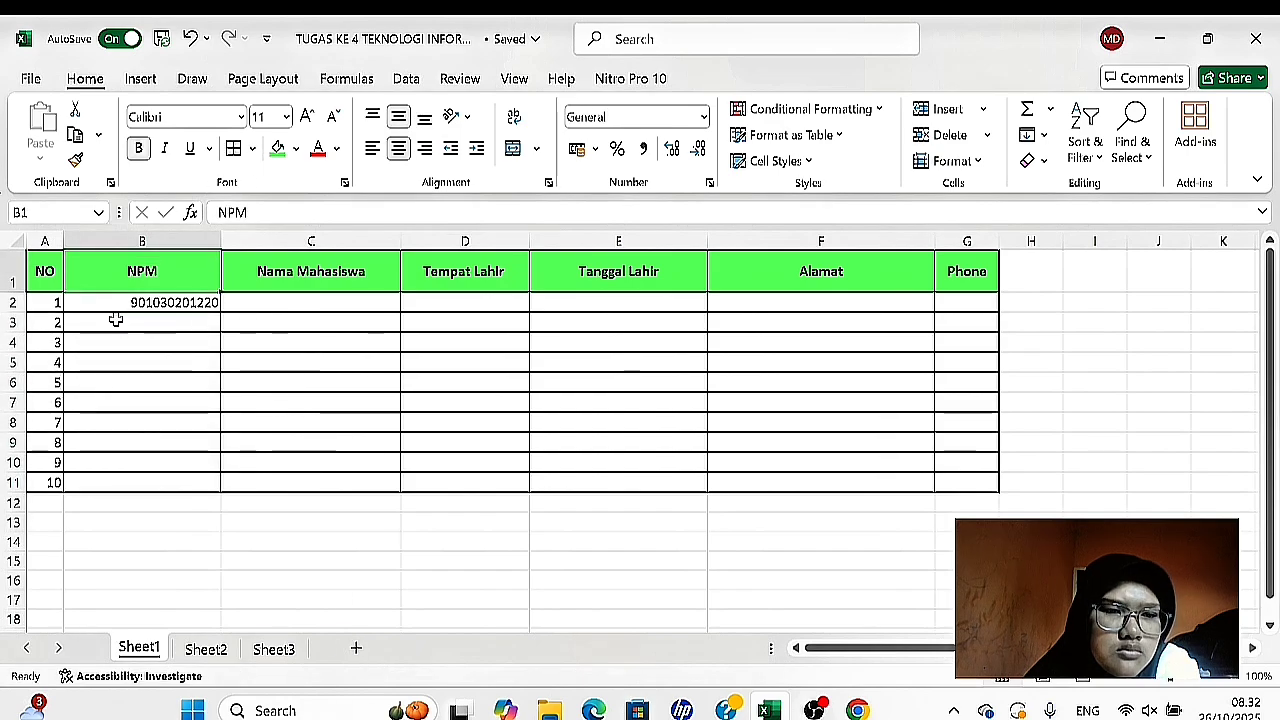
click(119, 328)
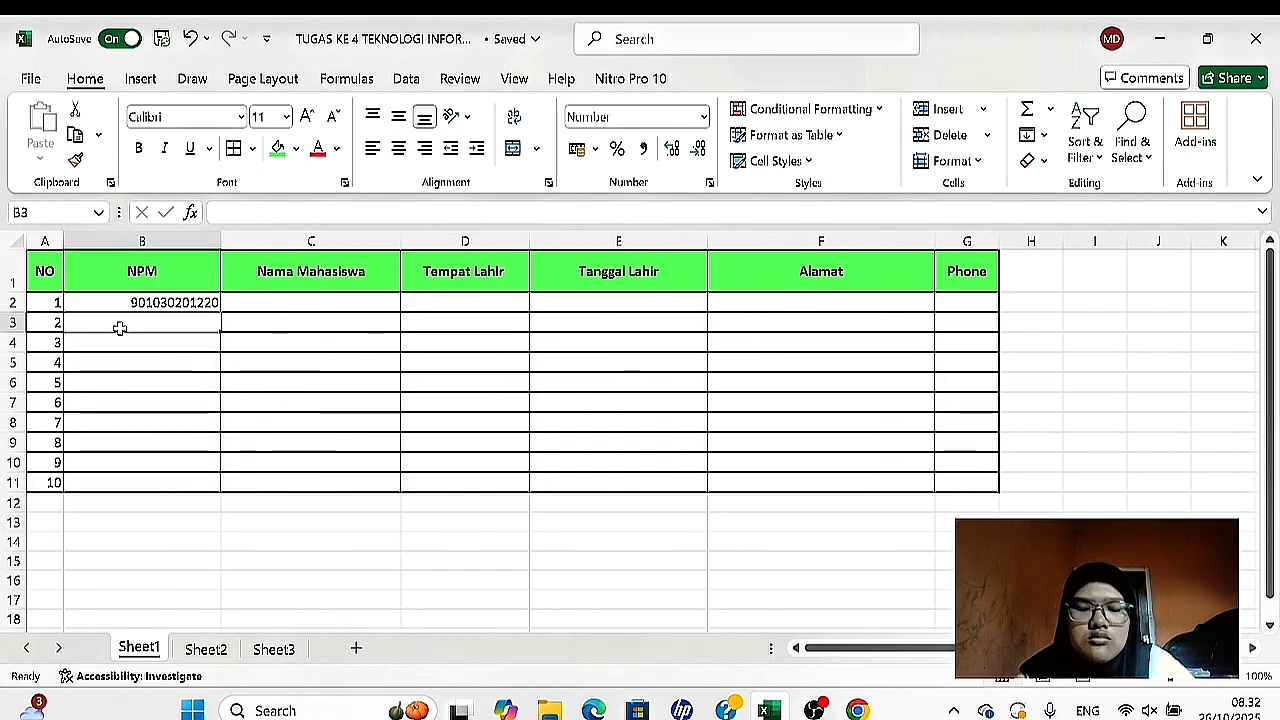
key(Return)
key(Return)
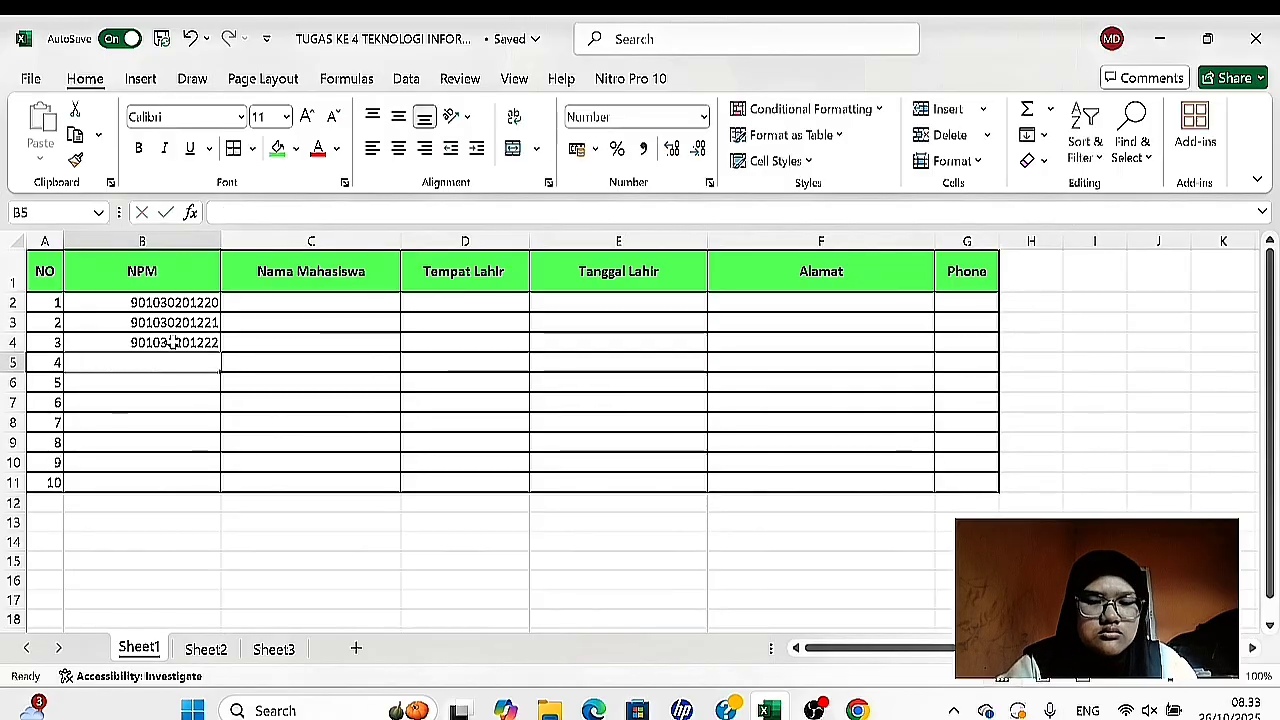
key(Return)
key(Return)
key(Return)
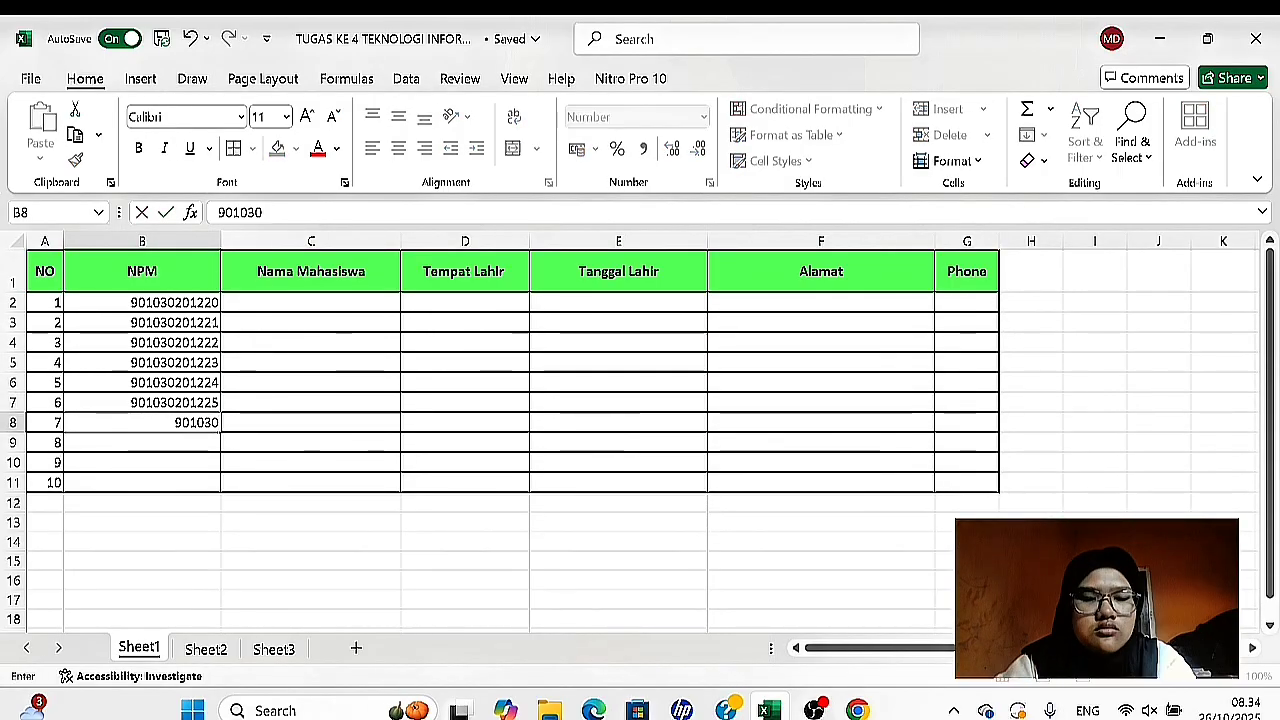
key(Return)
key(Return)
key(Return)
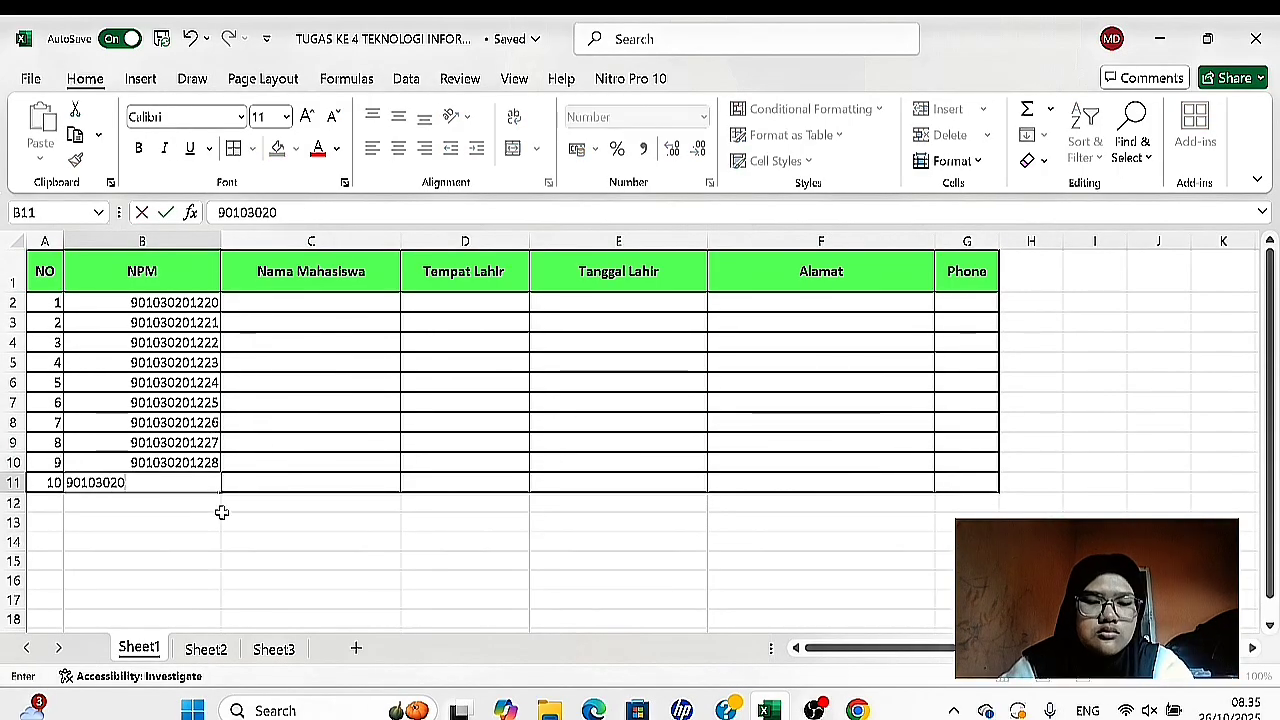
key(Return)
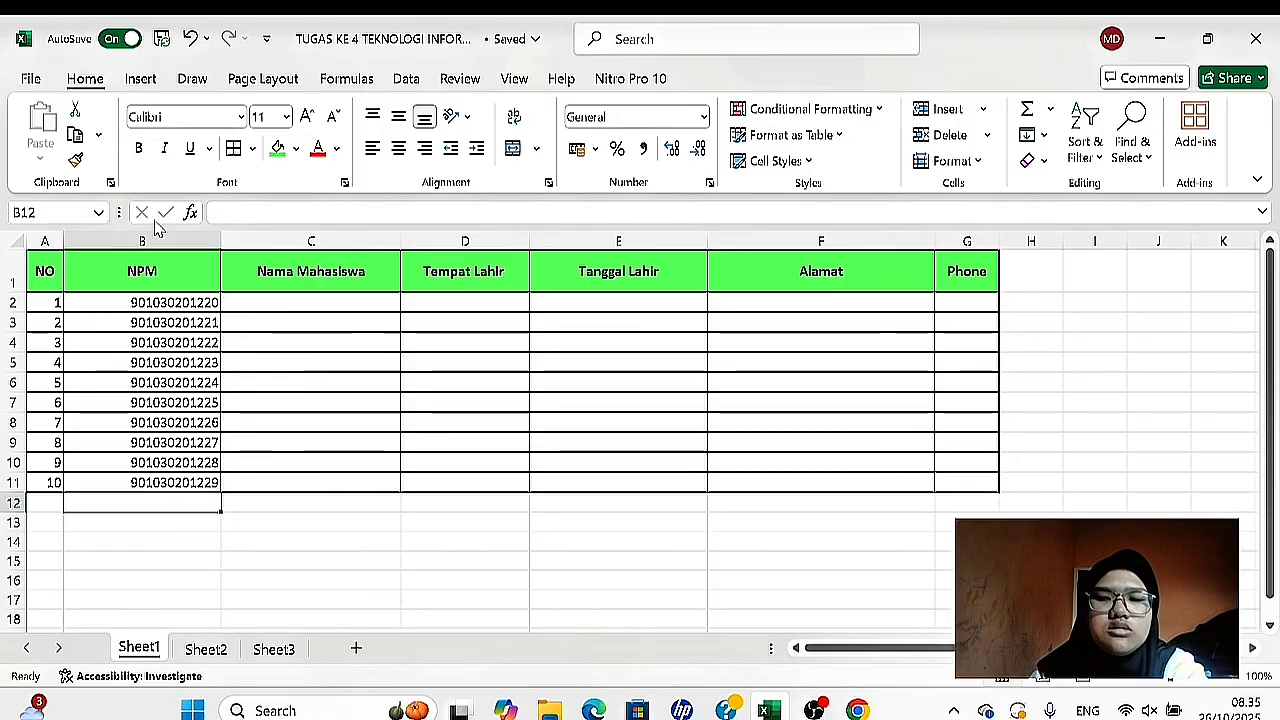
- Left-align the NPM values in B2:B11 and narrow column B to fit them
click(102, 302)
drag(102, 302, 127, 481)
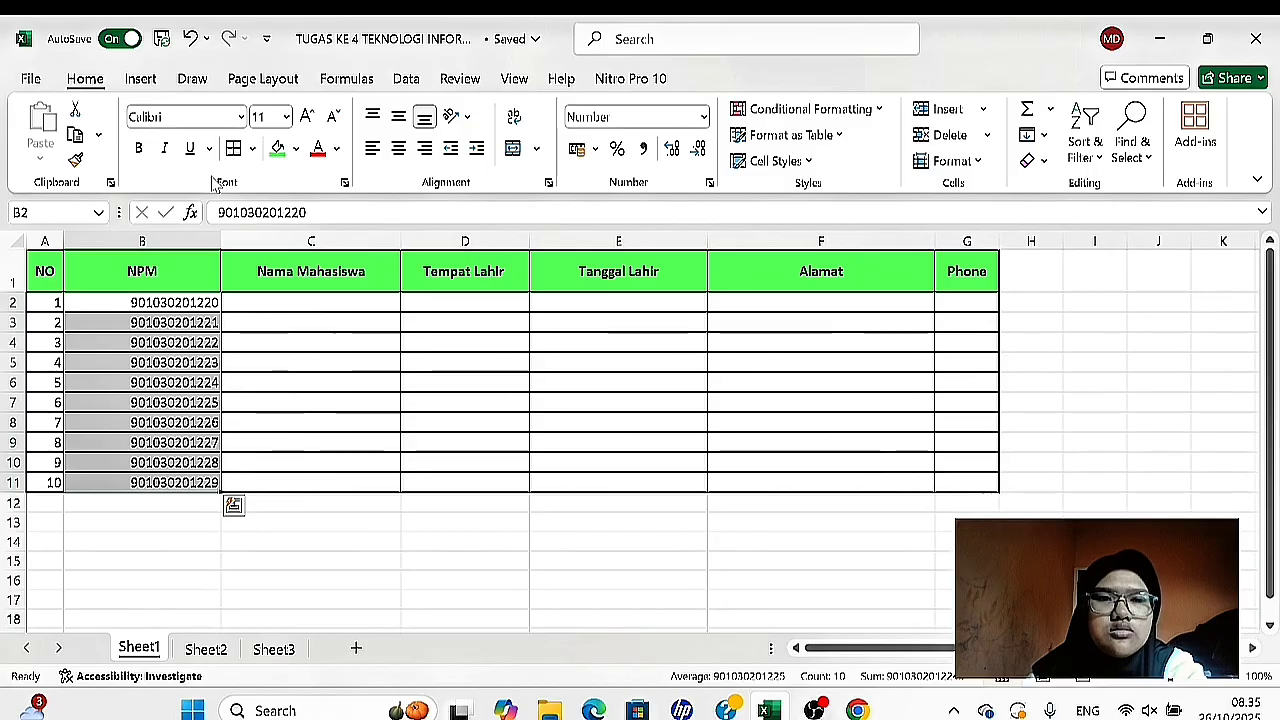
click(377, 160)
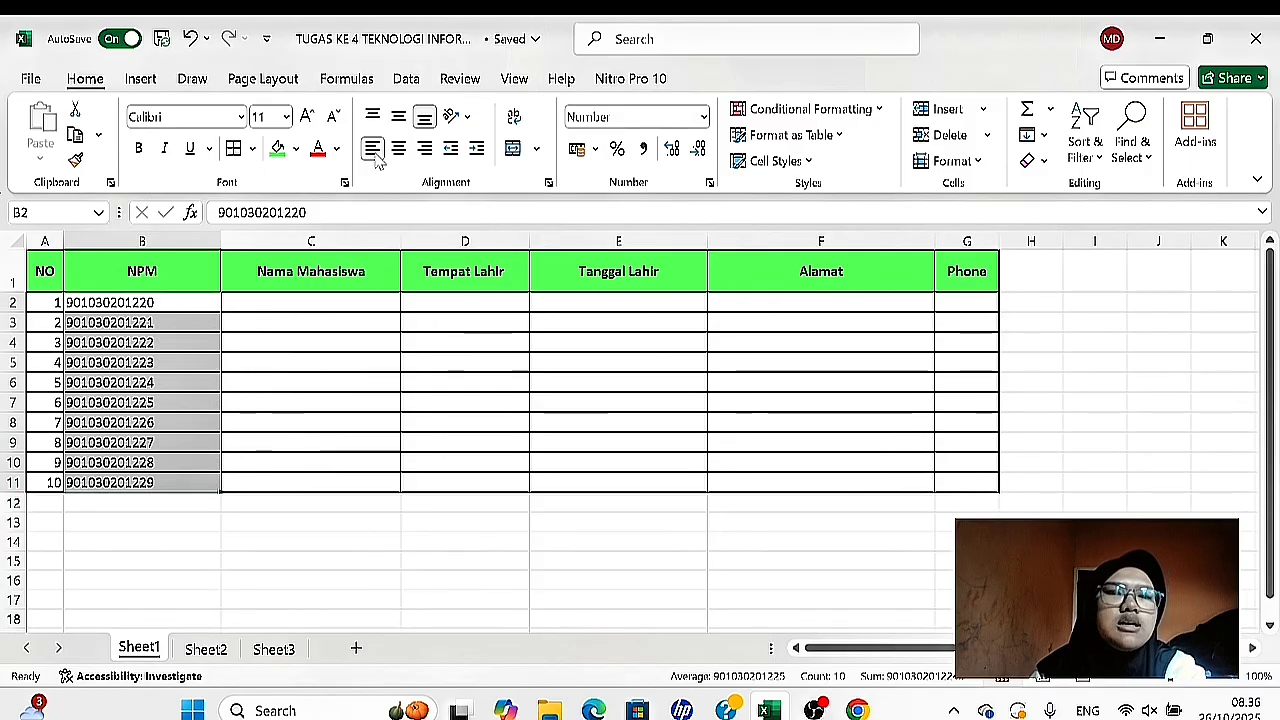
click(377, 160)
click(377, 160)
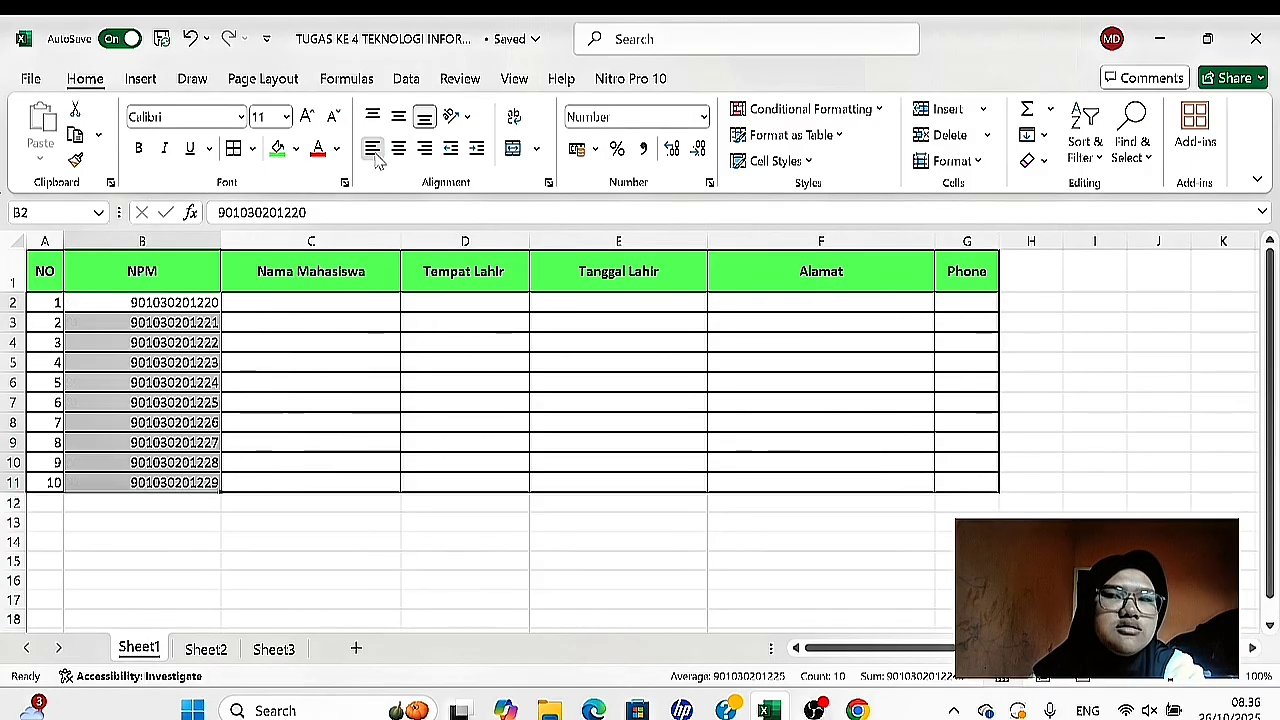
click(230, 302)
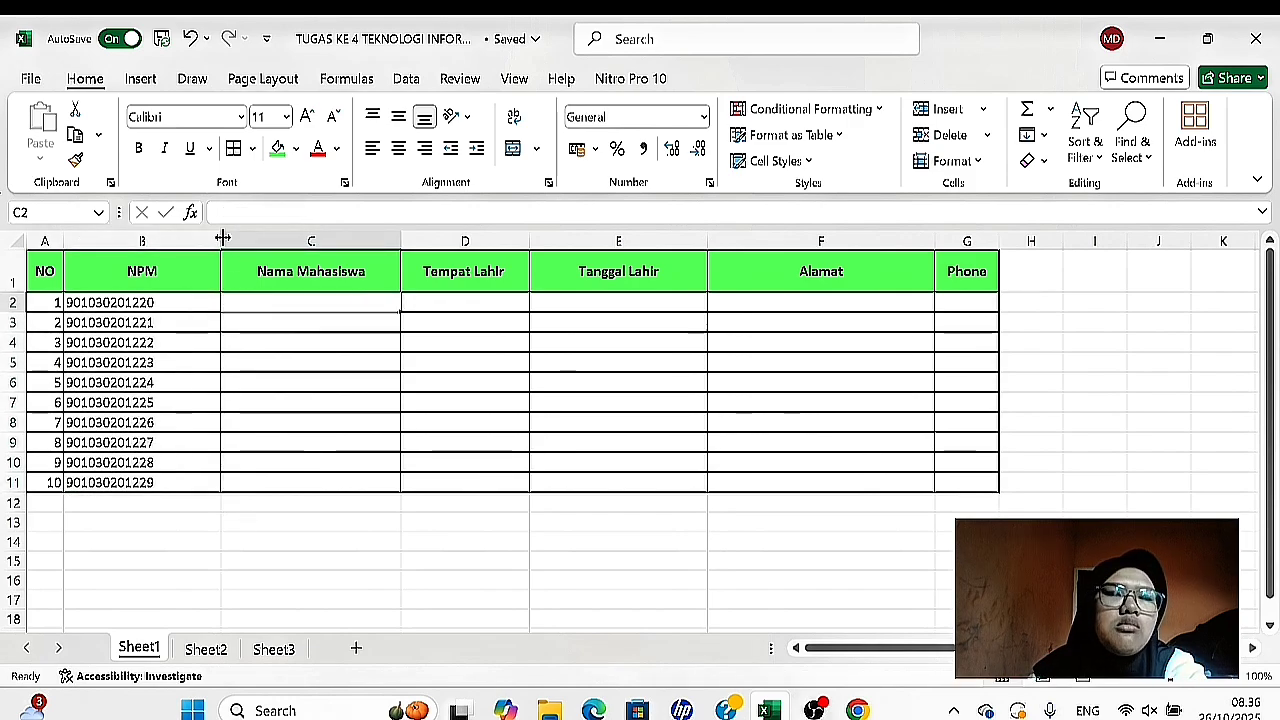
drag(220, 241, 170, 248)
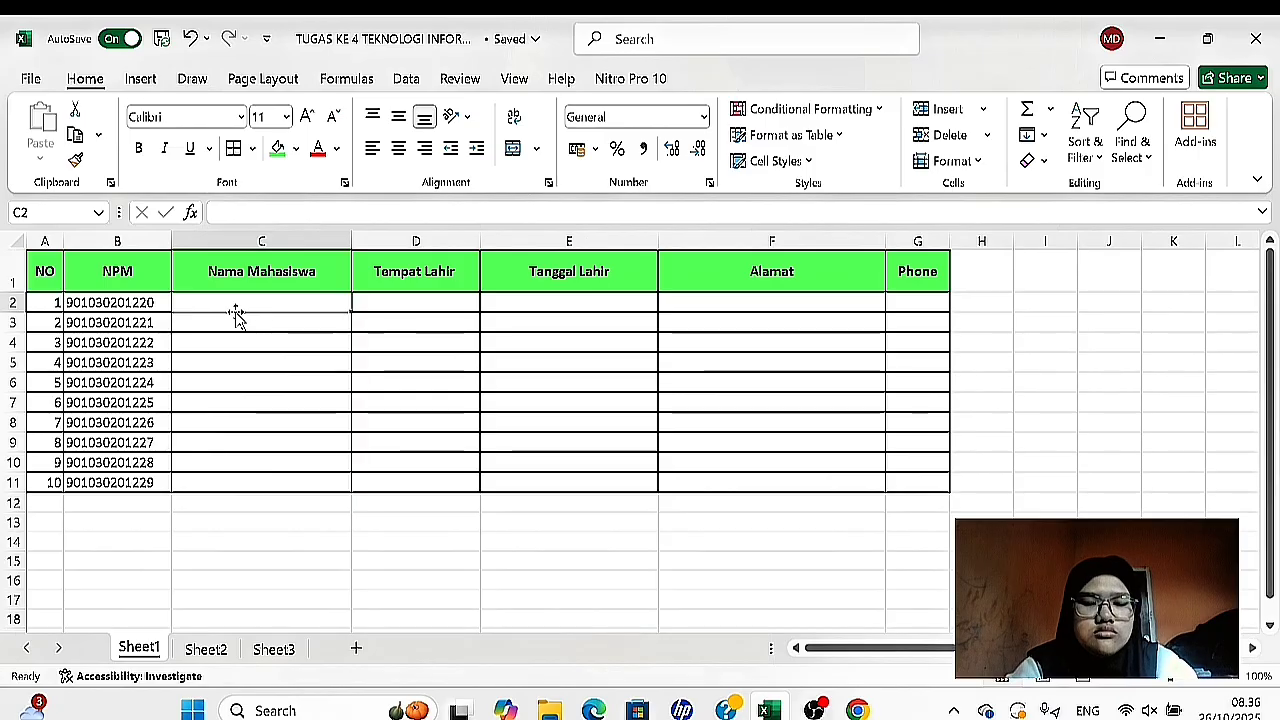
- Fill the Nama Mahasiswa cells C2:C11 with the ten students' full names, one per row
key(Return)
key(Return)
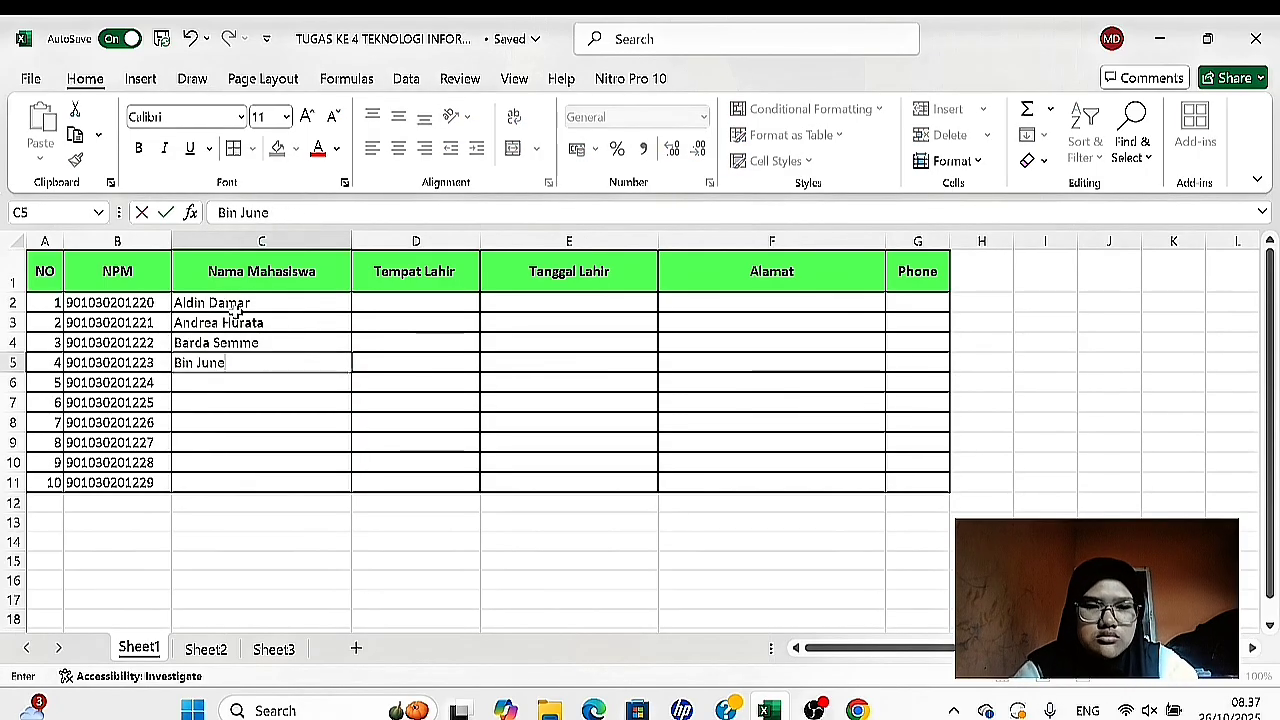
key(Return)
key(Return)
key(Return)
key(Return)
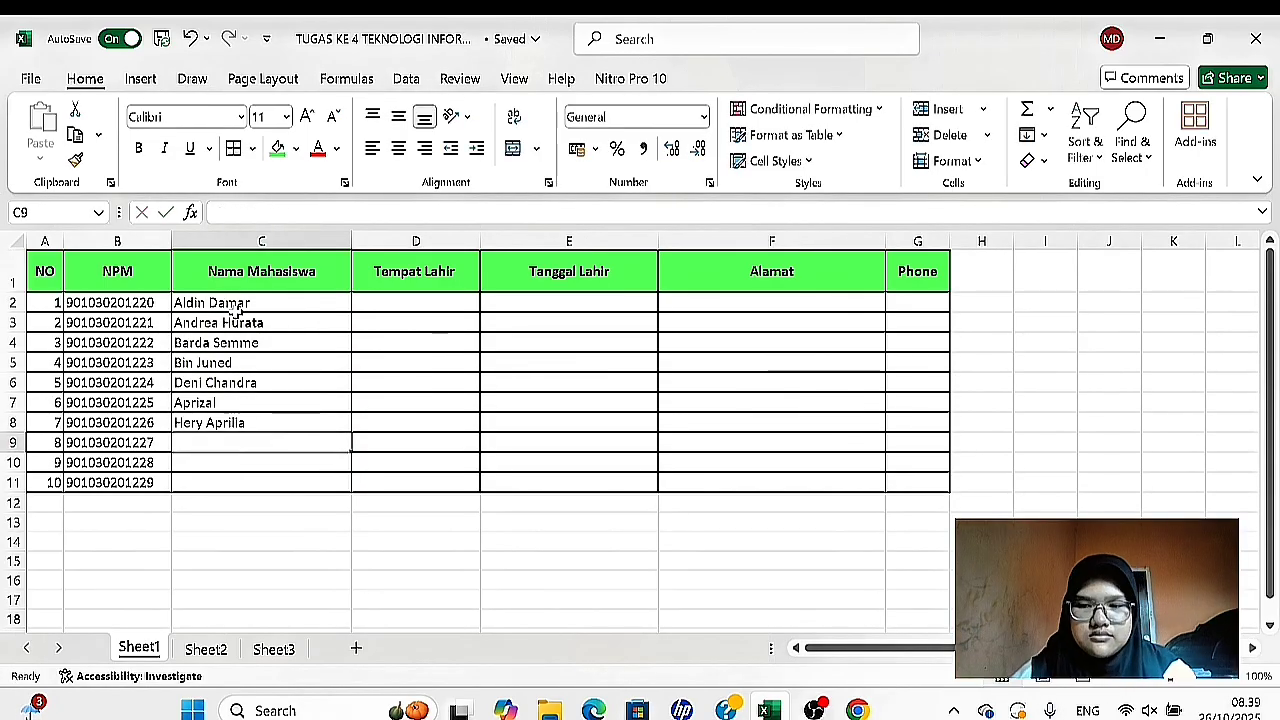
key(Return)
key(Return)
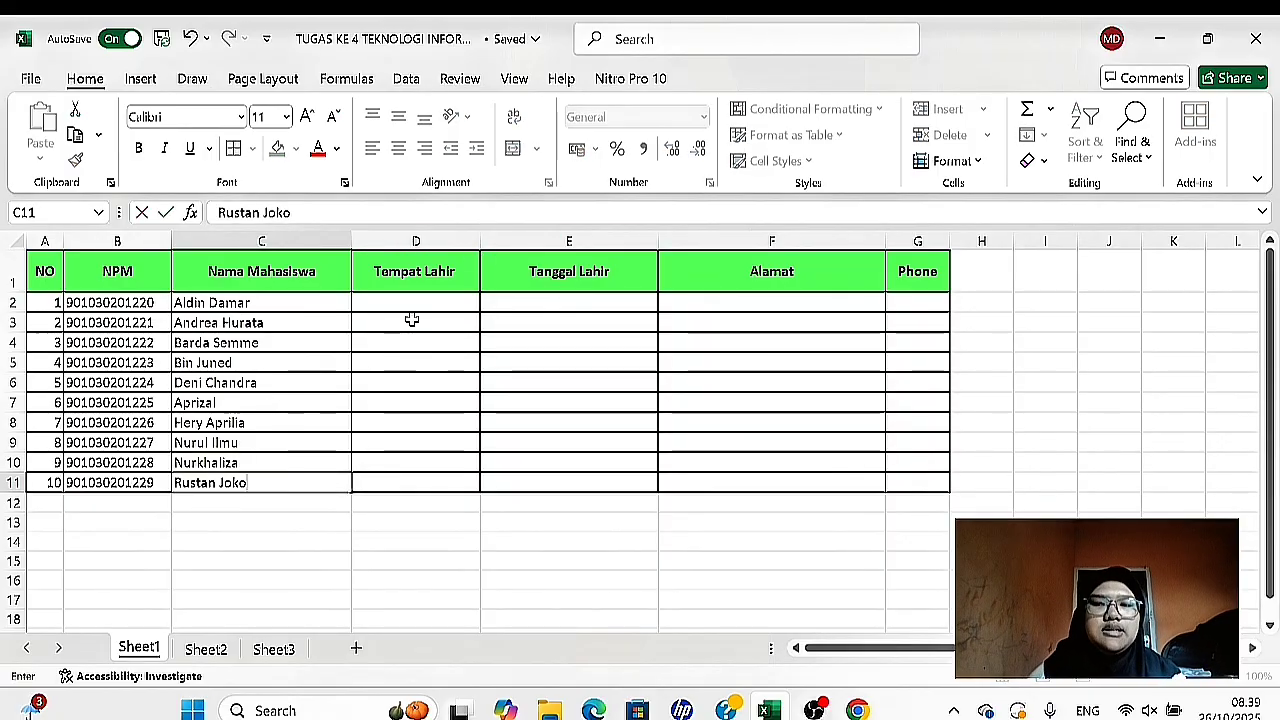
- Fill Tempat Lahir cells D2:D11 with Bogor, Bogor, Jakarta, Bogor, Makassar, Makassar, Soppeng, Jogjakarta, Semarang and Kendari
click(421, 299)
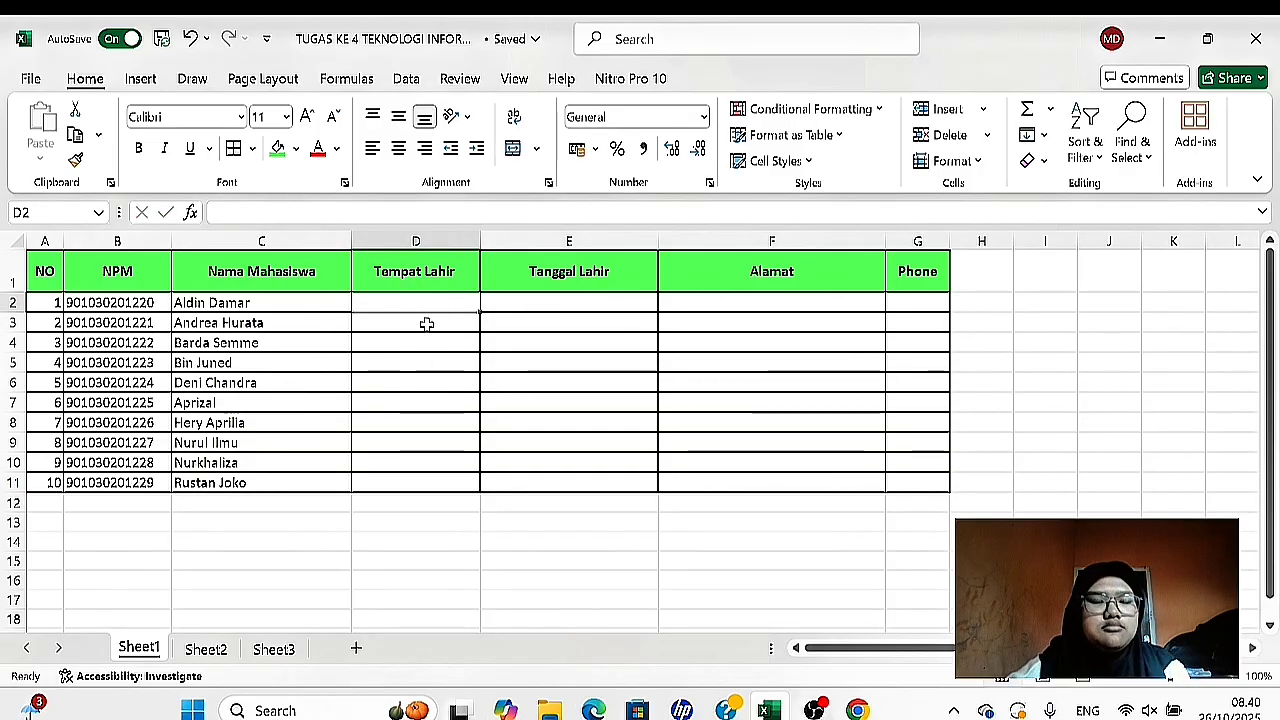
text(Bogor Bogor Jakarta Bogor Makassar makassar)
key(Return)
text(So)
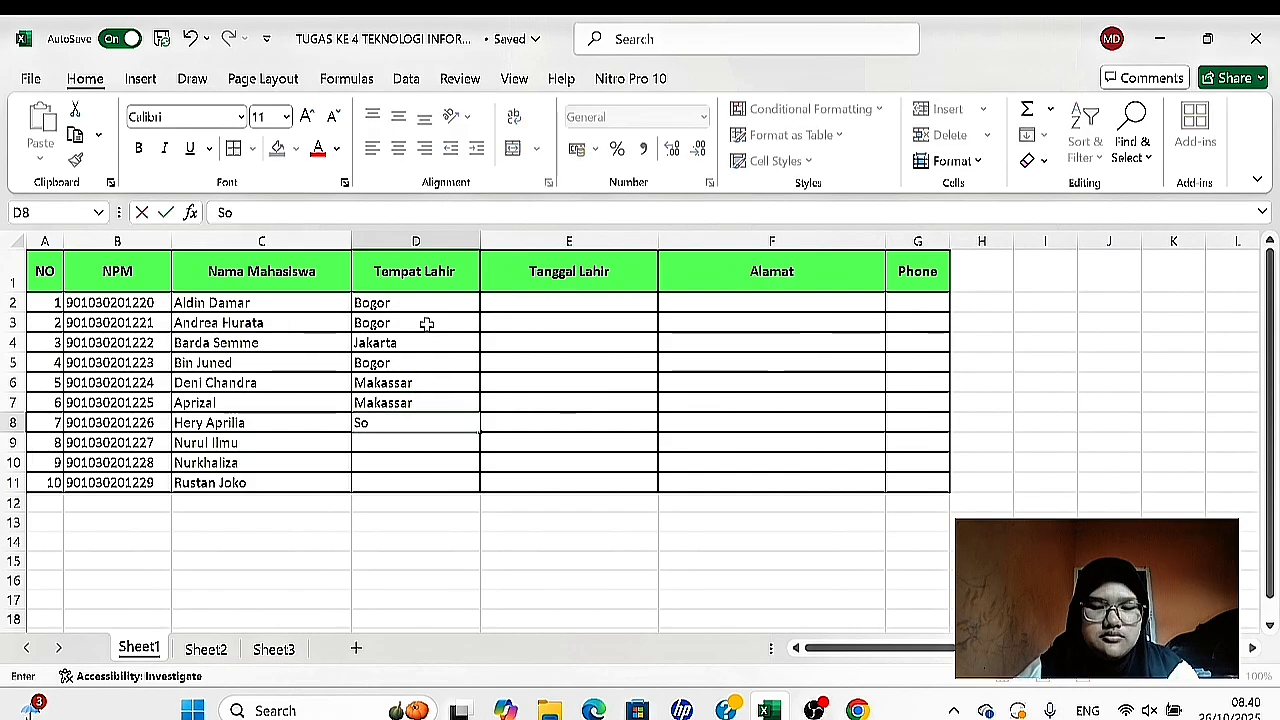
text(ppeng)
key(Return)
text(Jogjakarta)
key(Return)
text(Semarang)
key(Return)
text(Kendari)
click(751, 442)
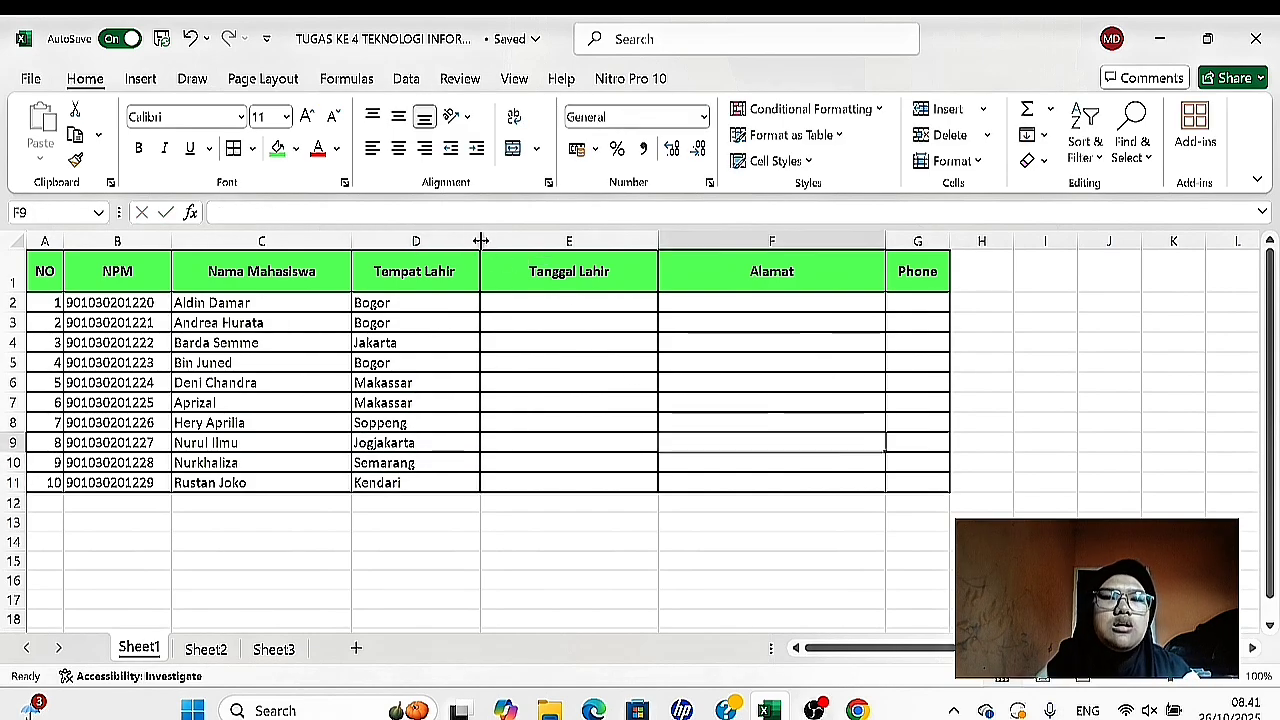
- Narrow the Tempat Lahir and Nama Mahasiswa columns so they fit their contents more closely
drag(480, 241, 453, 244)
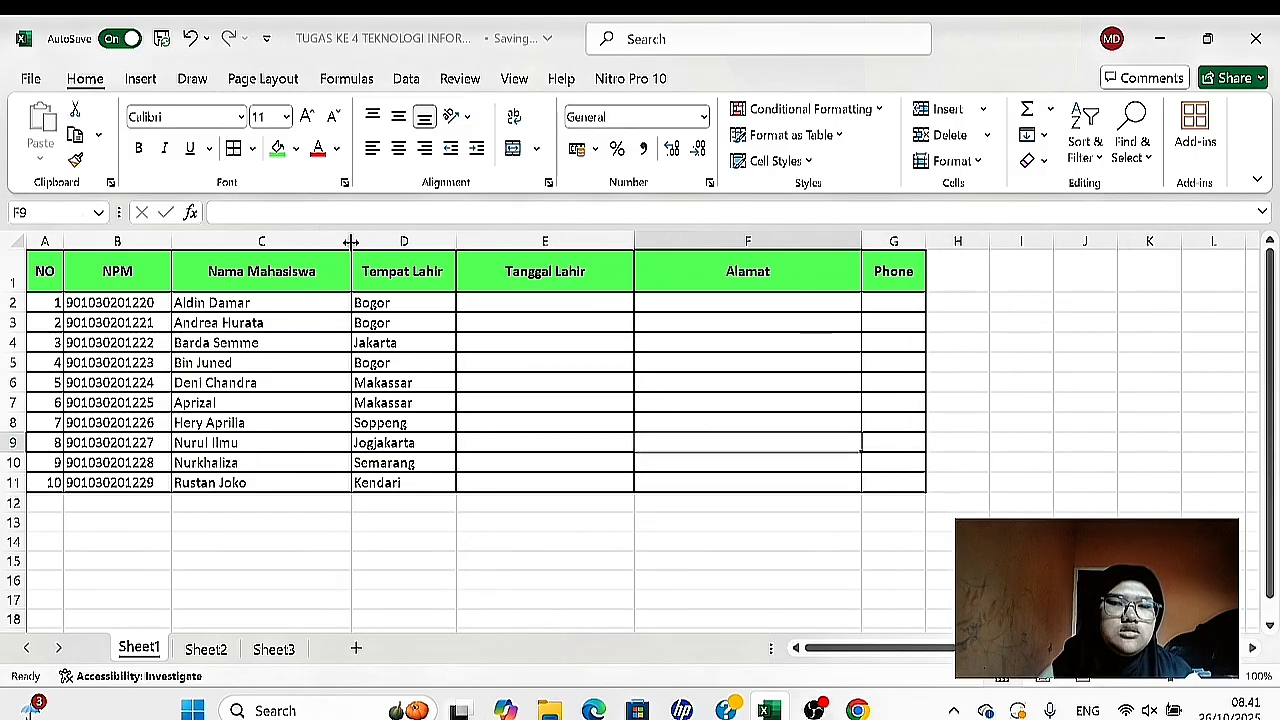
drag(350, 241, 319, 244)
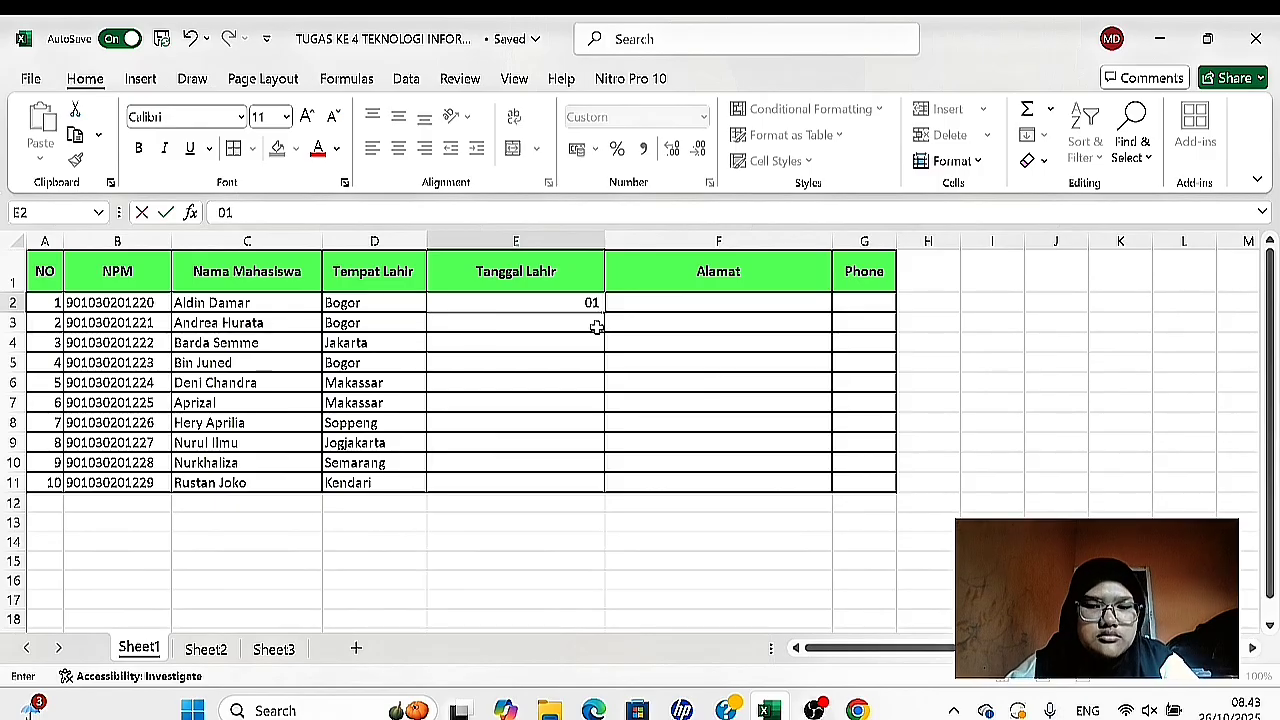
- Enter the first student's date of birth in E2 and format E2:E11 as Date, type 14 Maret 2012, with the Indonesian locale
text(i 1997)
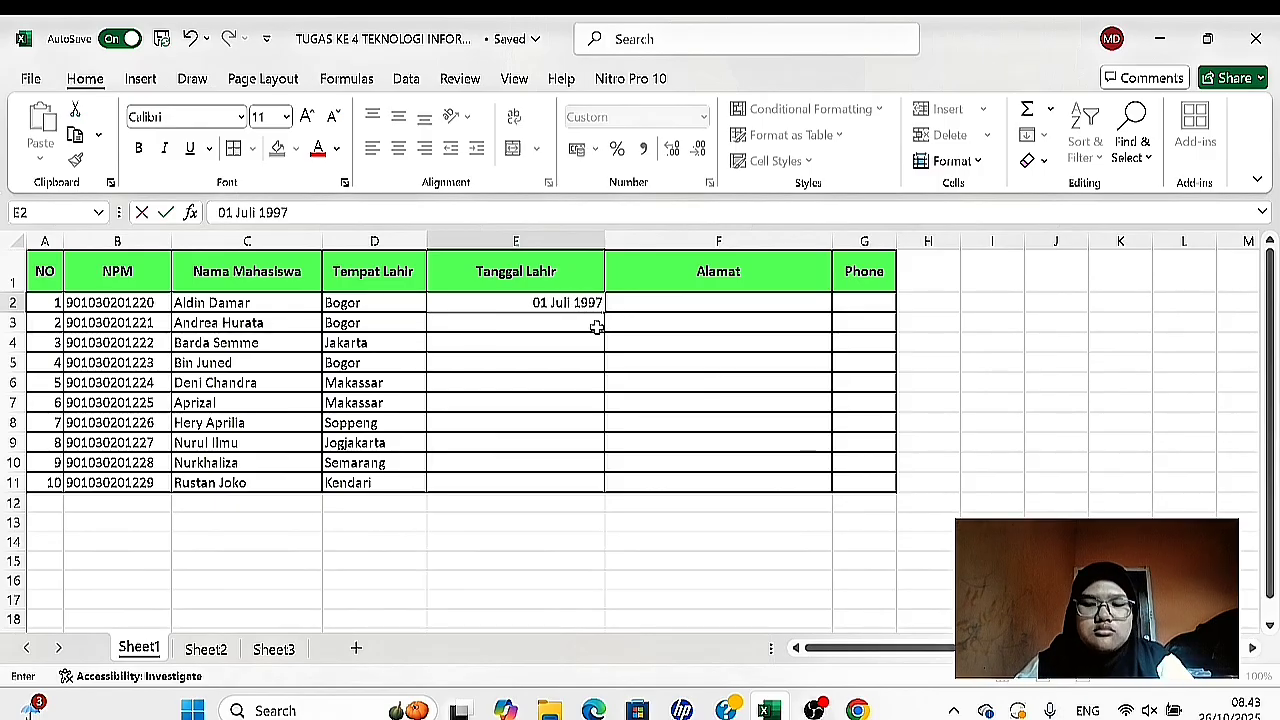
key(Return)
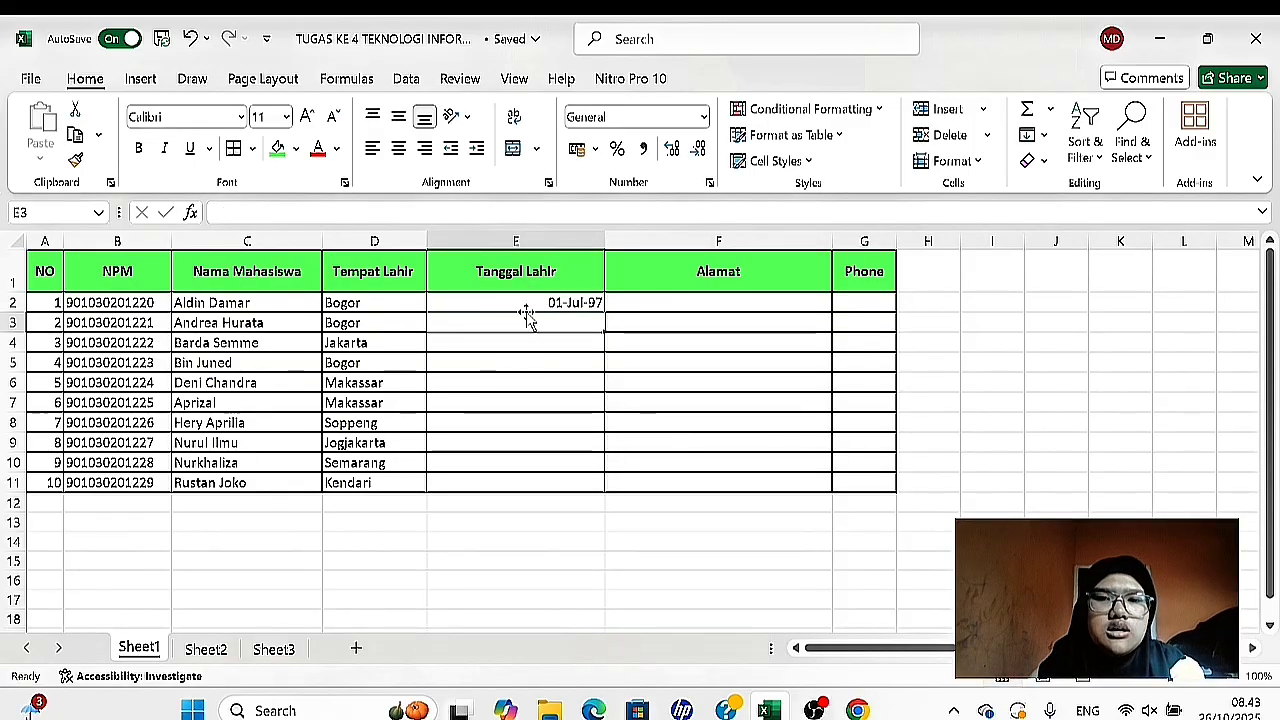
drag(519, 303, 521, 482)
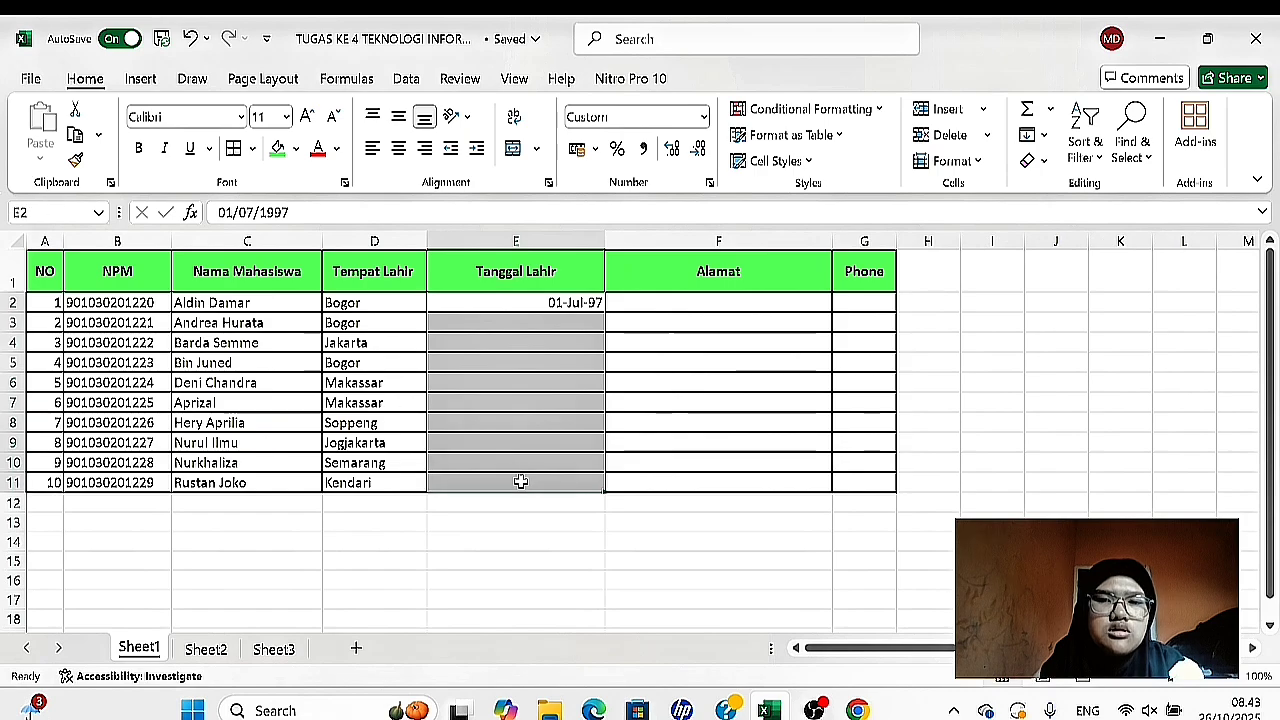
right_click(564, 450)
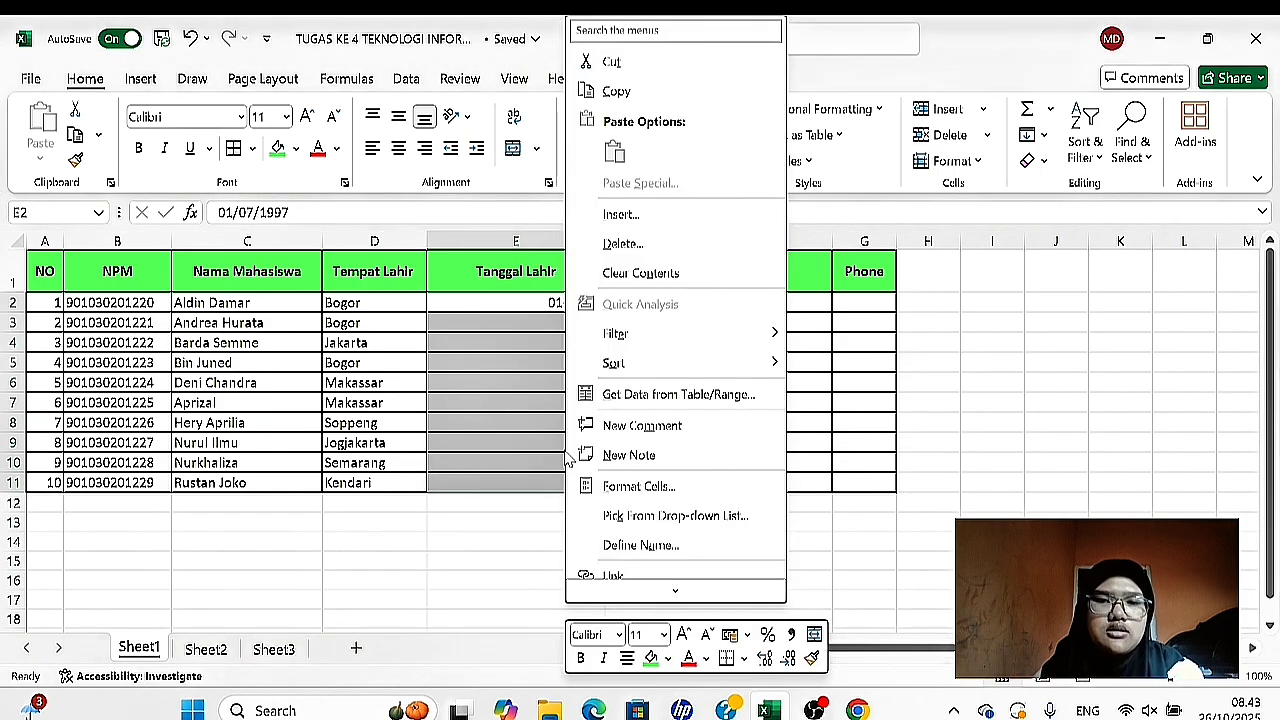
click(612, 490)
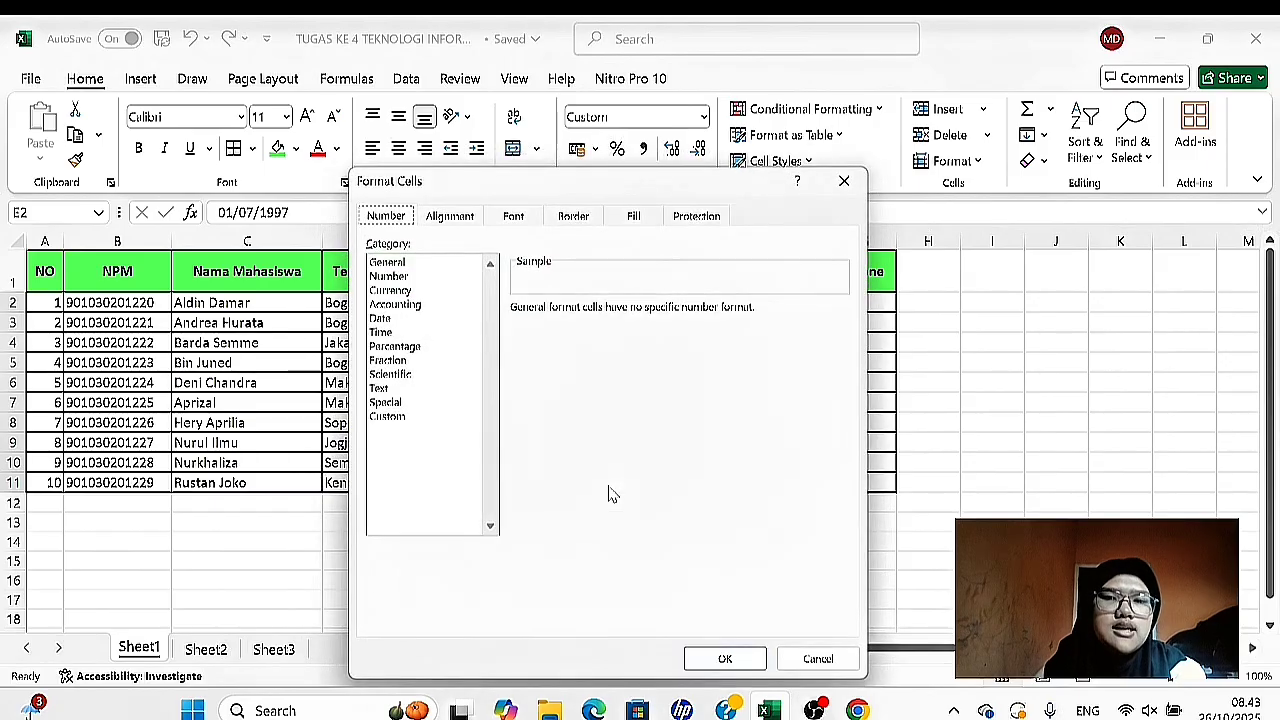
click(381, 318)
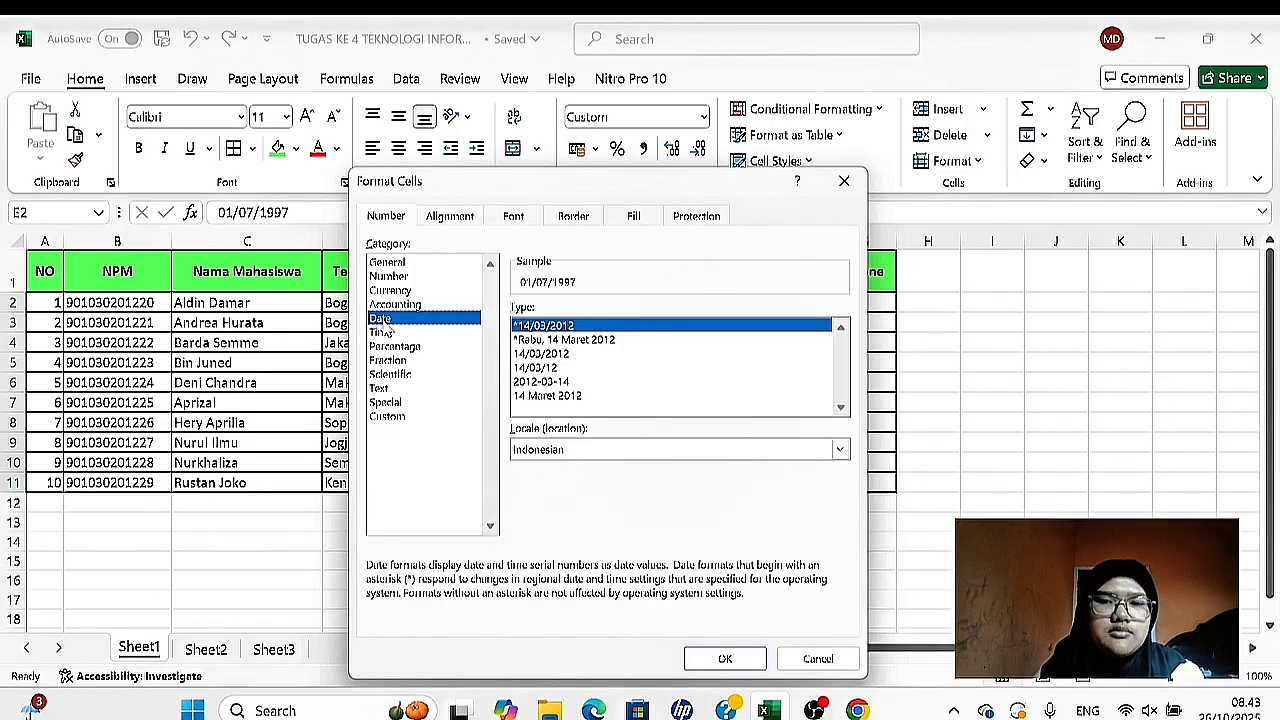
click(585, 396)
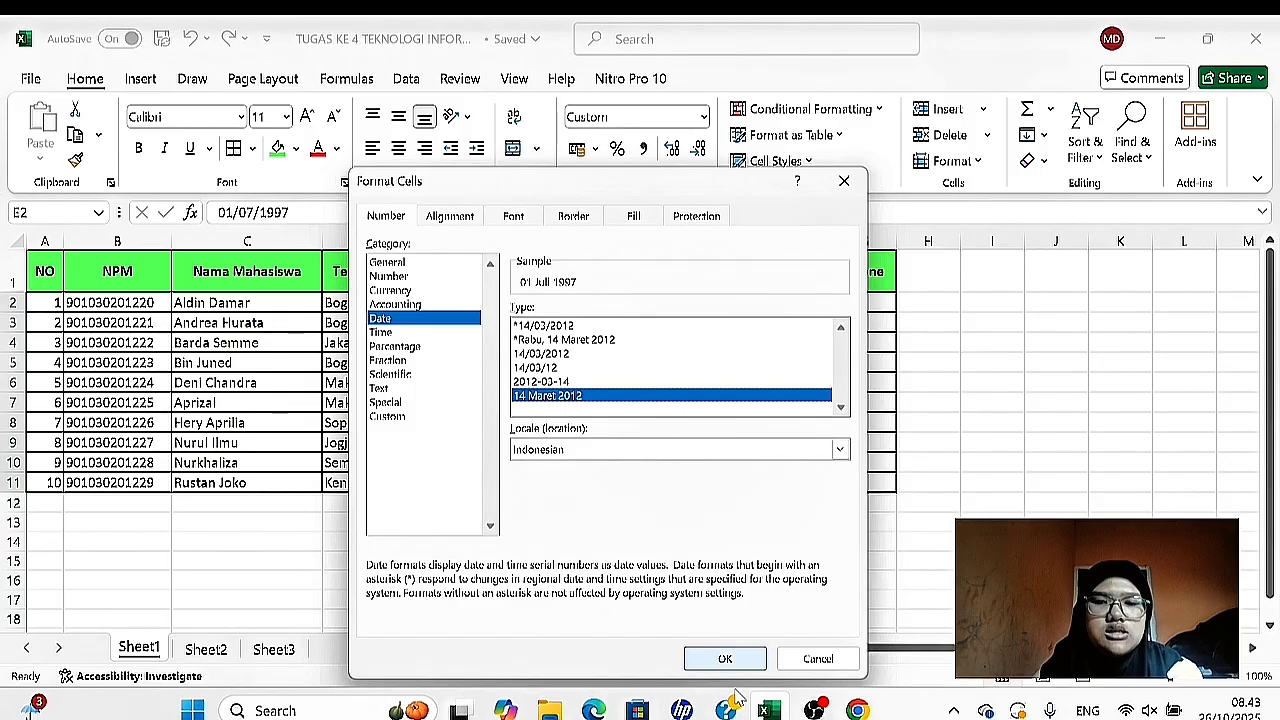
click(714, 666)
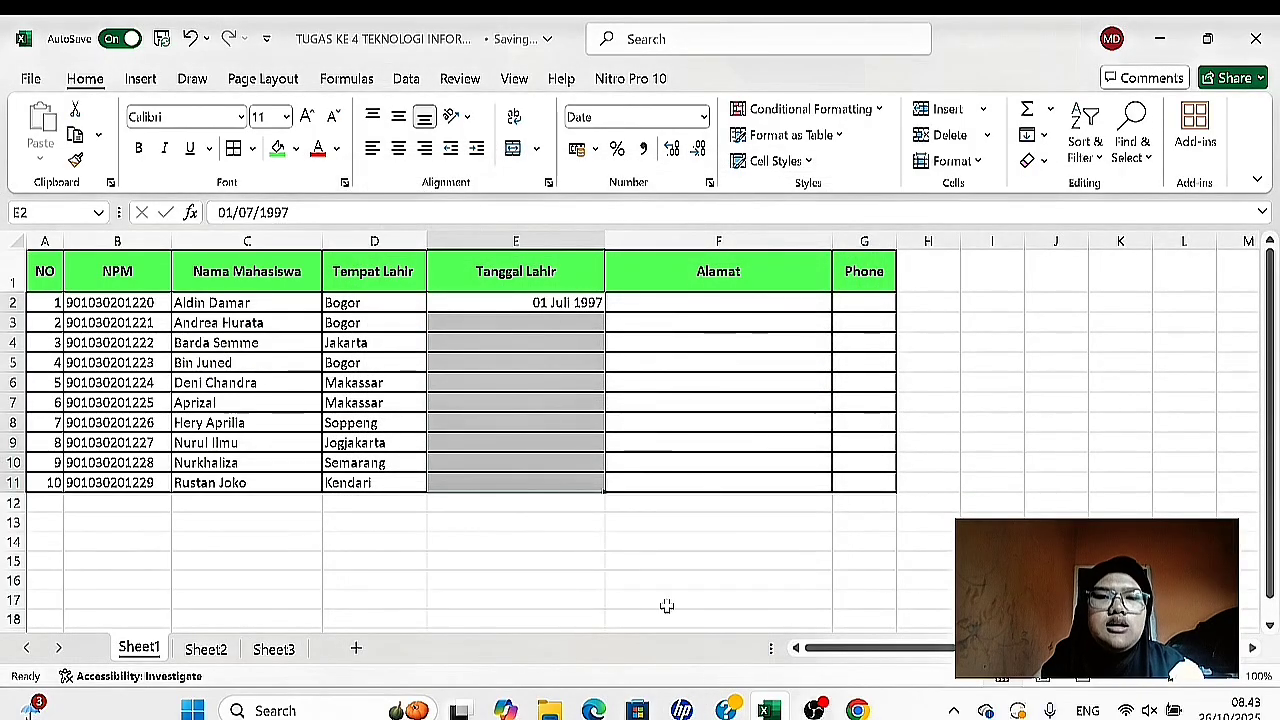
- Fill the Tanggal Lahir cells E3:E11 with the remaining students' dates of birth, using day, Indonesian month name and year
click(531, 323)
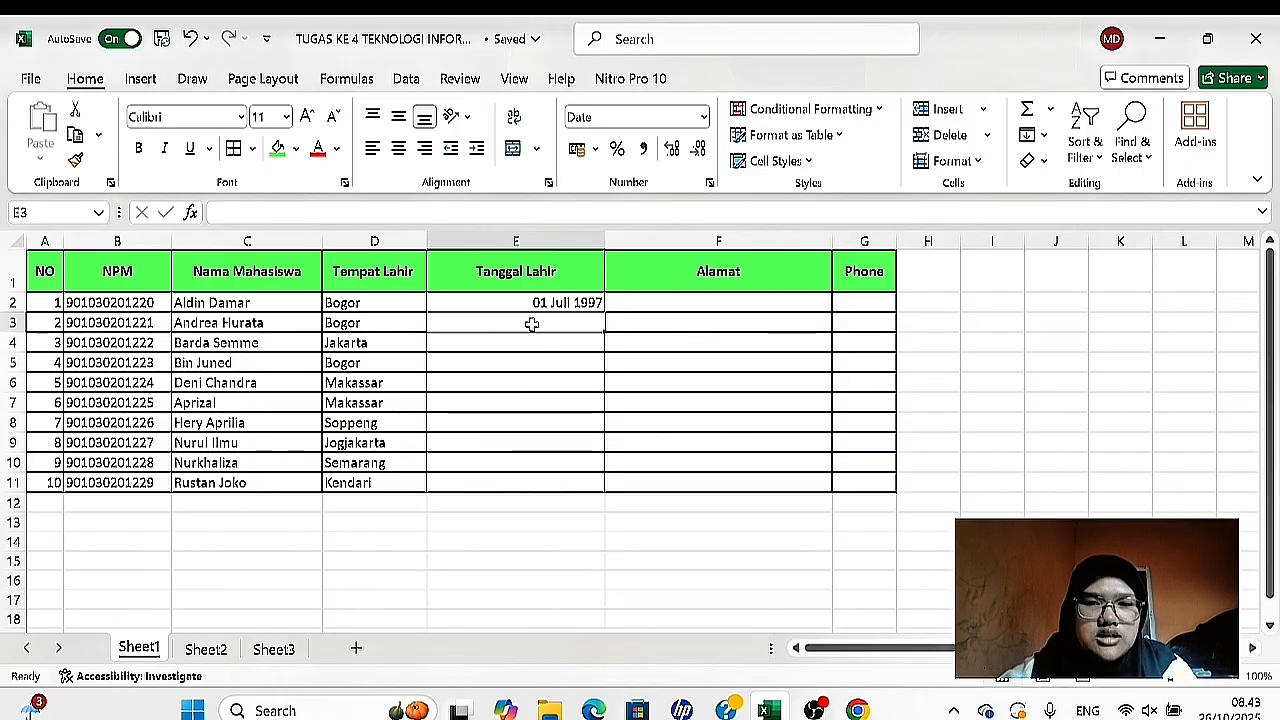
text(12)
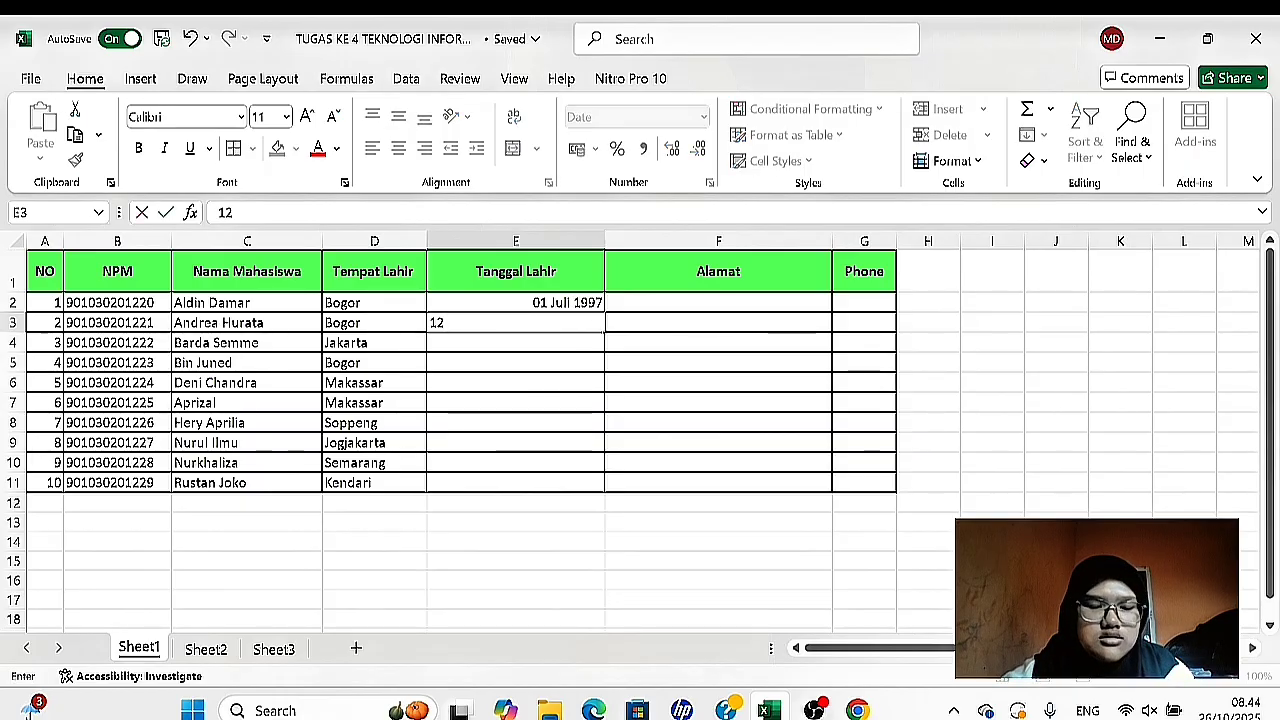
text( Desember 1992)
key(Return)
text(10 Februari 1998)
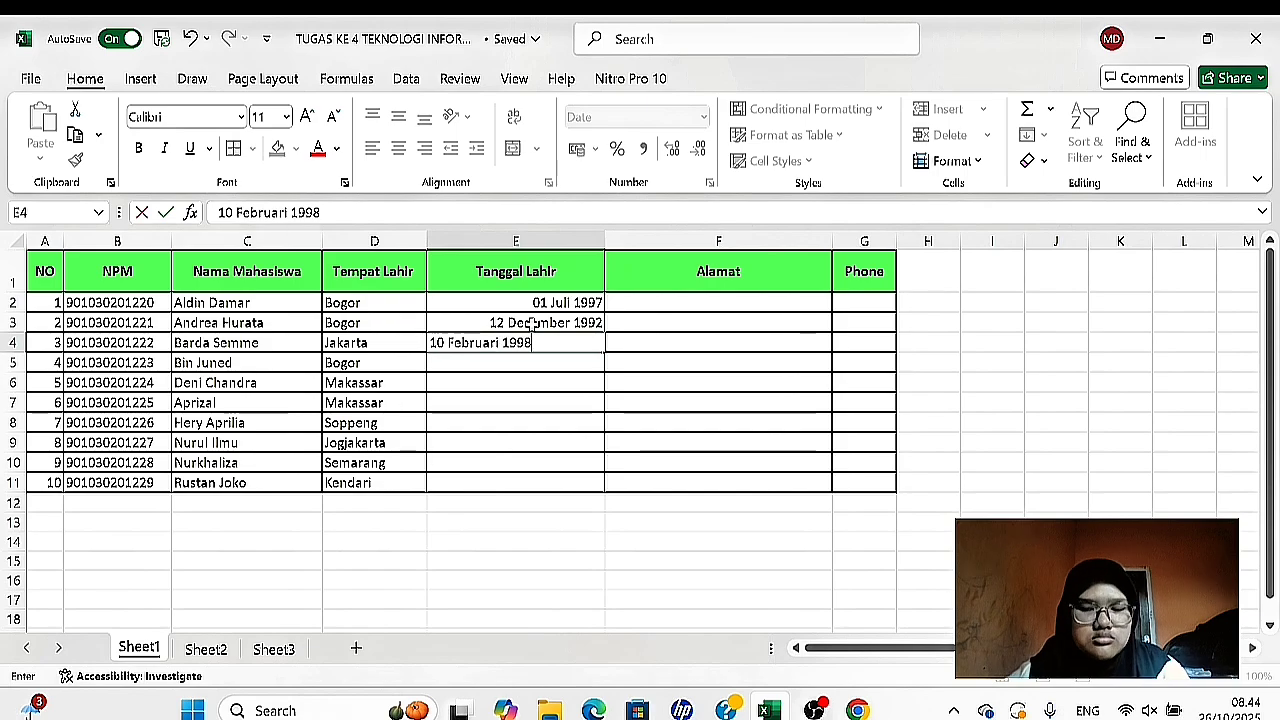
key(Return)
text(01 Januari 1993)
key(Return)
text(05 September 1995)
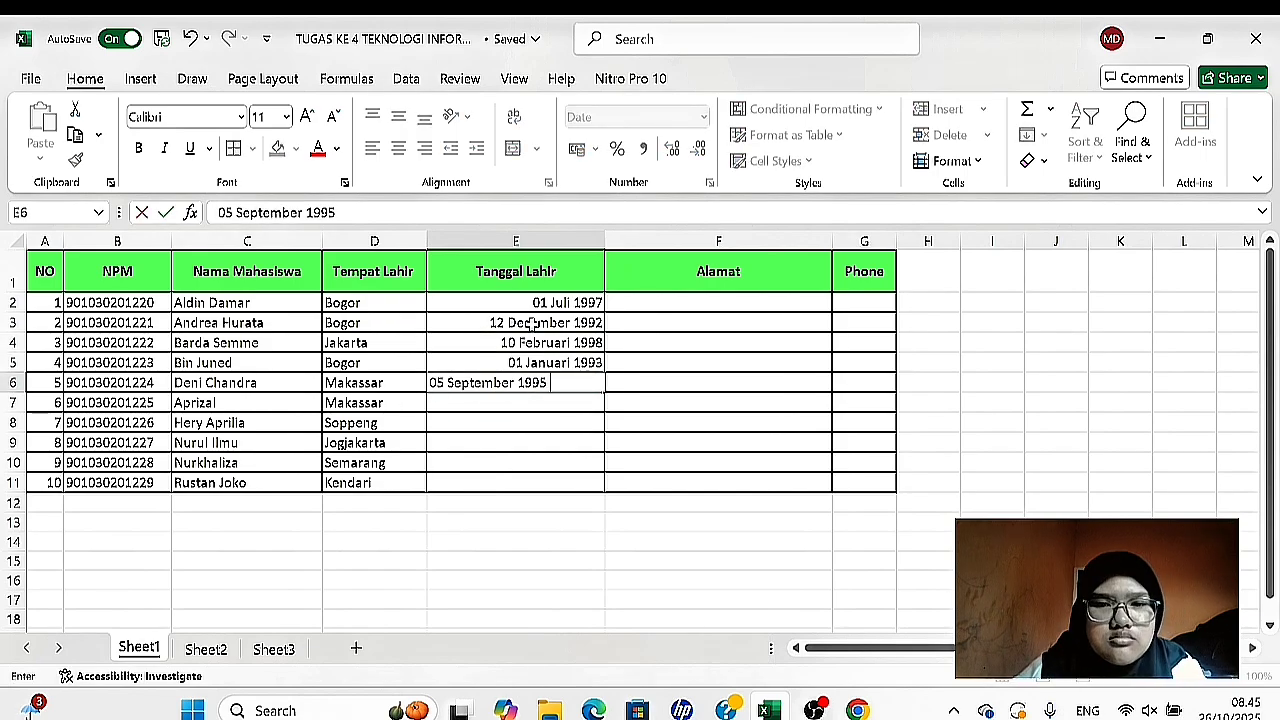
key(Return)
text(25 Marcet 1997)
key(Return)
text(26 Maret 1999)
key(Return)
text(15 Januari 1990)
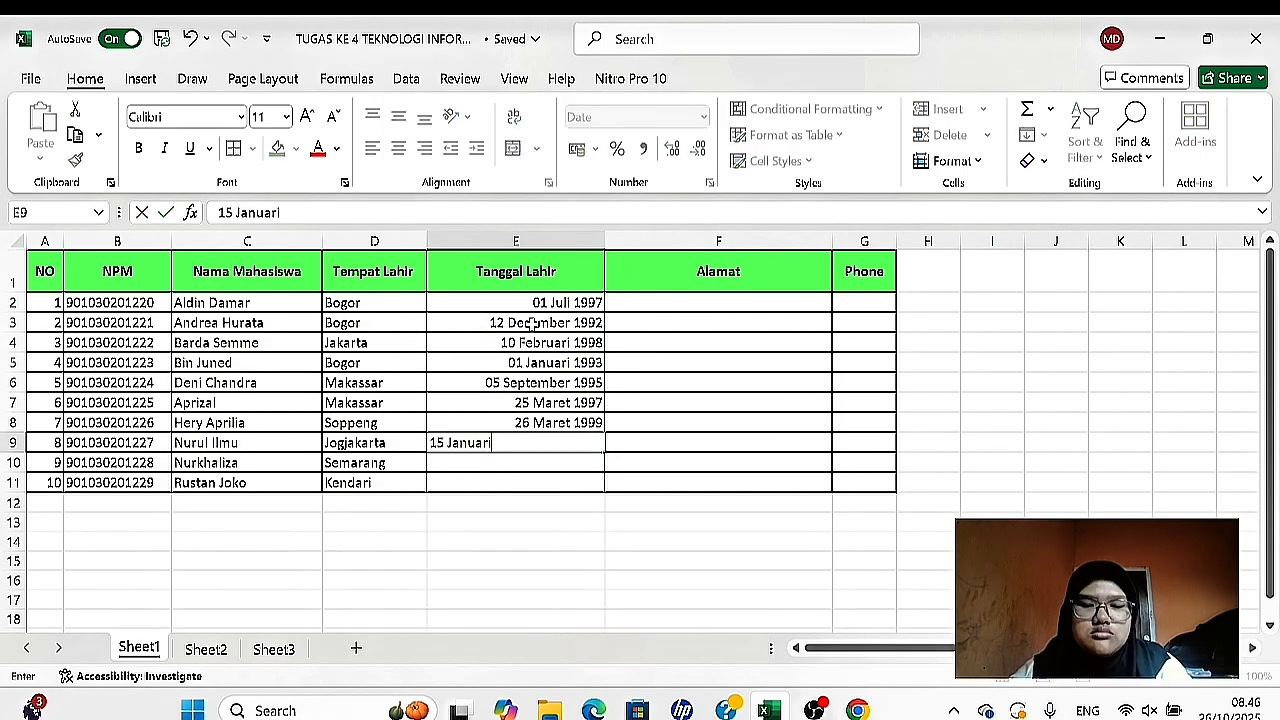
key(Return)
text(17 Oktober 1993)
key(Return)
text(07 Januari 2025)
key(Left)
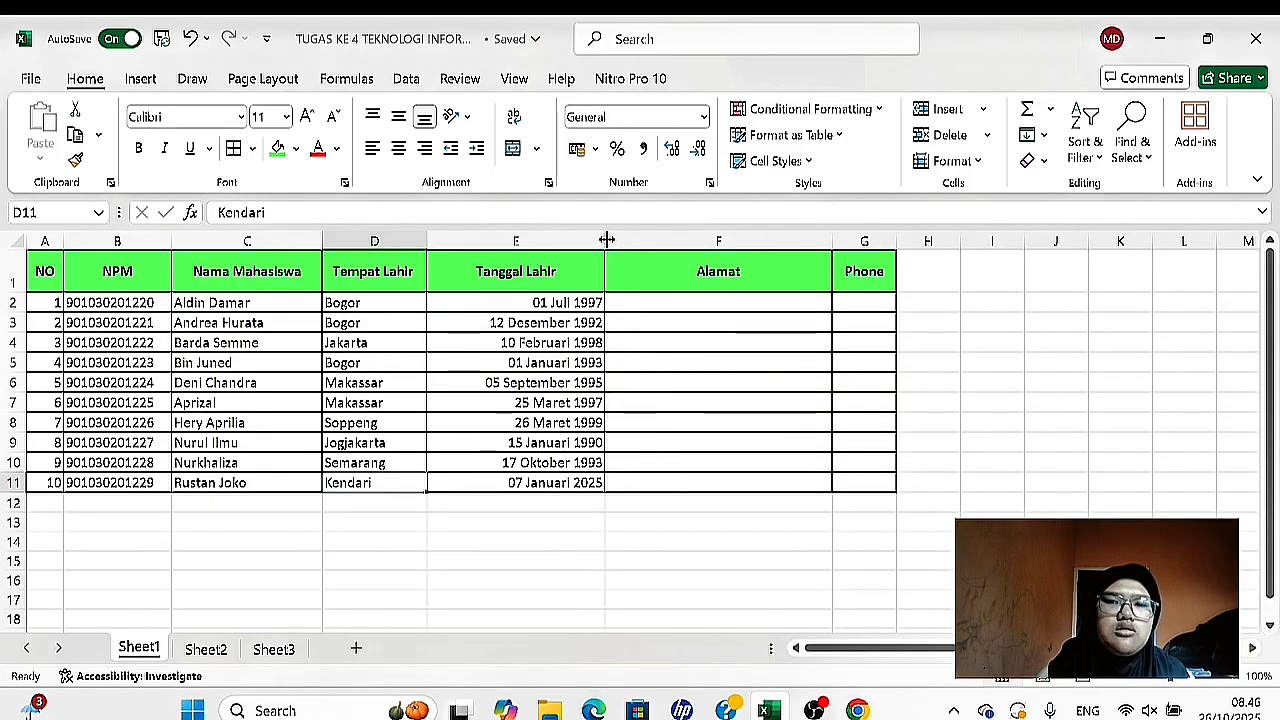
- Narrow the Tanggal Lahir column and left-align the dates in E2:E11
drag(607, 240, 577, 245)
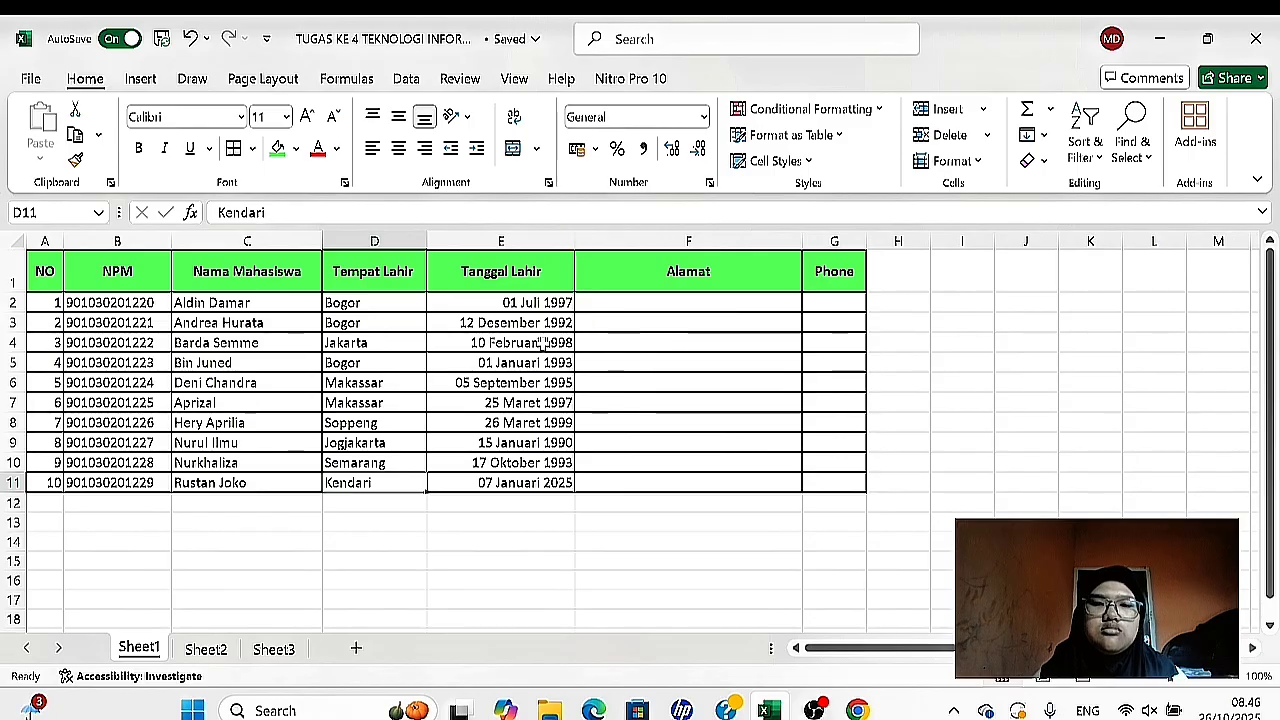
drag(465, 307, 459, 481)
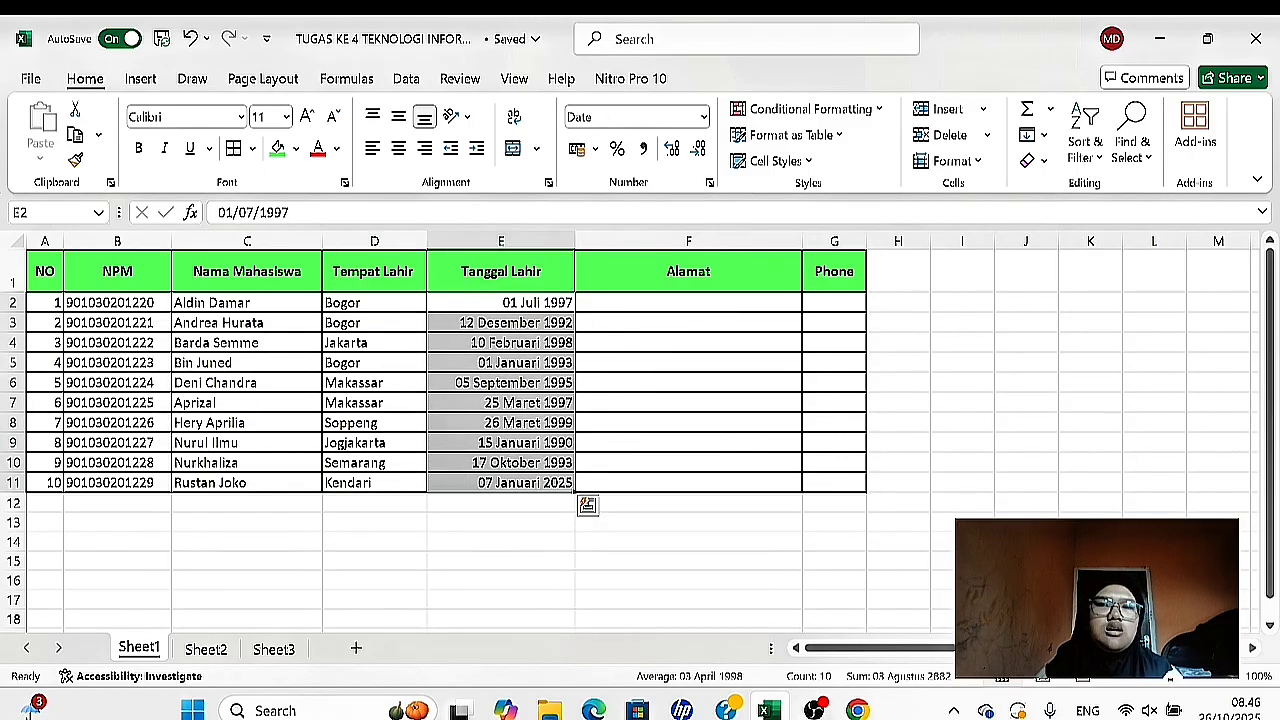
click(373, 148)
- Fill the Alamat cells F2:F11 with the ten students' street addresses, one per row
click(622, 336)
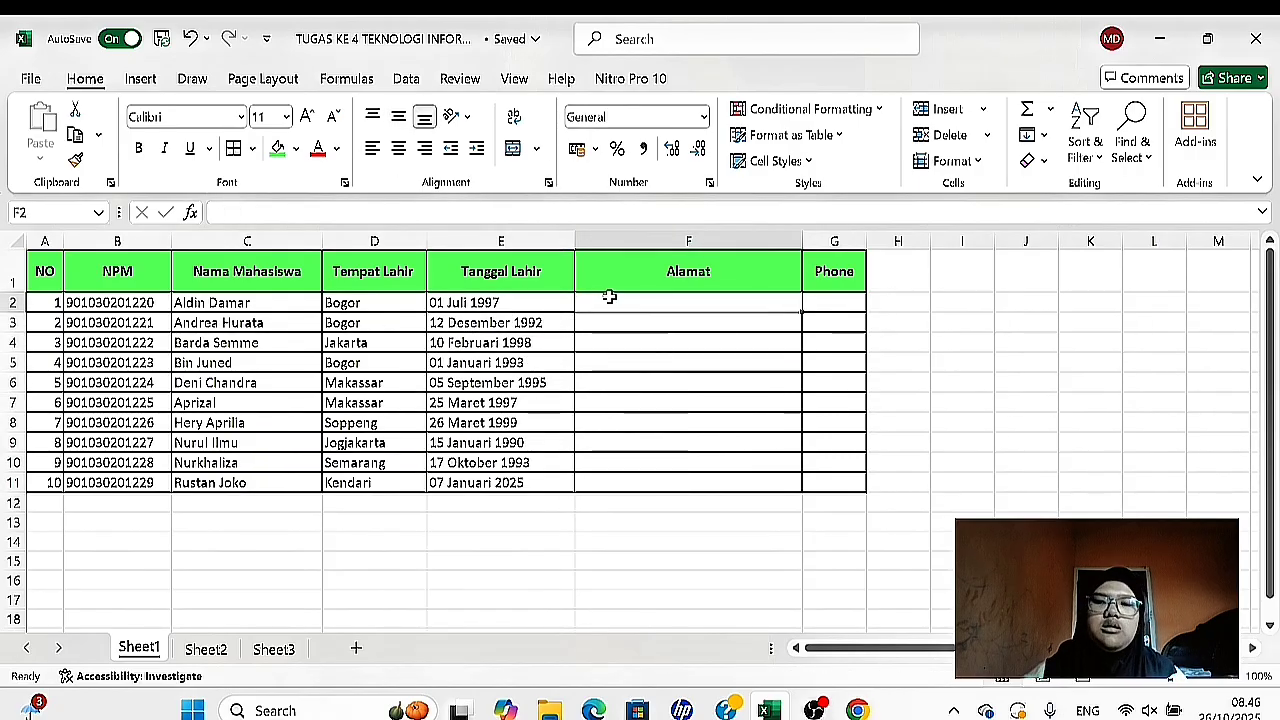
key(Return)
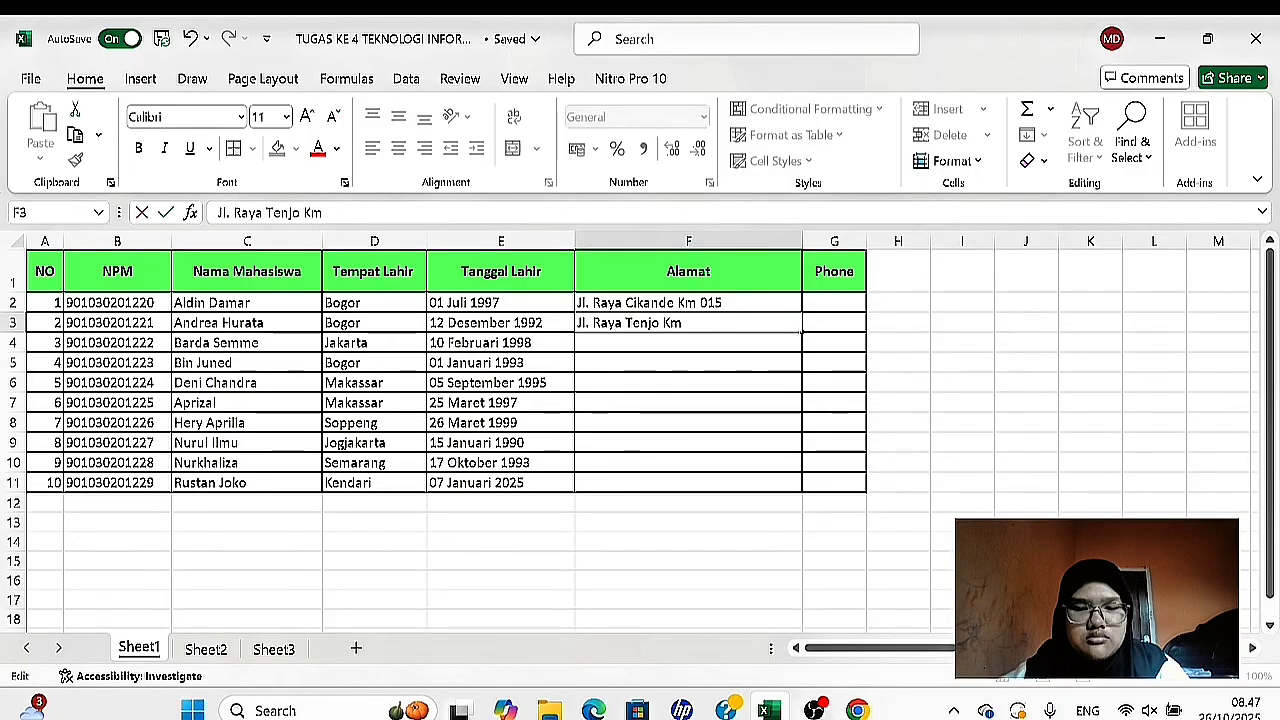
key(Return)
key(Return)
key(Return)
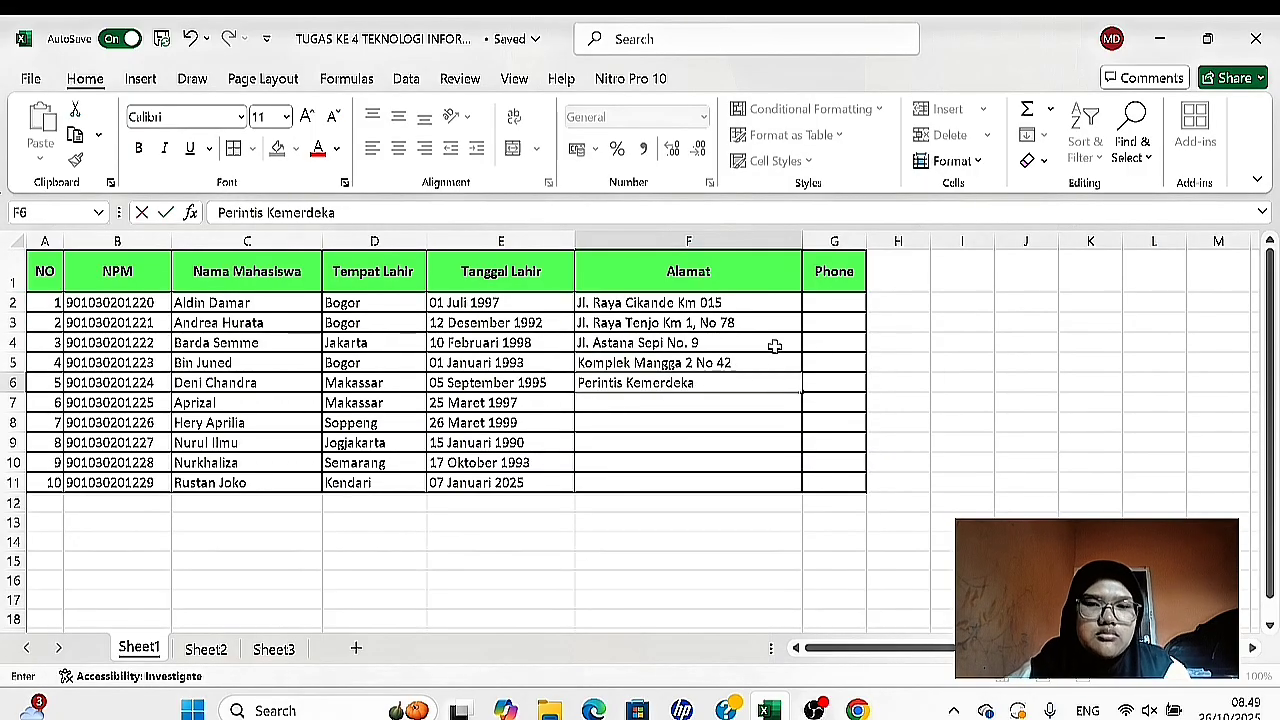
key(Return)
key(Return)
key(Return)
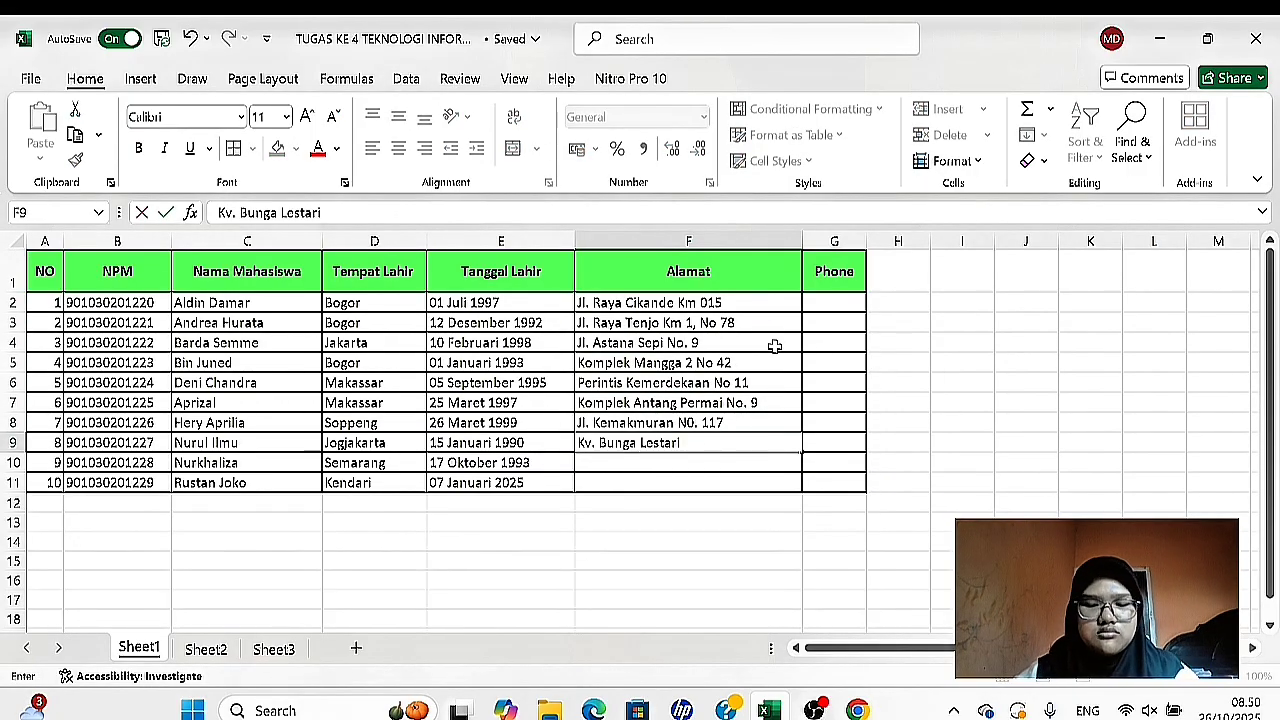
key(Return)
key(Return)
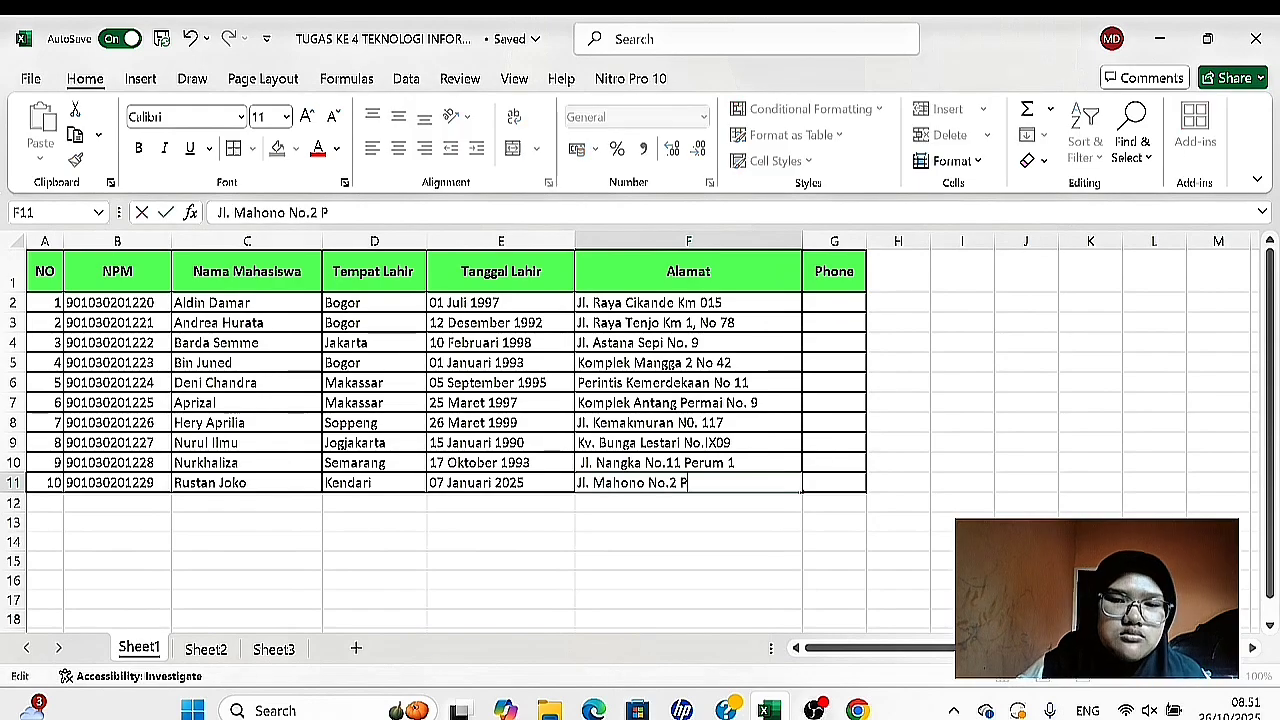
click(962, 382)
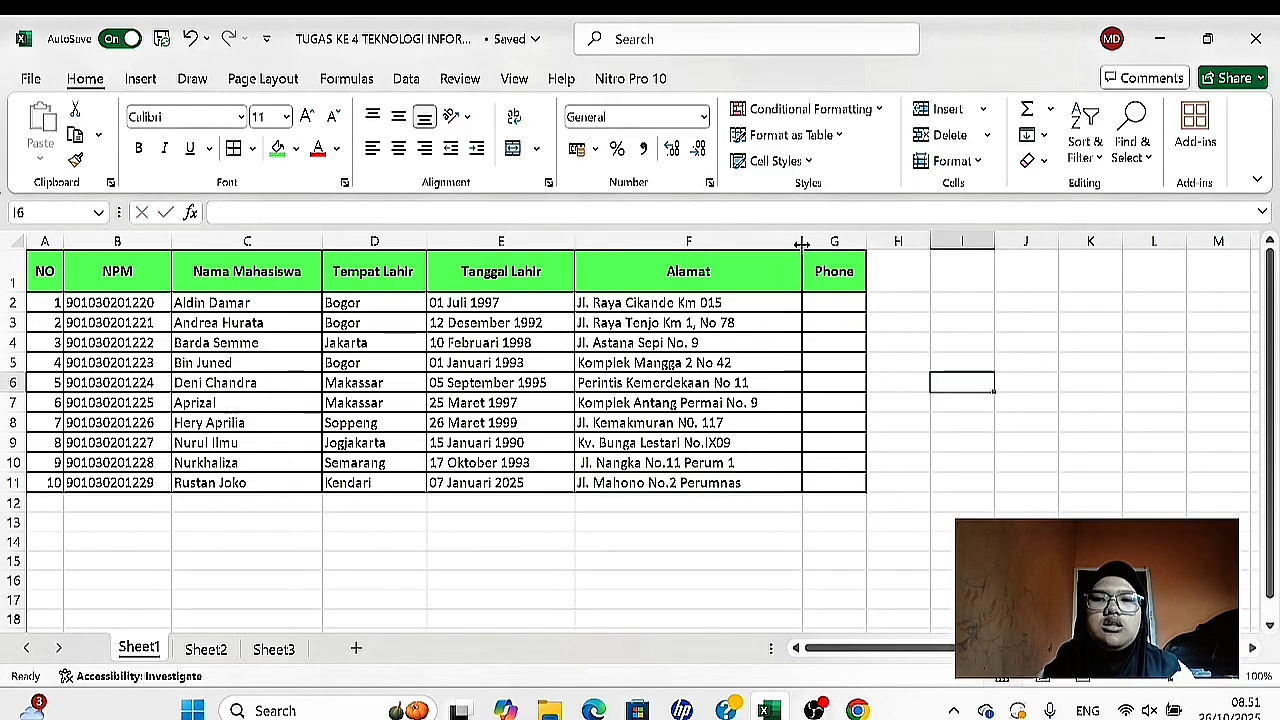
- Narrow the Alamat column to fit its addresses and center the NO values in A2:A11 horizontally and vertically
drag(802, 244, 775, 241)
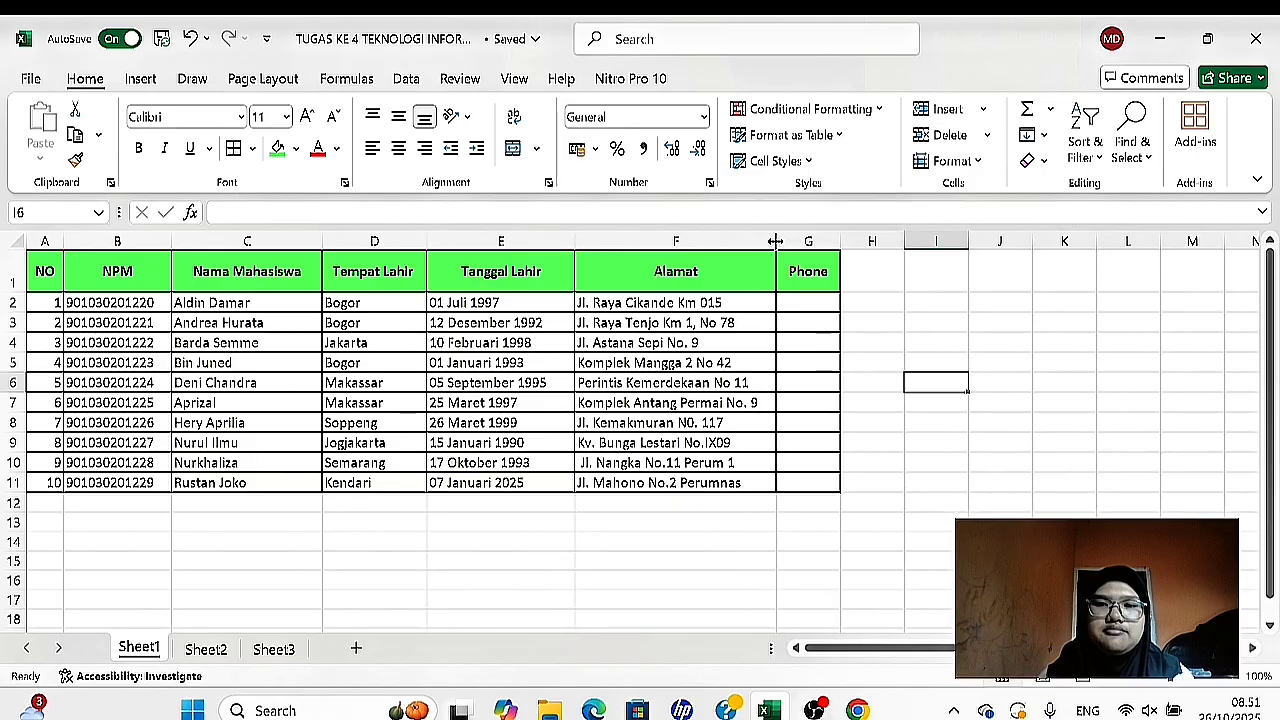
scroll(776, 306, up, 2)
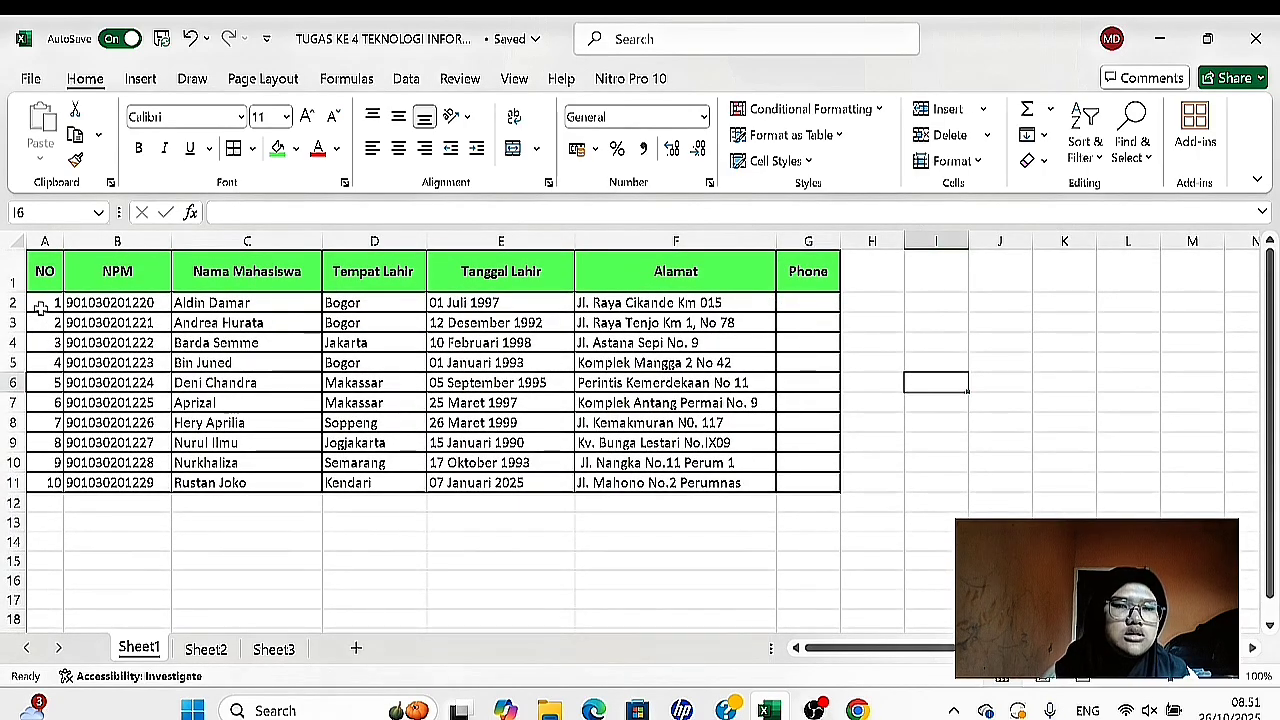
drag(40, 308, 50, 484)
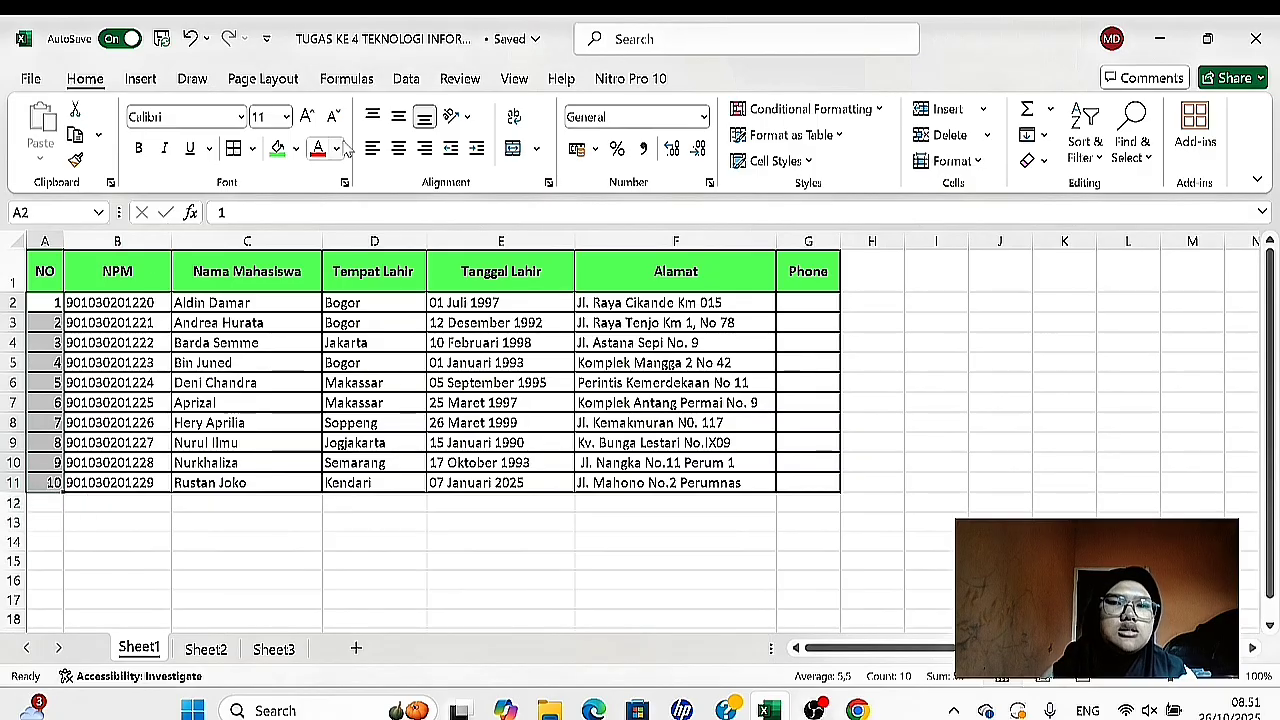
click(398, 148)
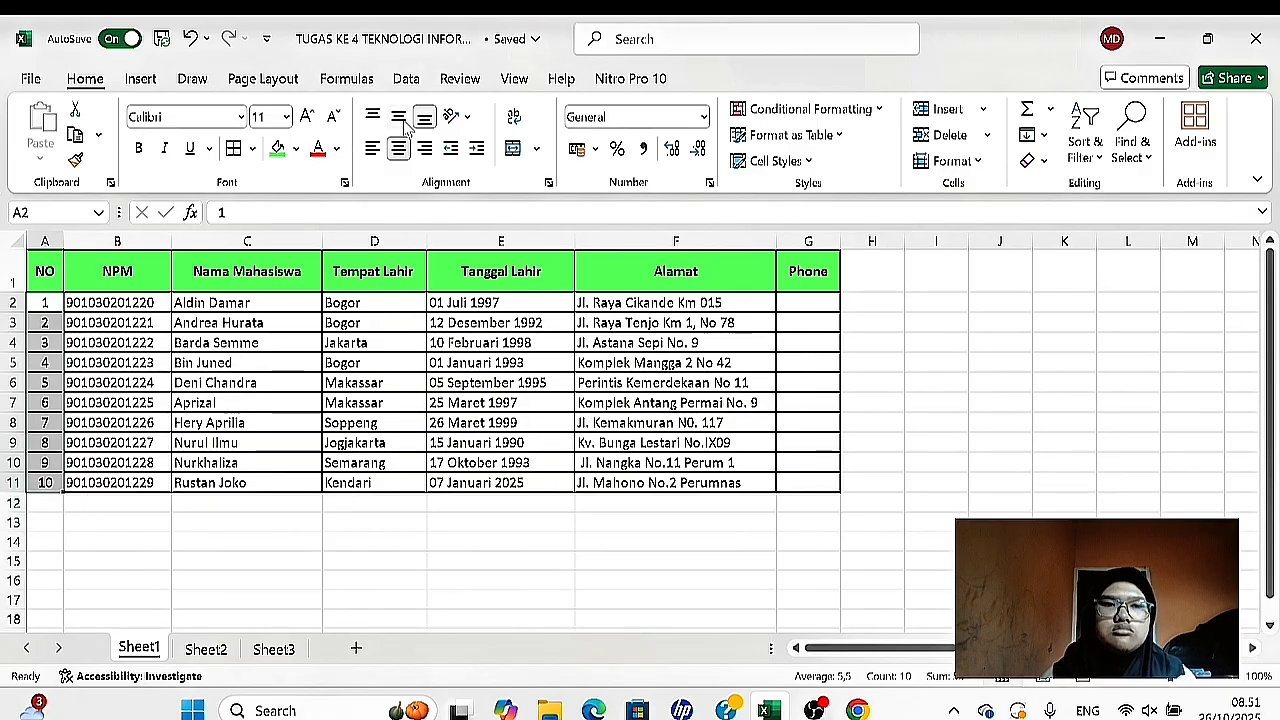
click(400, 118)
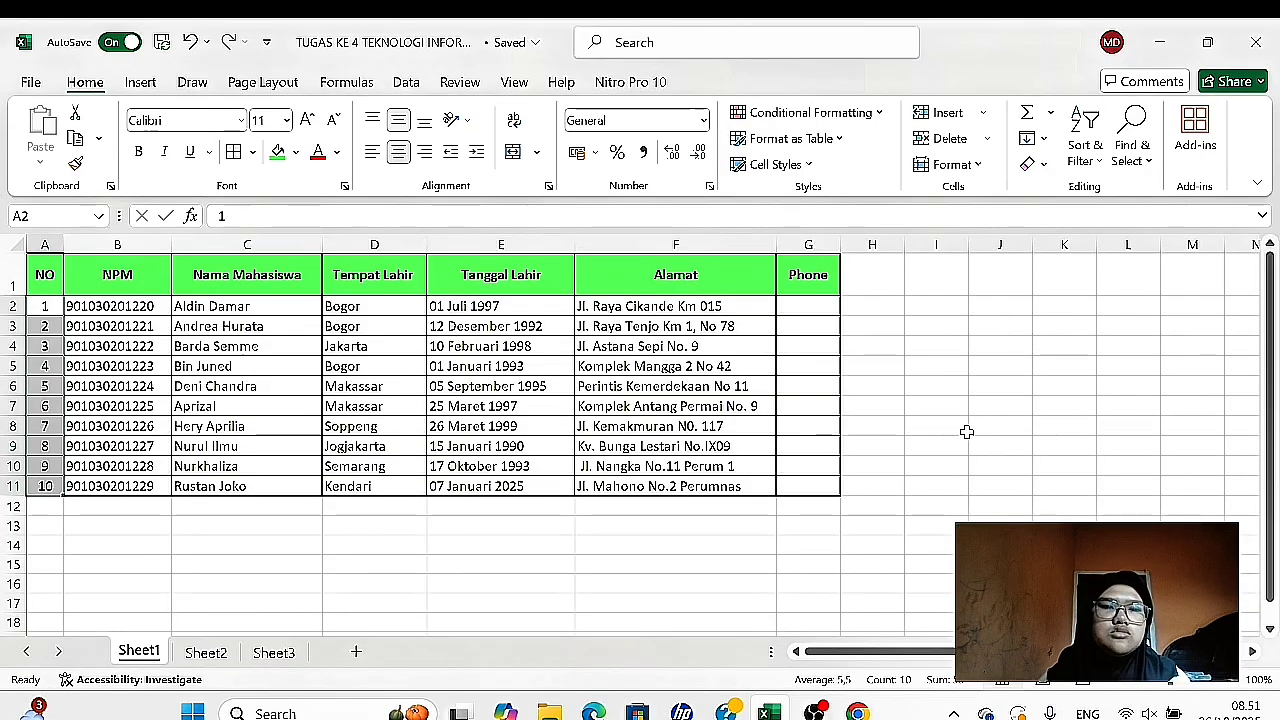
click(966, 432)
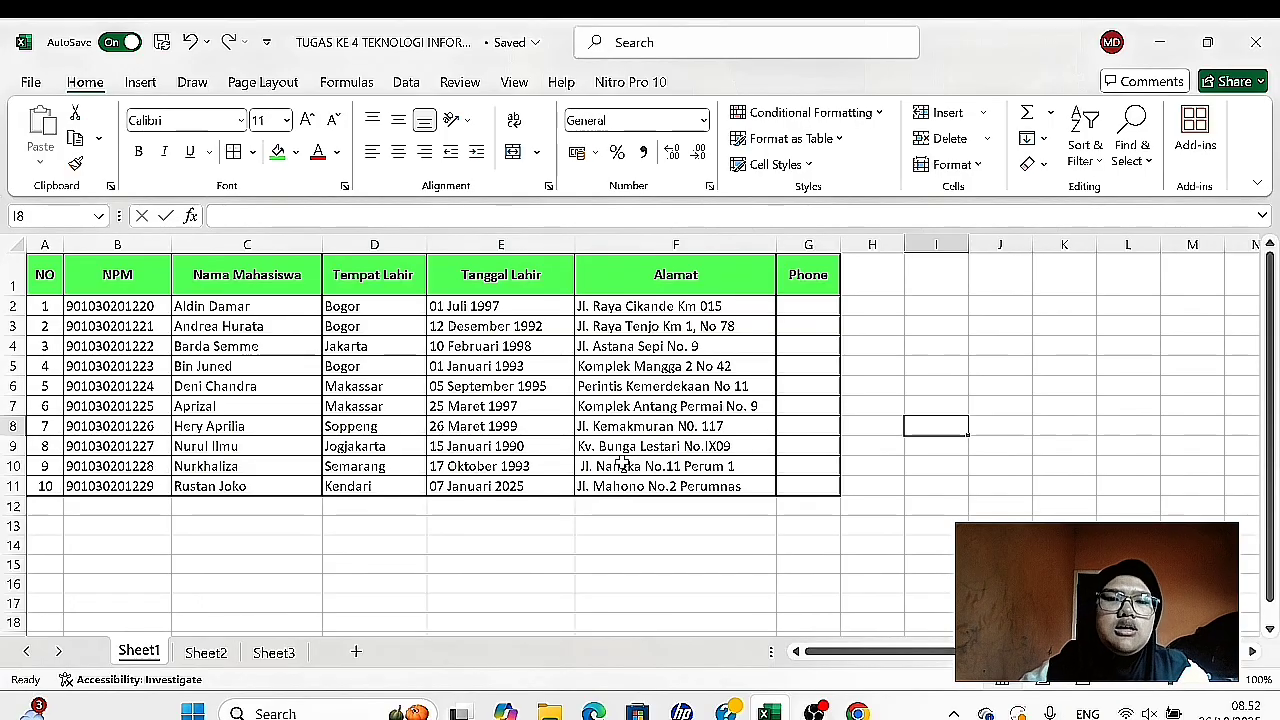
- Freeze panes at cell B2 to lock the header row and the NO column
click(148, 307)
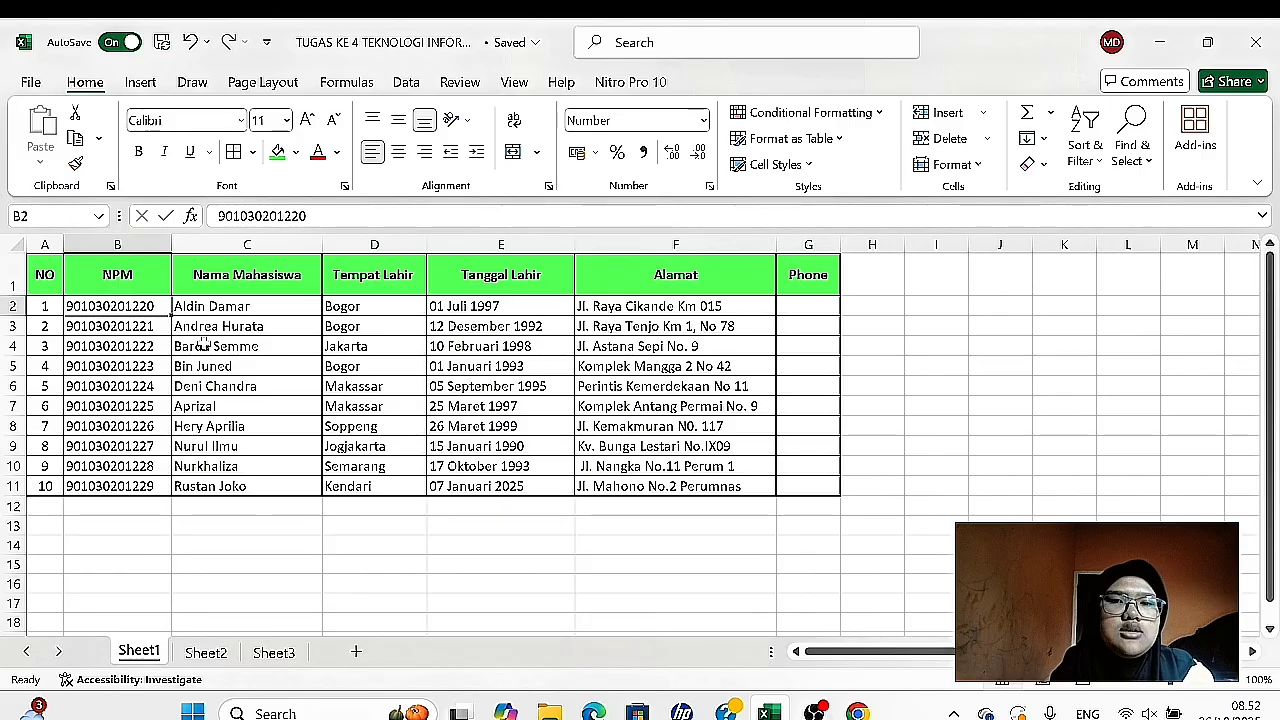
click(510, 84)
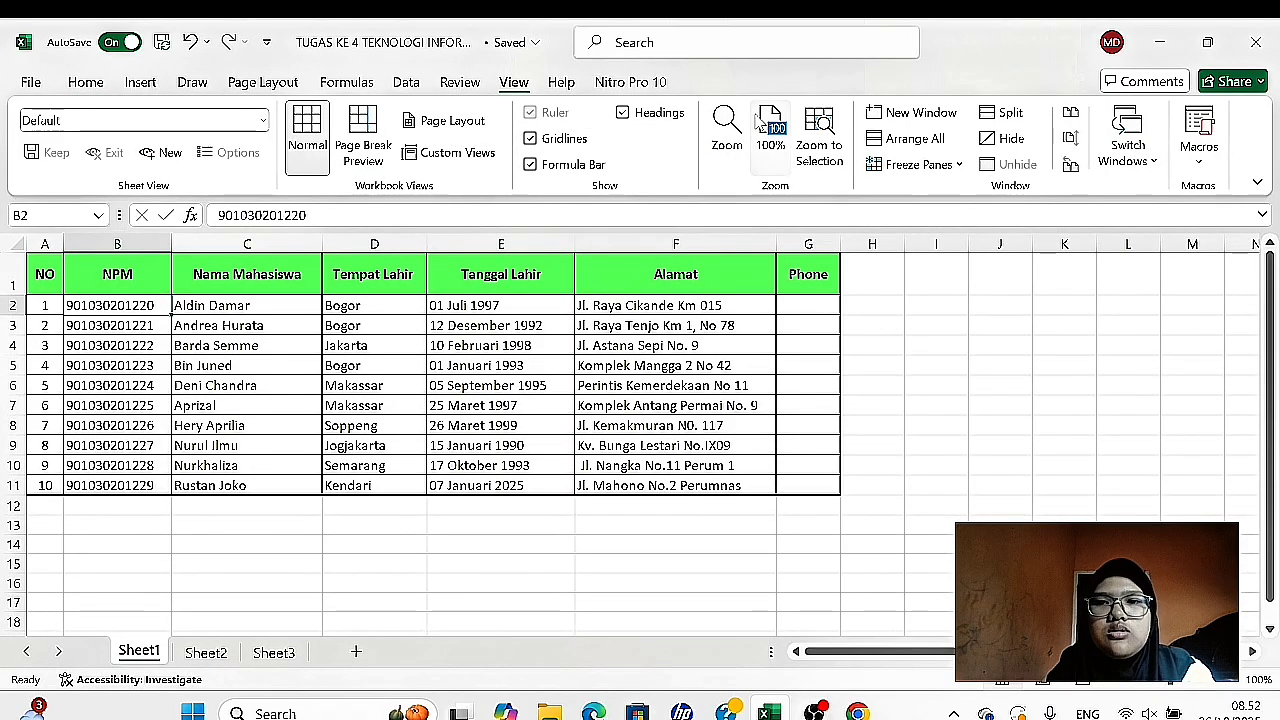
click(960, 166)
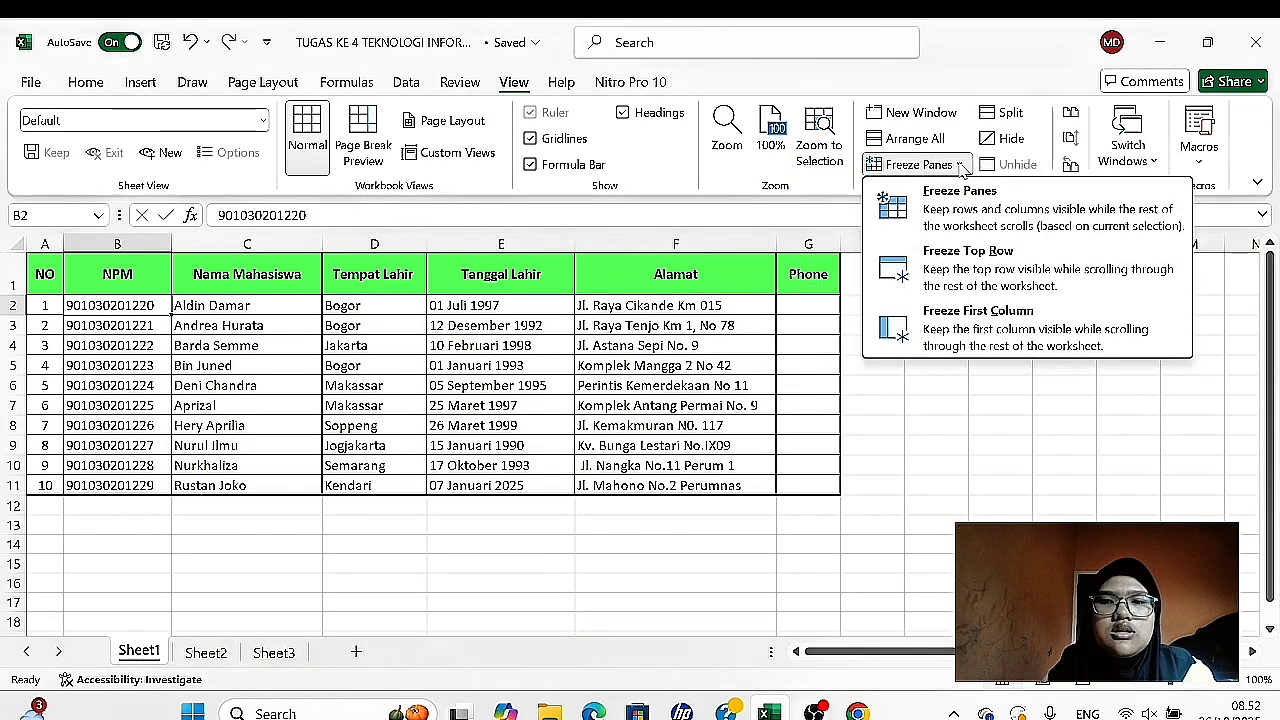
click(912, 222)
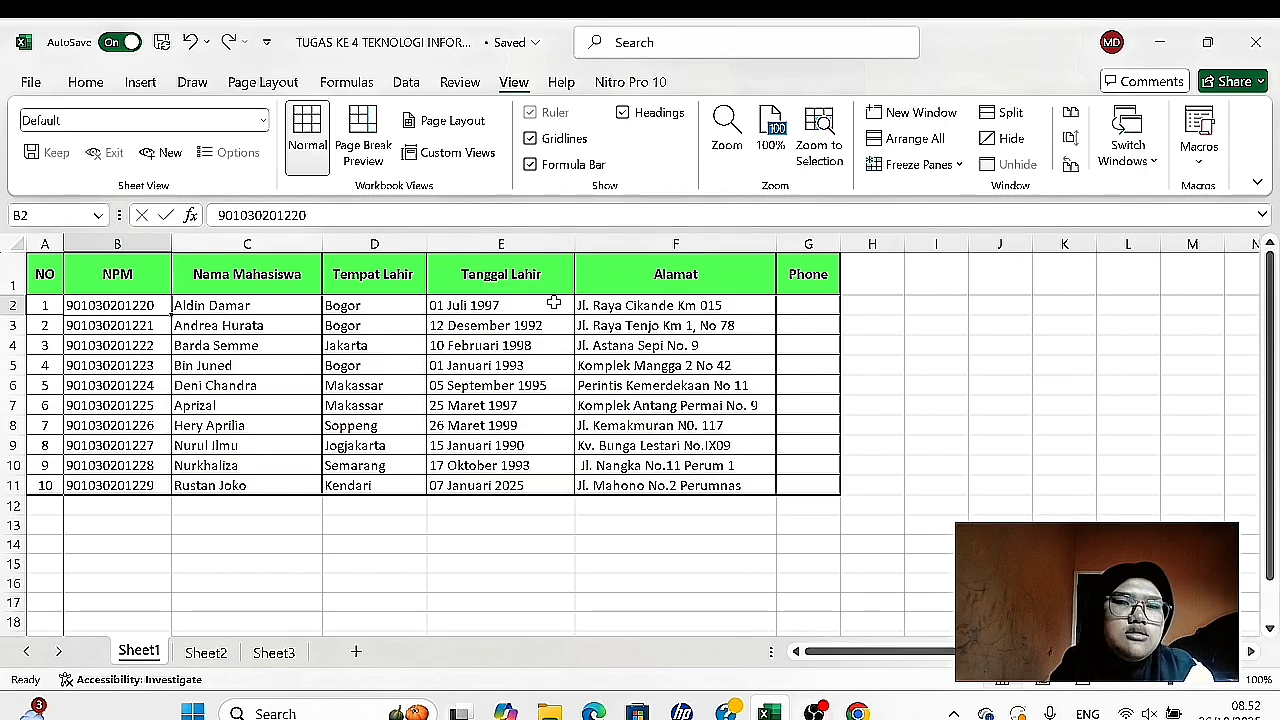
- Check the frozen header row and NO column by moving through the sheet vertically and horizontally
scroll(556, 300, down, 2)
scroll(553, 300, down, 3)
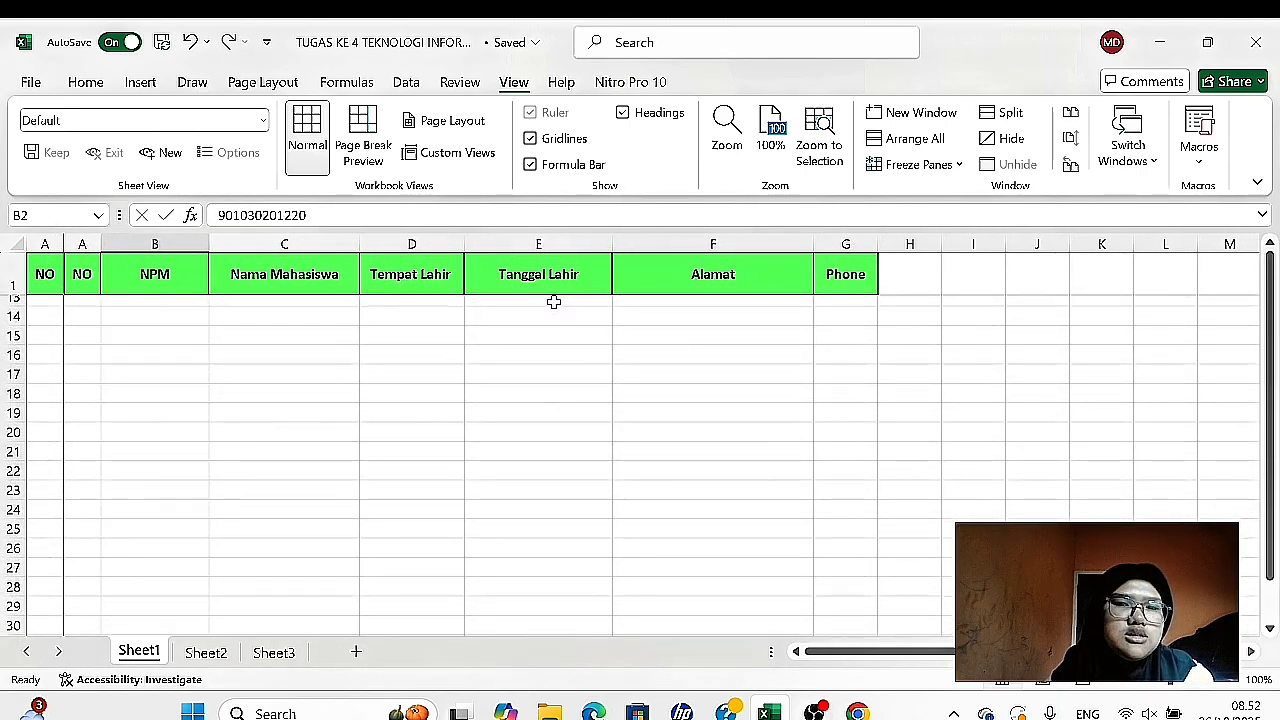
scroll(553, 300, up, 5)
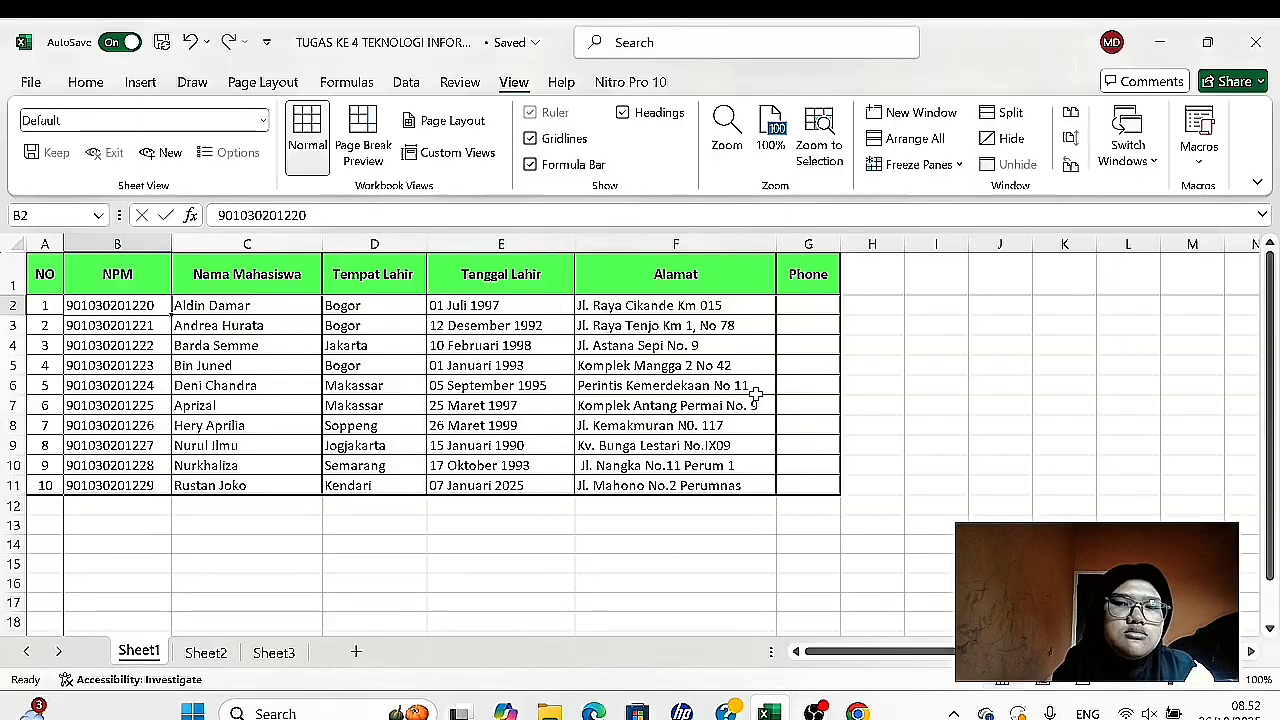
scroll(940, 411, right, 8)
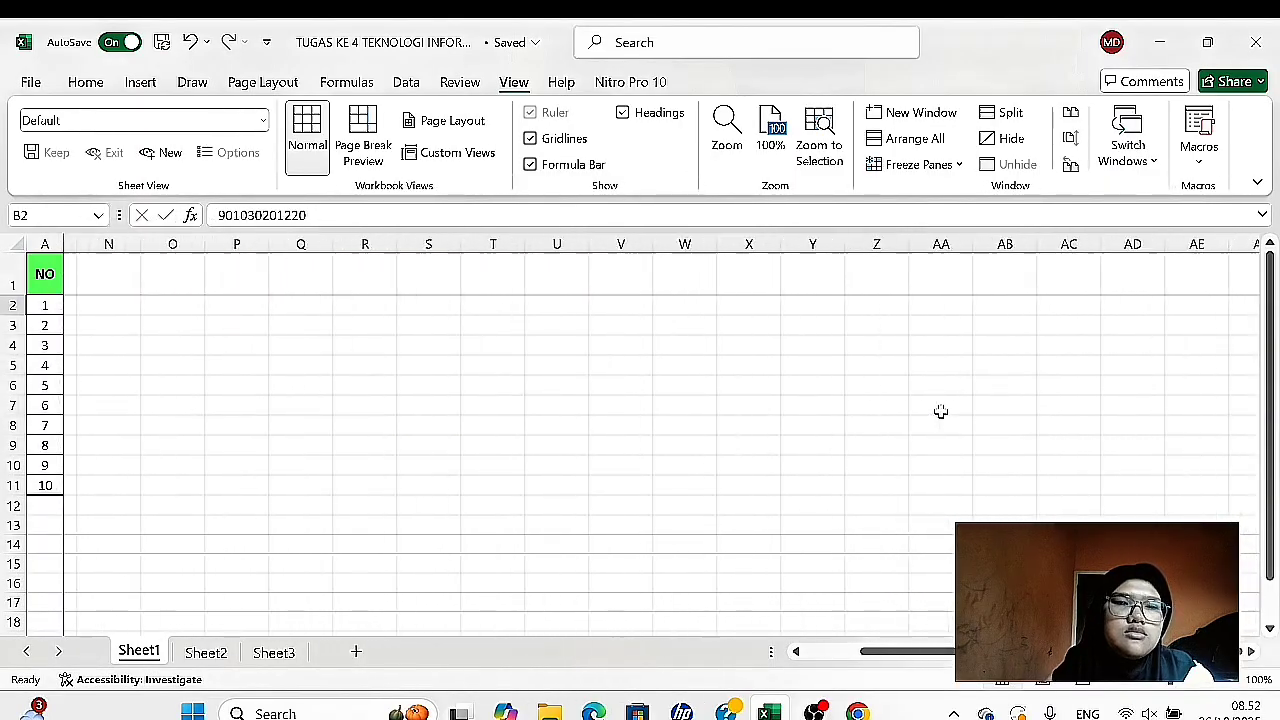
scroll(940, 411, left, 6)
scroll(940, 411, left, 2)
scroll(940, 411, down, 3)
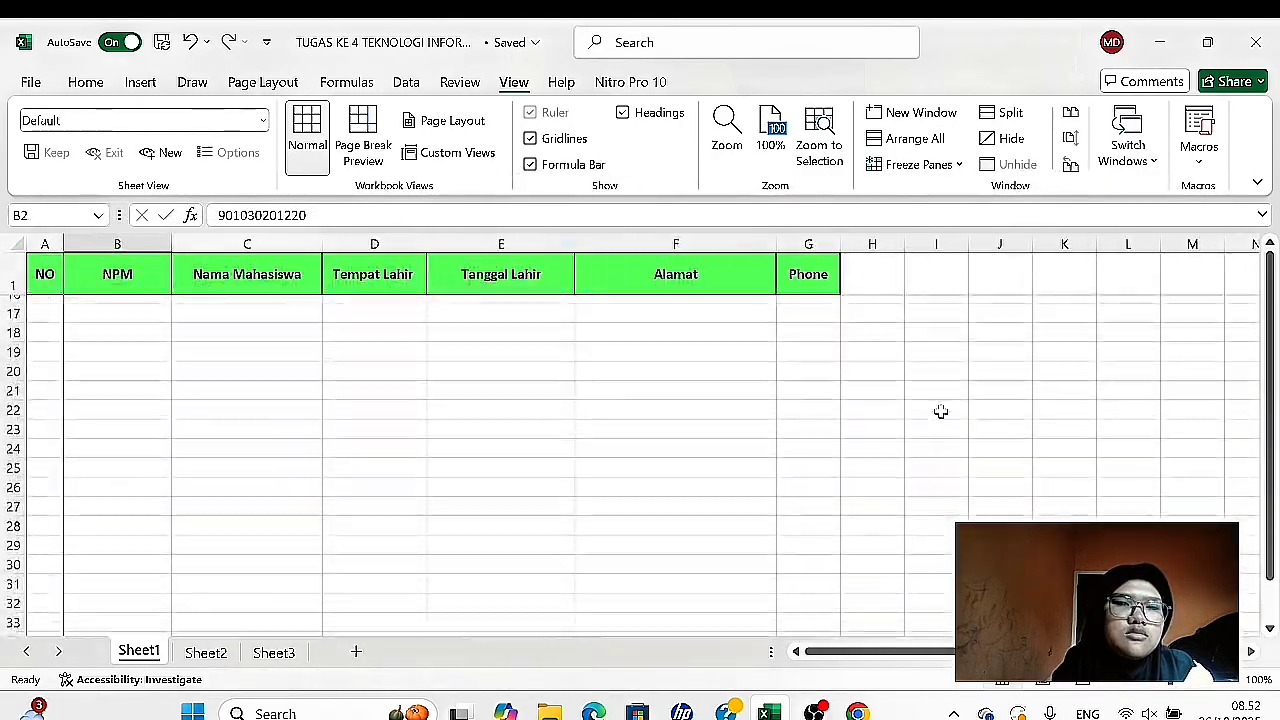
scroll(940, 411, up, 3)
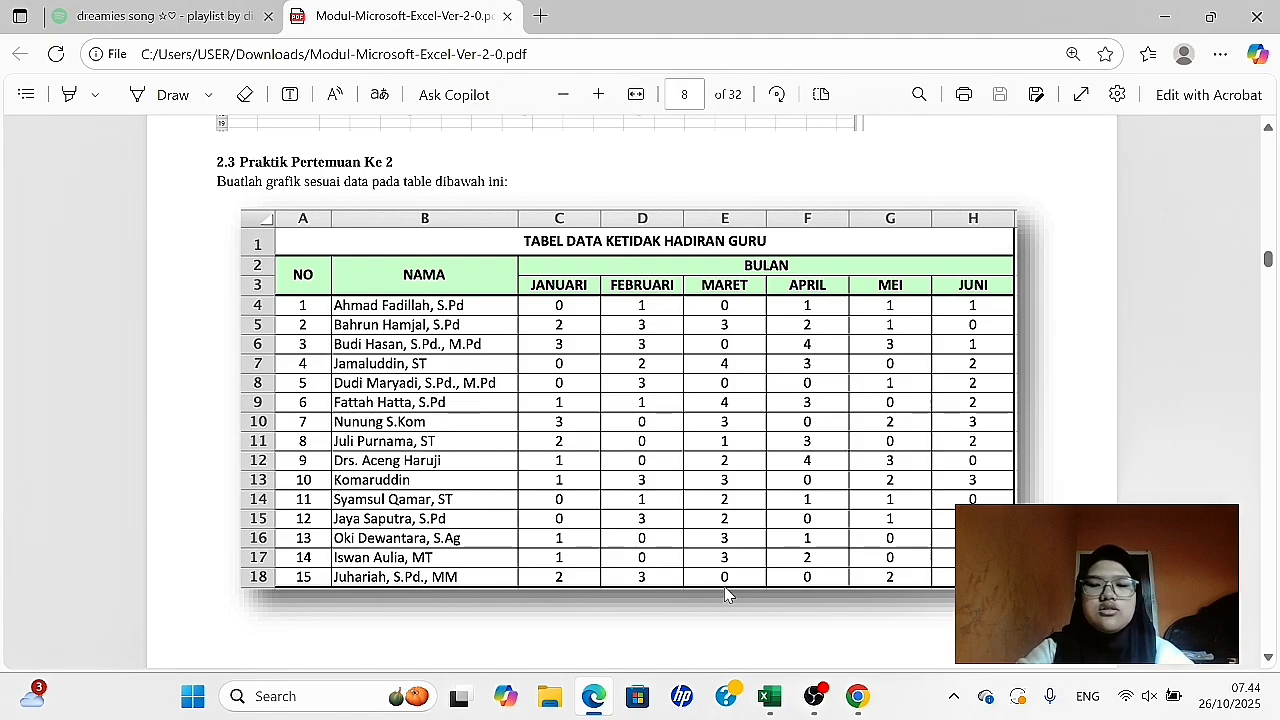
- Switch from the PDF module to the Excel workbook and merge and center A1:H1 on Sheet2
click(769, 698)
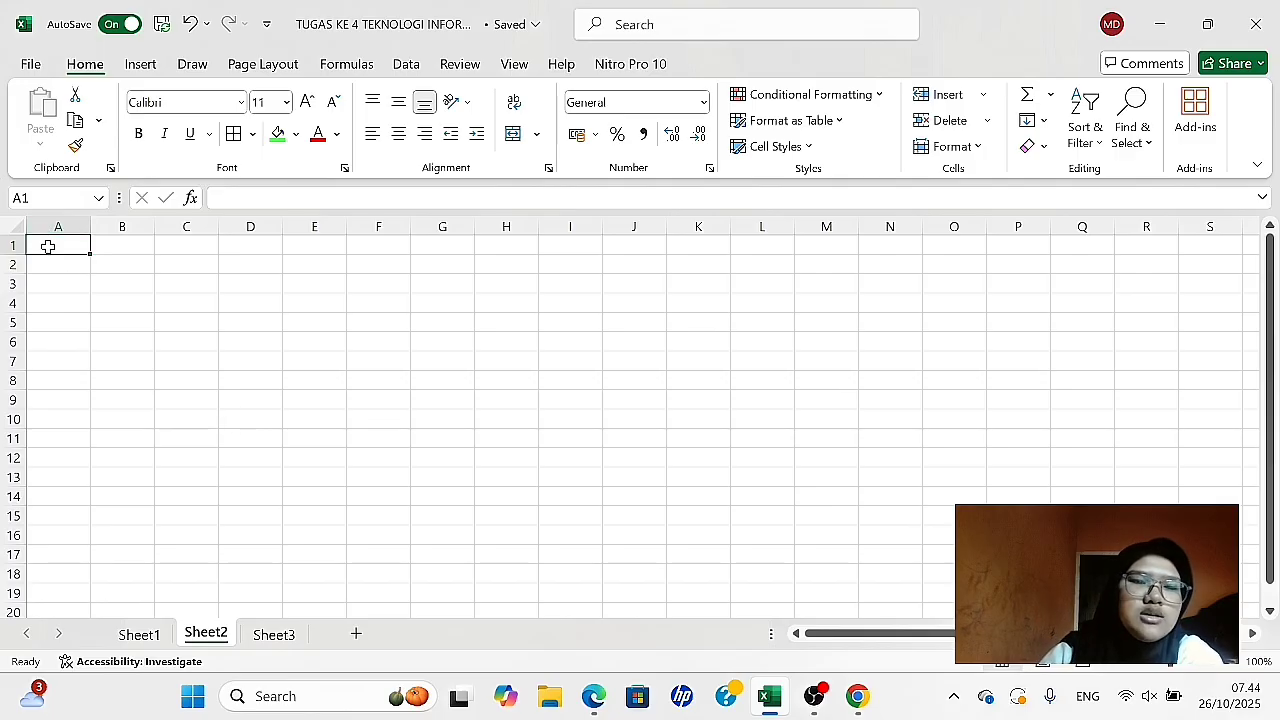
drag(47, 246, 517, 238)
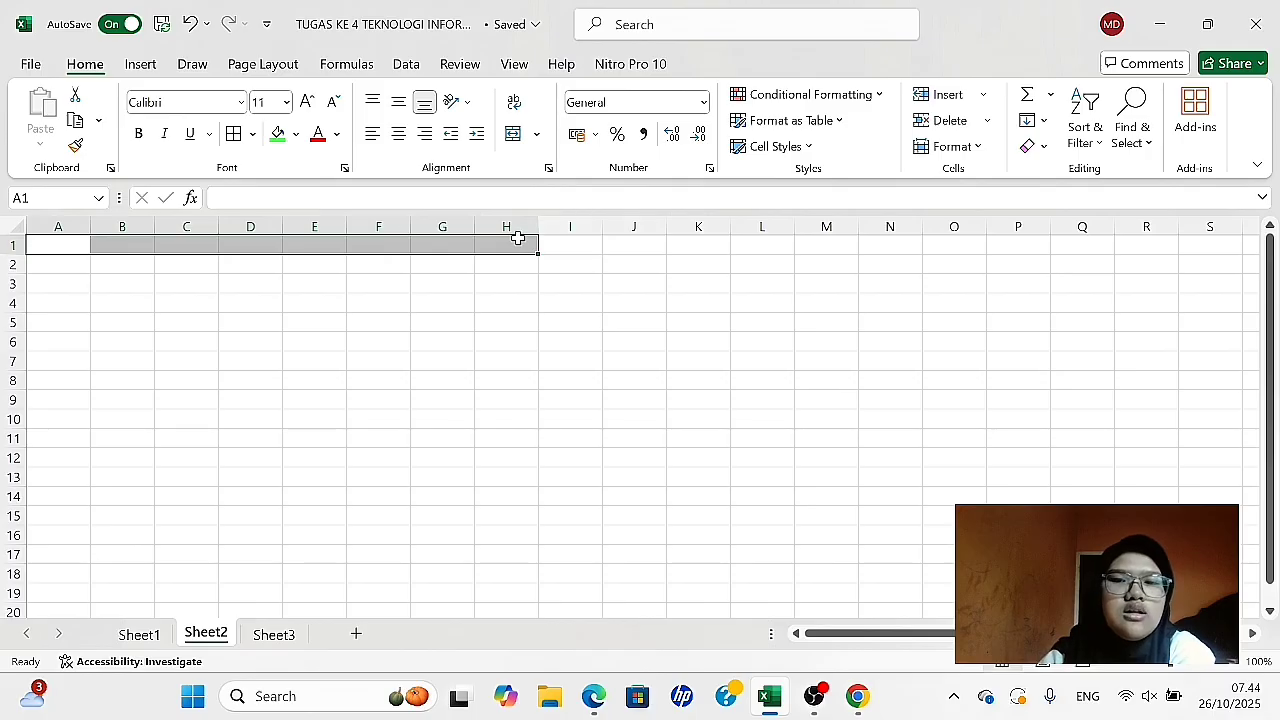
click(538, 135)
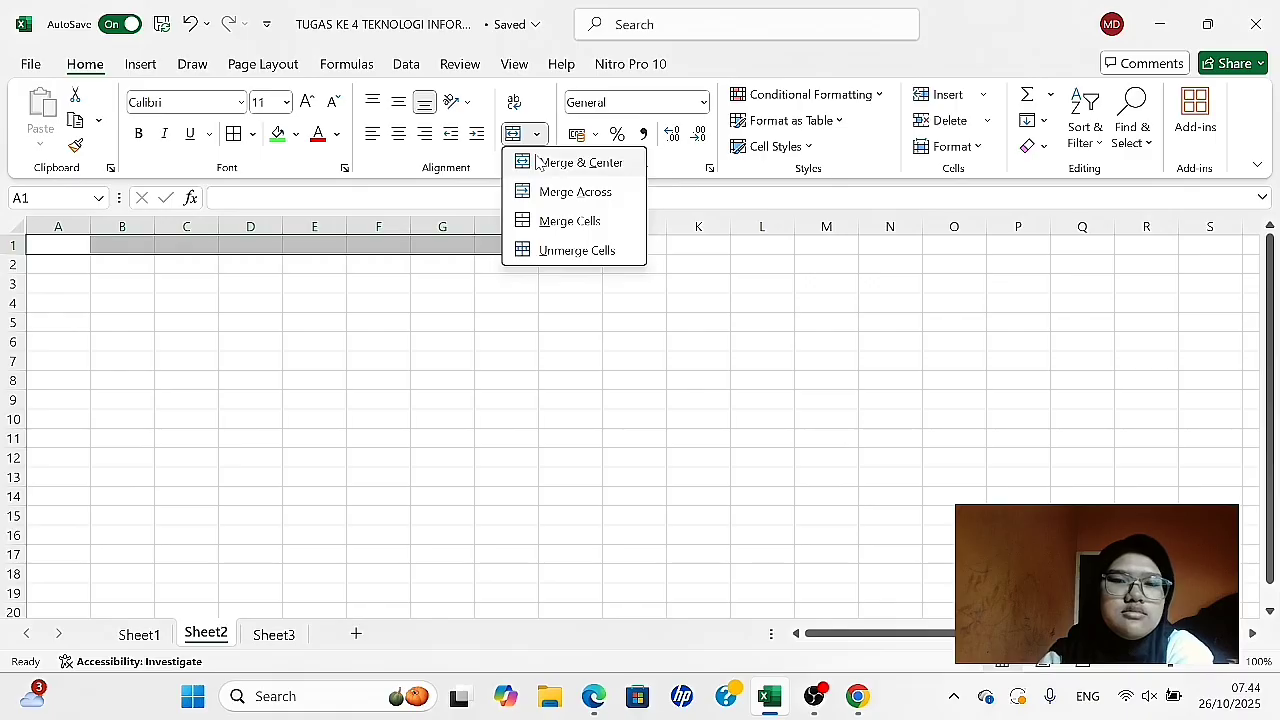
click(560, 163)
click(426, 287)
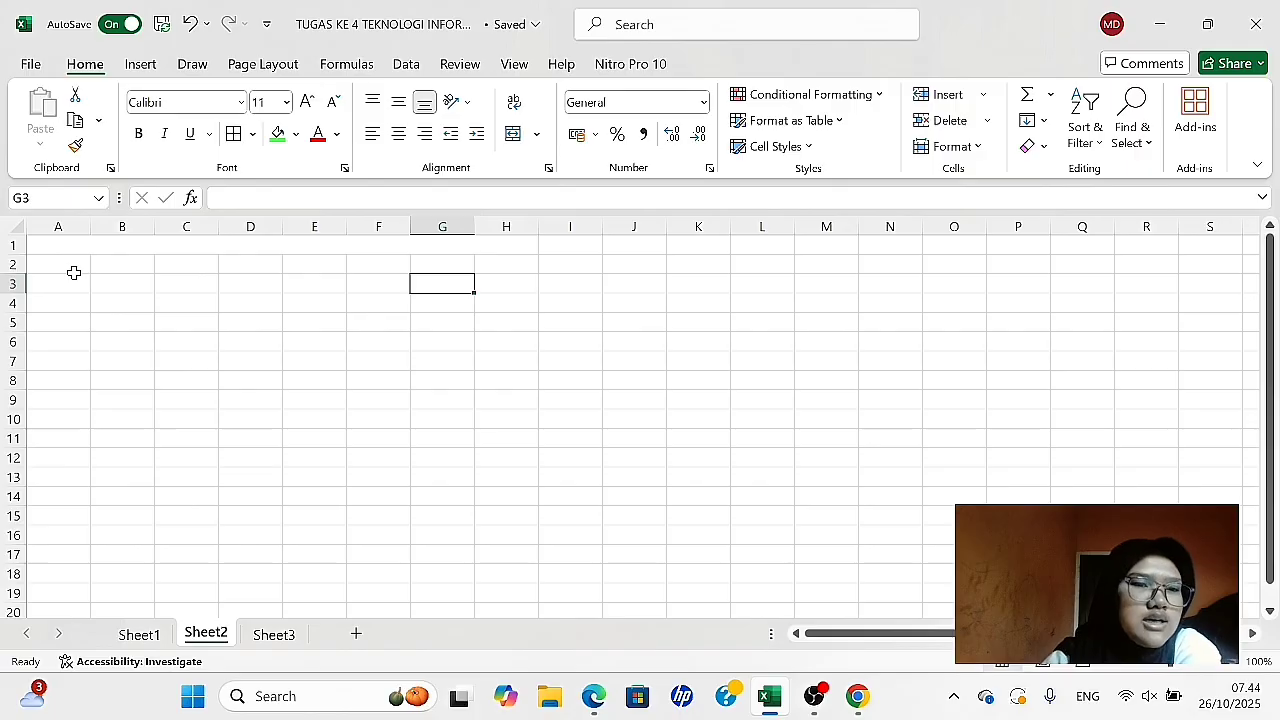
- Merge and center A2:A3 and B2:B3 as two separate two-row header cells
drag(61, 259, 62, 285)
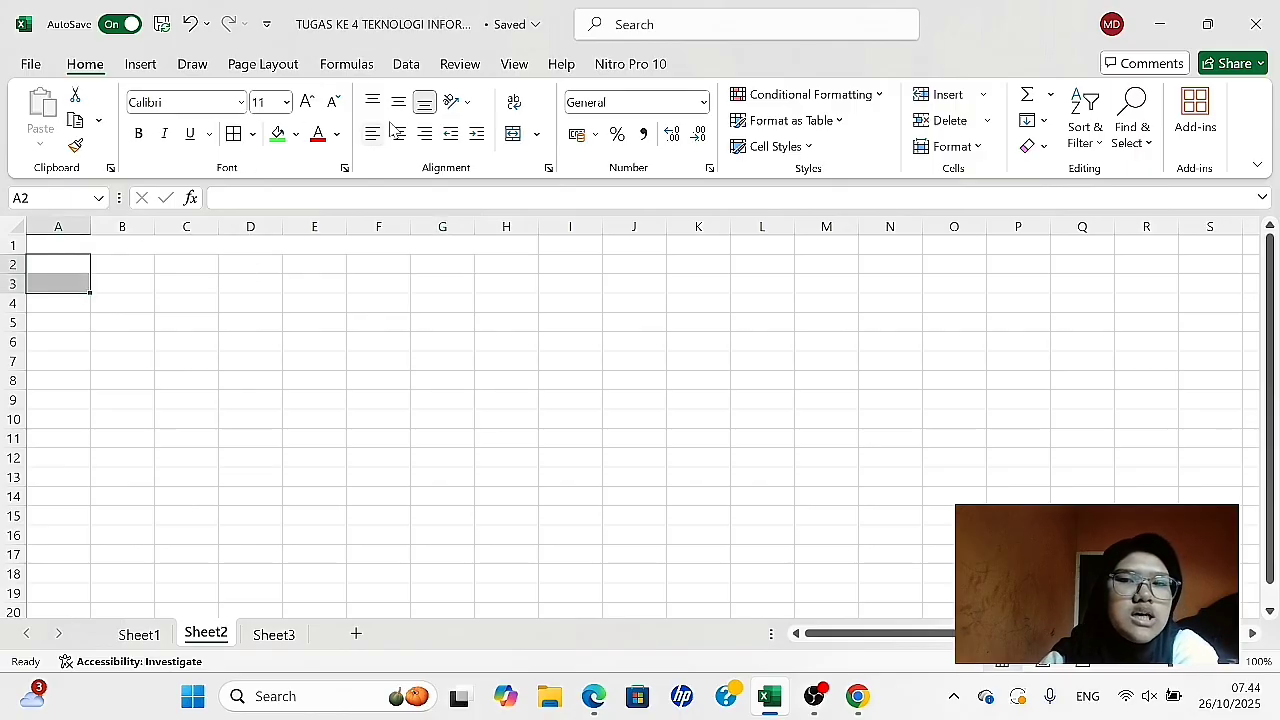
click(537, 137)
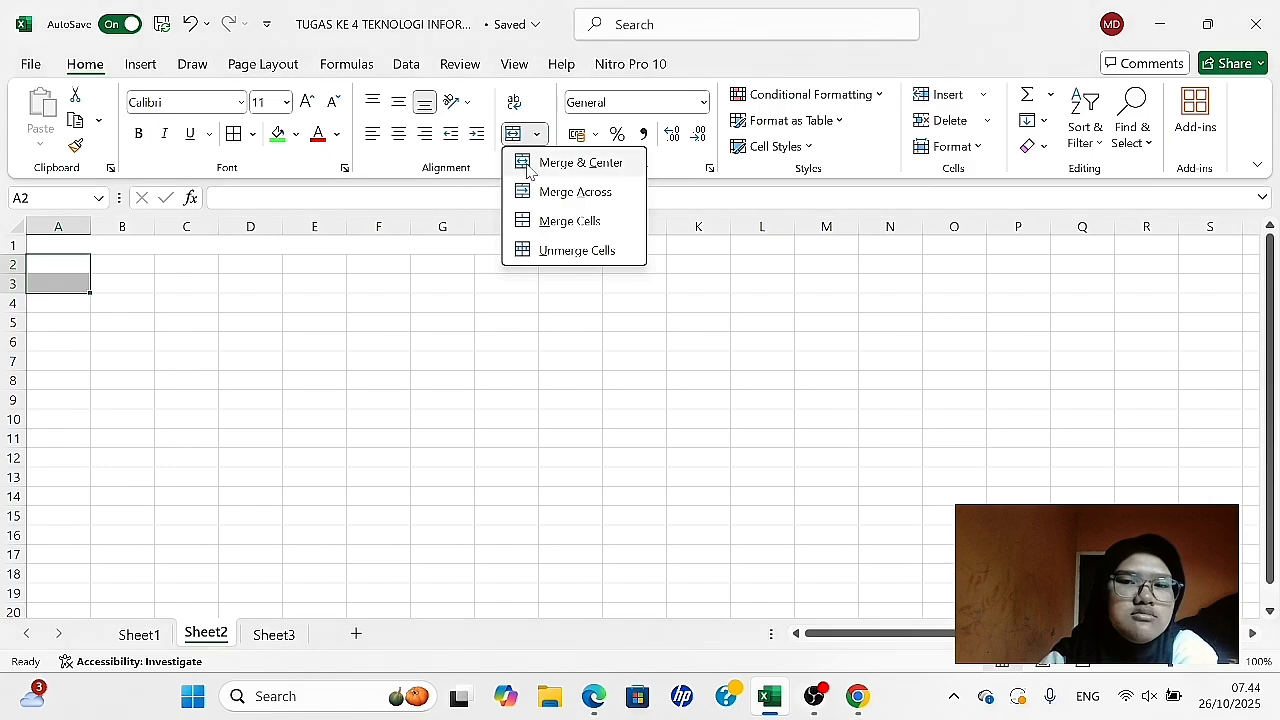
click(530, 164)
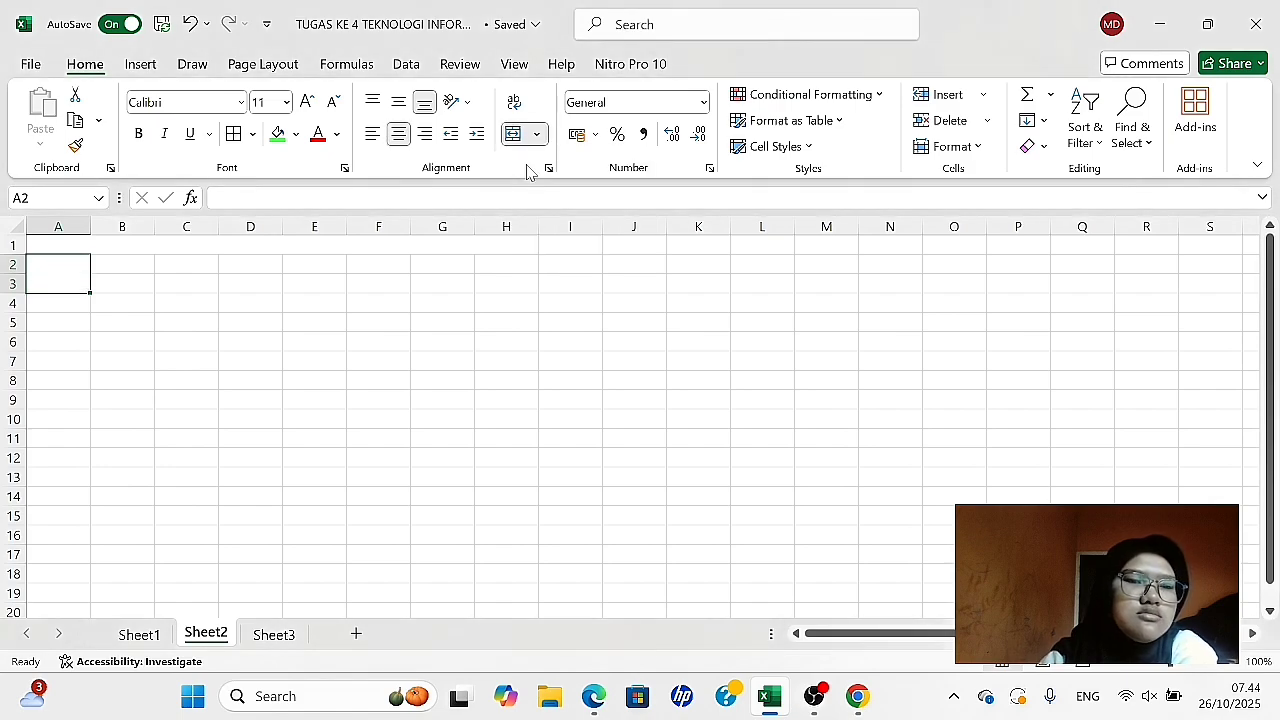
click(136, 263)
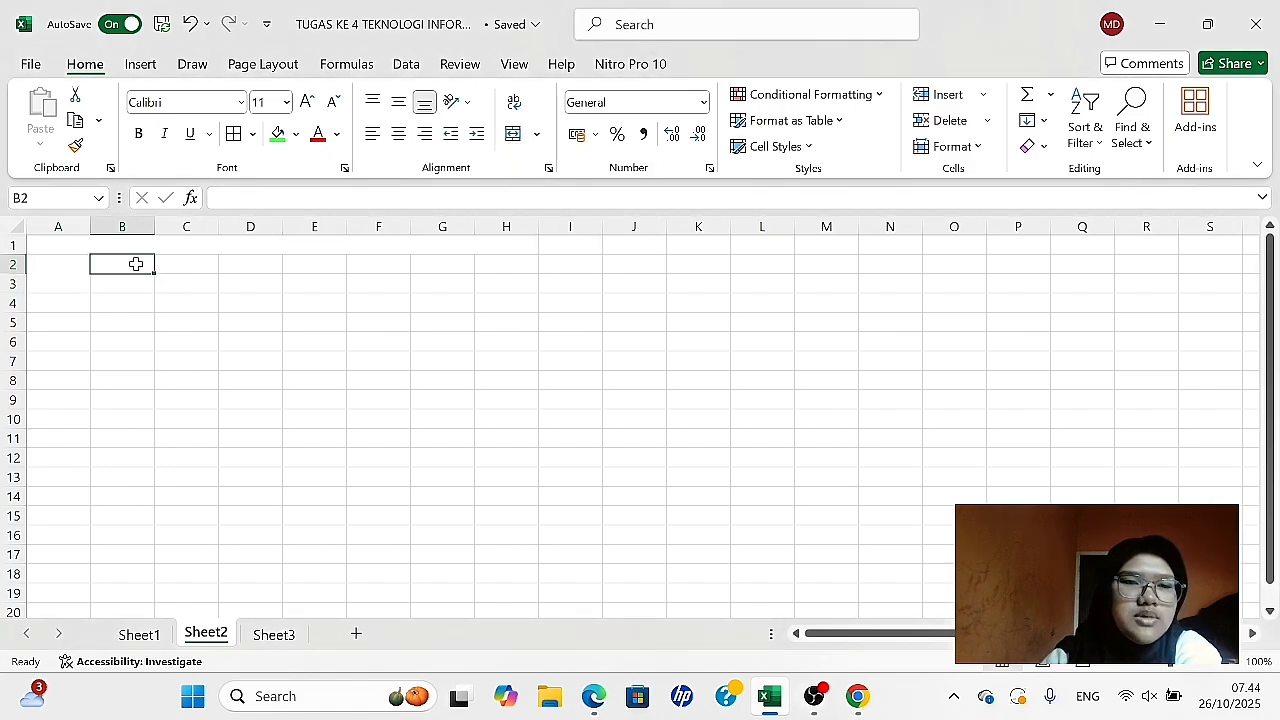
drag(136, 263, 137, 284)
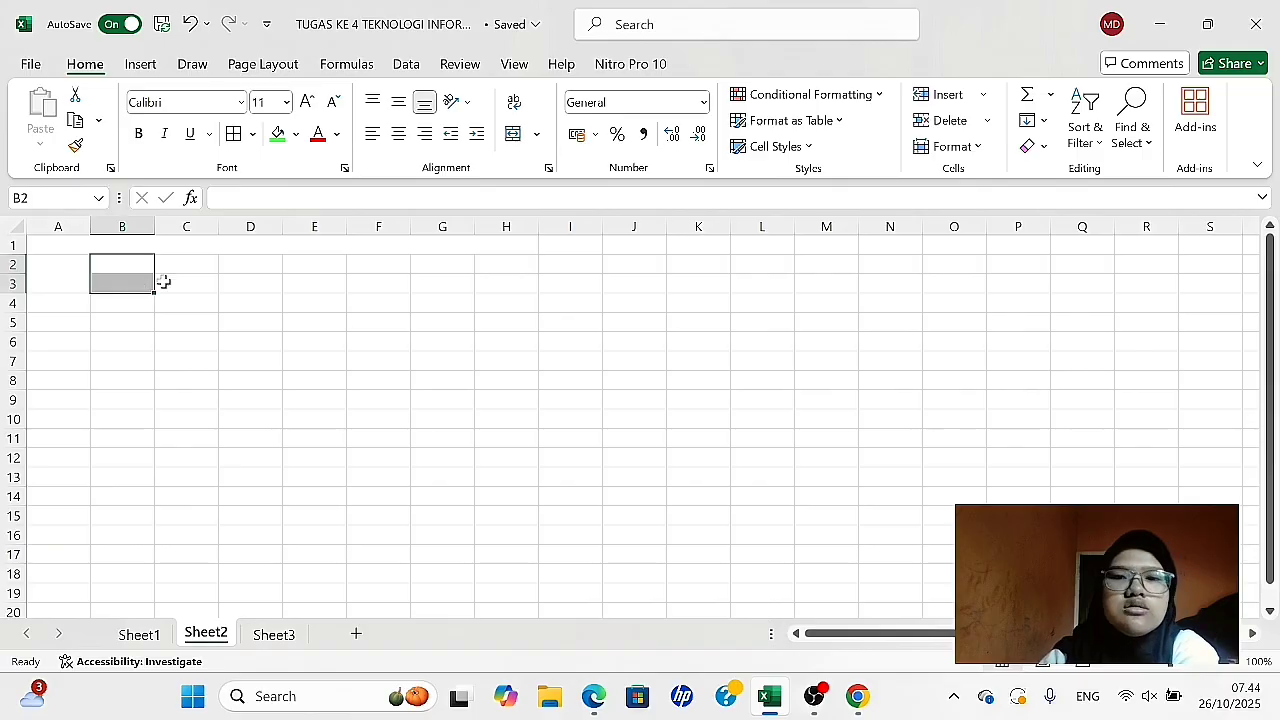
click(535, 137)
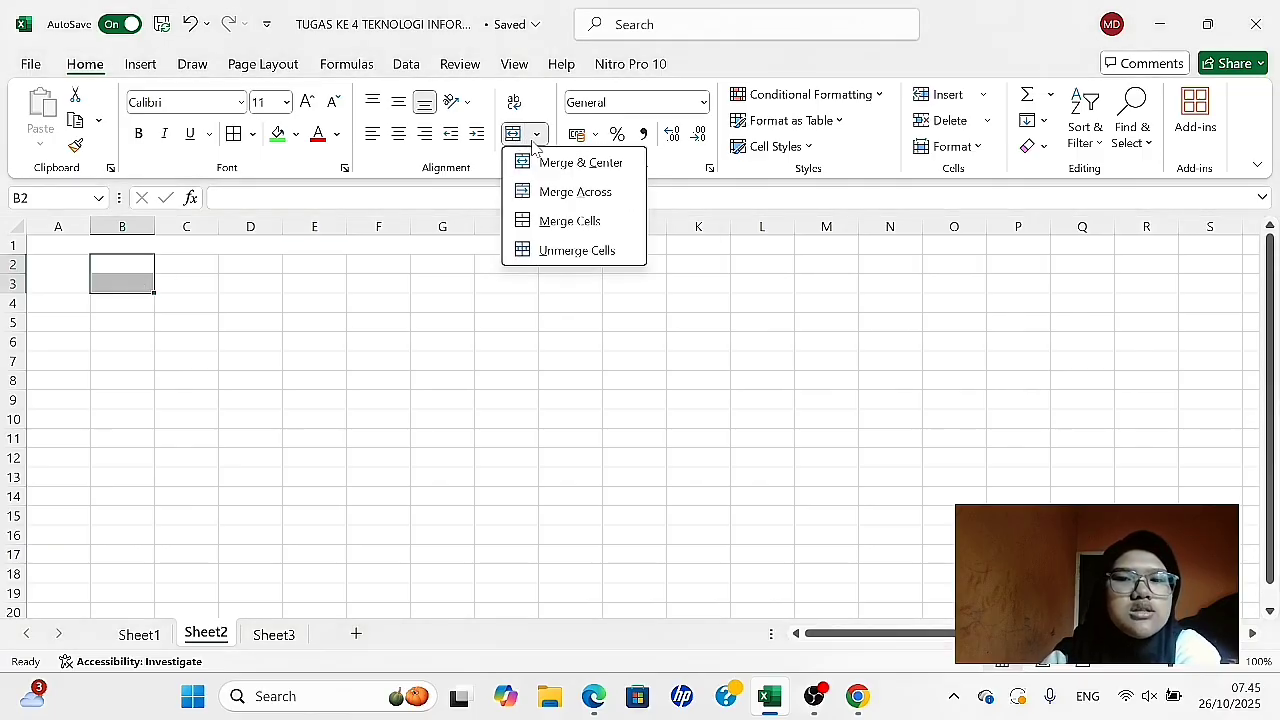
click(541, 164)
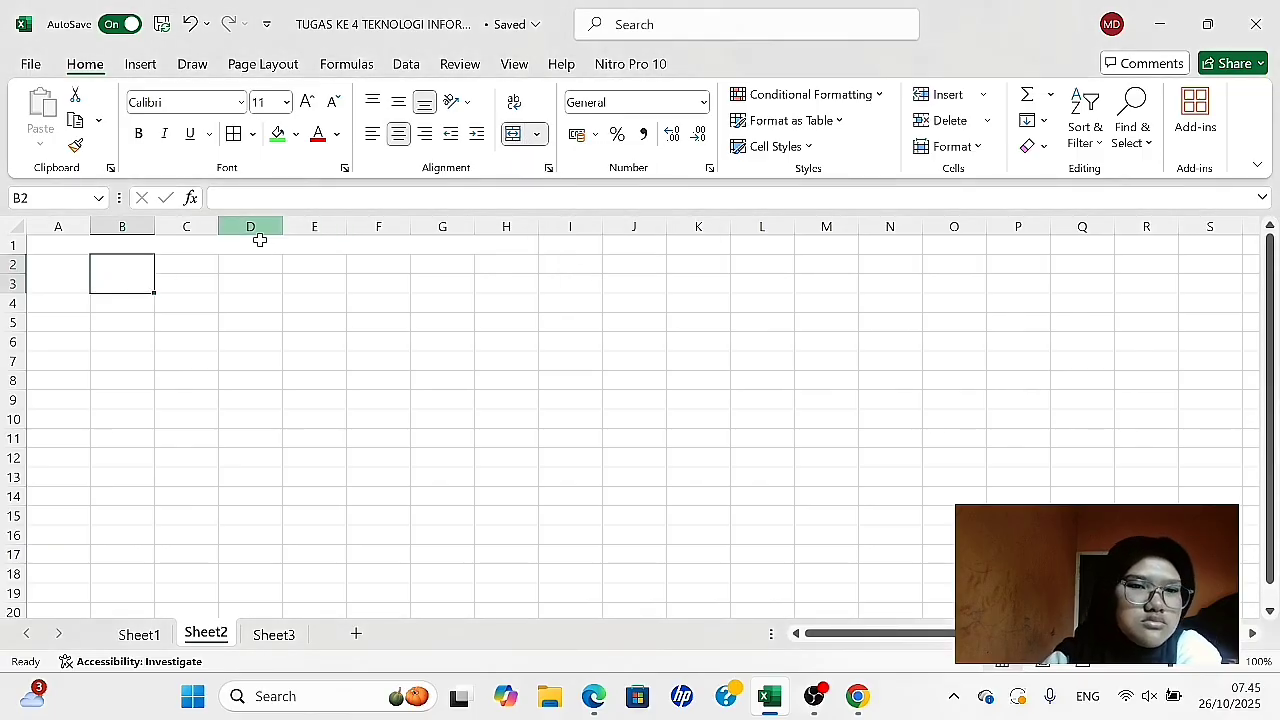
click(211, 268)
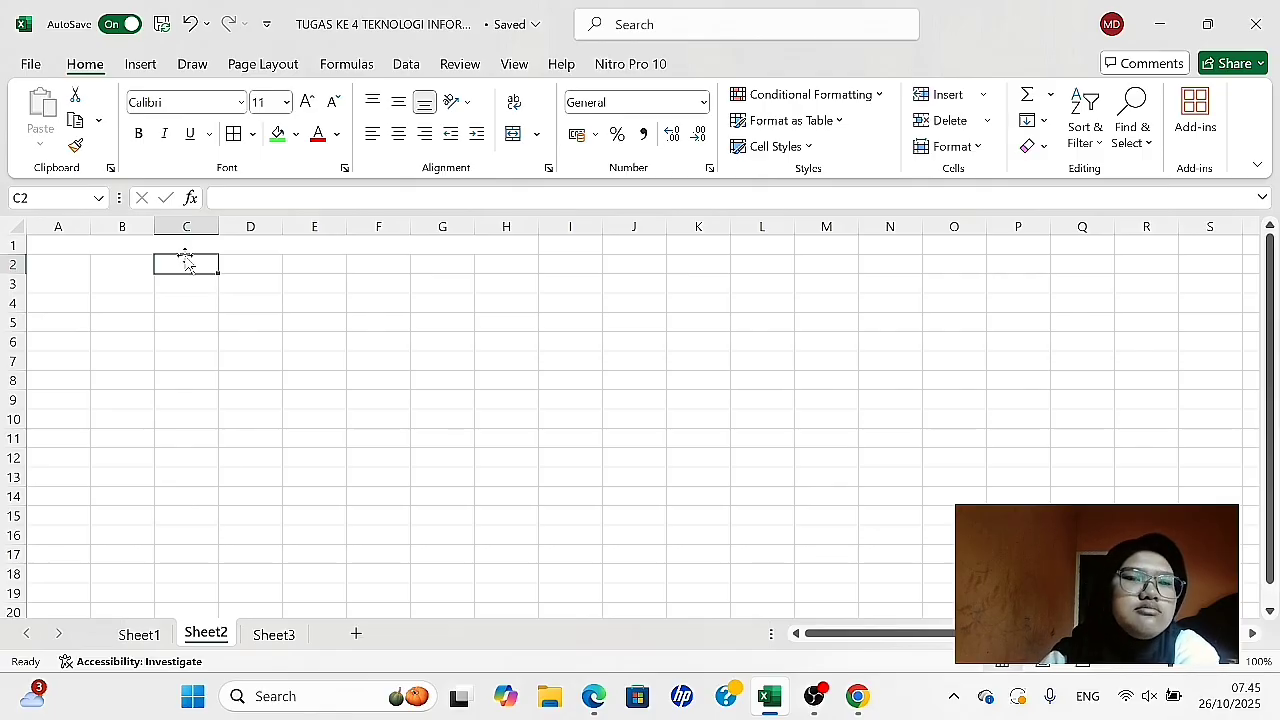
drag(183, 257, 263, 251)
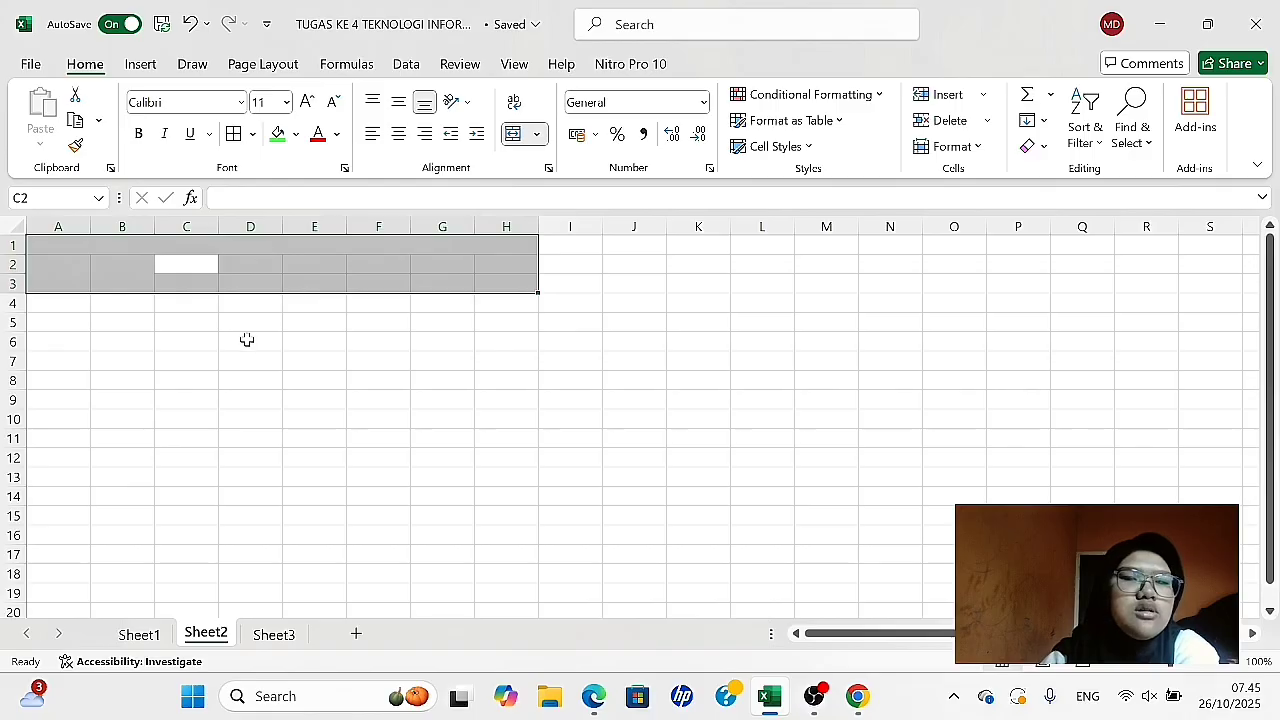
drag(247, 340, 188, 341)
click(188, 341)
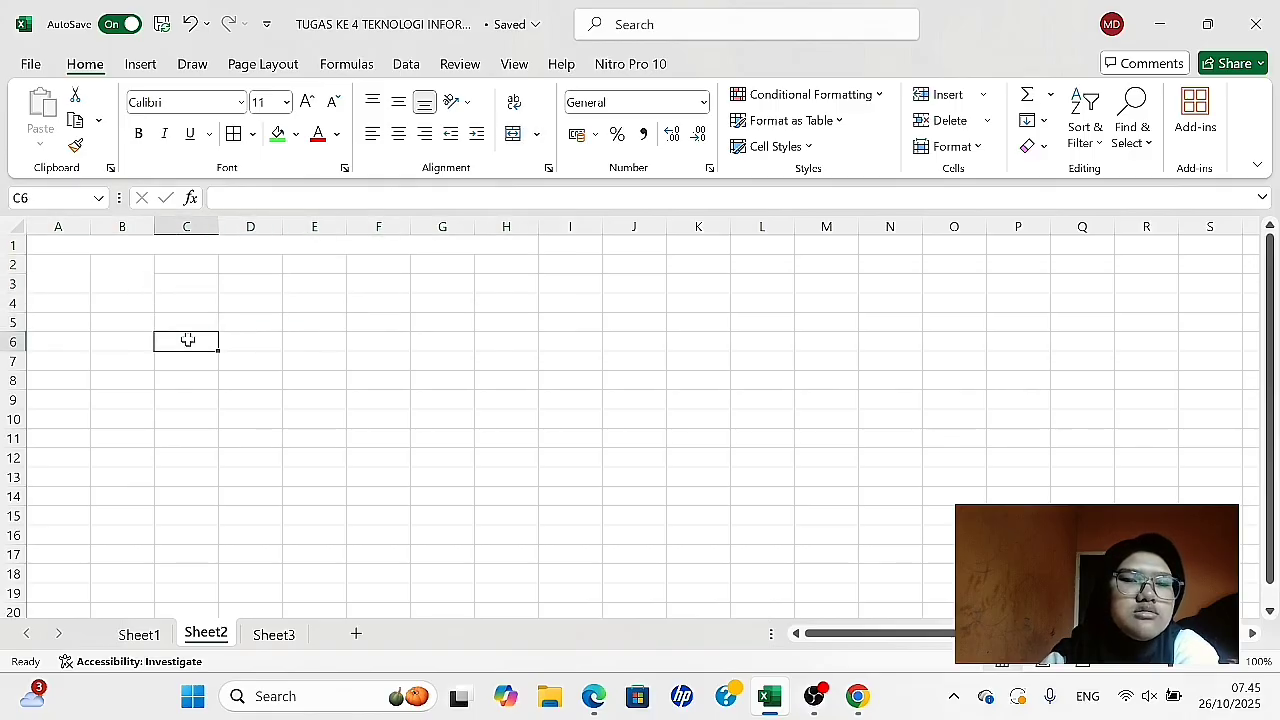
- Merge and center C2:H2 into one header cell spanning the six month columns
drag(185, 268, 511, 261)
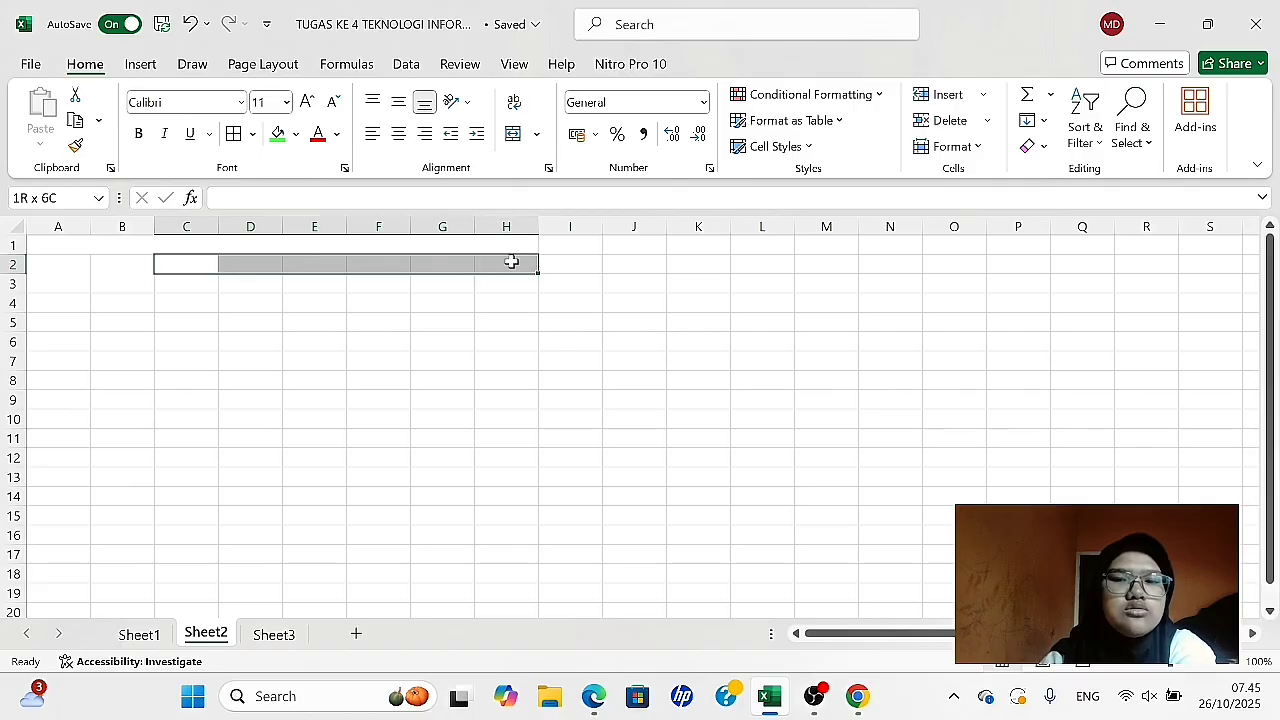
click(536, 134)
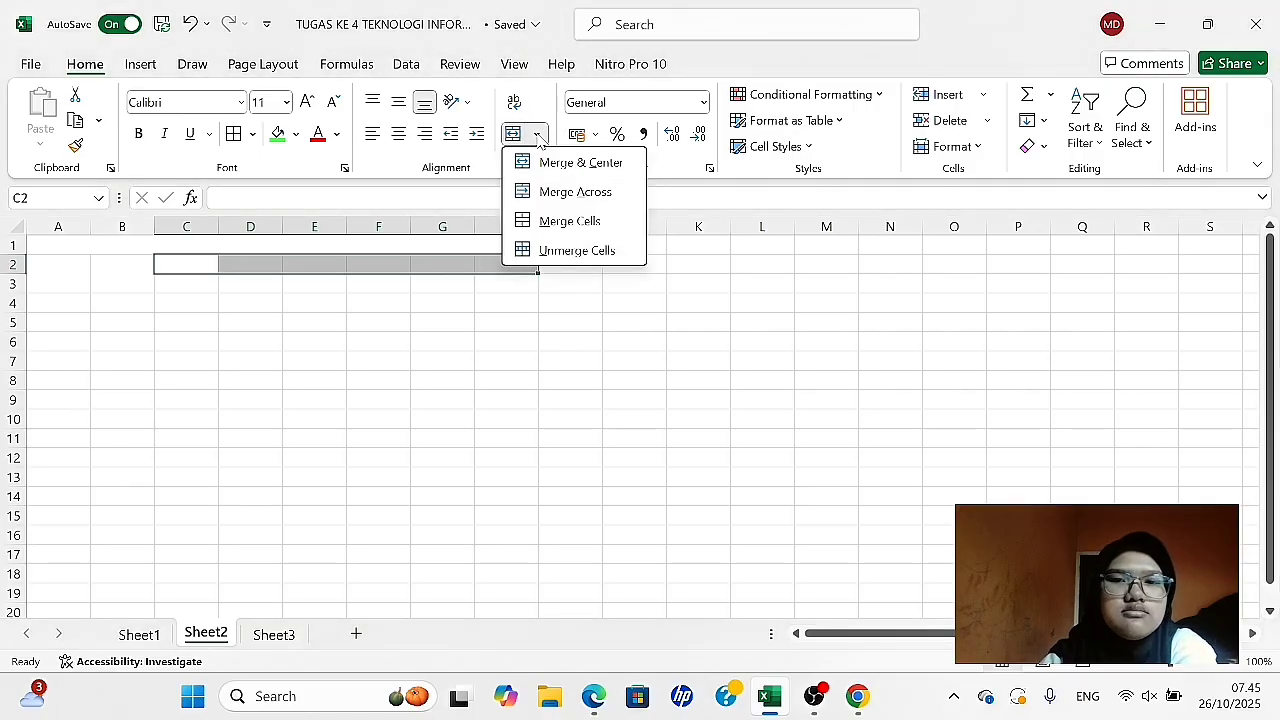
click(565, 163)
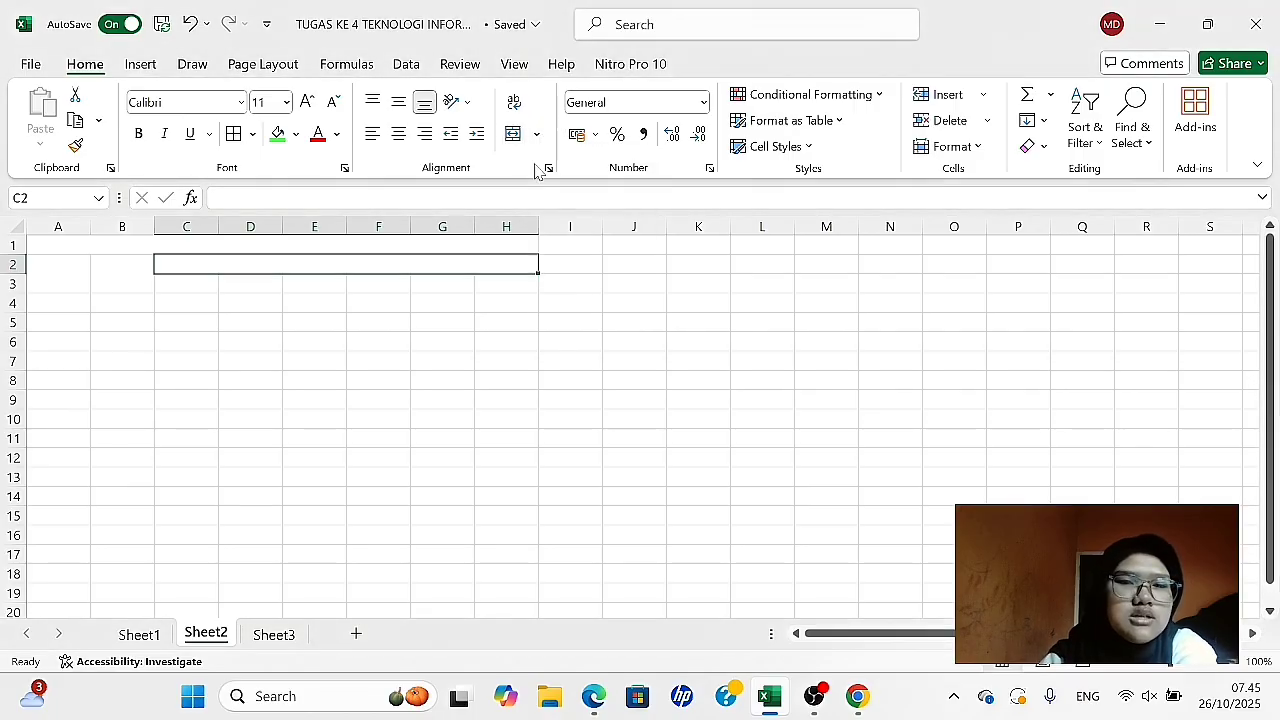
click(427, 337)
- Apply borders around every cell of the table range A2:H18
scroll(427, 337, down, 1)
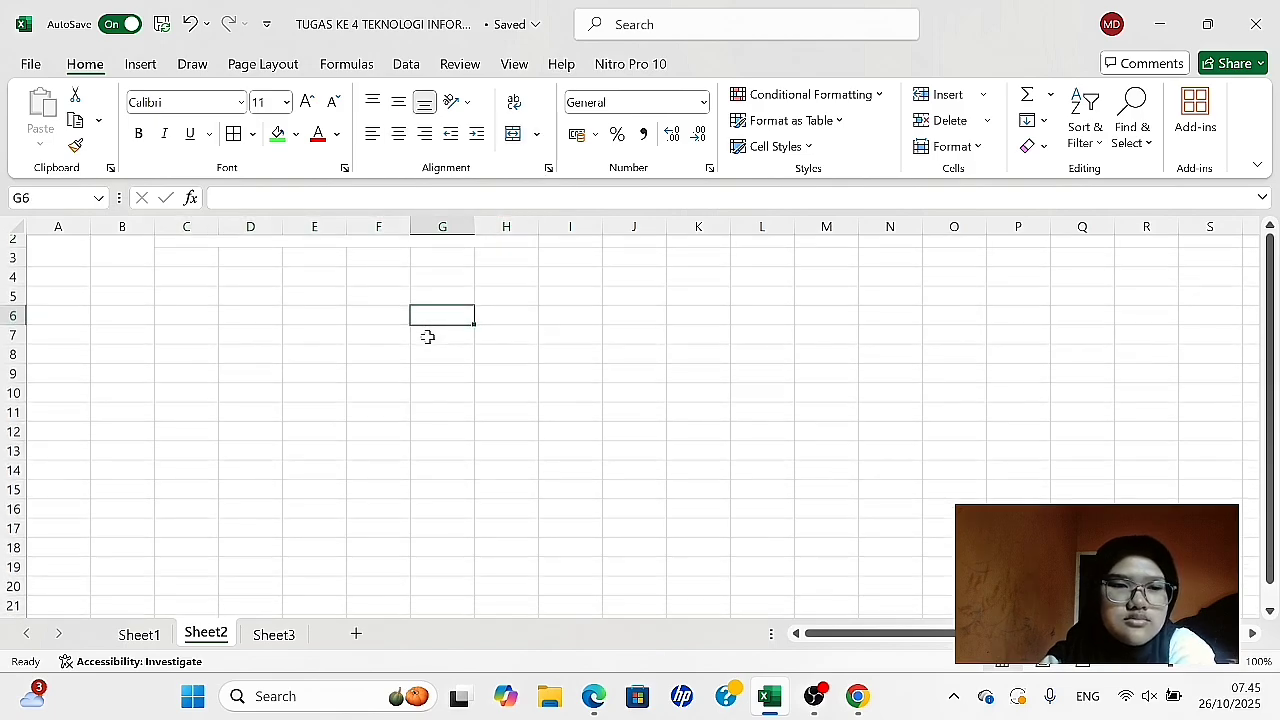
scroll(427, 337, up, 2)
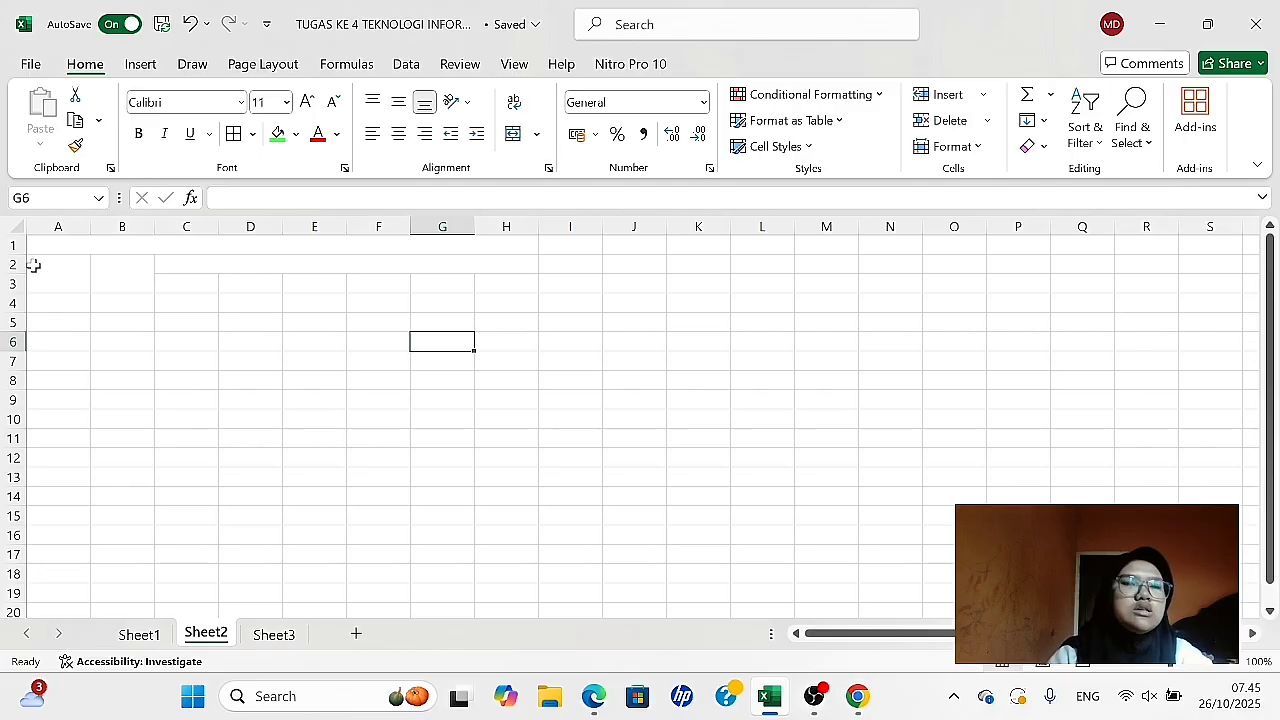
mouse_move(33, 265)
mouse_down()
mouse_move(194, 294)
mouse_move(246, 346)
mouse_move(239, 567)
mouse_up()
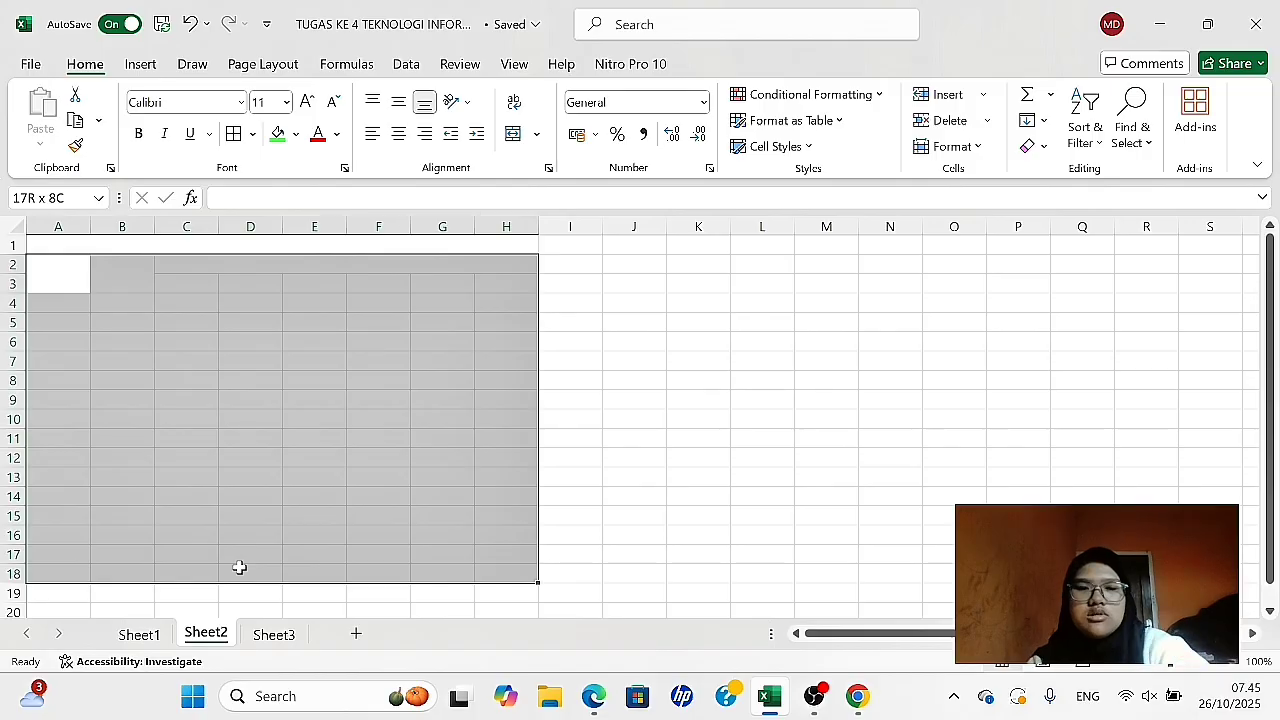
drag(239, 567, 239, 567)
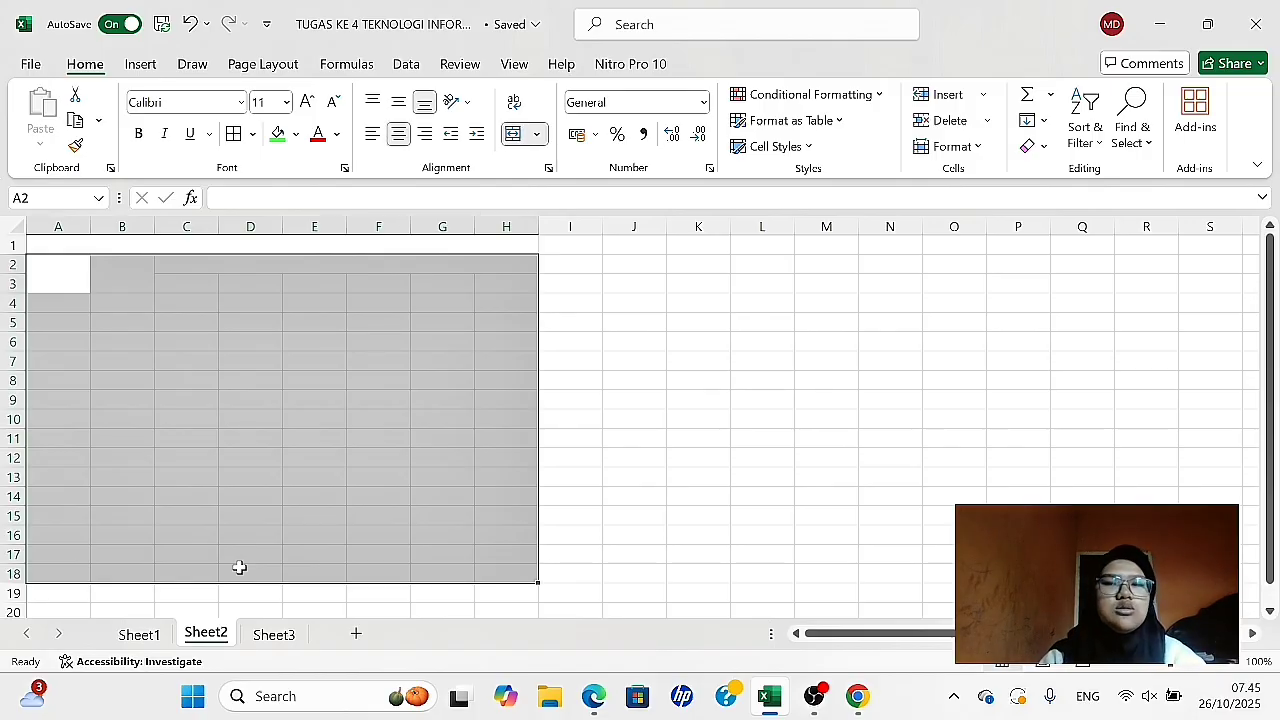
click(238, 133)
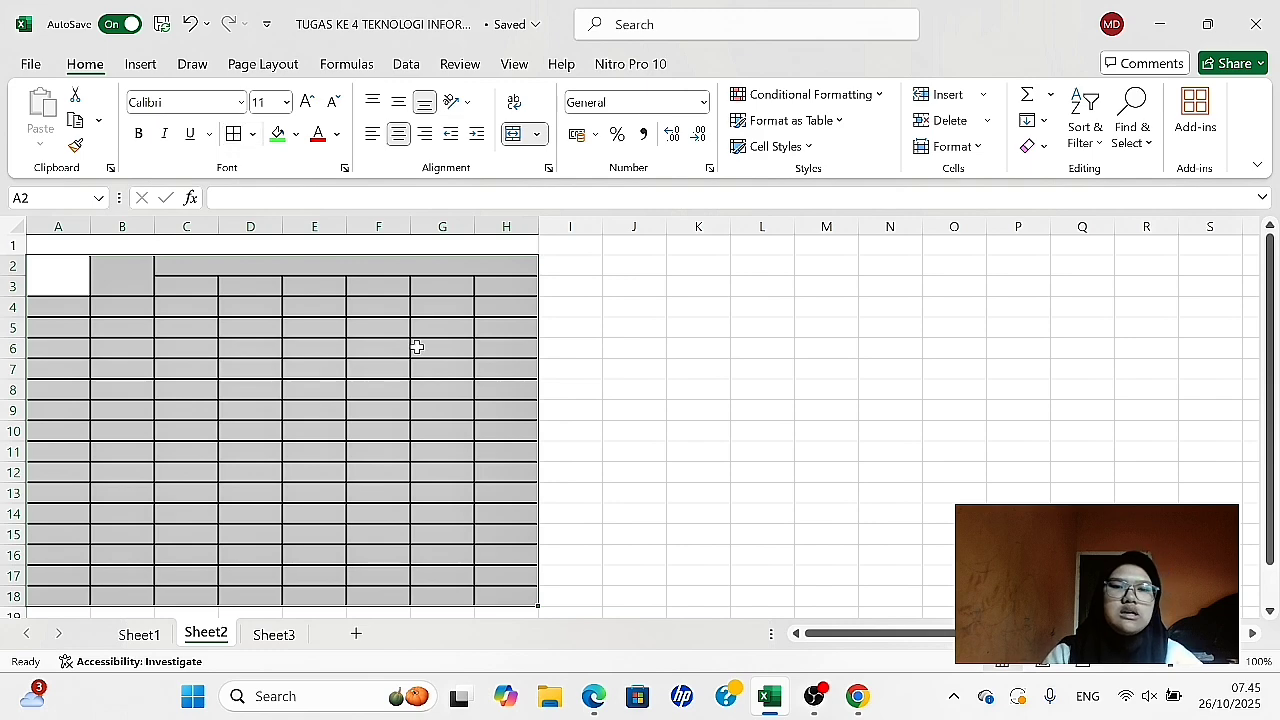
click(630, 328)
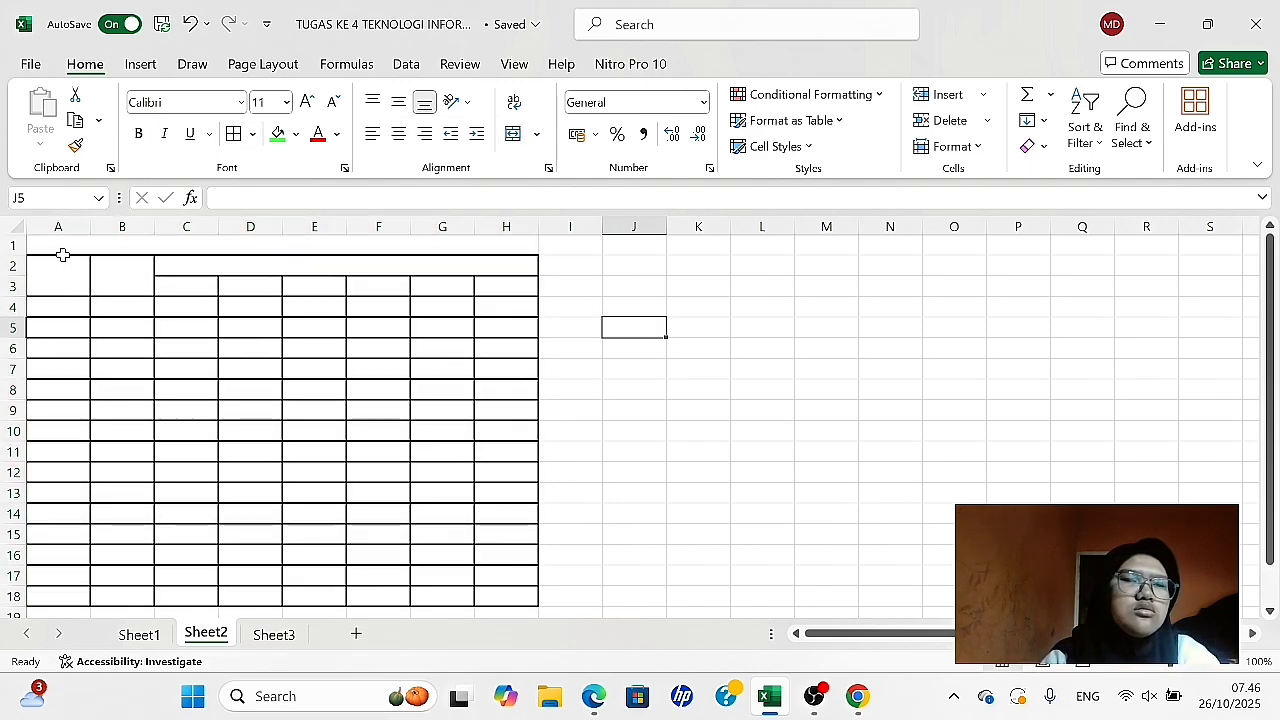
- Restyle the inner borders of the header range A2:H3 with the Inside preset in Format Cells
drag(47, 266, 312, 300)
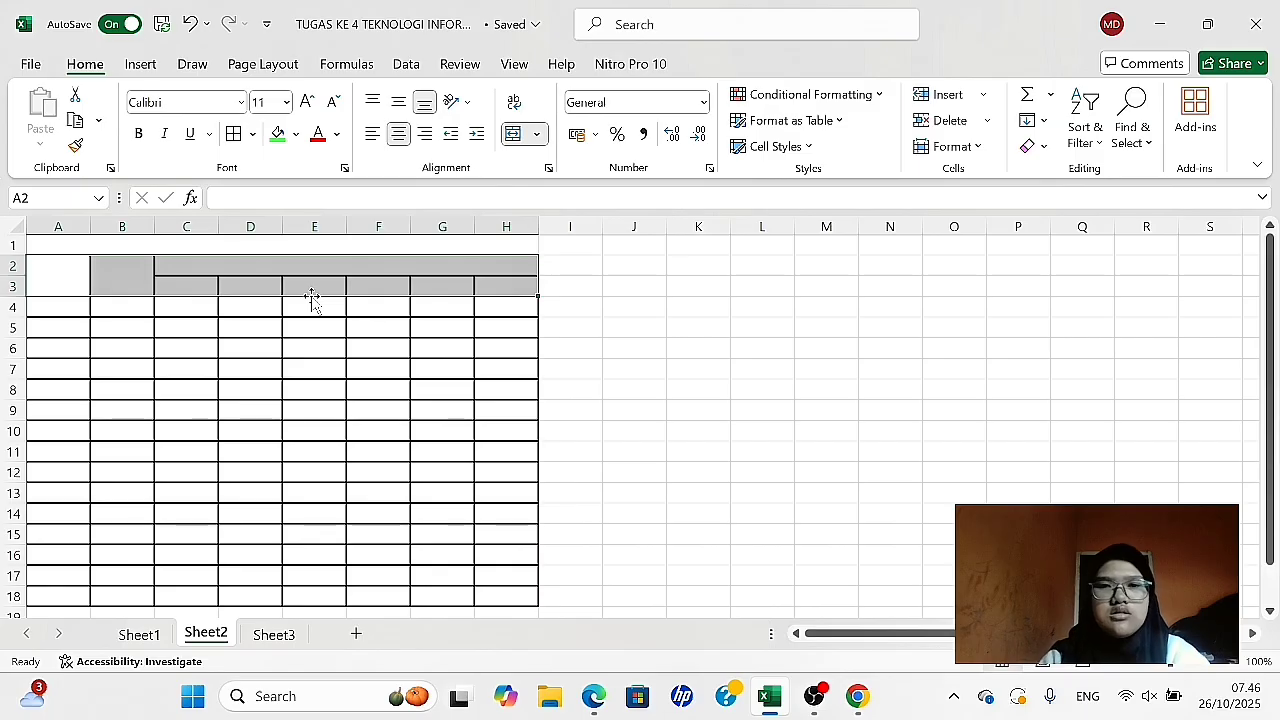
right_click(285, 280)
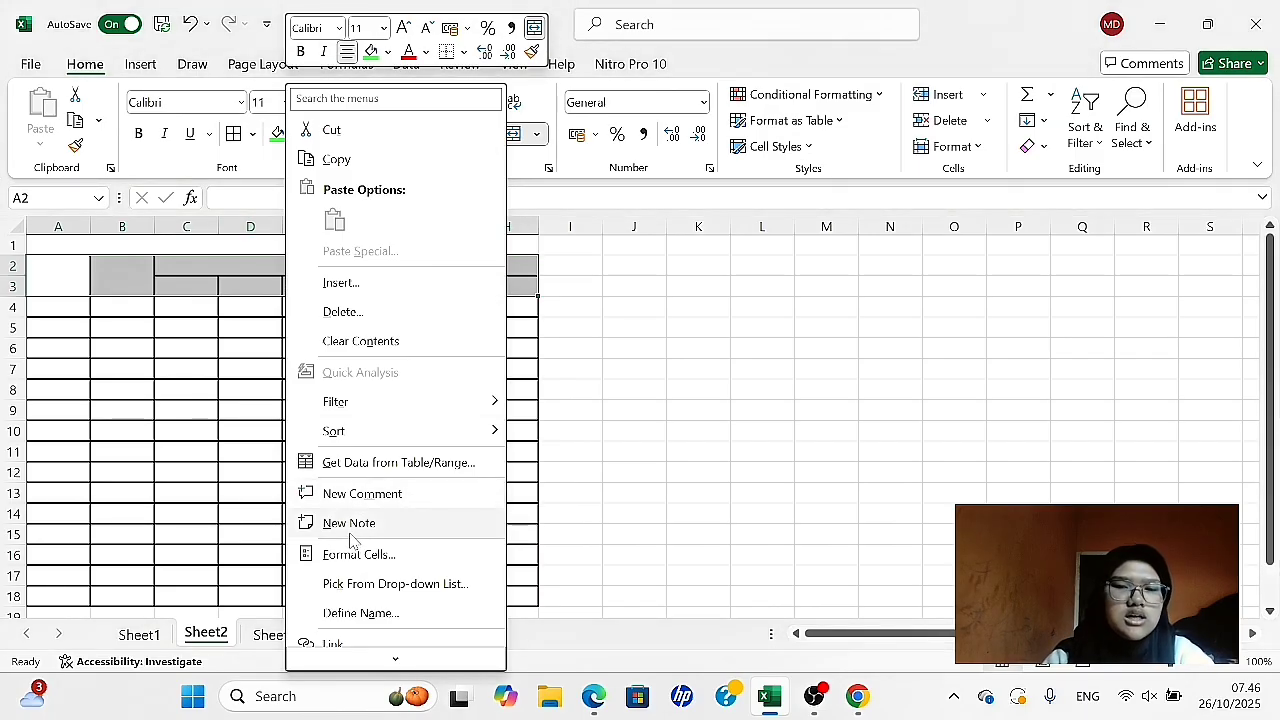
click(351, 556)
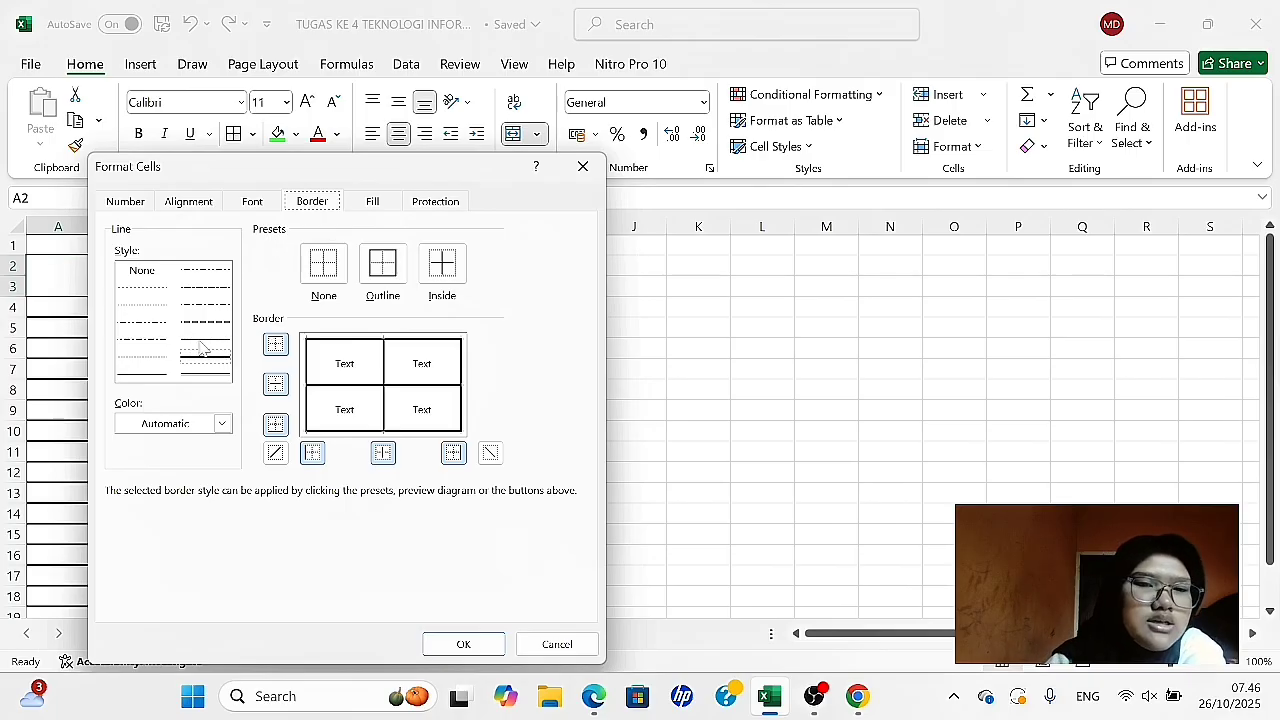
click(446, 270)
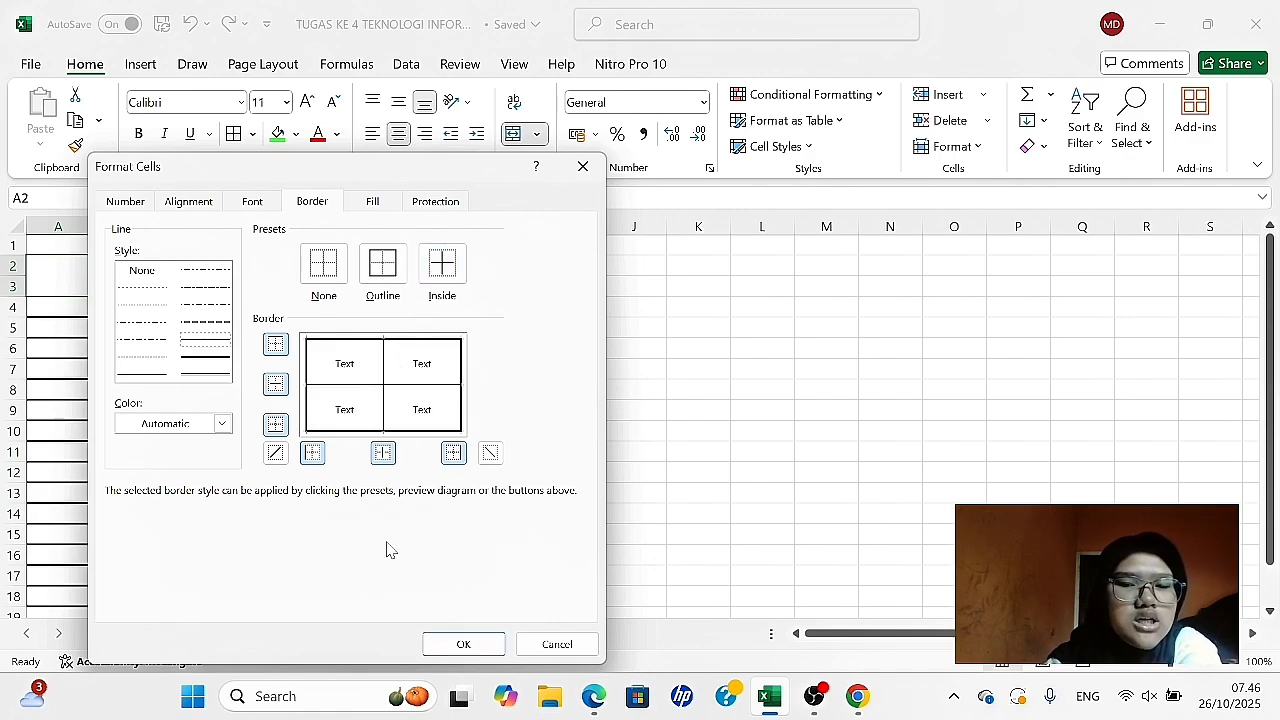
click(460, 645)
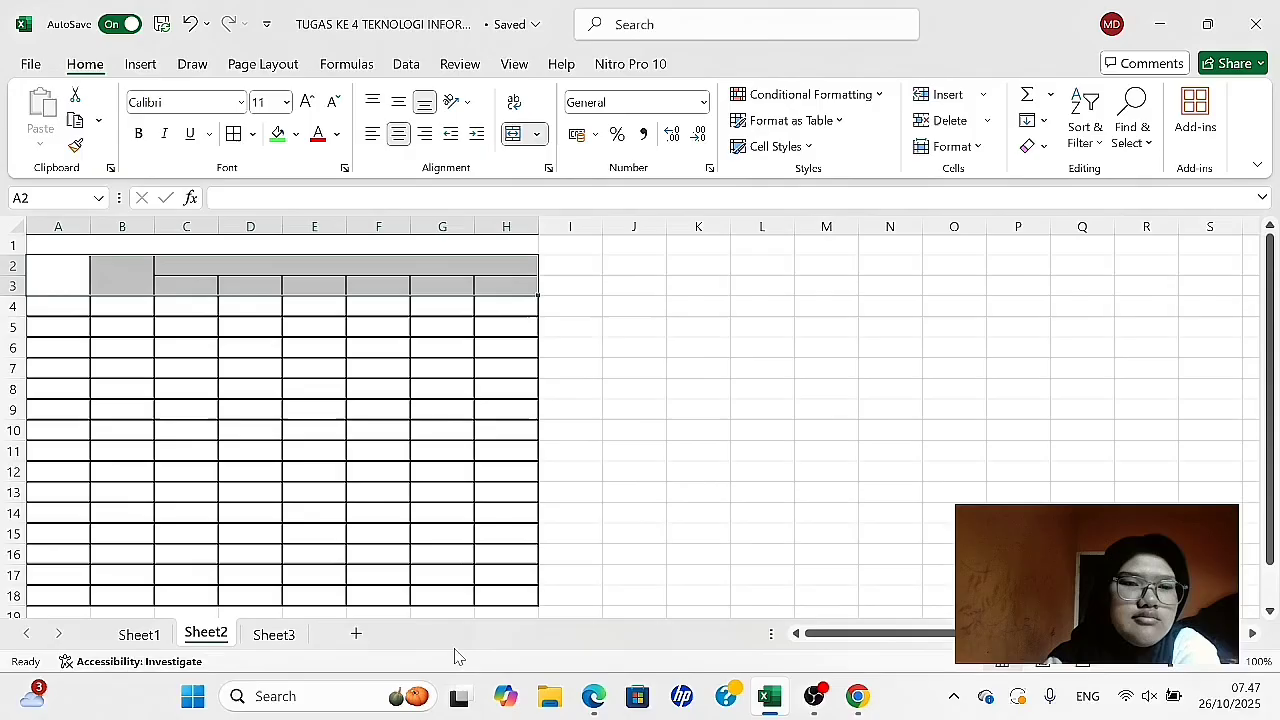
click(620, 426)
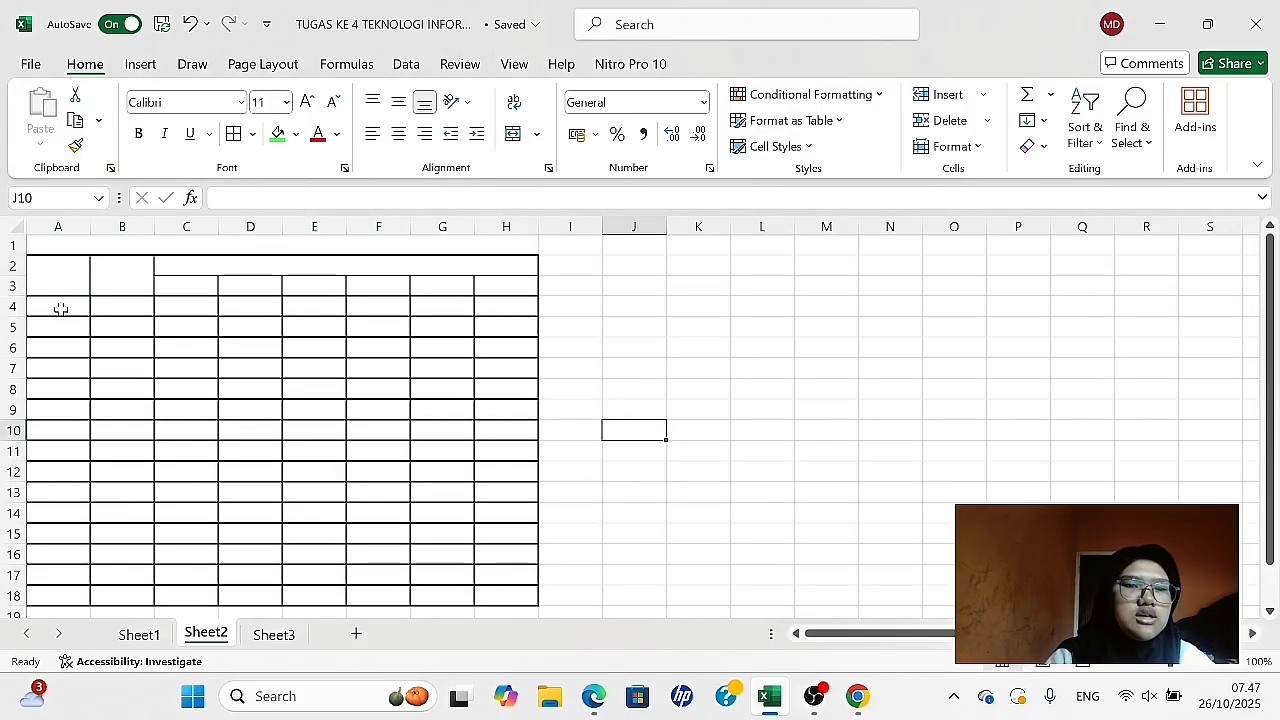
- Restyle the inner borders of the table body A4:H18 with the Inside border preset in Format Cells
drag(50, 306, 503, 569)
right_click(505, 573)
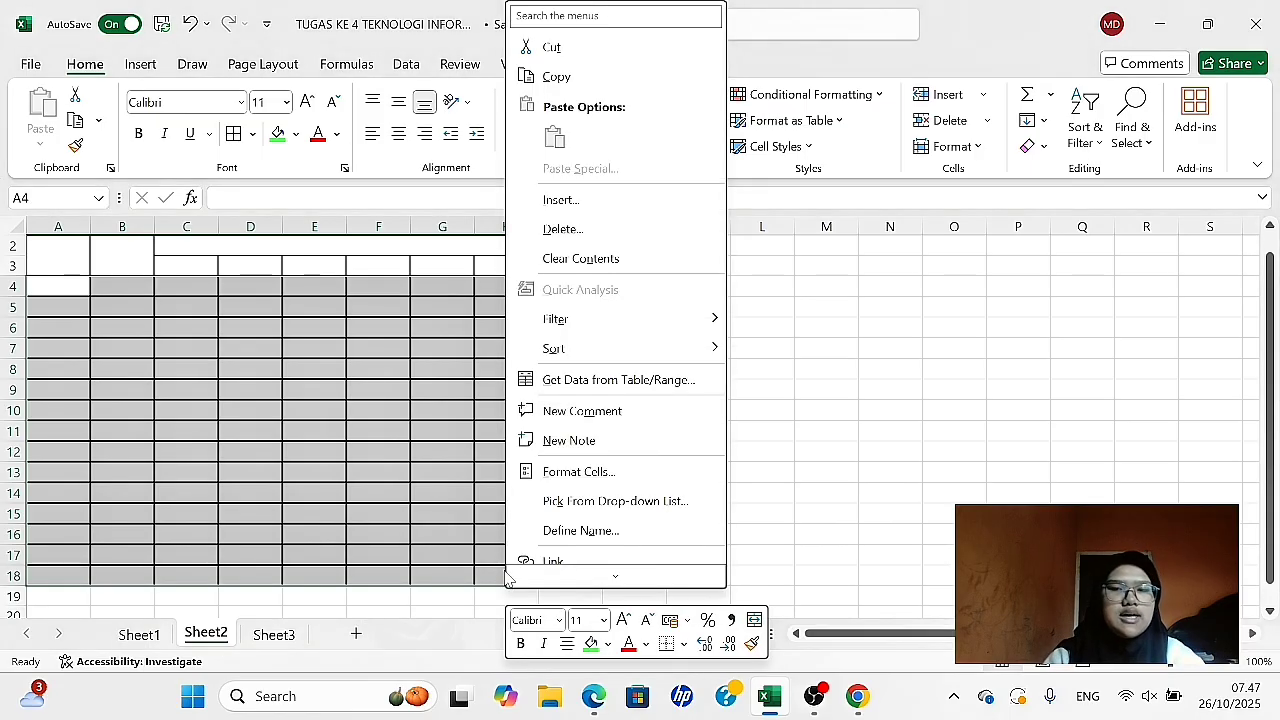
click(590, 472)
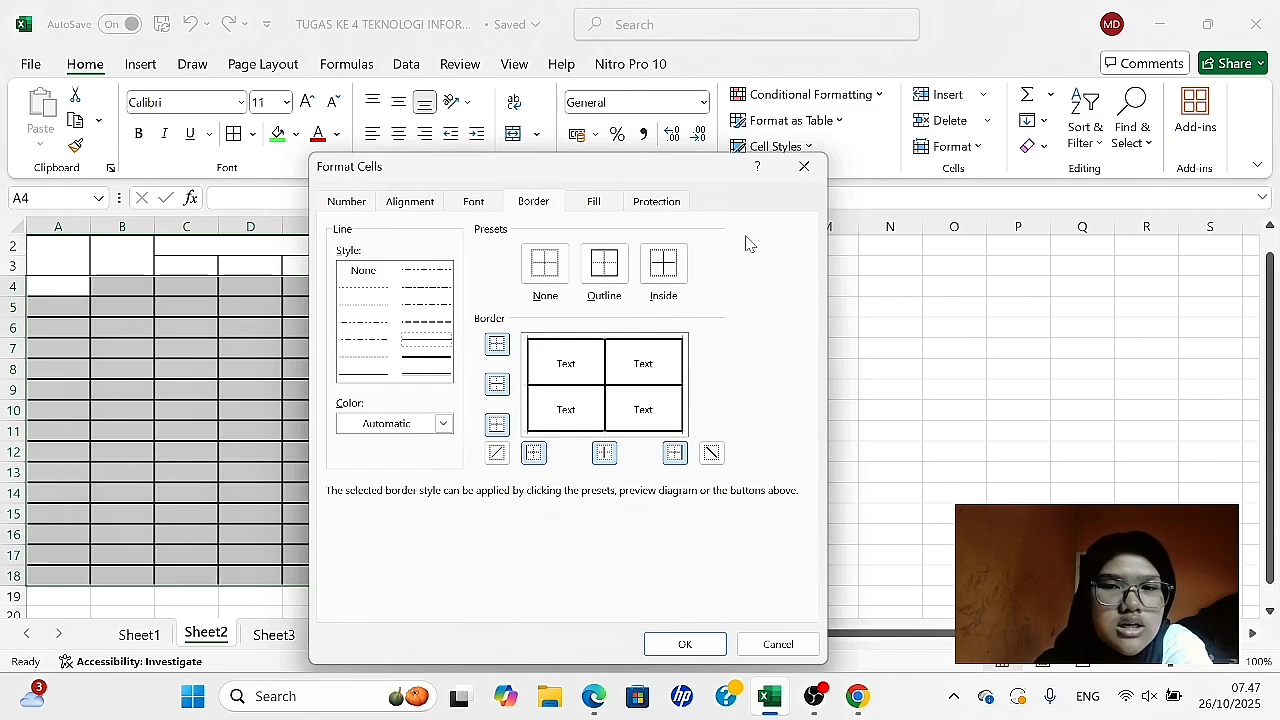
click(667, 262)
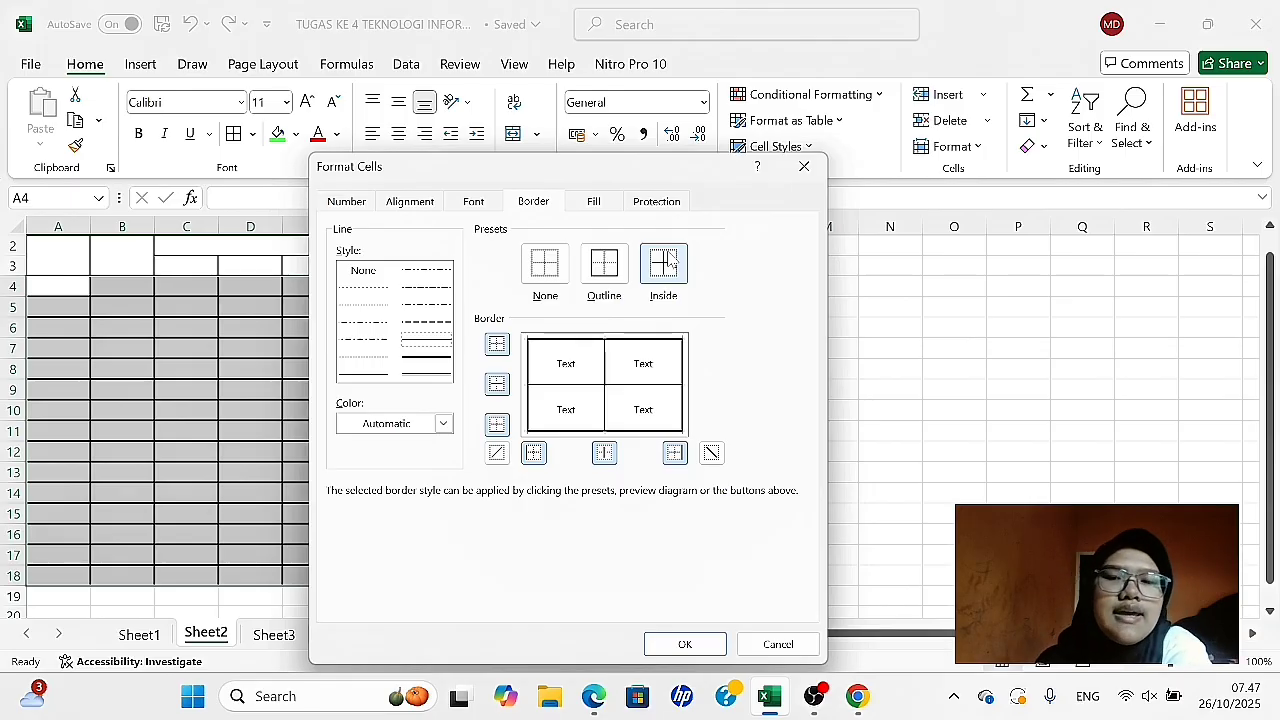
click(660, 651)
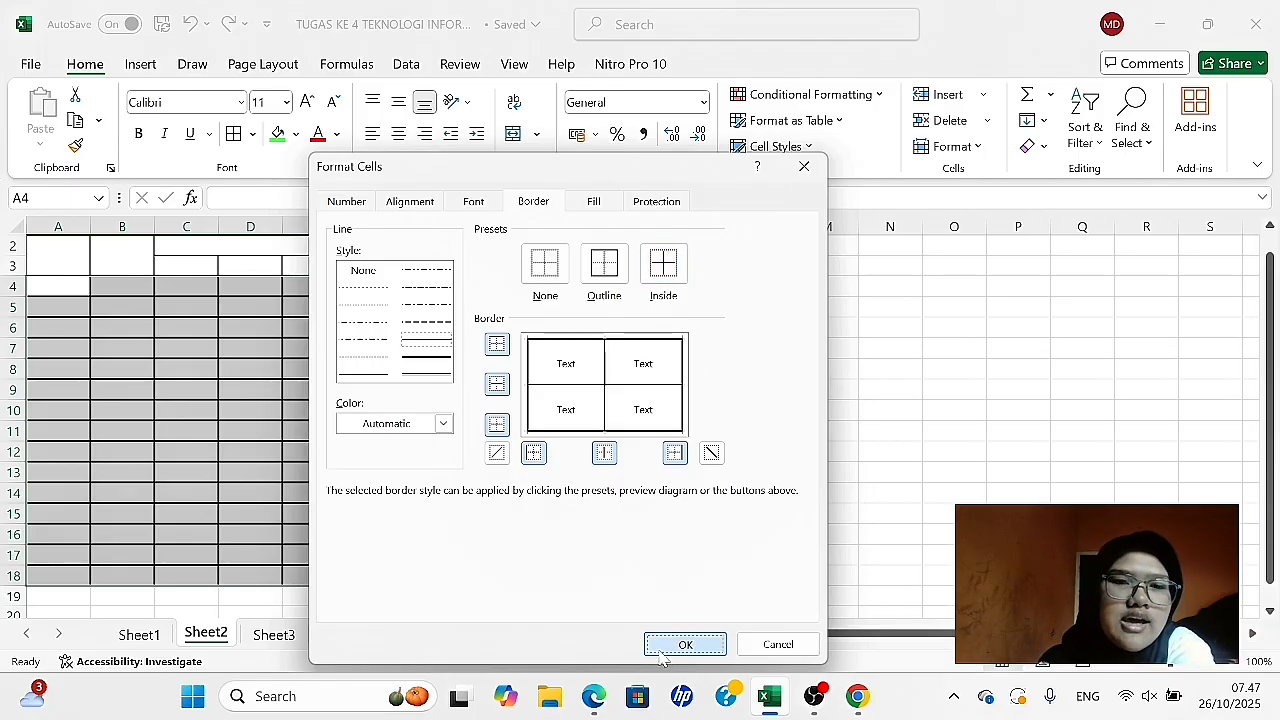
click(625, 558)
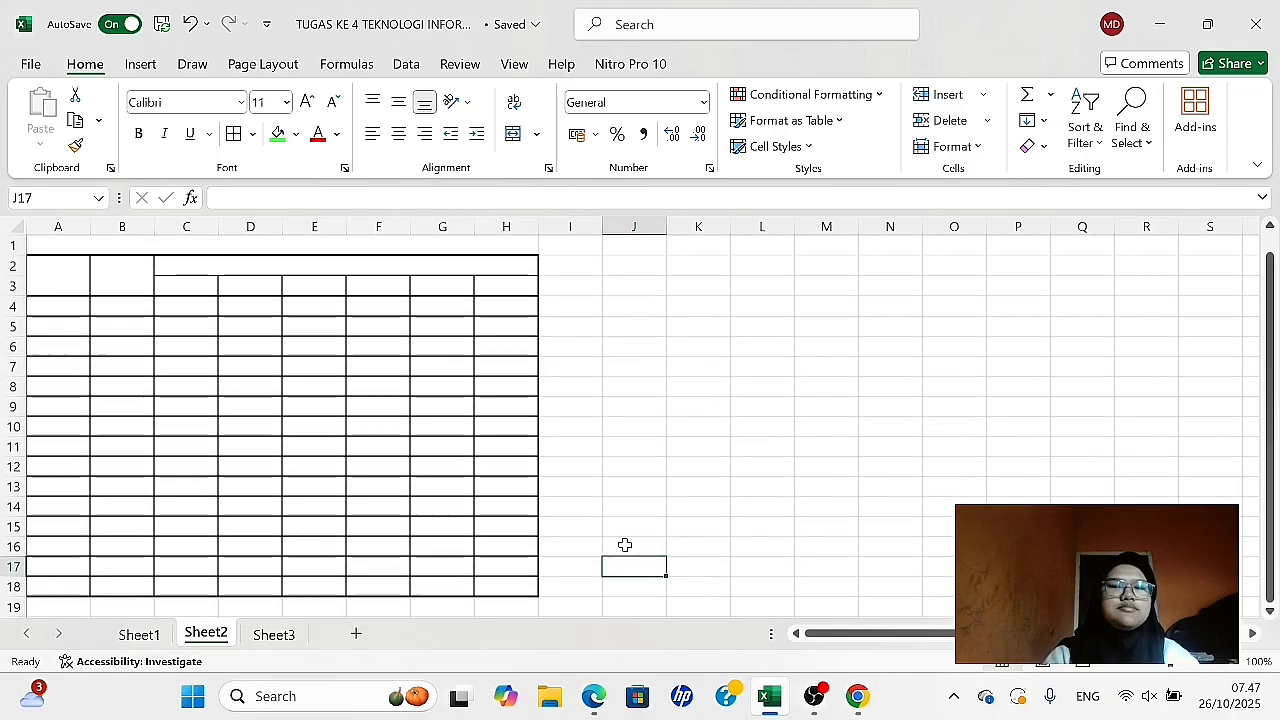
- Enter the headers NO in A2, NAMA in B2 and BULAN in the merged C2:H2 cell
scroll(625, 545, up, 1)
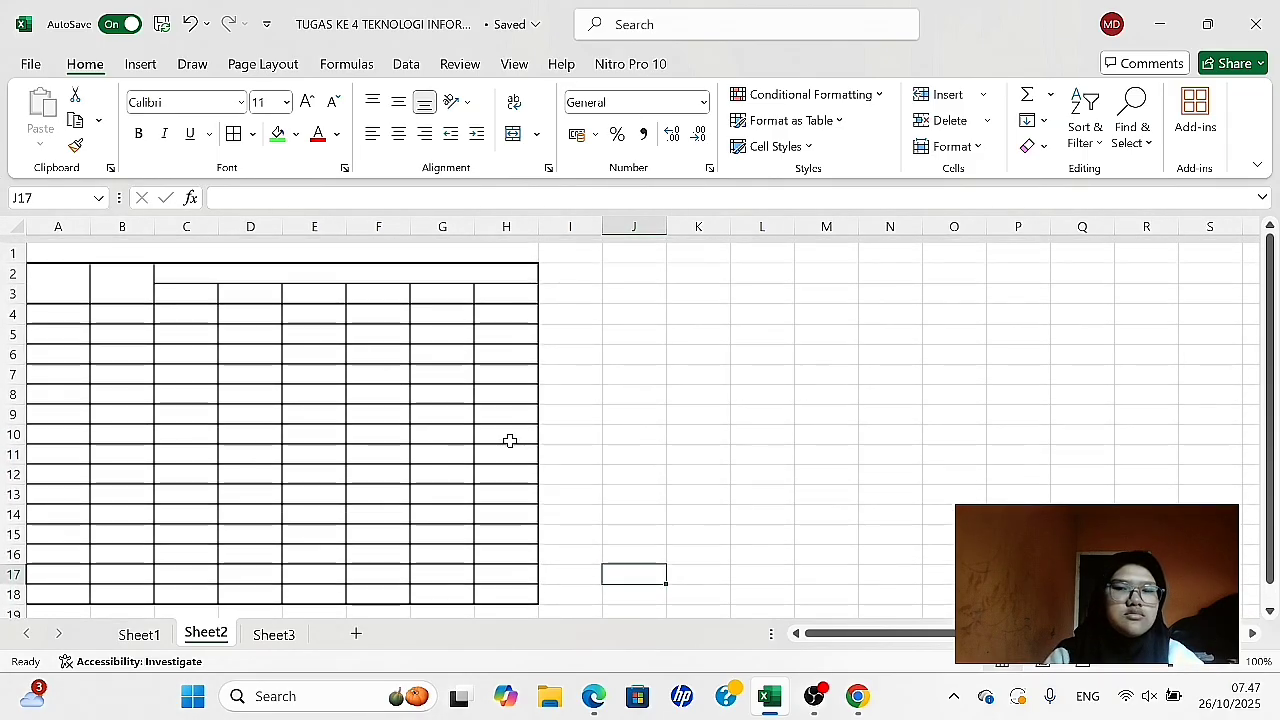
scroll(510, 440, down, 1)
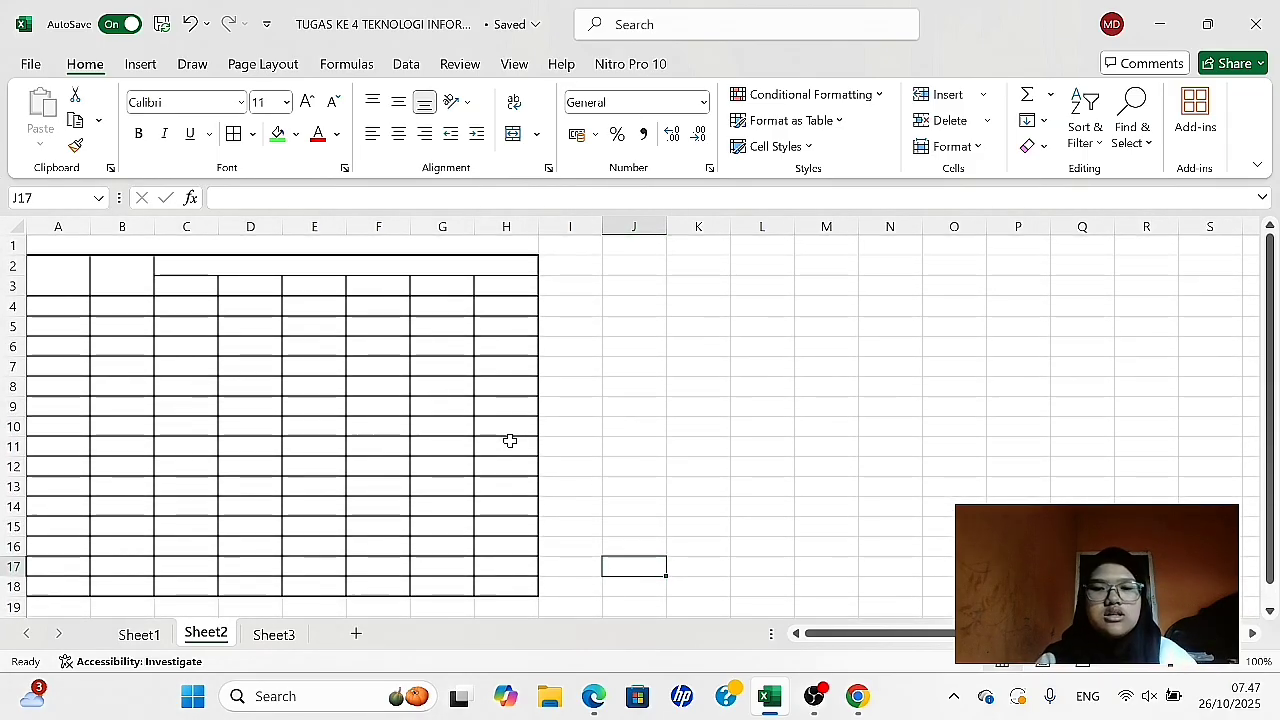
click(61, 263)
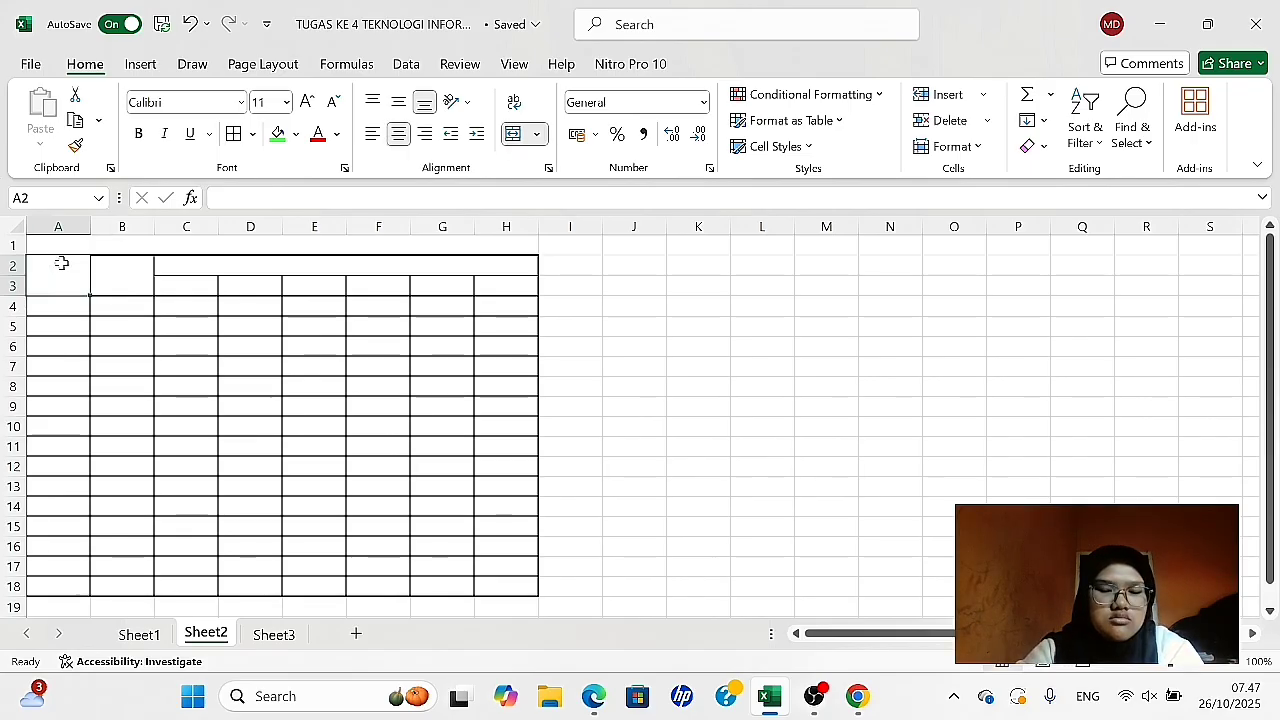
text(NO)
key(Tab)
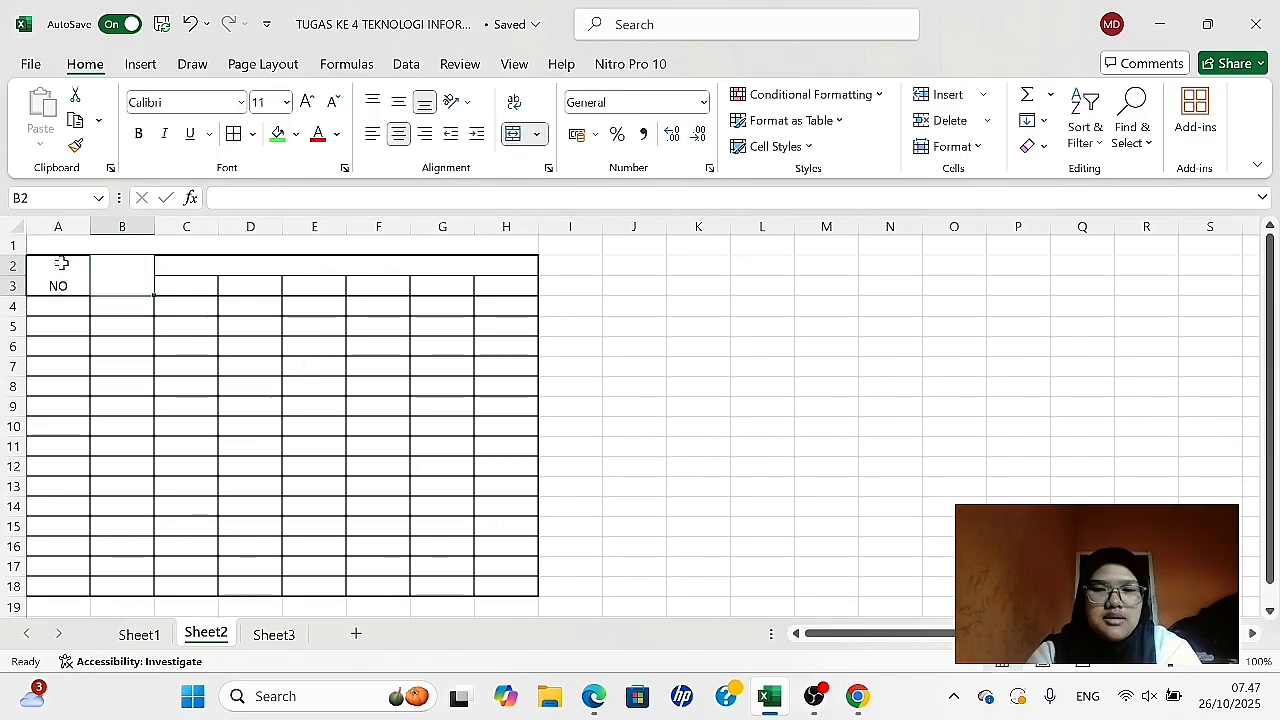
text(NAM)
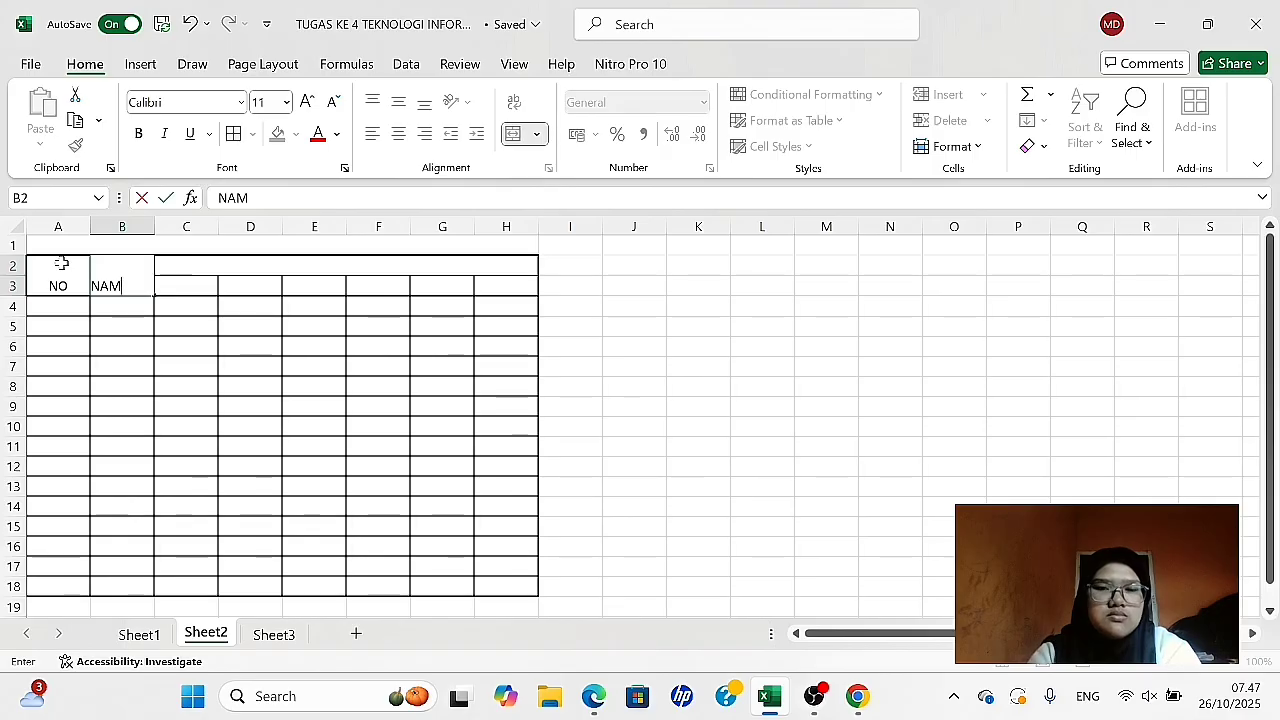
text(A)
key(Tab)
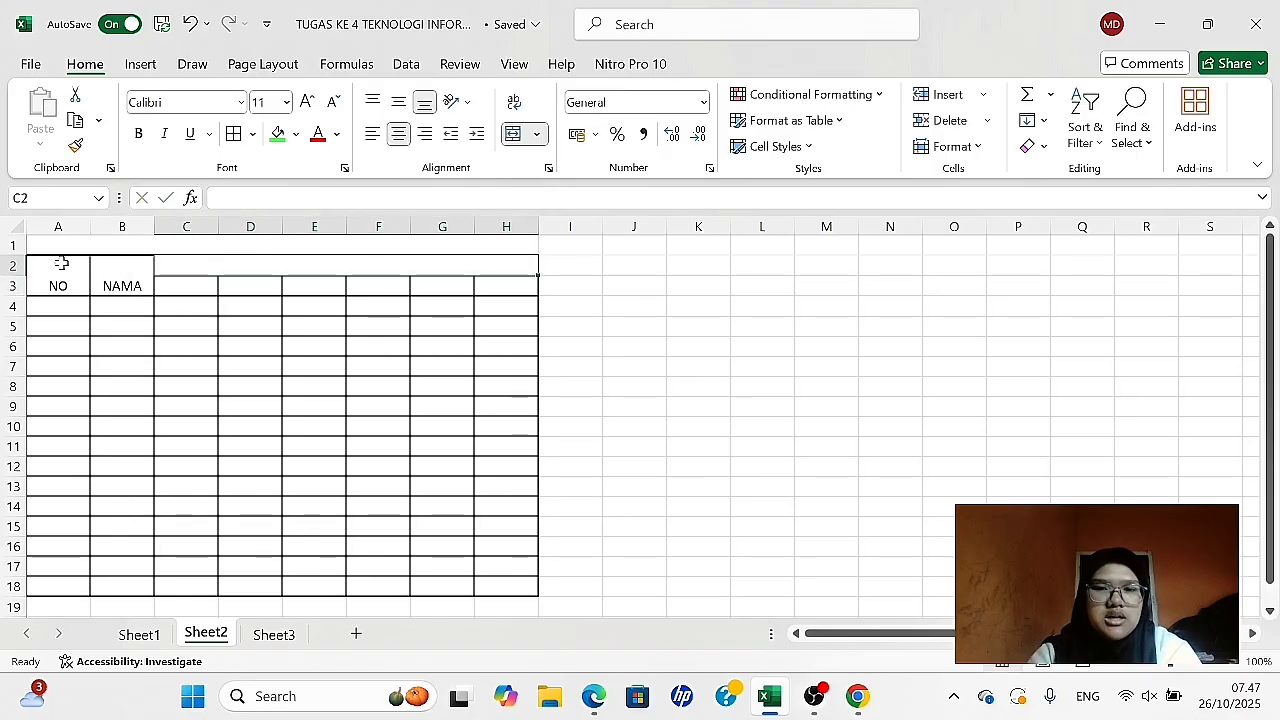
text(B)
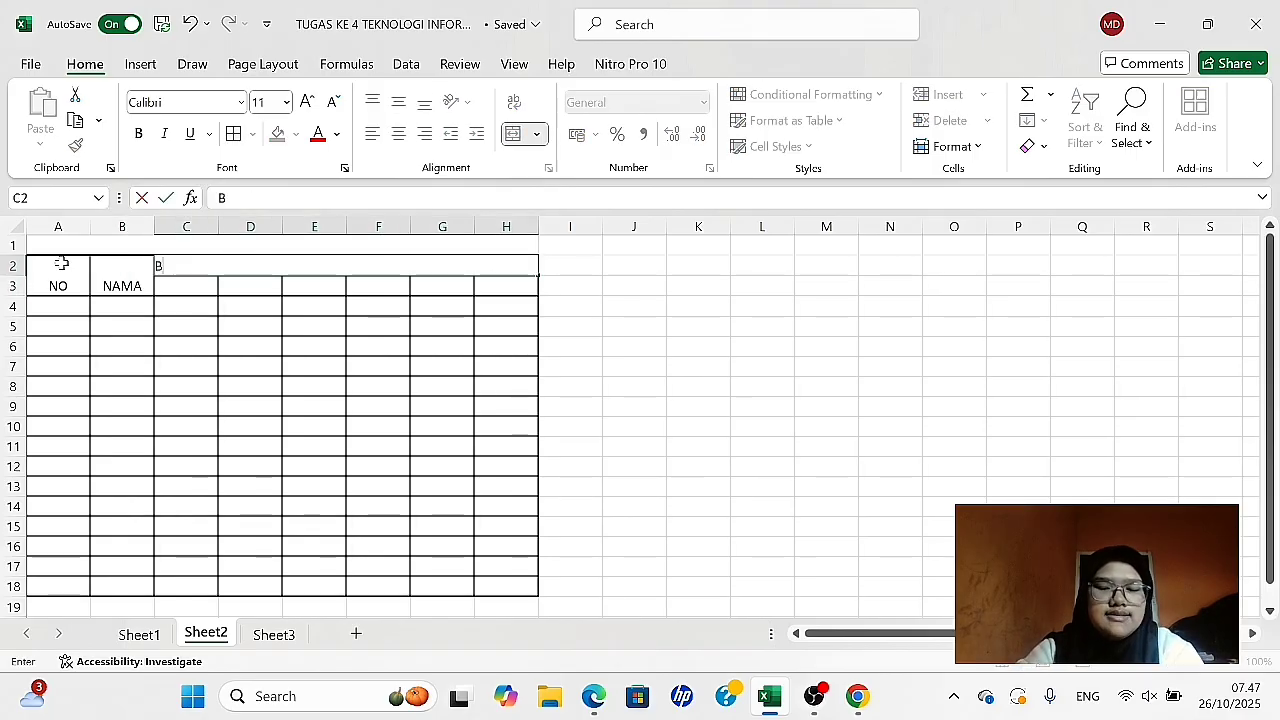
text(ULAN)
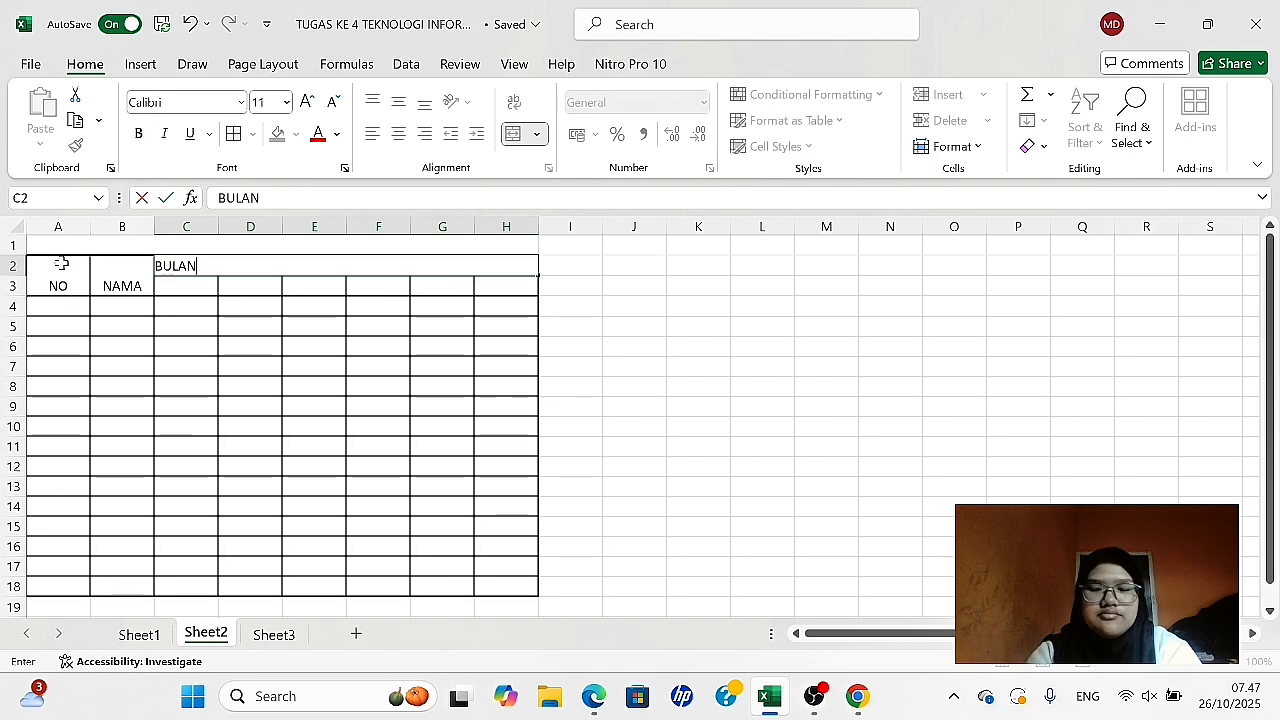
key(Return)
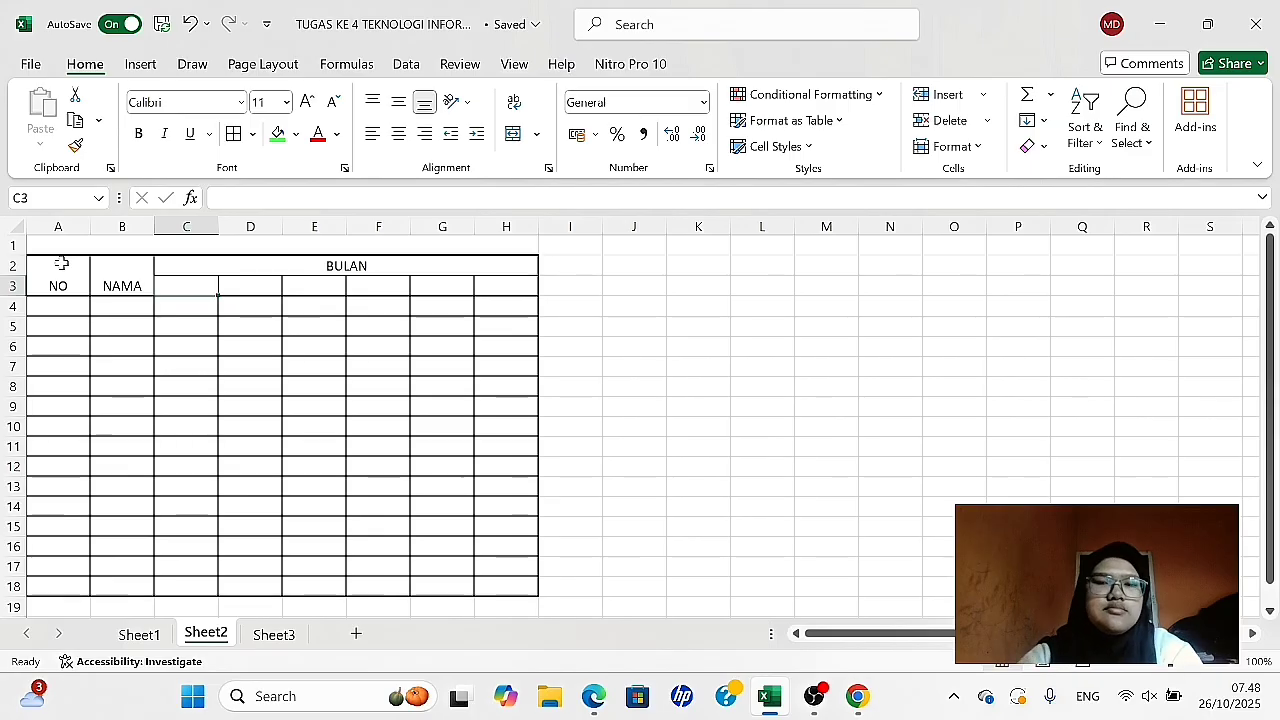
- Fill C3:H3 with the month headers JANUARI, FEBRUARI, MARET, APRIL, MEI and JUNI
text(JANUARI)
key(Tab)
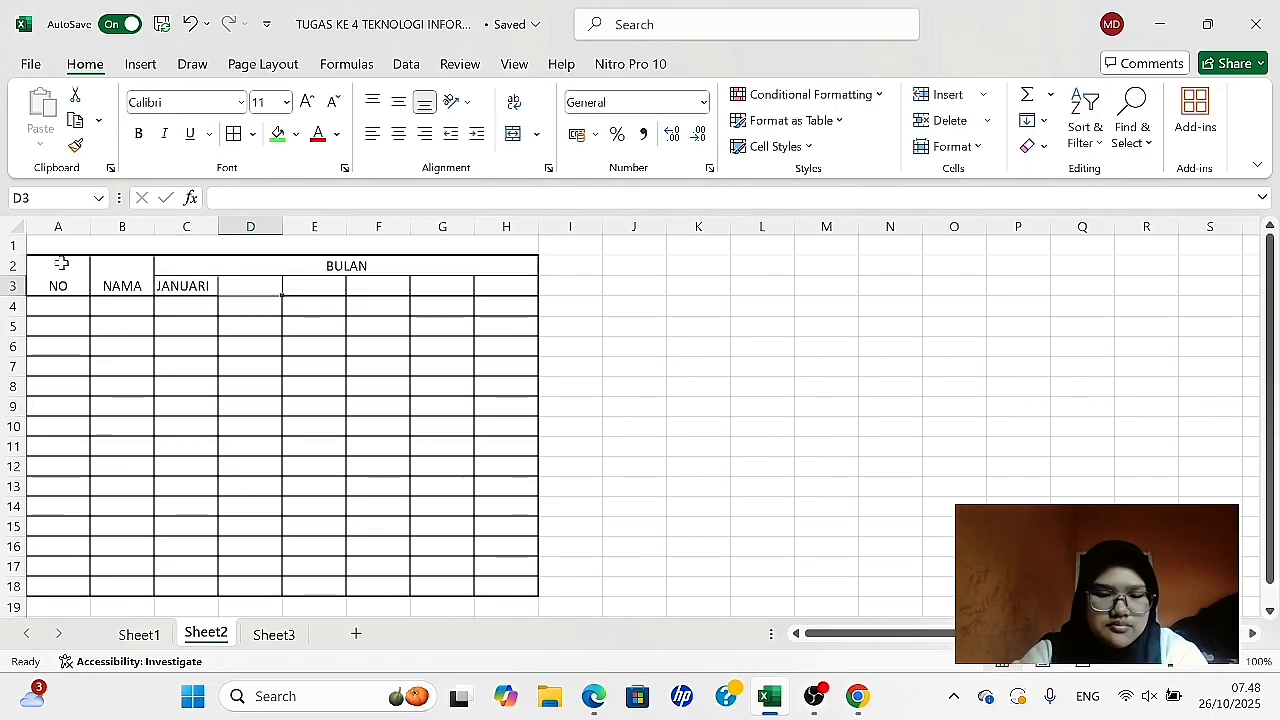
text(FEBRUARI)
key(Tab)
text(MARET	APRIL	MEI	JUNI)
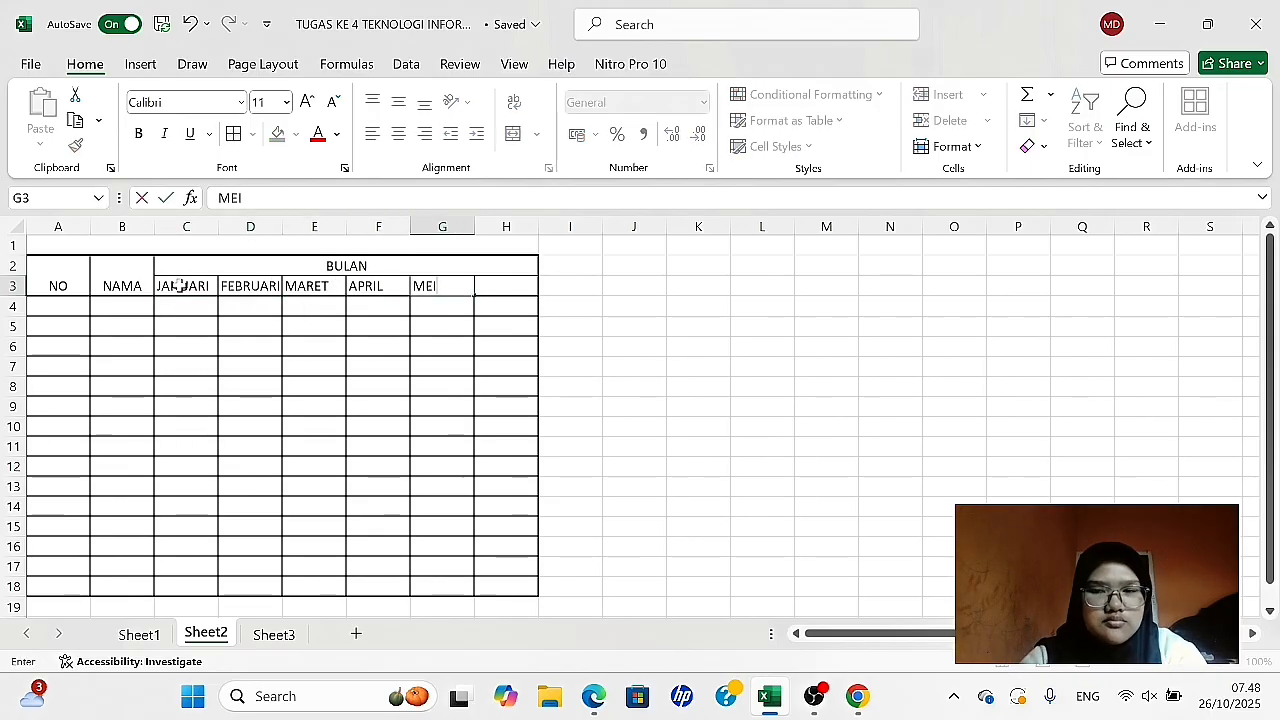
- Number the table rows from 1 to 15 in A4:A18 under NO
click(46, 311)
text(1)
key(Return)
text(2)
key(Return)
key(Return)
key(Up)
text(3 4 5 6 7 8 9 10 11 12 13 14 15)
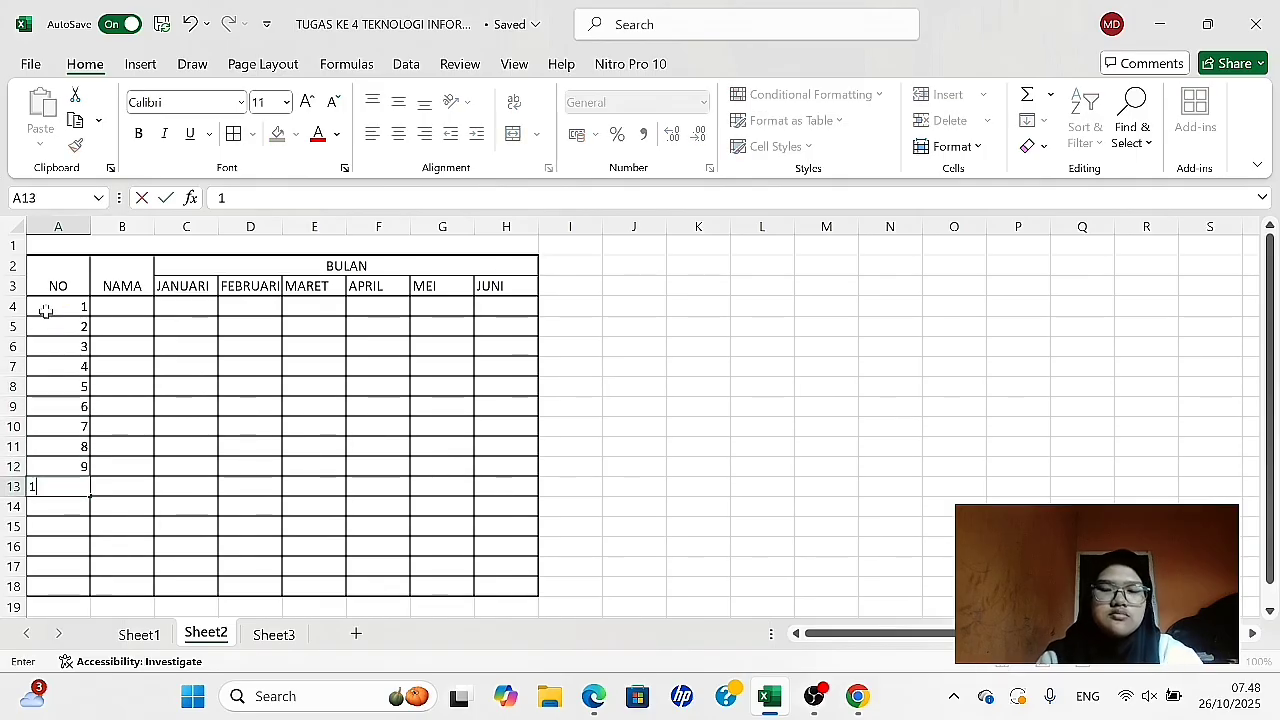
- Enter the first teacher's full name with title in B4 and autofit column B to it
click(122, 306)
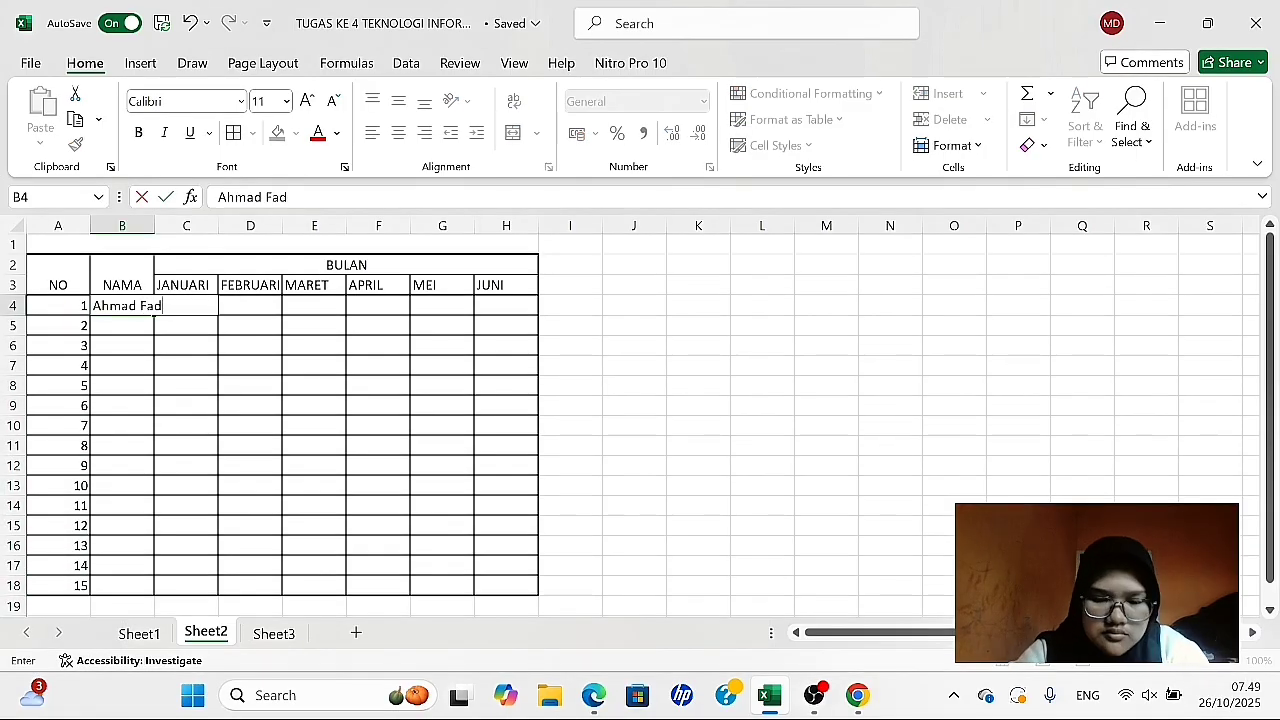
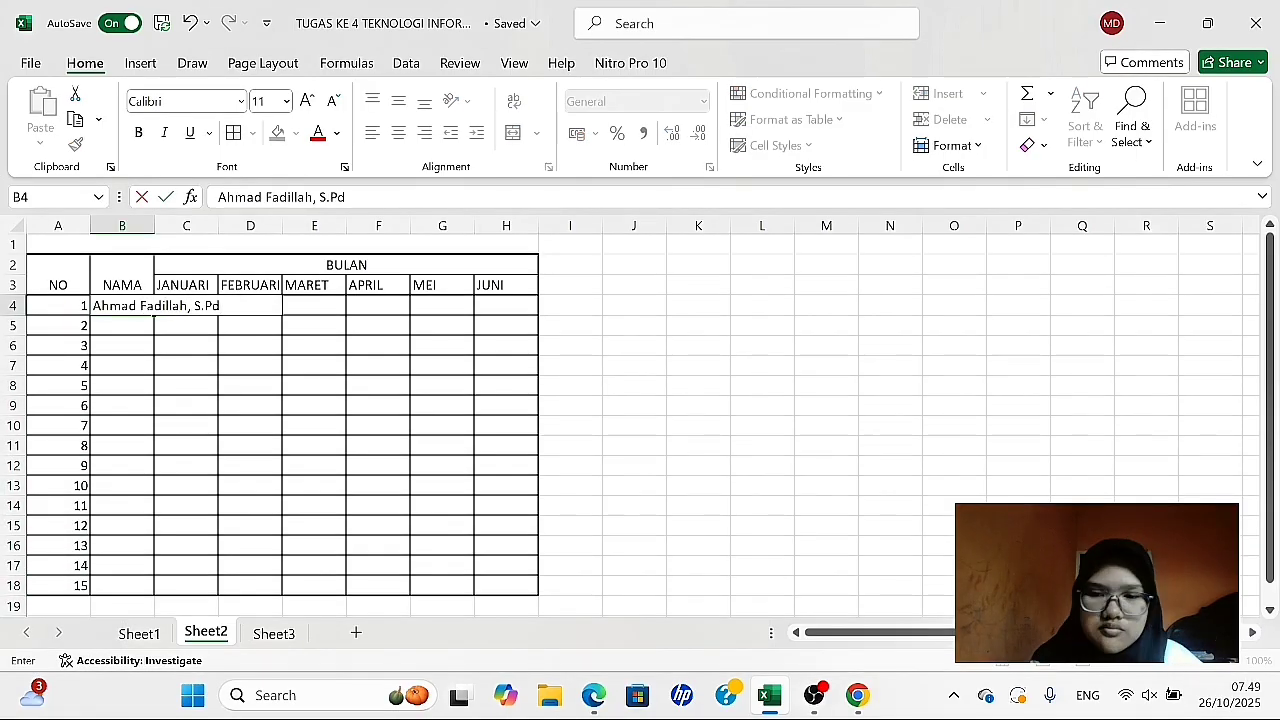
click(570, 345)
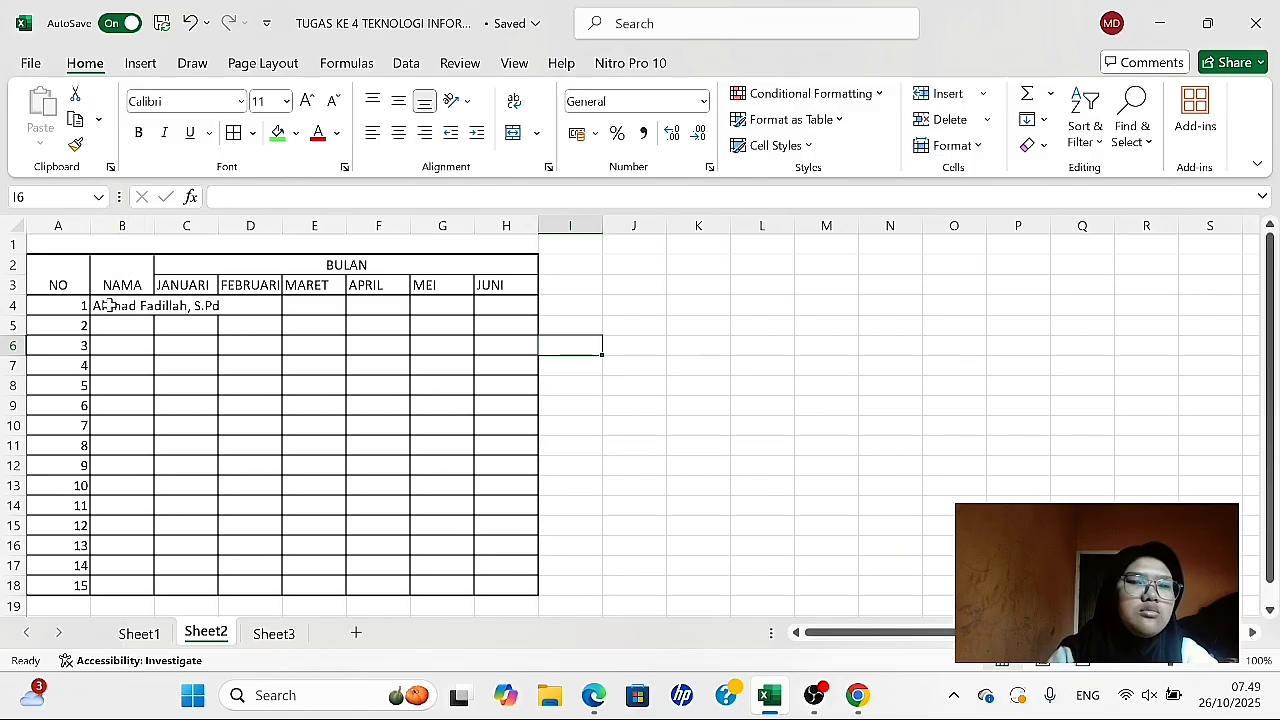
double_click(151, 227)
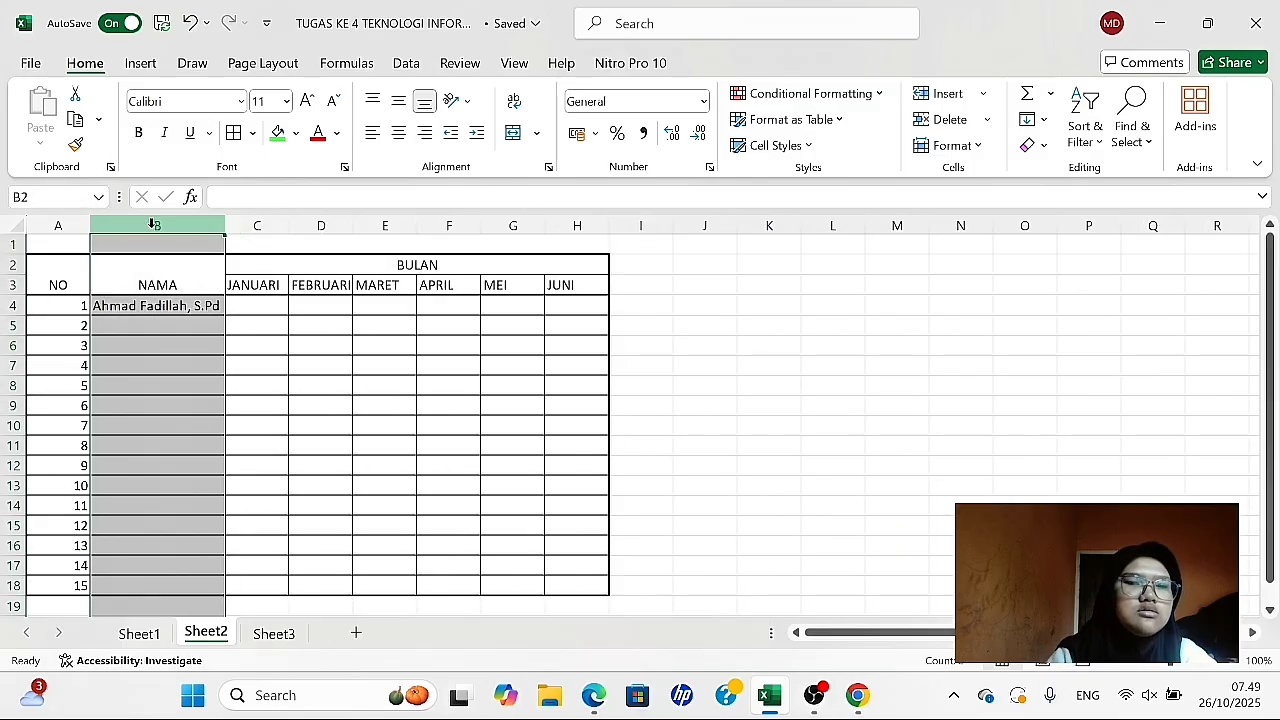
click(686, 330)
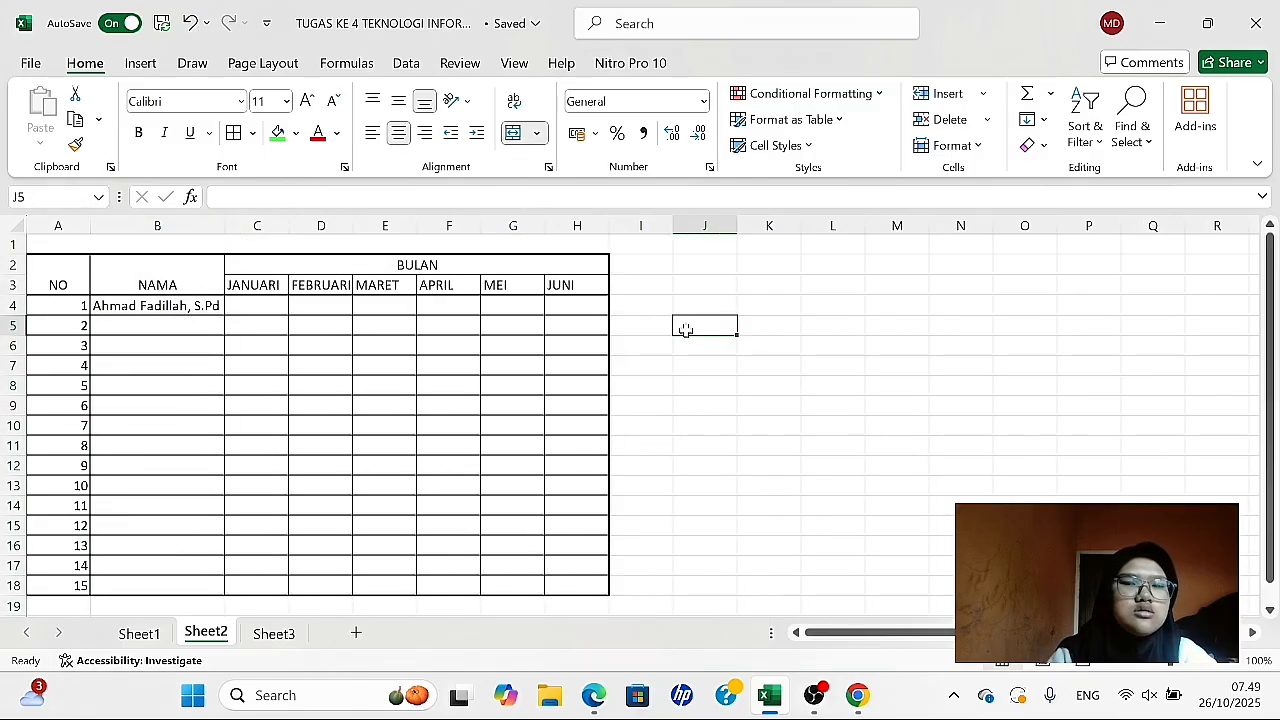
click(146, 328)
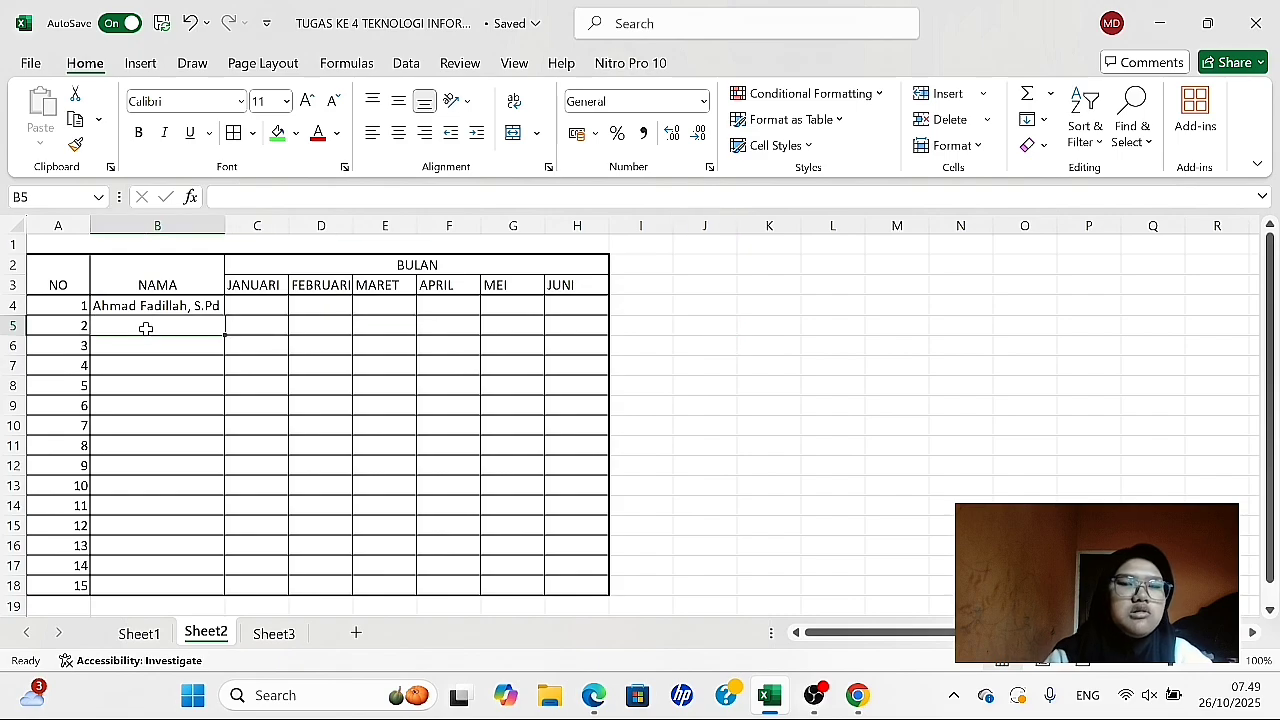
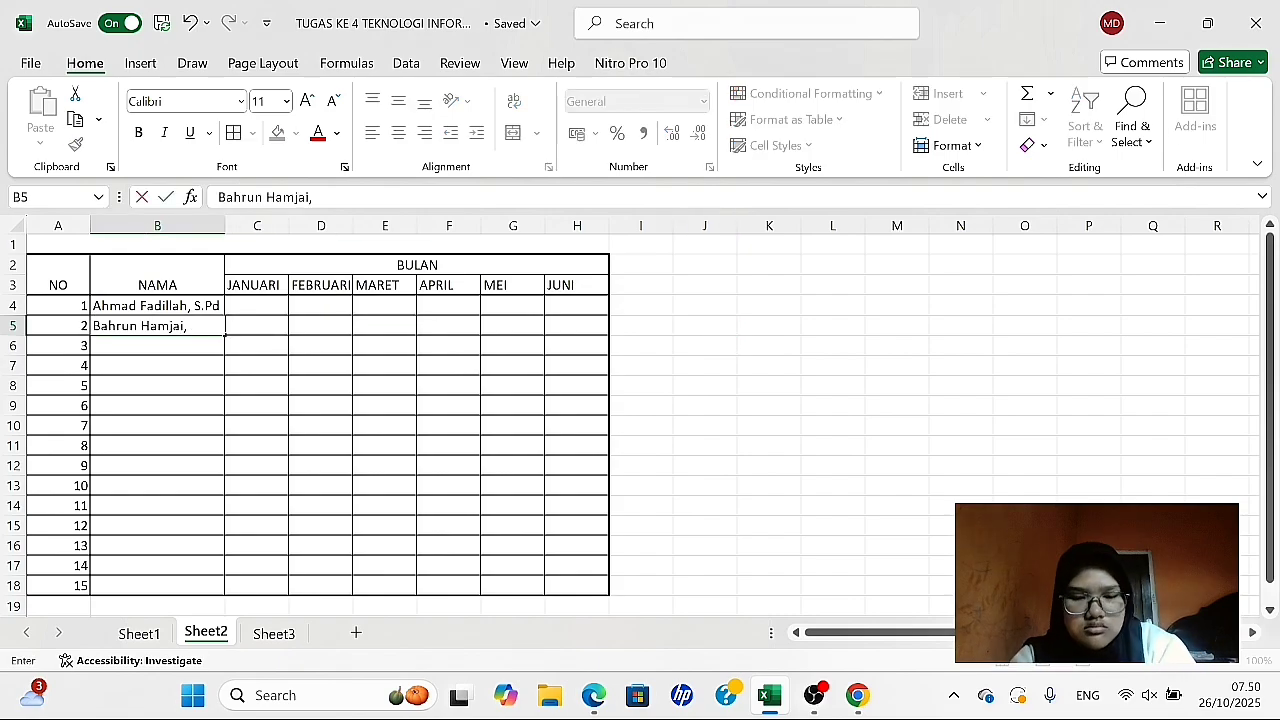
- Enter the remaining fourteen teachers' full names with titles in B5:B18 under NAMA
key(Return)
key(Return)
text(Jamaluddin, ST)
key(Return)
key(Return)
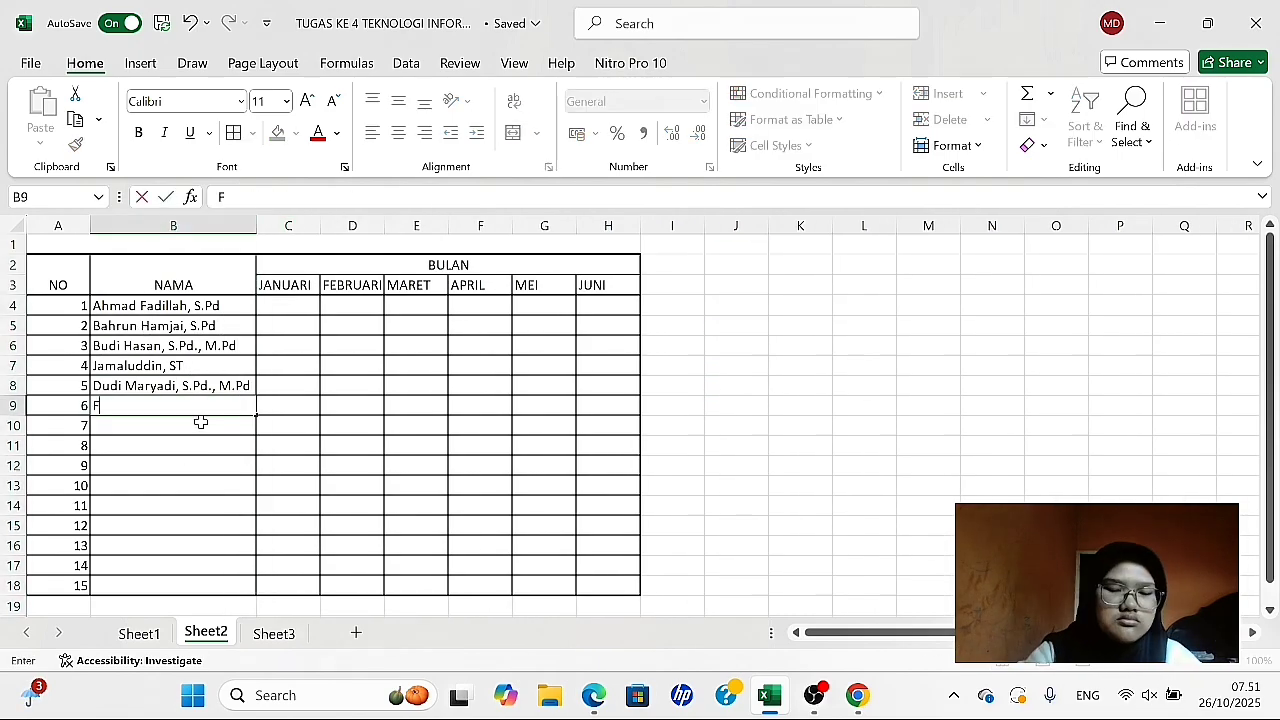
key(Return)
text(NununG, S.Kom)
key(Return)
key(Return)
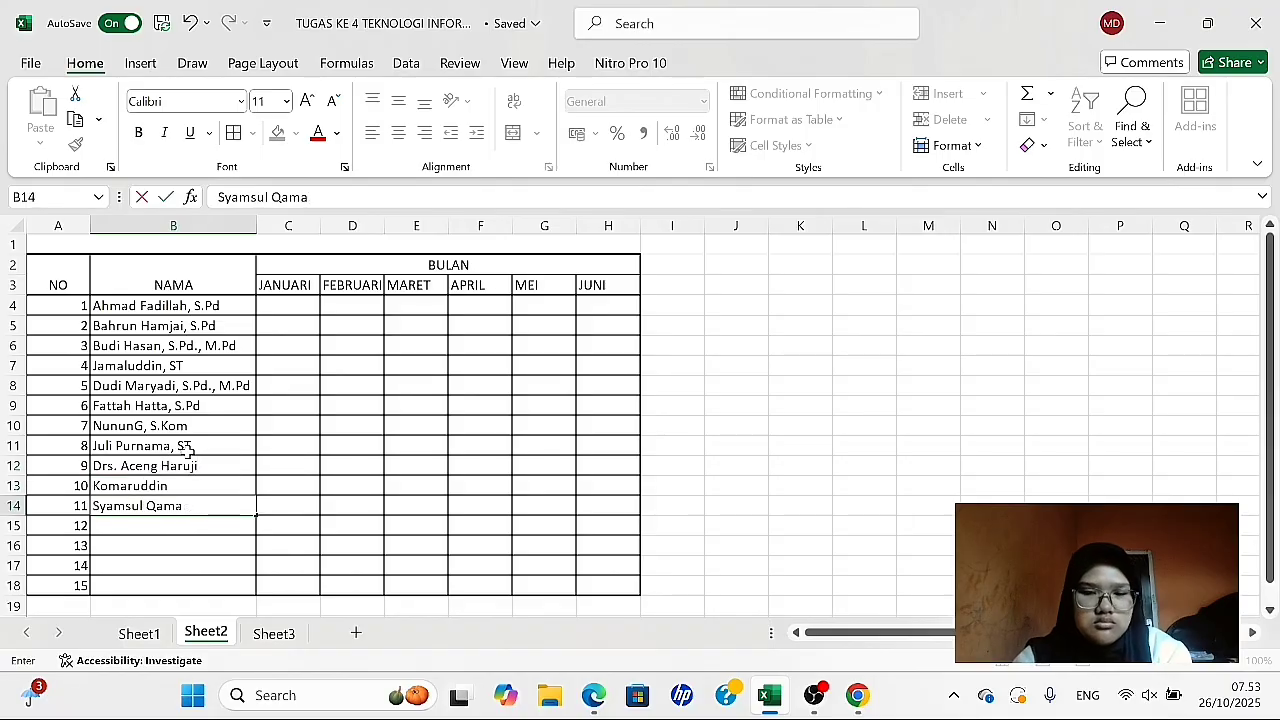
- Fill the JANUARI absences in C4:C18 with 0, 2, 3, 0, 0, 1, 3, 2, 1, 1, 0, 0, 1, 1, 2
click(288, 305)
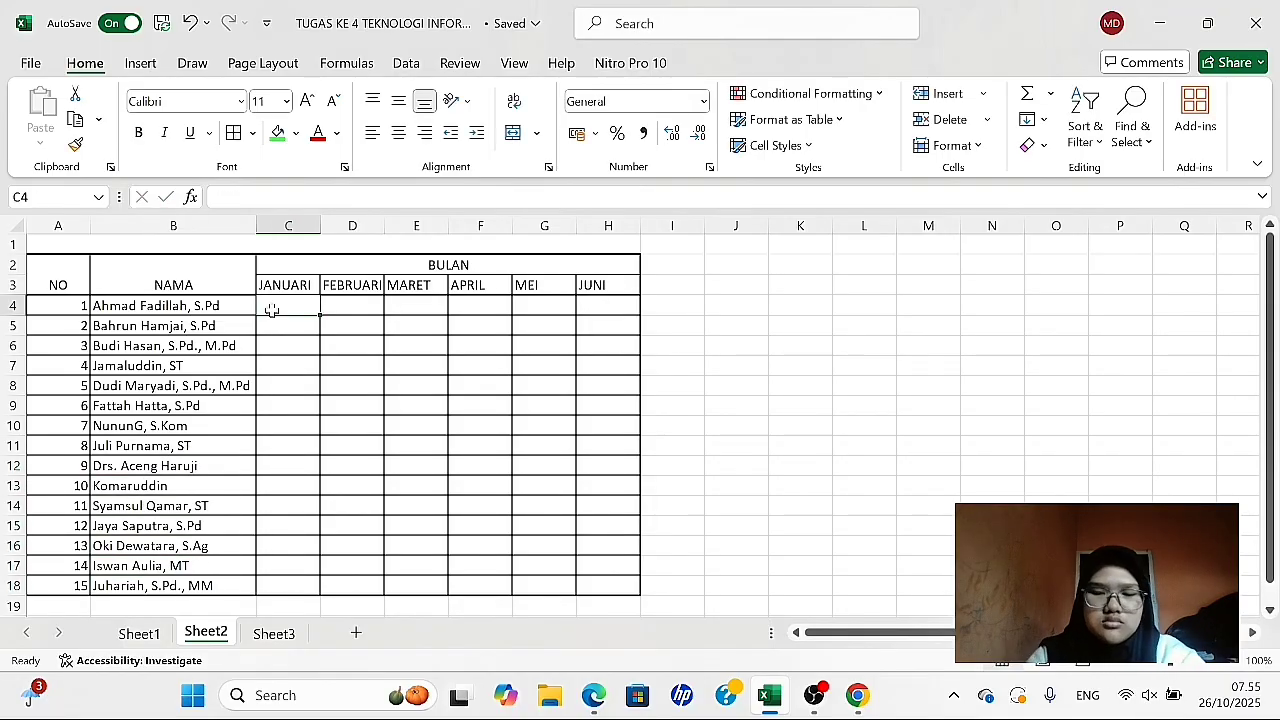
text(0 2 3 0 0 )
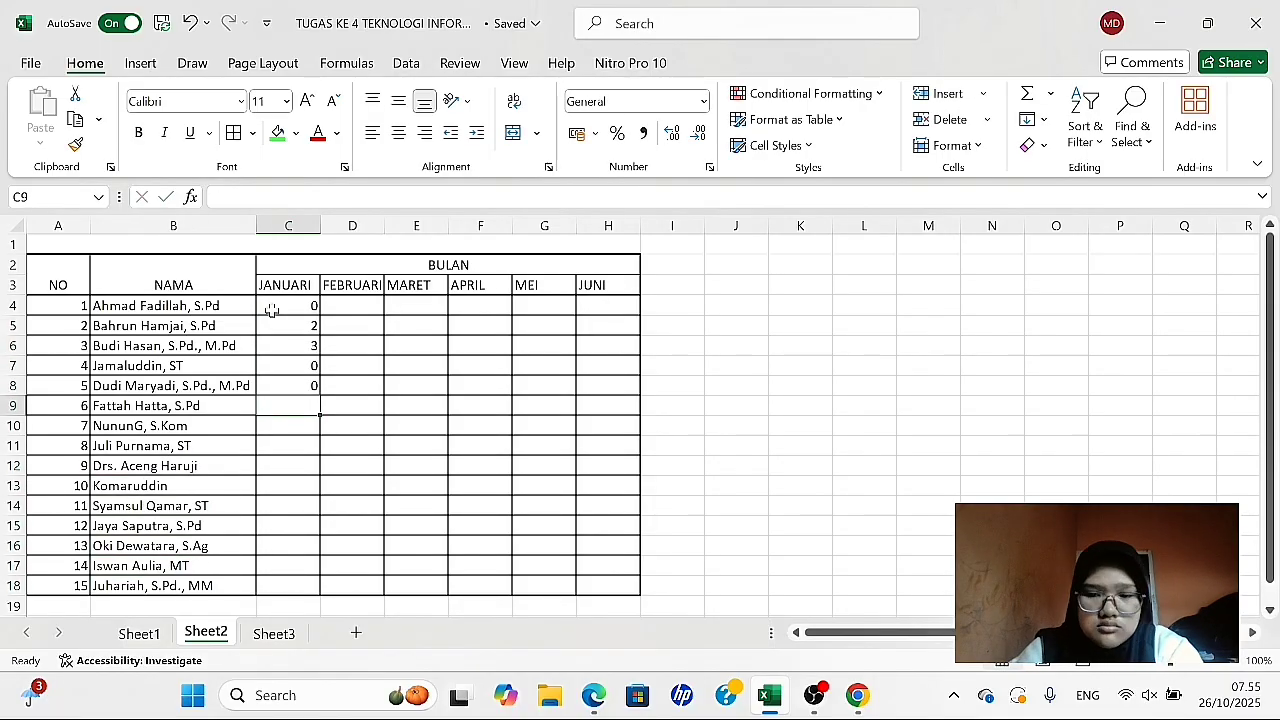
text(1 3 2 1 1 0 0 1 1 2)
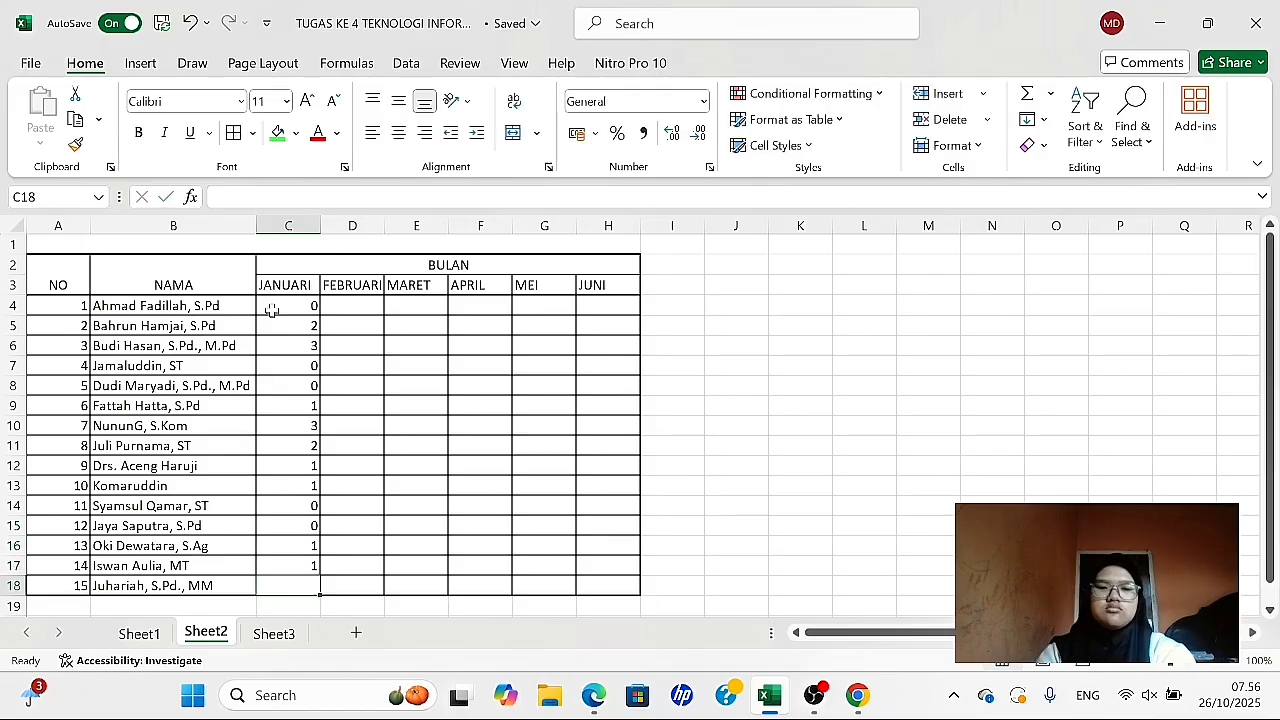
- Fill the FEBRUARI absences in D4:D18 with 1, 3, 3, 2, 3, 1, 0, 0, 0, 3, 1, 3, 0, 0, 3
key(Tab)
text(3)
key(Up)
text(0)
key(Up)
text(0)
key(Up)
text(3)
key(Up)
text(1)
key(Up)
text(3)
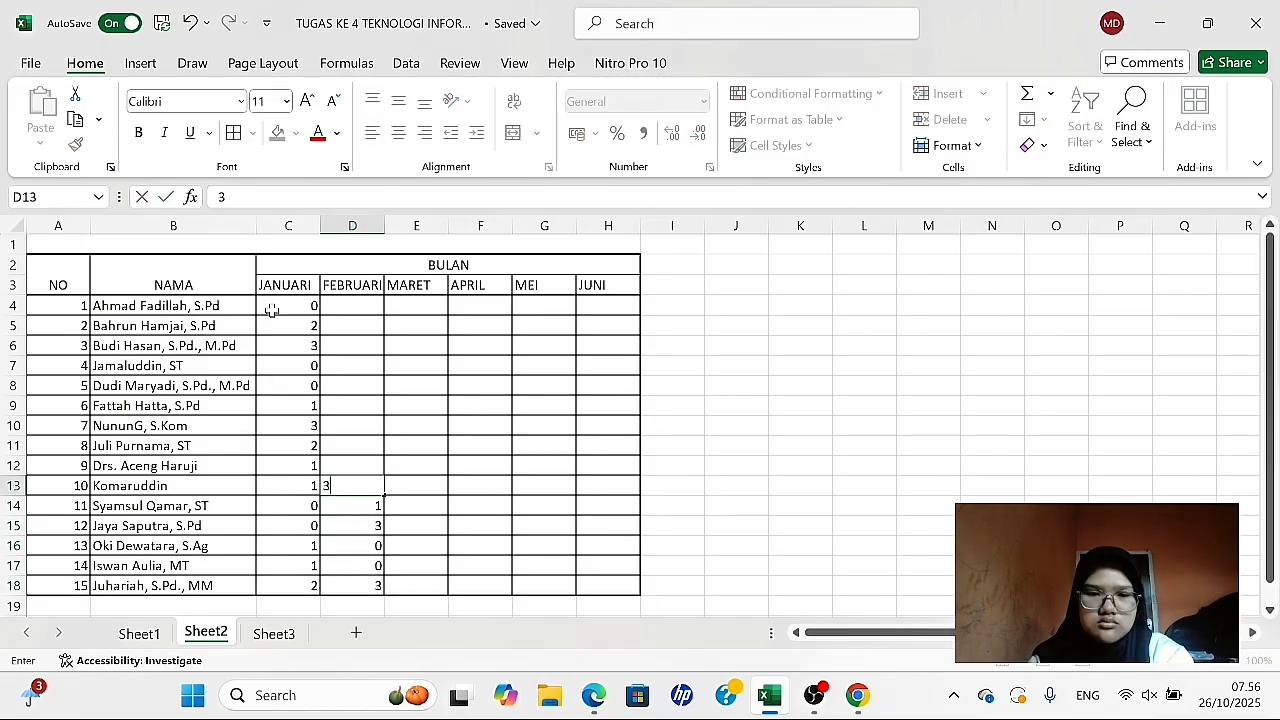
key(Up)
text(0)
key(Up)
text(1)
key(Up)
text(3)
key(Up)
text(2)
key(Up)
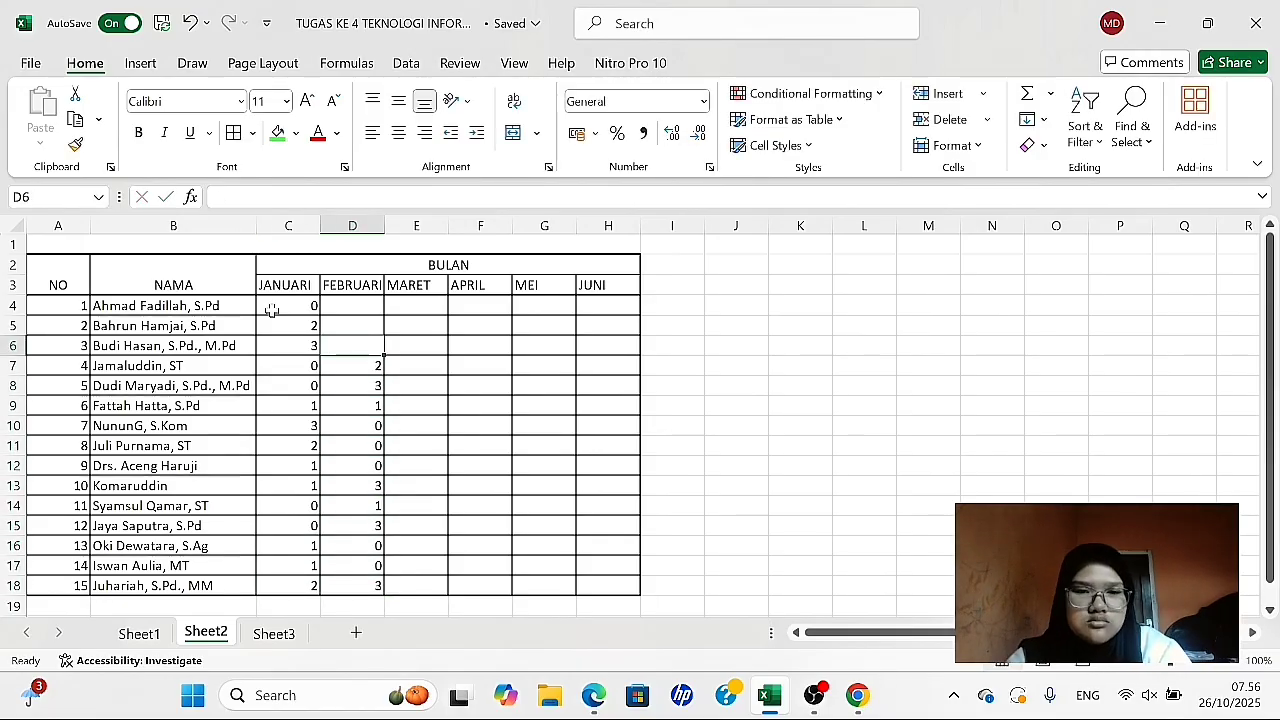
text(3)
key(Up)
- Fill the MARET absences in E4:E18 with 0, 3, 0, 4, 0, 4, 3, 1, 2, 3, 2, 2, 3, 3, 0
text(3 0 4 0 4 3 1 2 )
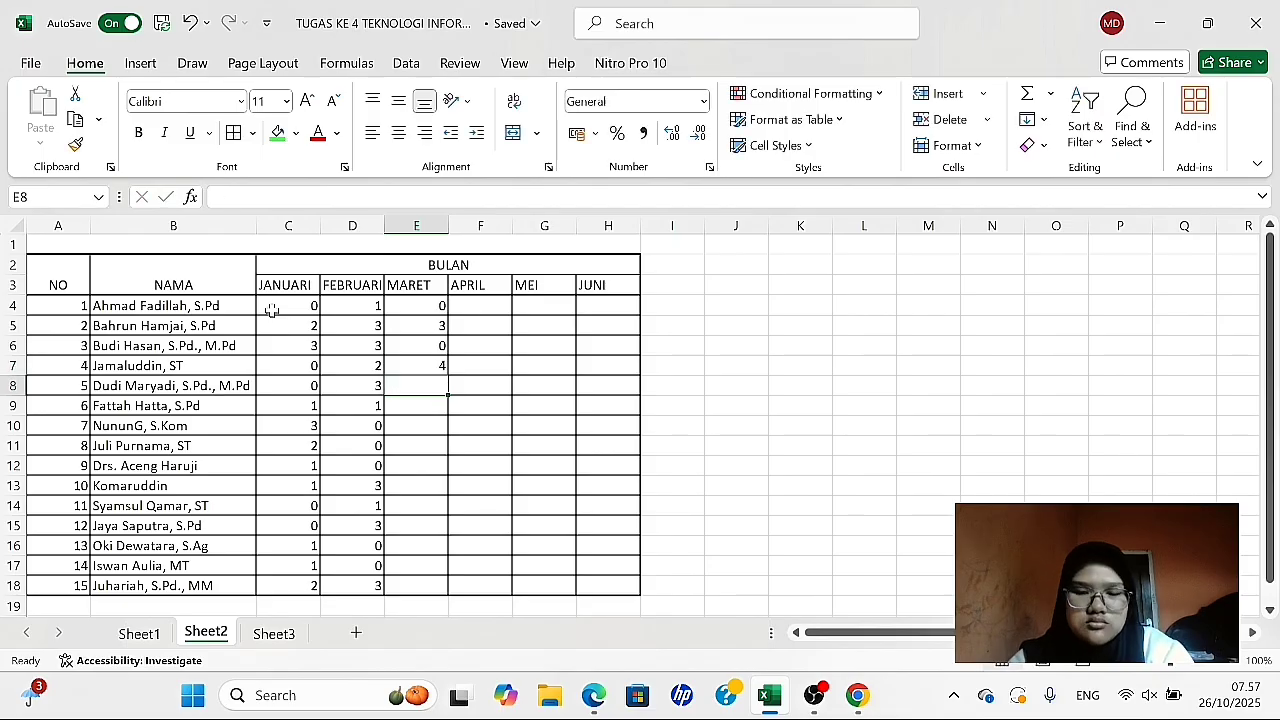
text(3)
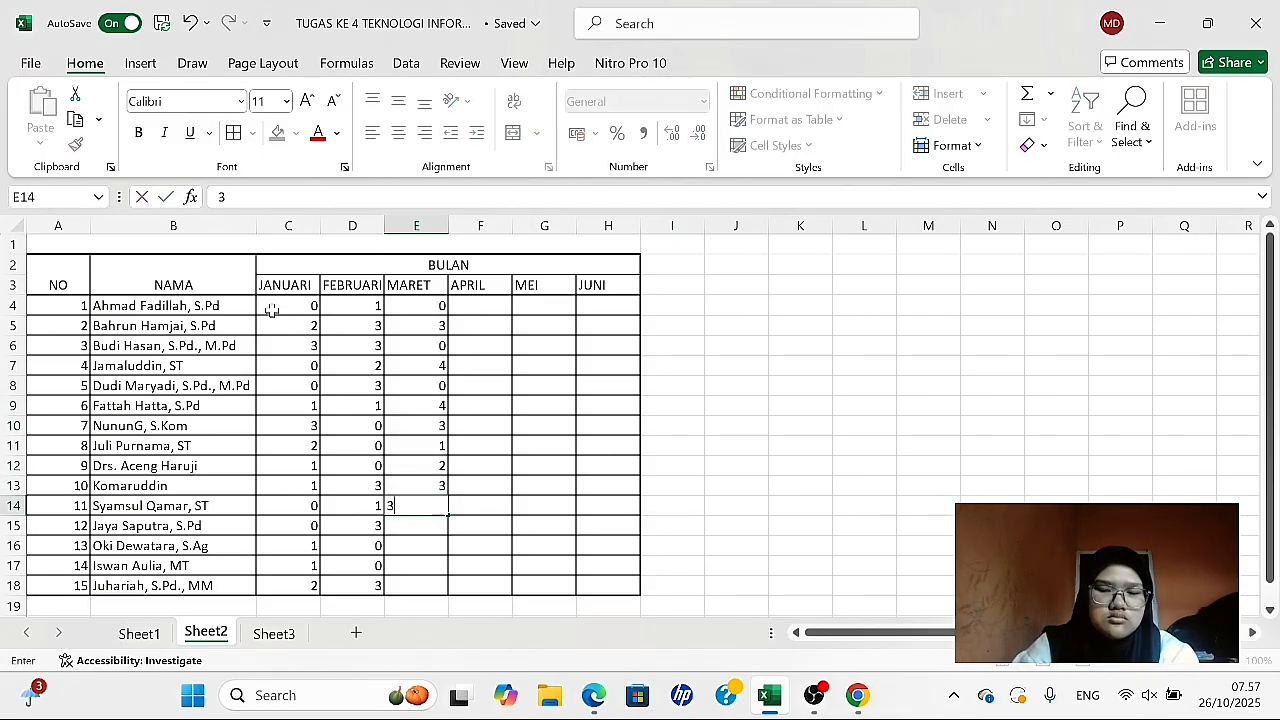
text( 2 2 3 3 0	0)
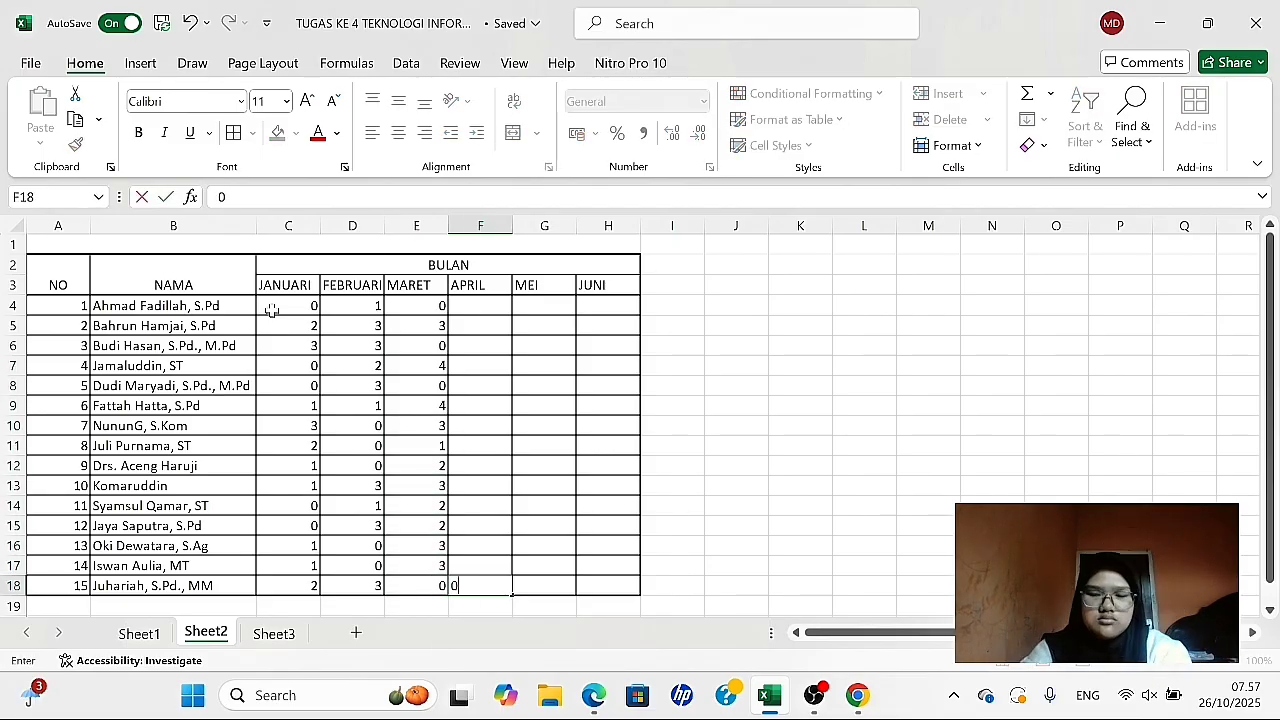
- Fill the APRIL absences in F4:F18 with 1, 2, 4, 3, 0, 3, 0, 3, 4, 0, 1, 0, 1, 2, 0
key(Up)
text(2)
key(Up)
text(1)
key(Up)
text(0)
key(Up)
text(1)
key(Up)
text(0)
key(Up)
text(4)
key(Up)
text(3)
key(Up)
text(0)
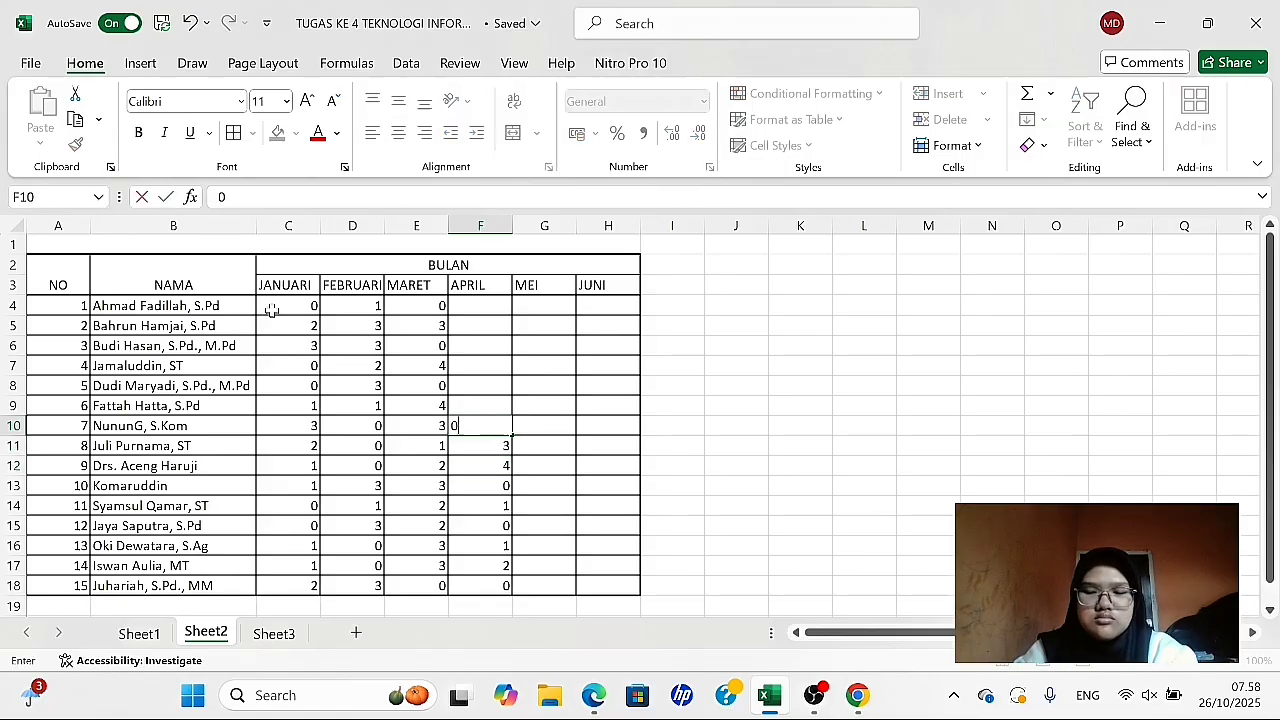
key(Up)
text(3)
key(Up)
key(0)
key(Up)
key(3)
key(Up)
key(4)
key(Up)
key(2)
key(Up)
key(1)
key(Right)
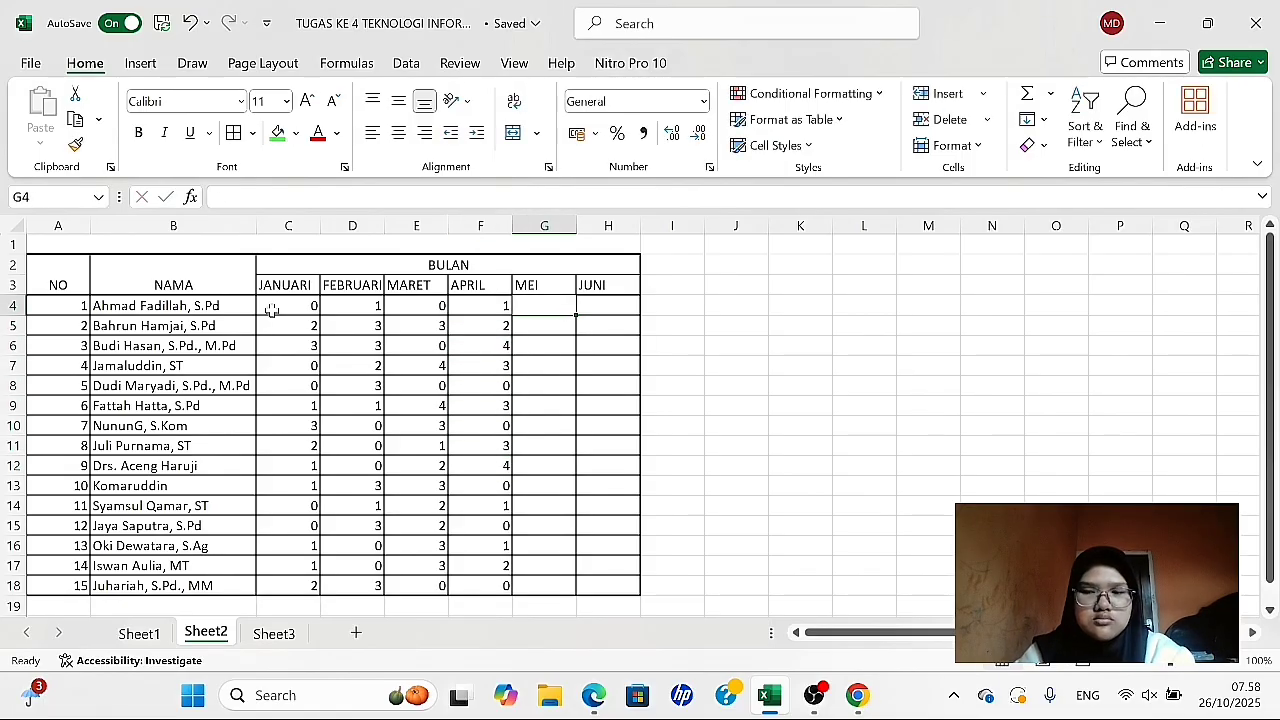
- Fill the MEI absences in G4:G18 with 1, 1, 3, 0, 1, 0, 2, 0, 3, 2, 1, 1, 0, 0, 2
text(1 1 4)
key(BackSpace)
text(3 0 1 0)
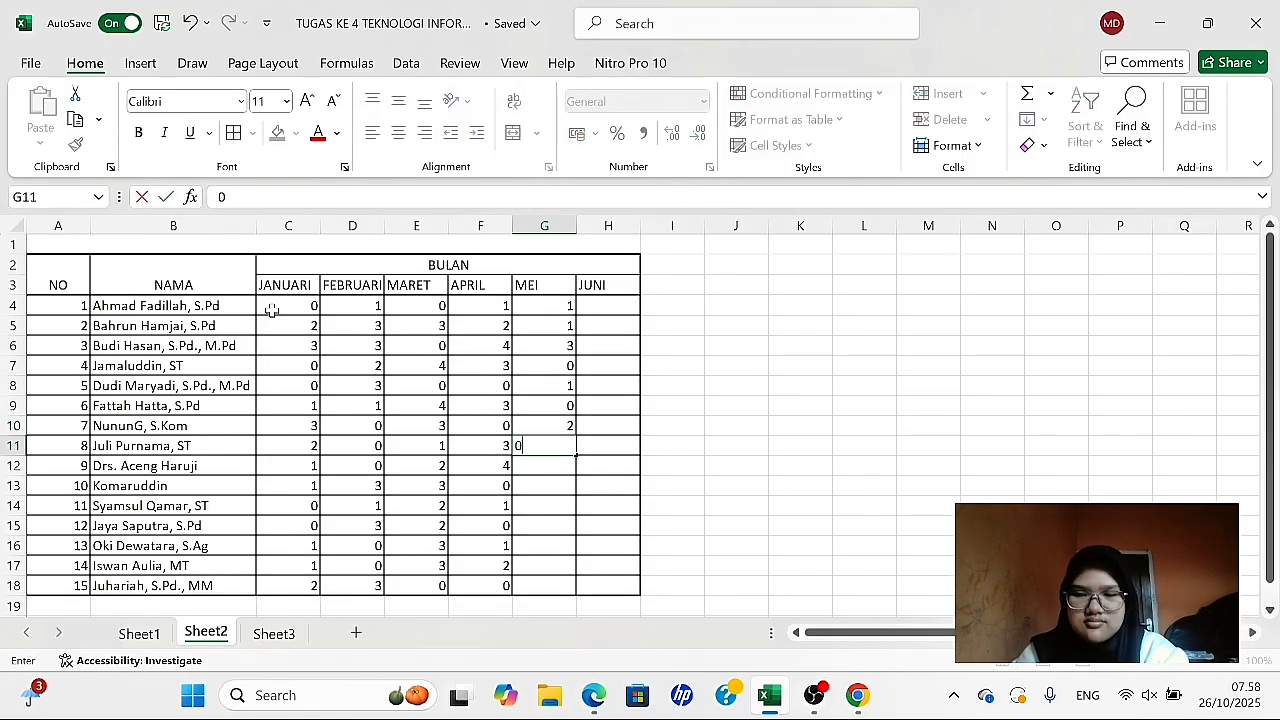
text( 2 0 3 2 1 1 0 0 2)
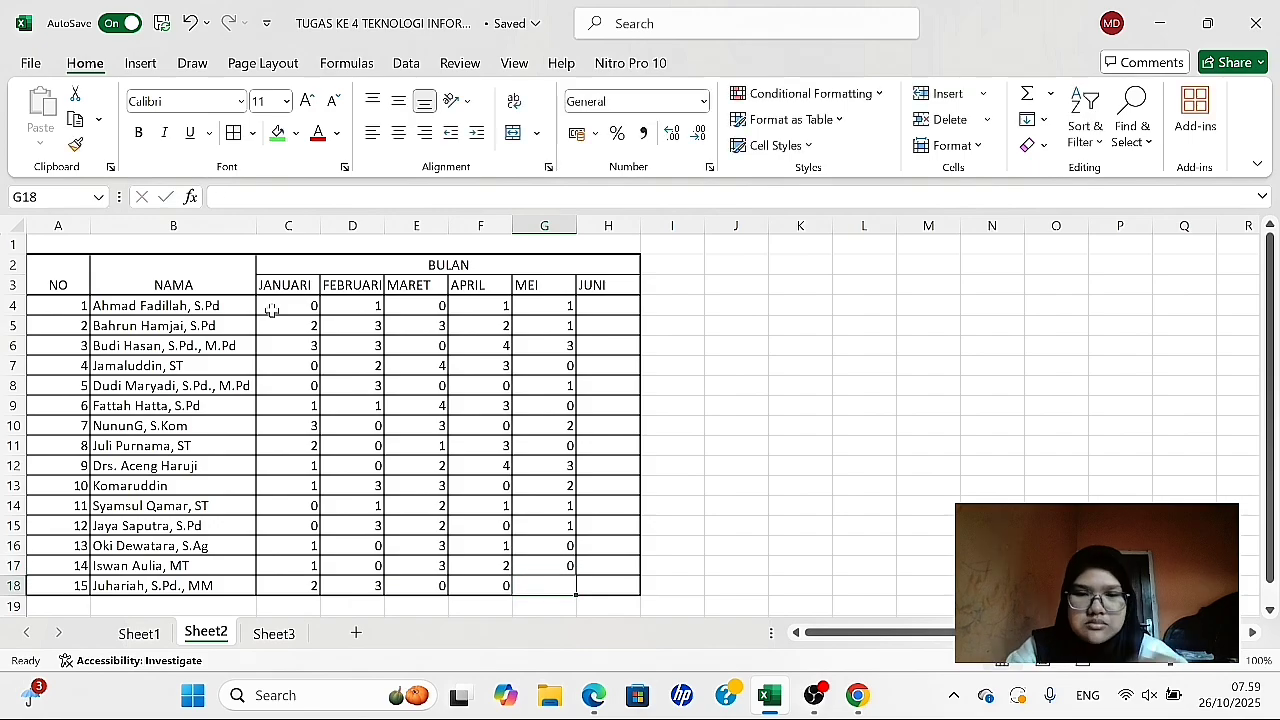
- Fill the JUNI absences in H4:H18 with 1, 0, 1, 2, 2, 2, 3, 2, 0, 3, 0, 2, 2, 2, 0
key(Right)
text(0)
key(Up)
text(2)
key(Up)
text(2)
key(Up)
key(2)
key(Up)
text(0)
key(Up)
text(3)
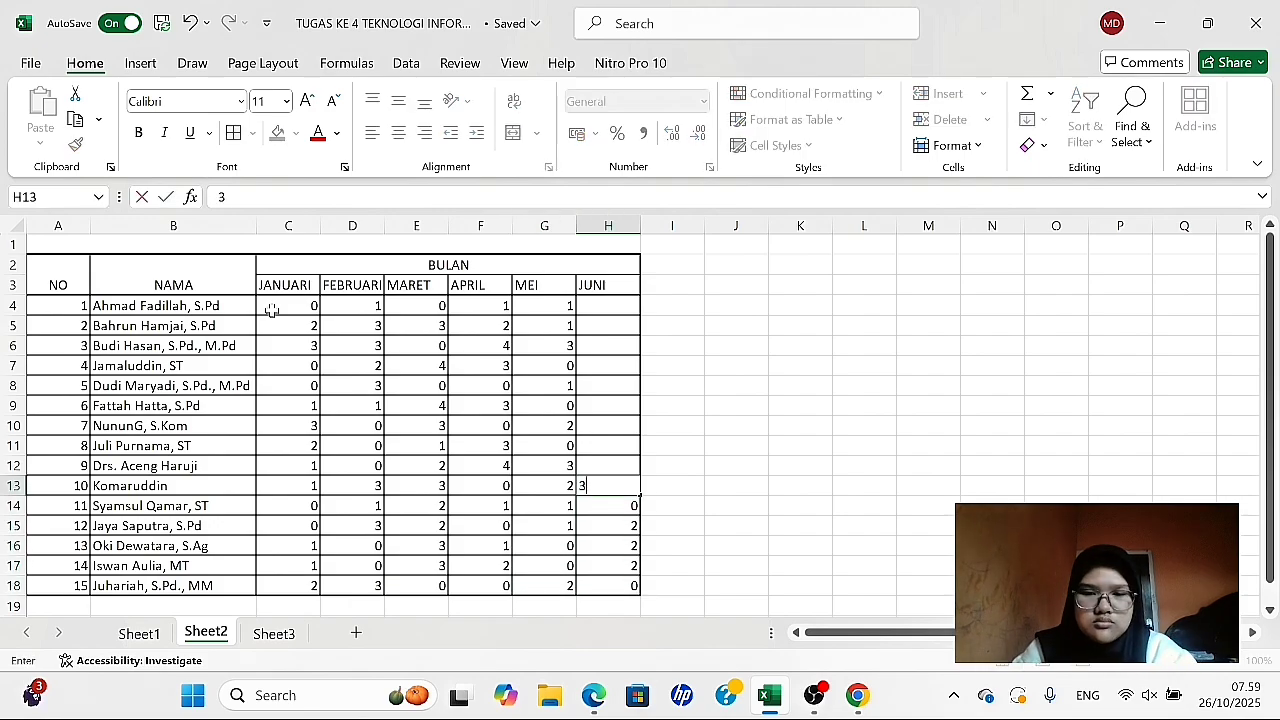
key(Up)
text(0)
key(Up)
key(2)
key(Up)
key(3)
key(Up)
key(2)
key(Up)
key(2)
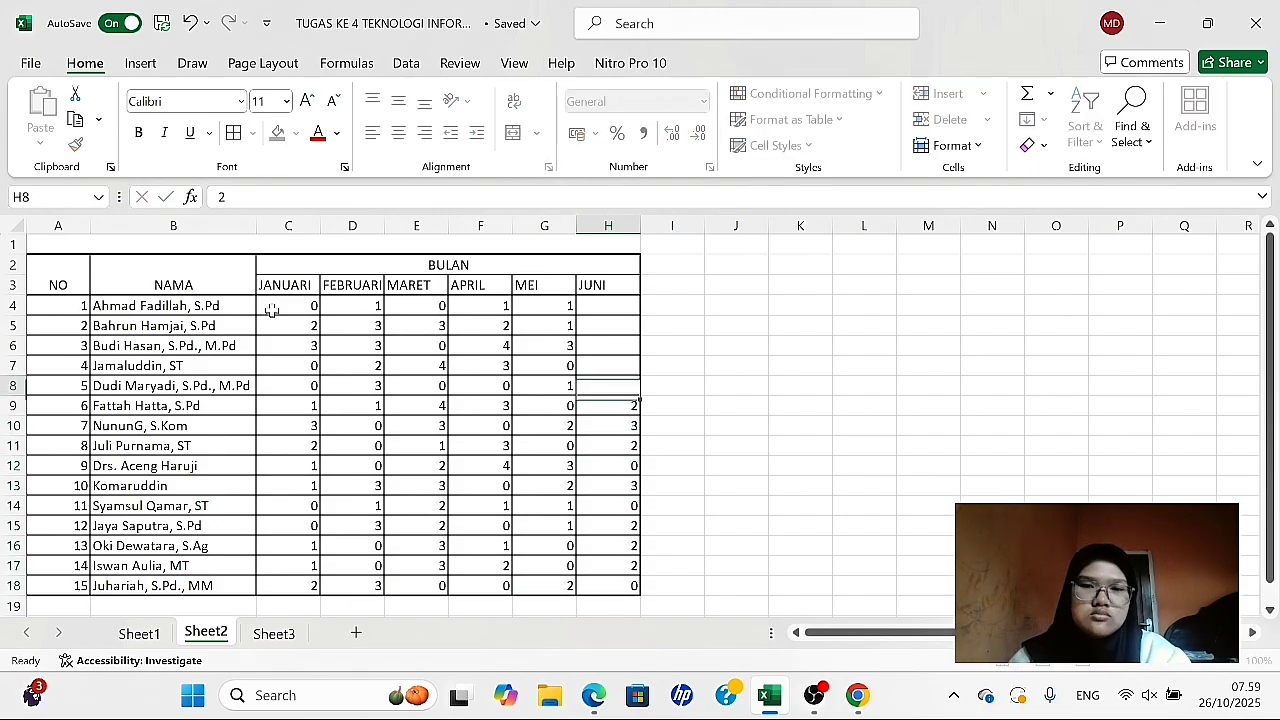
key(Up)
key(2)
key(Up)
key(1)
key(Up)
key(0)
key(Up)
key(1)
key(Up)
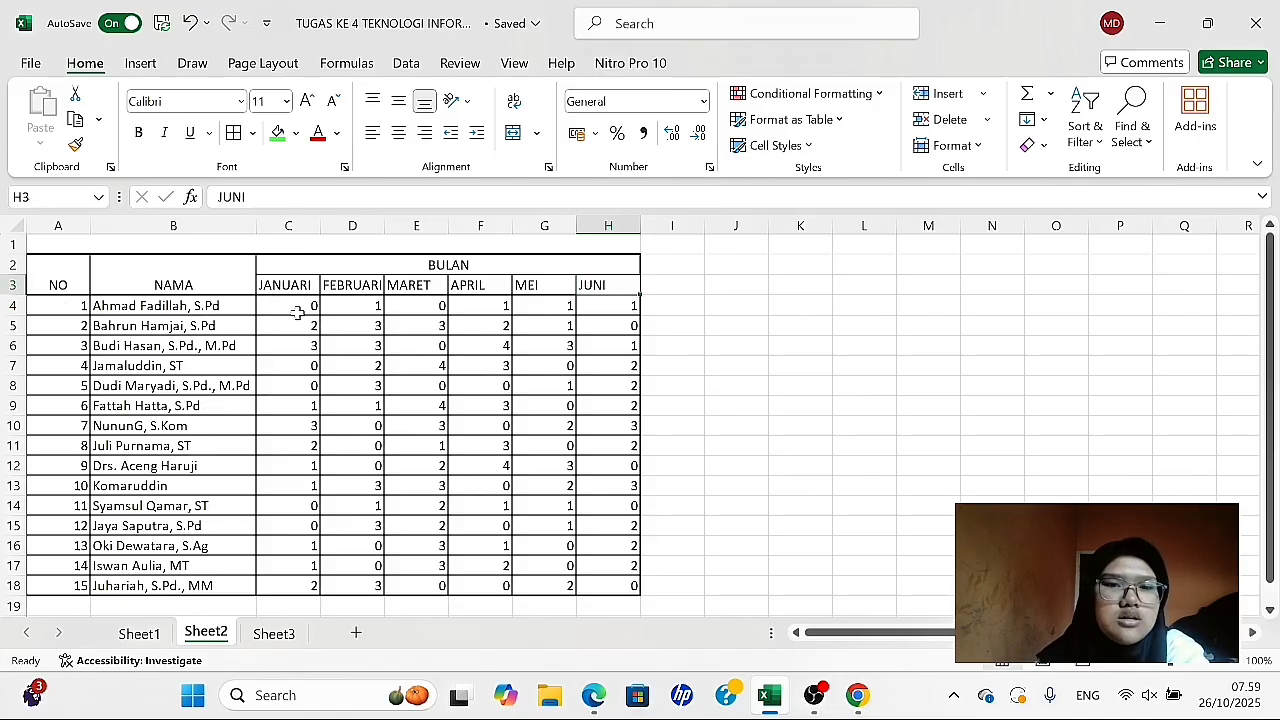
- Center the monthly absence values in C4:H18 both horizontally and vertically
drag(284, 306, 636, 488)
scroll(632, 486, up, 2)
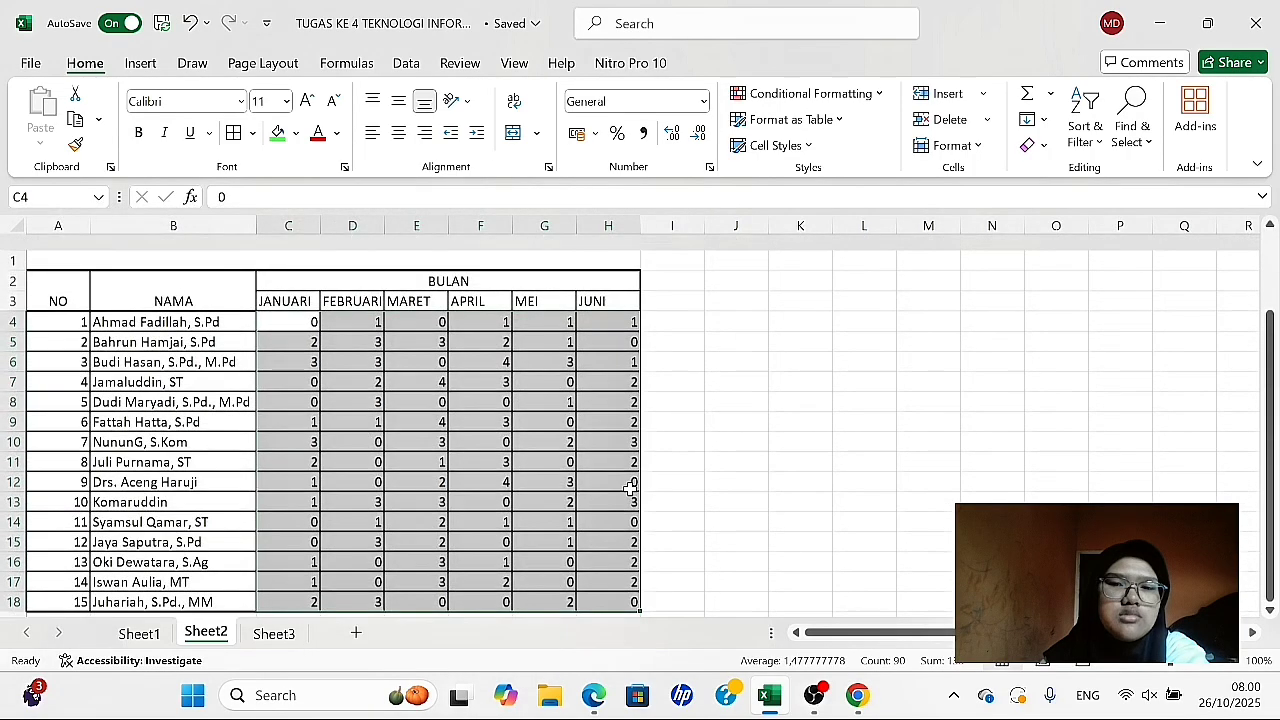
click(398, 134)
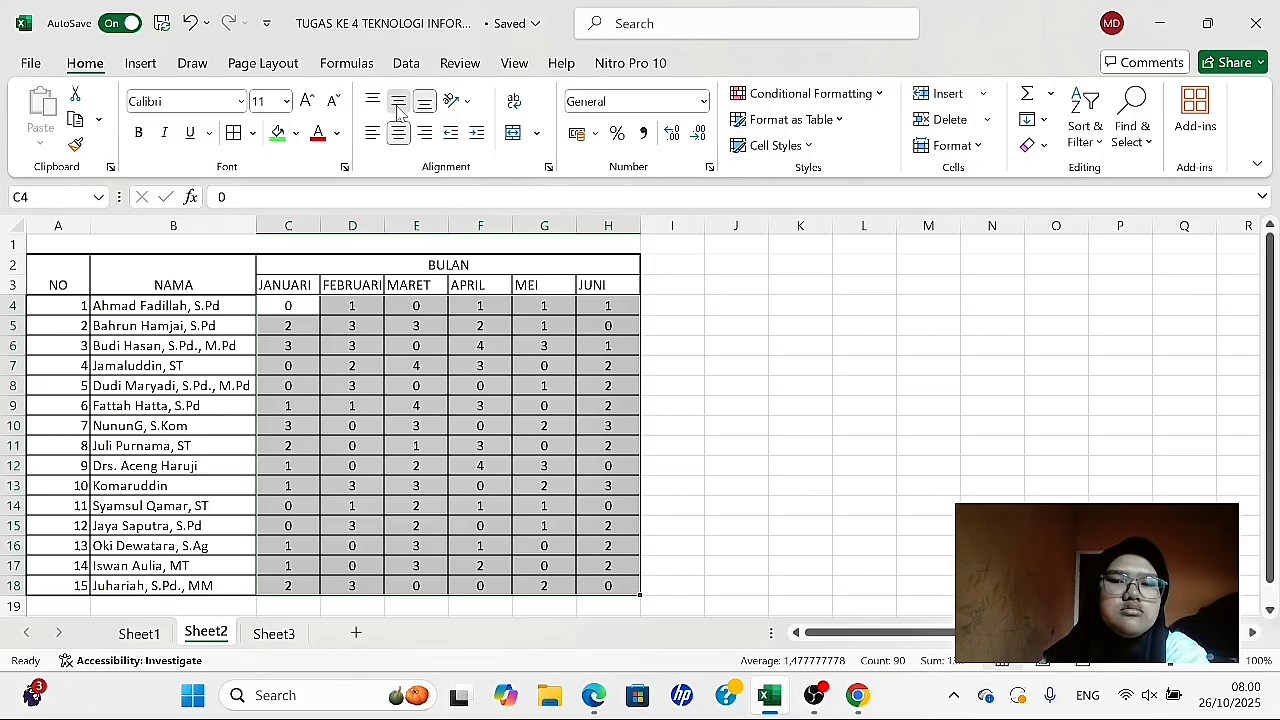
click(399, 106)
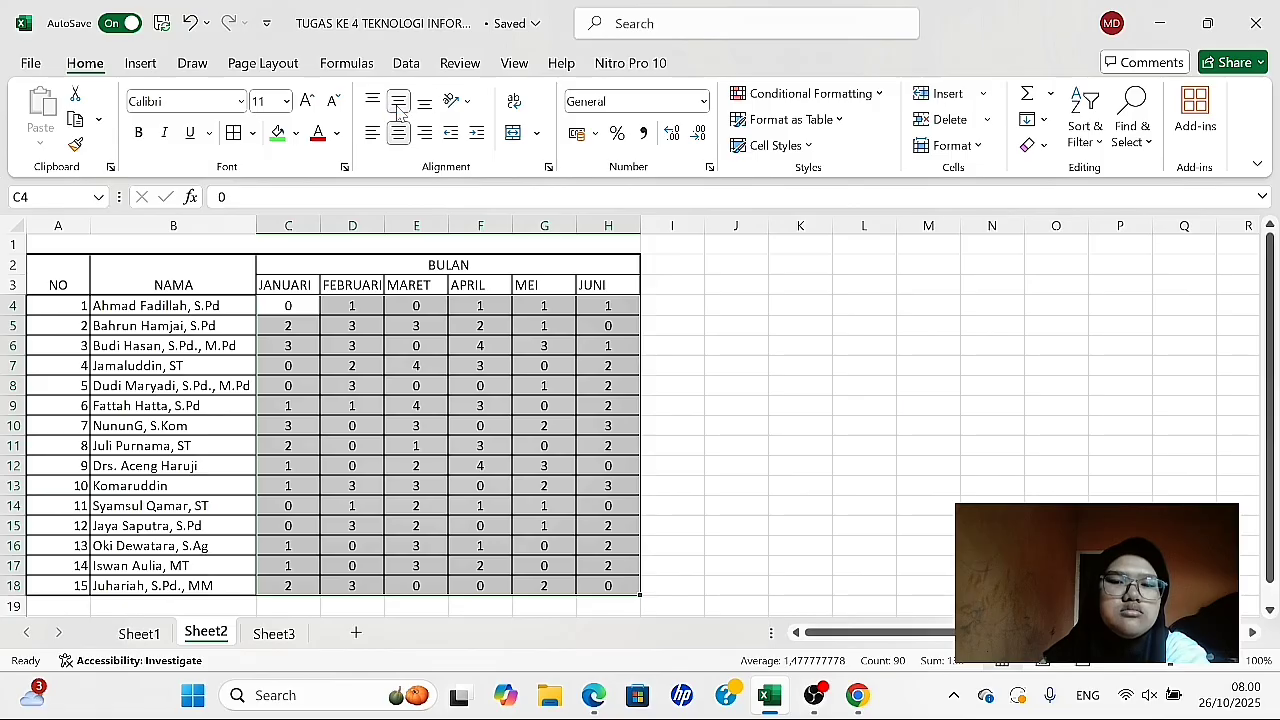
click(681, 340)
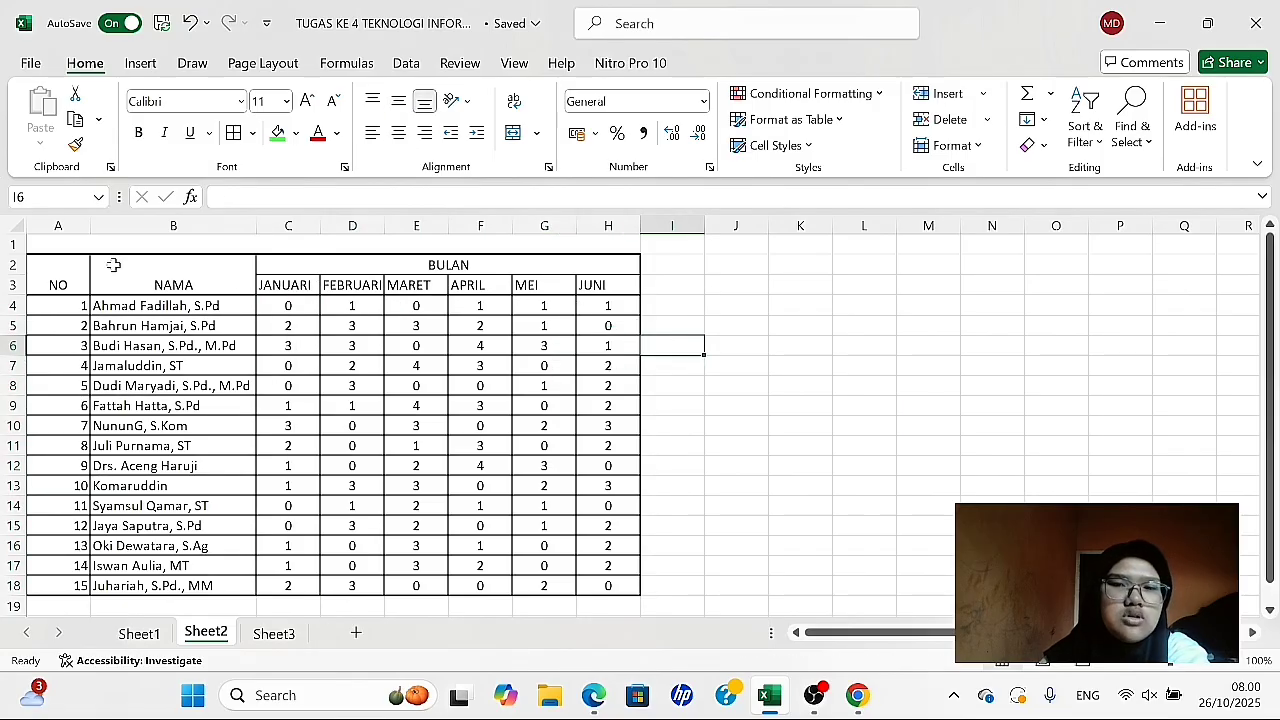
key(Up)
- Center the table headers in A2:H3 both horizontally and vertically
drag(53, 276, 337, 282)
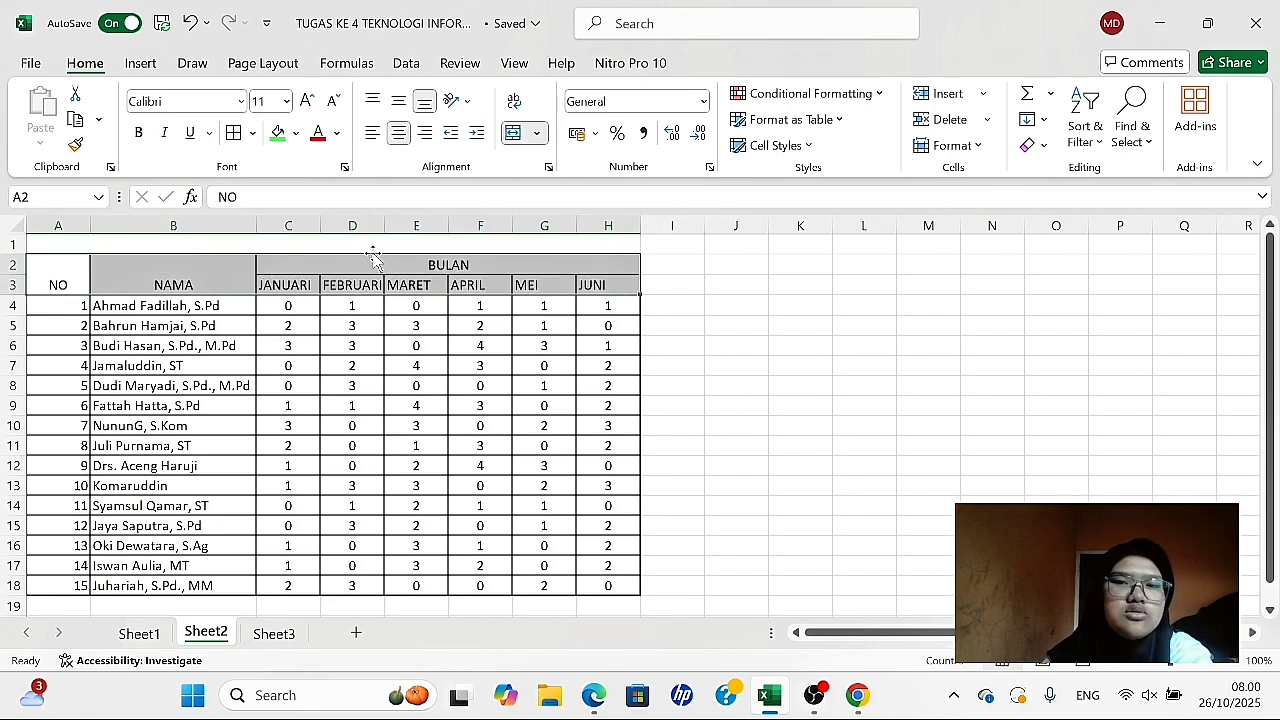
click(399, 133)
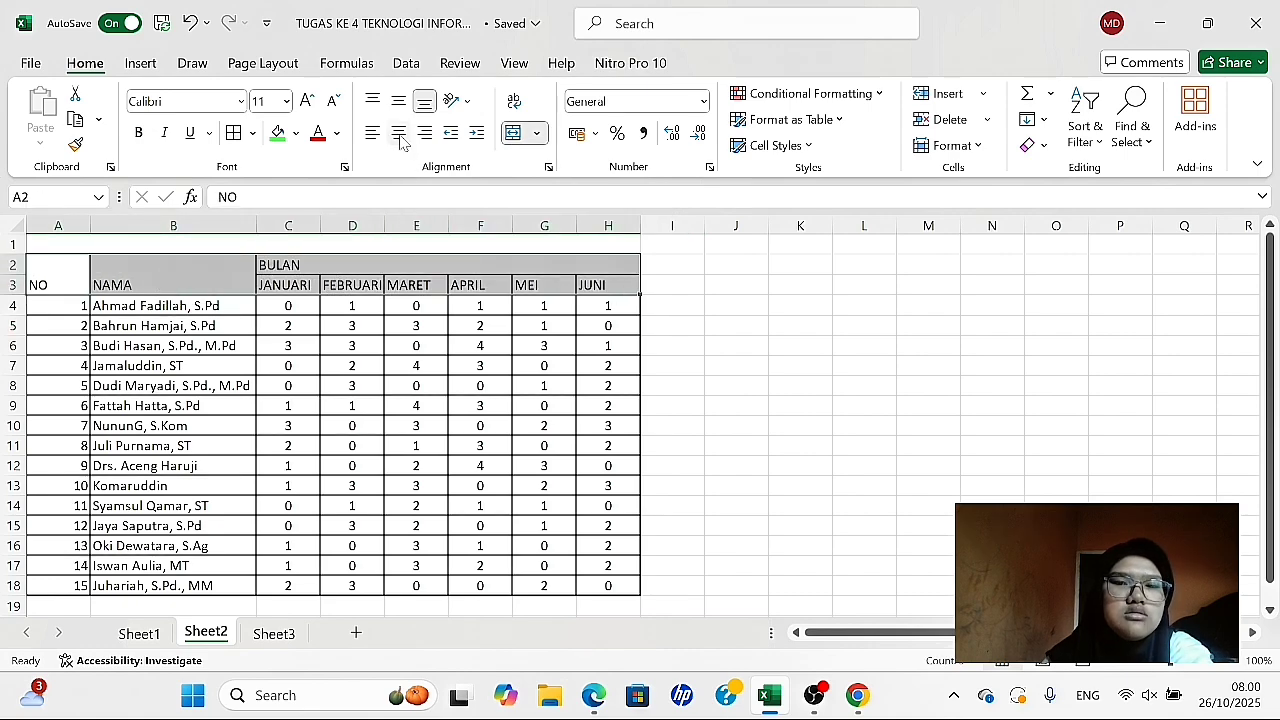
click(399, 133)
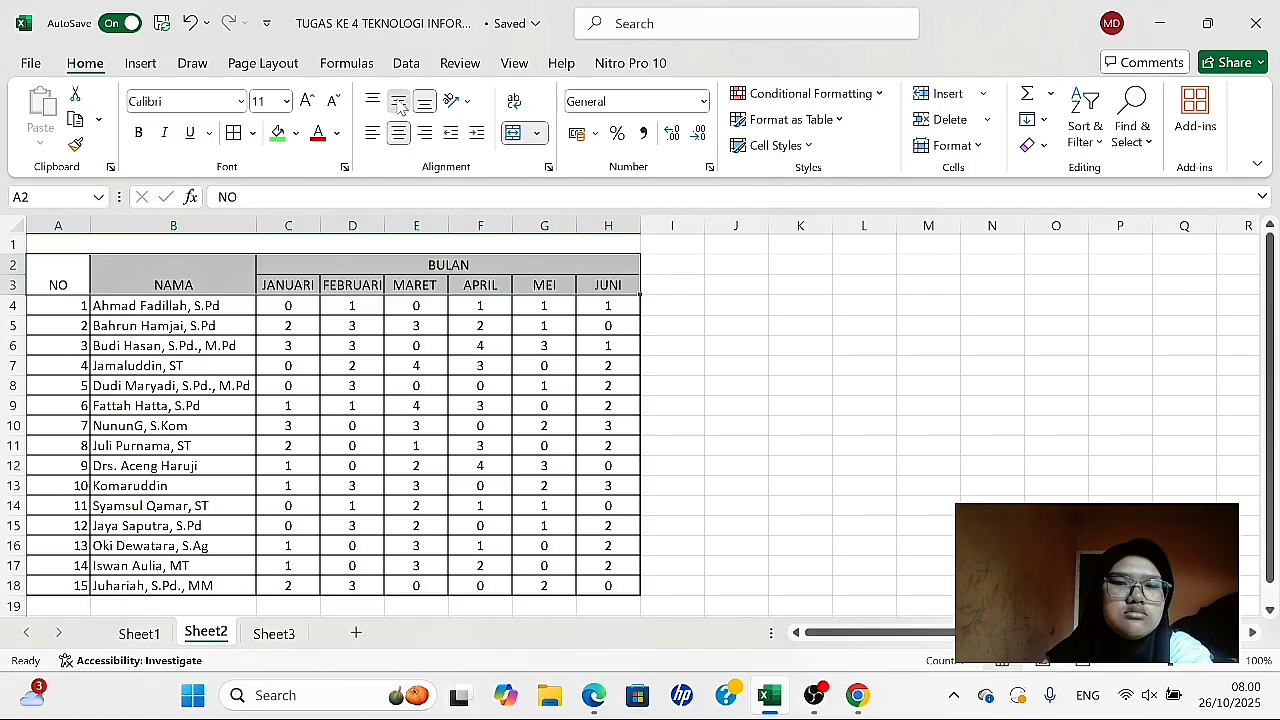
click(398, 101)
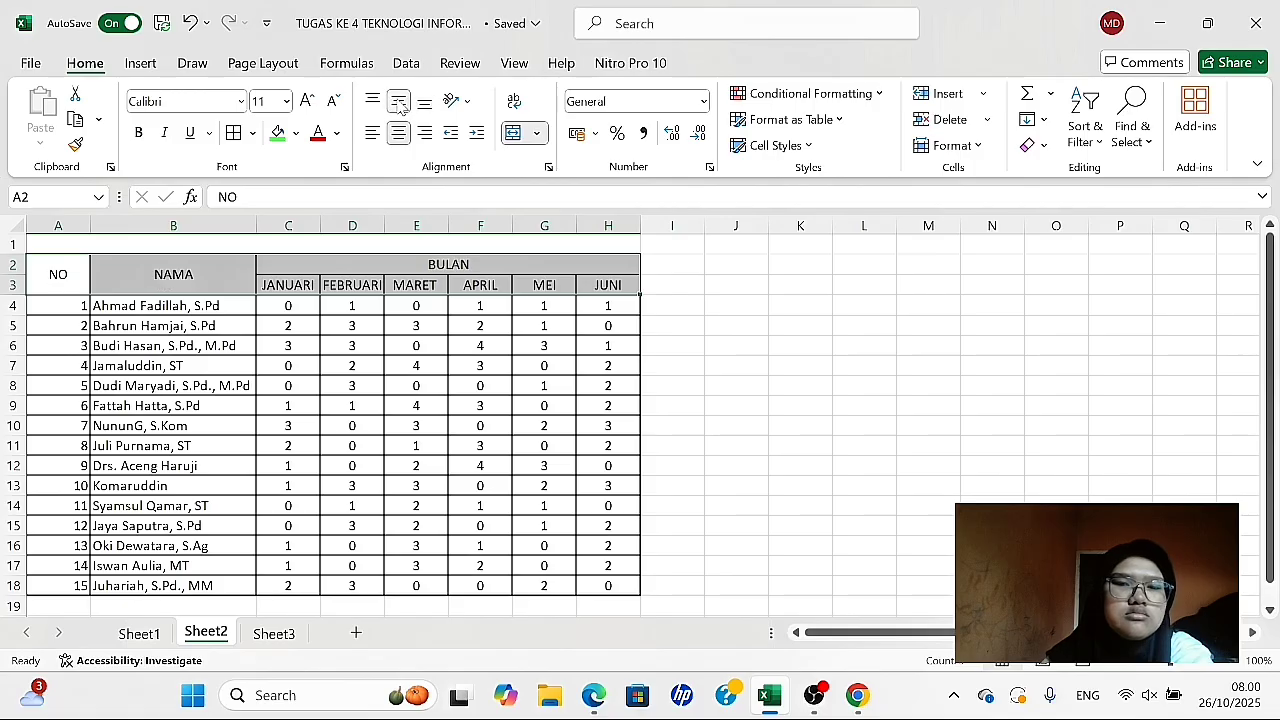
click(695, 305)
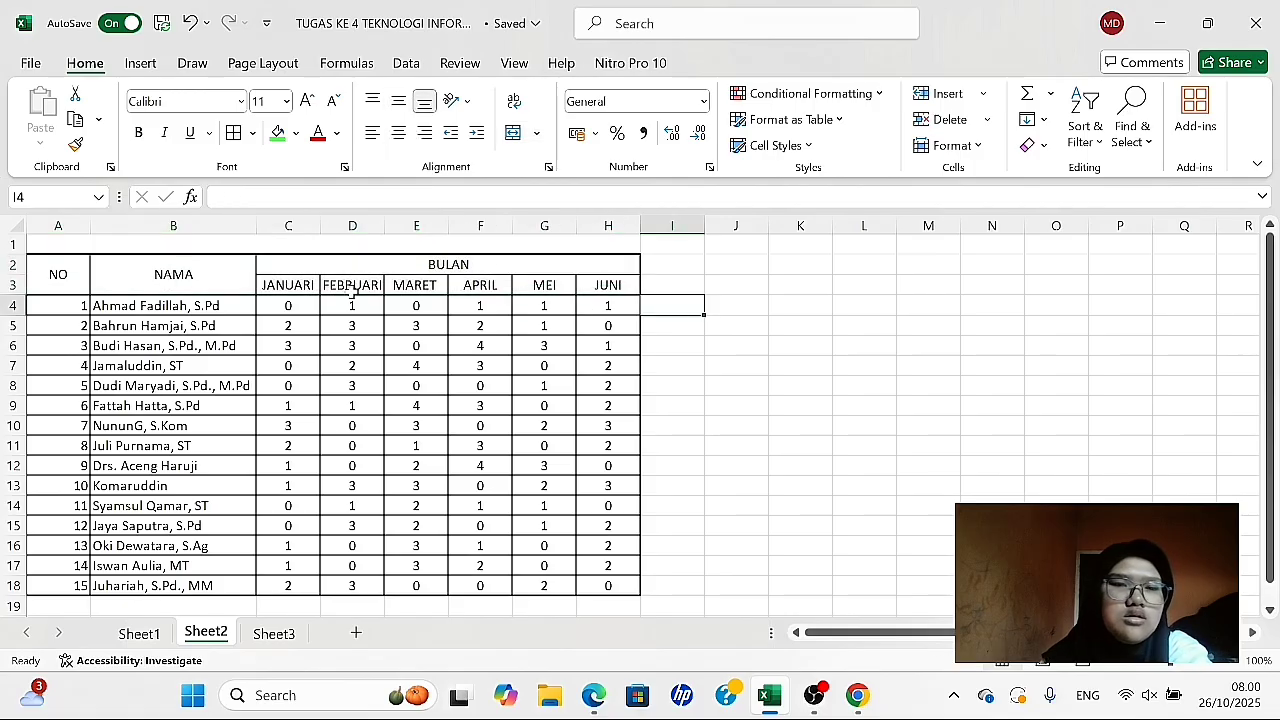
- Center the row numbers in A4:A18 both horizontally and vertically
drag(58, 314, 66, 609)
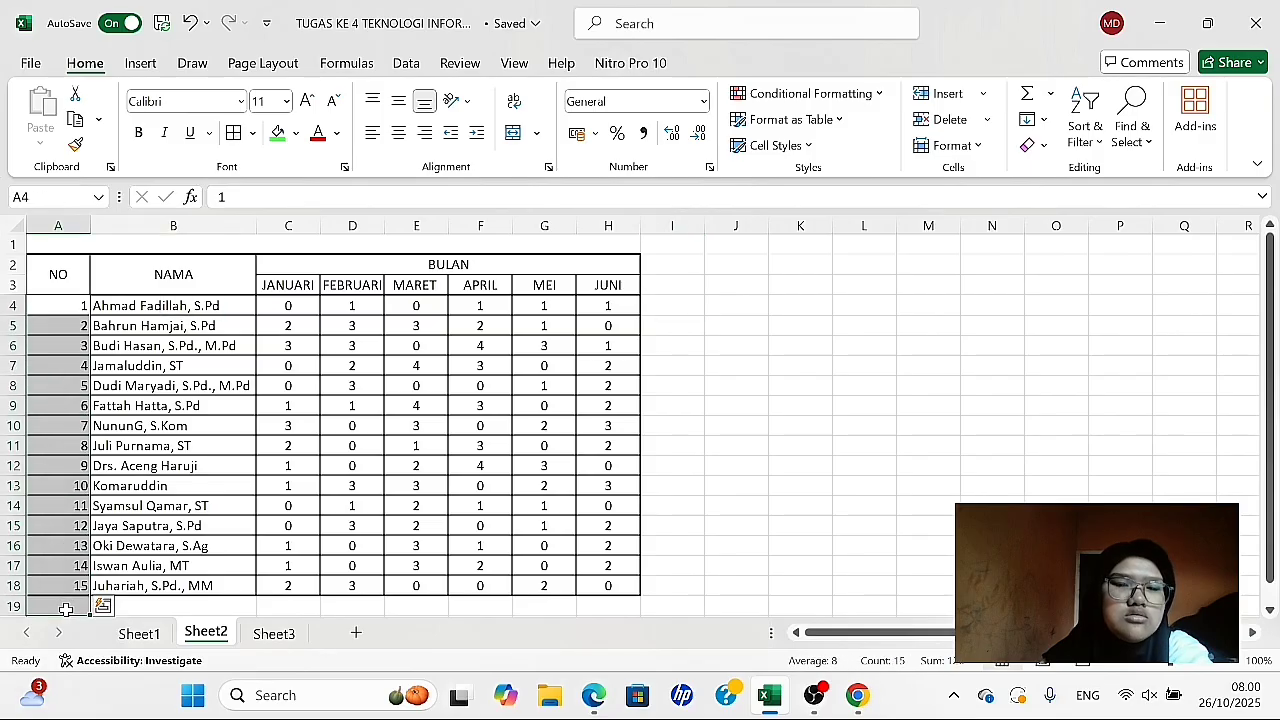
click(398, 132)
click(398, 101)
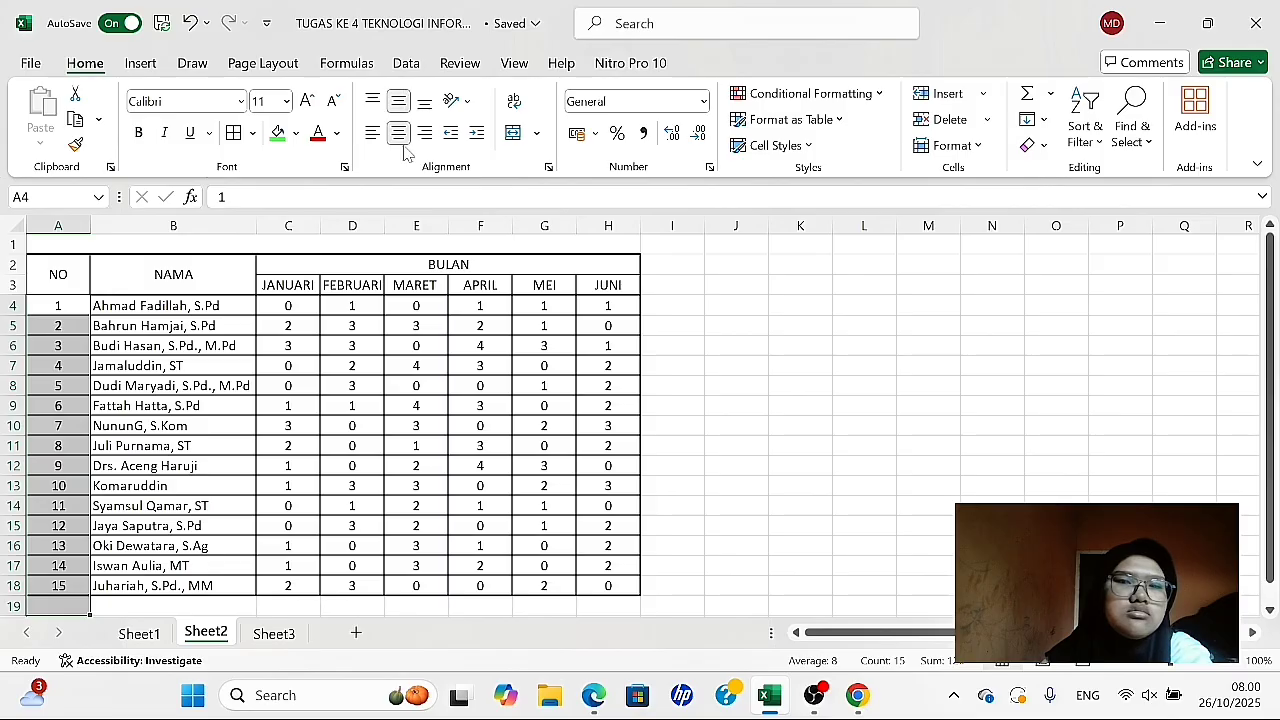
click(615, 342)
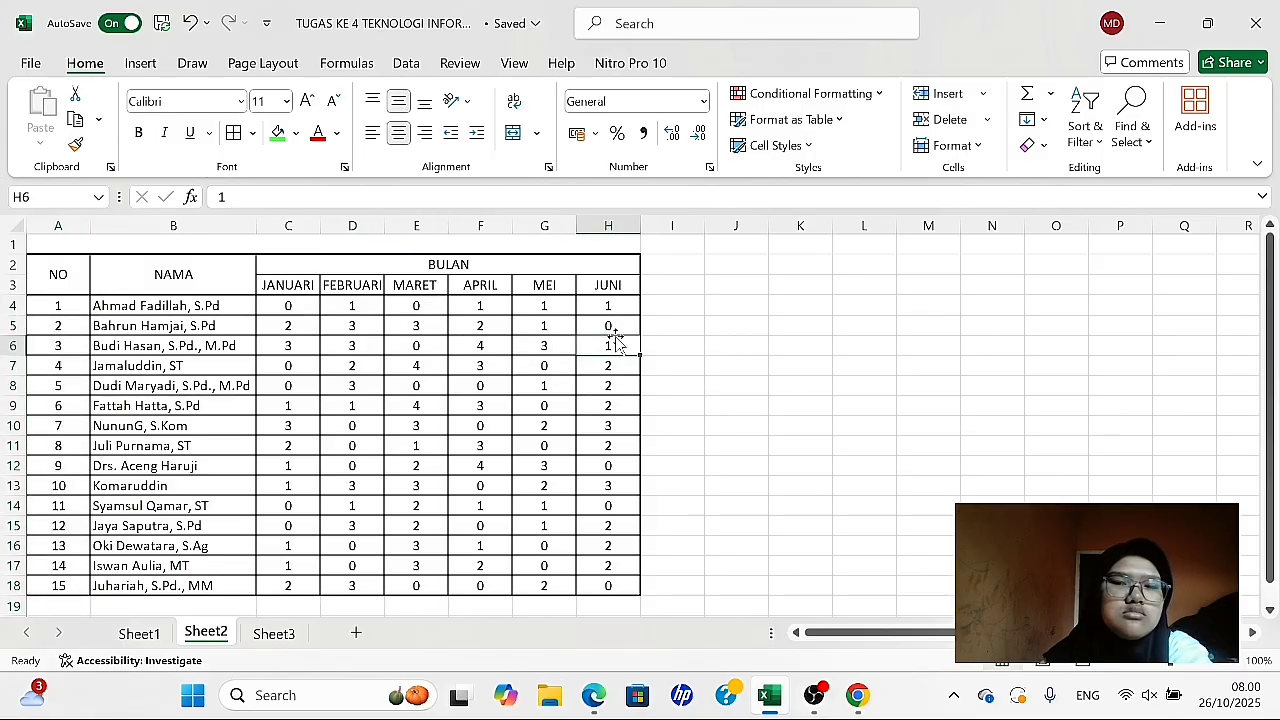
- Make the table headers in A2:H3 bold and give them a green fill
drag(55, 274, 400, 277)
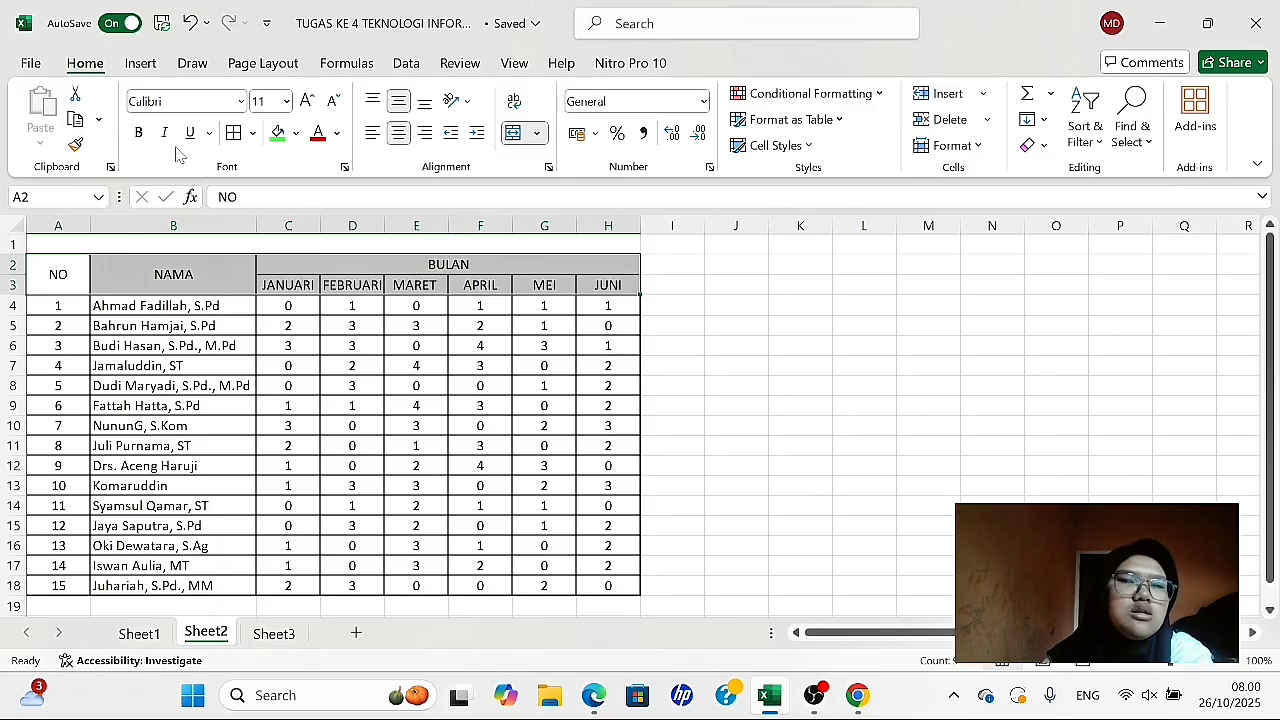
click(140, 134)
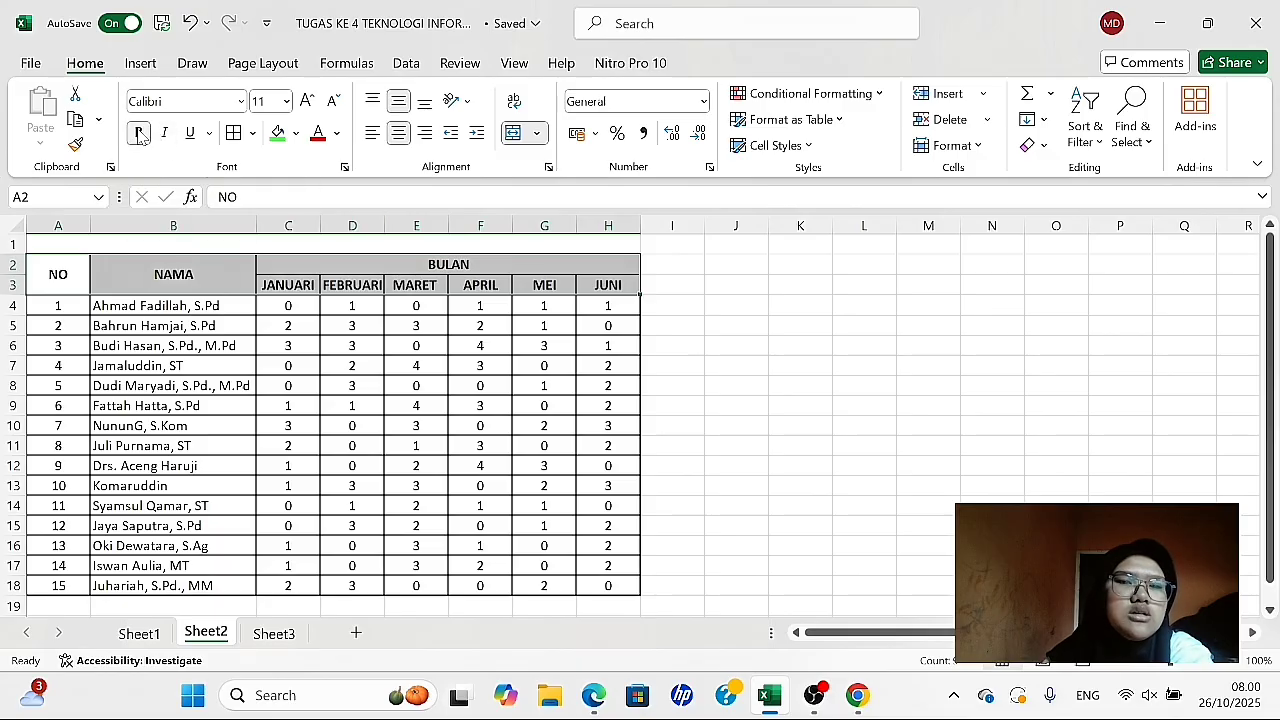
click(278, 133)
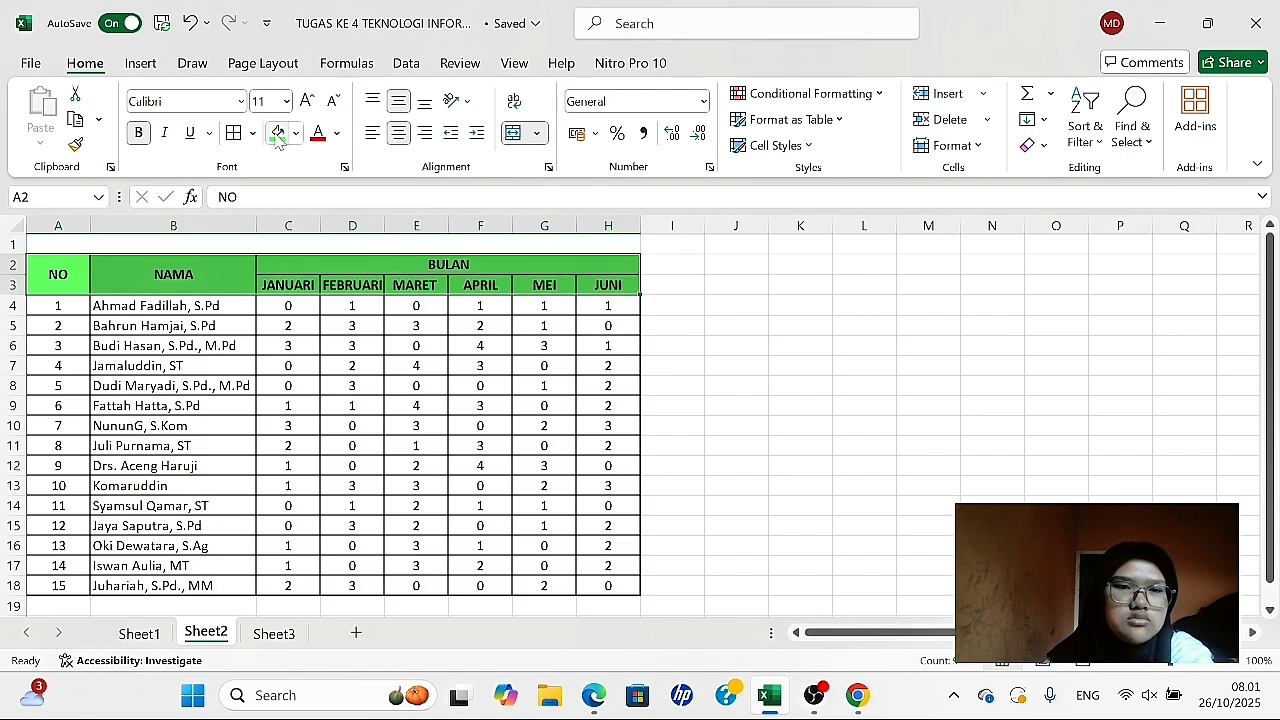
click(705, 380)
- Enter the bold title "TABEL DATA KETIDAK HADIRAN GURU" in the merged cell A1 above the absence table
scroll(705, 380, up, 1)
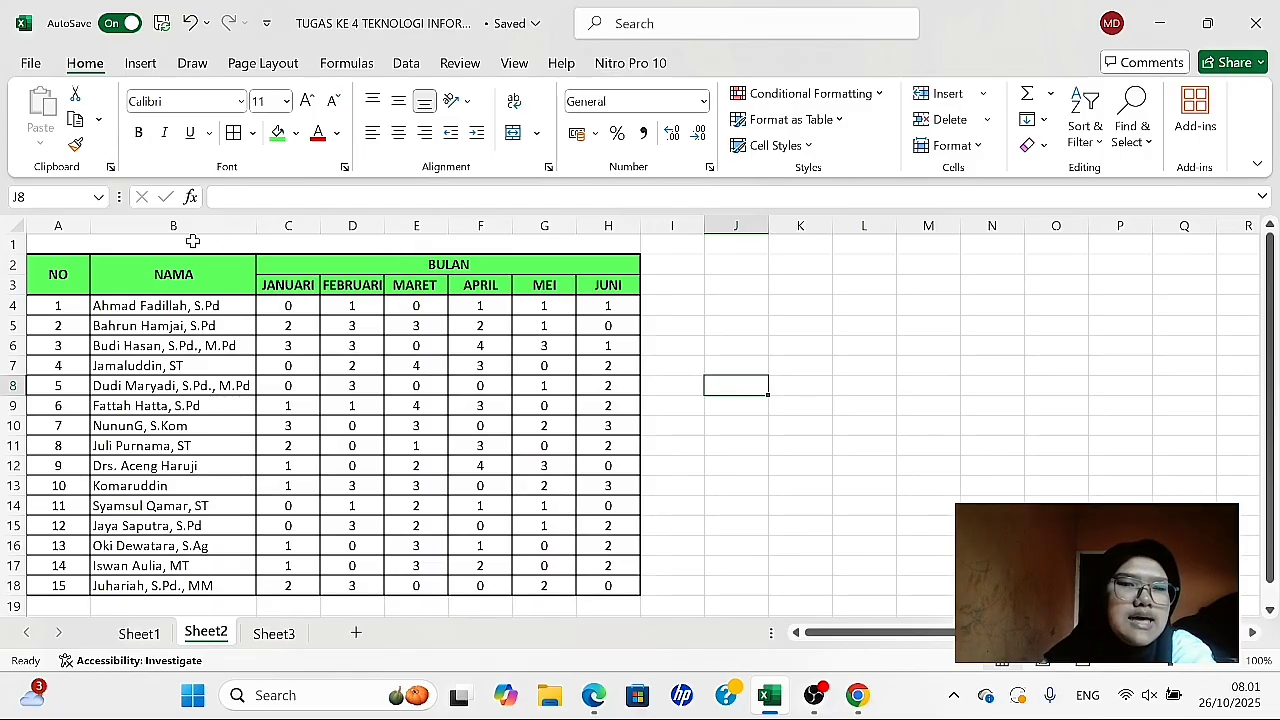
click(412, 247)
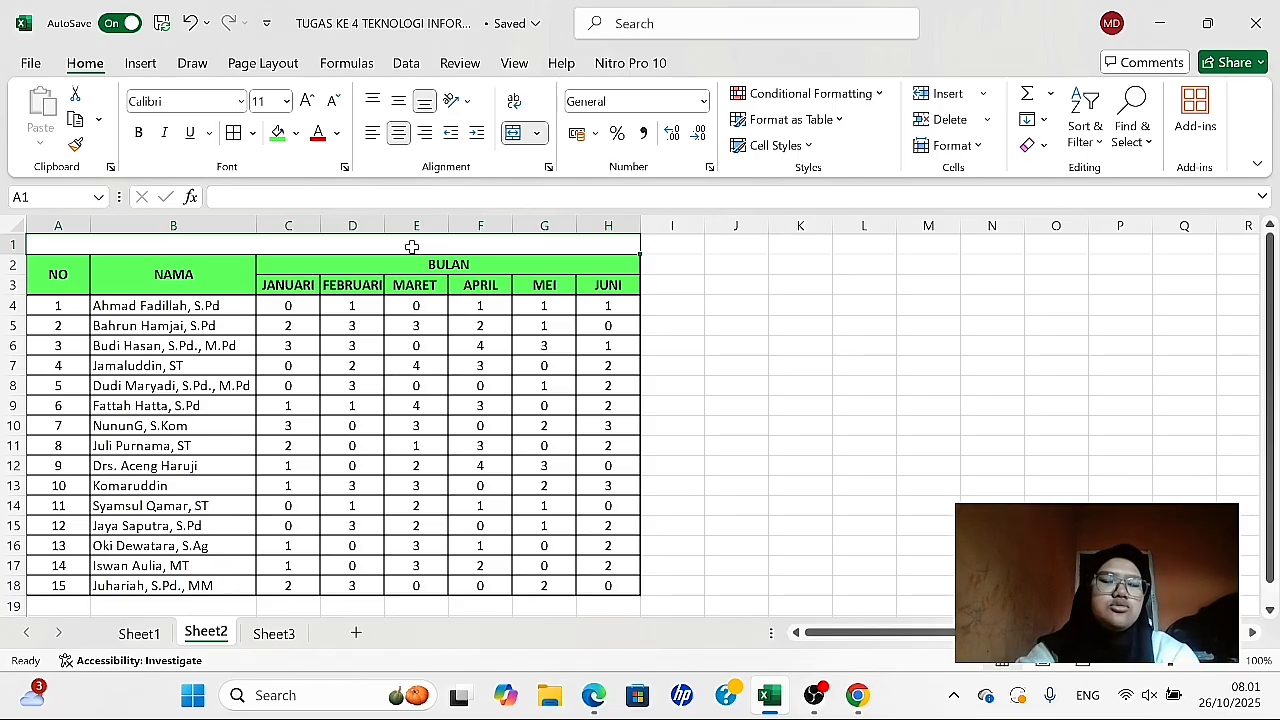
text(TABEL DATA KETIDAK H)
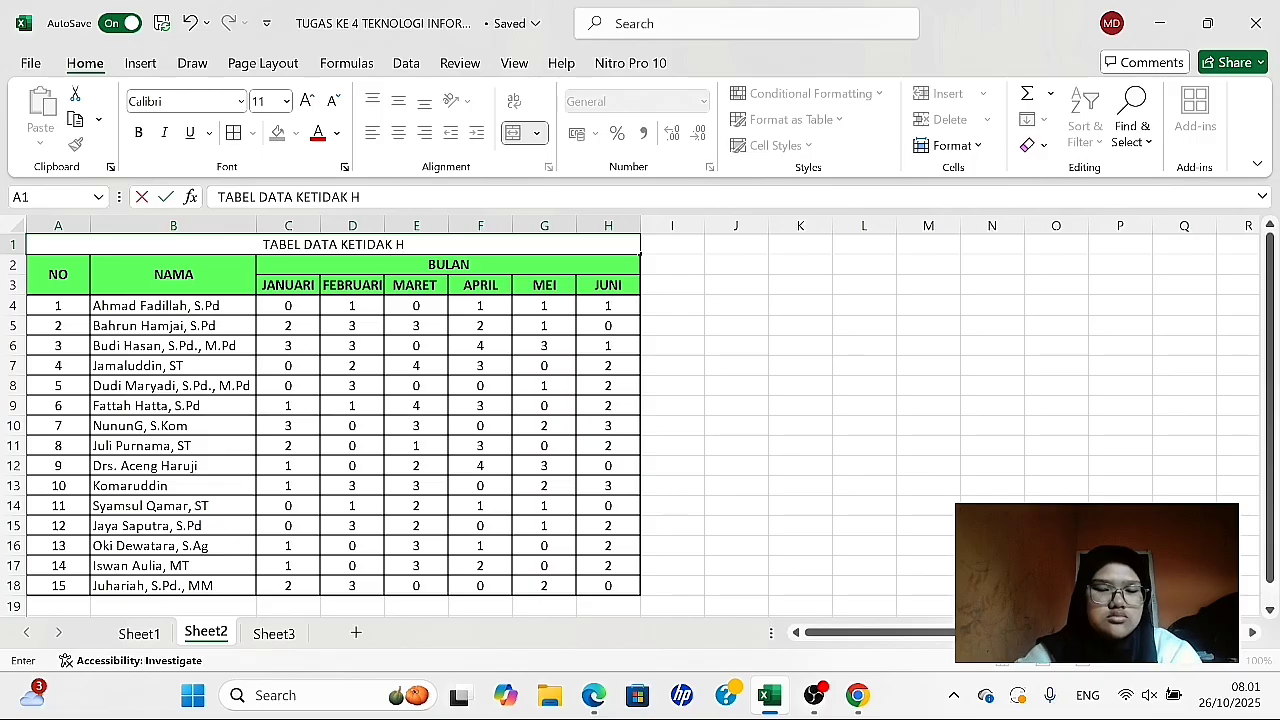
text(ADIRAN GURU)
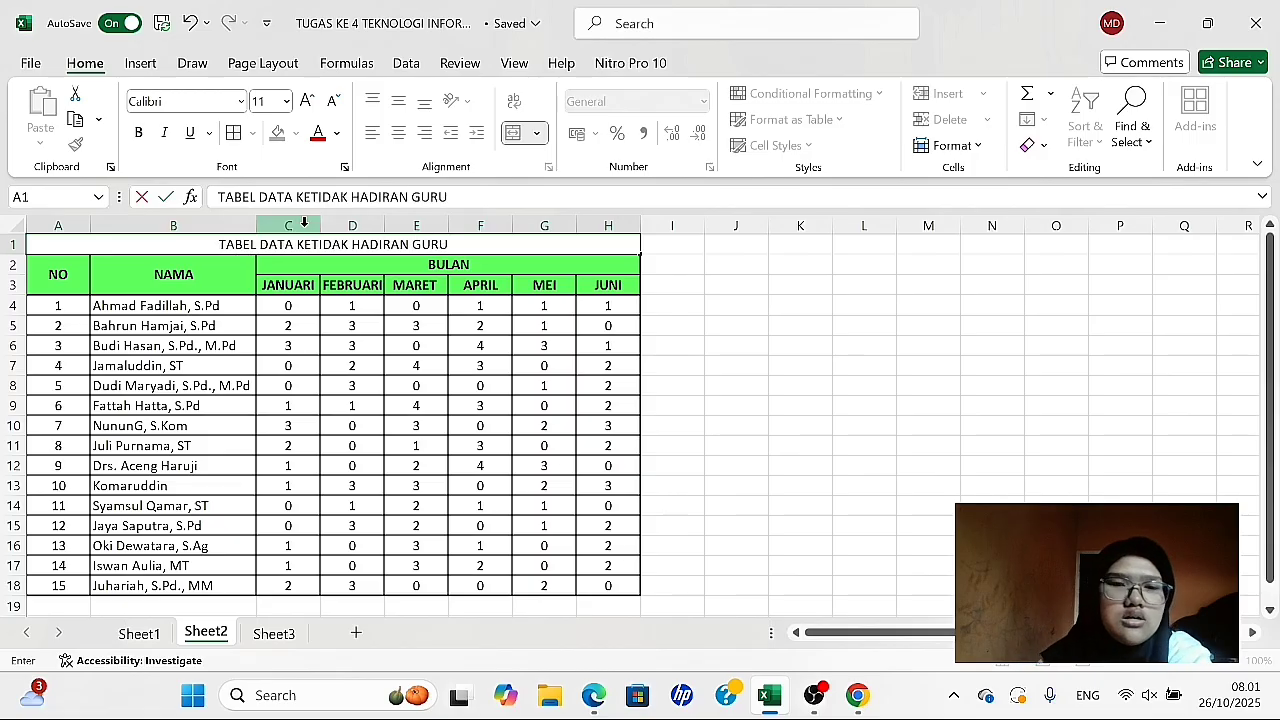
drag(219, 244, 448, 244)
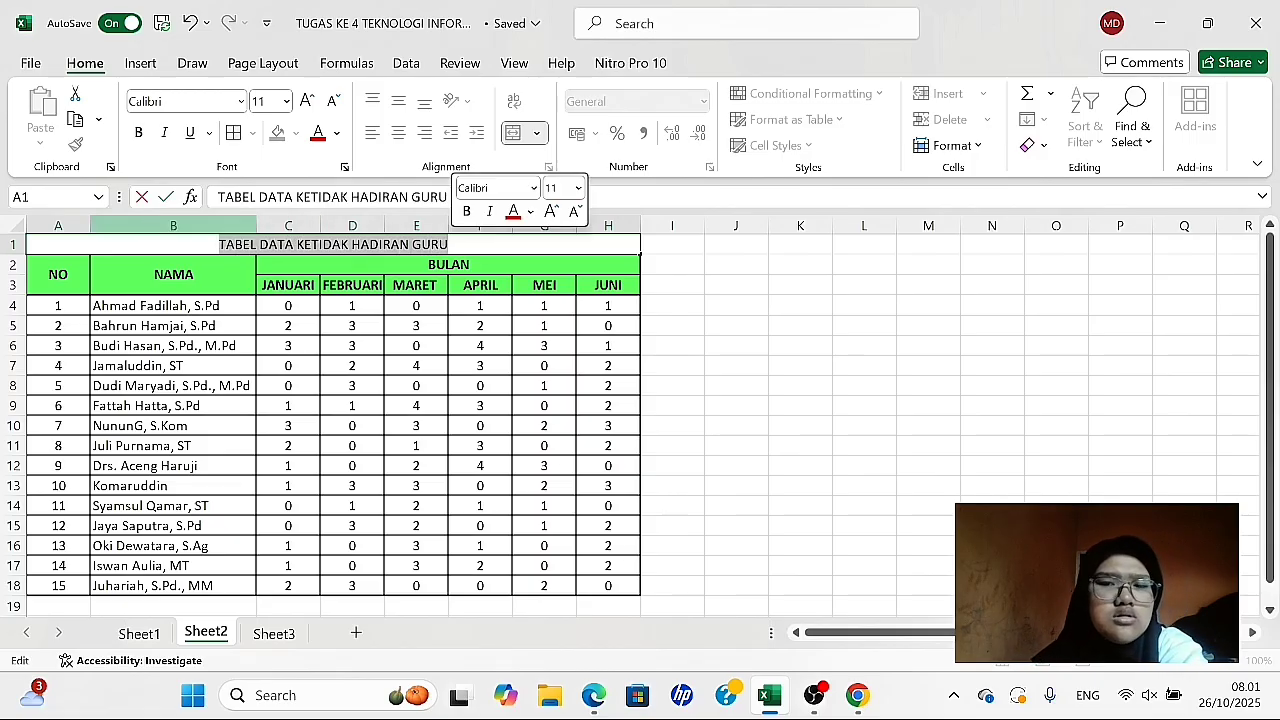
click(137, 134)
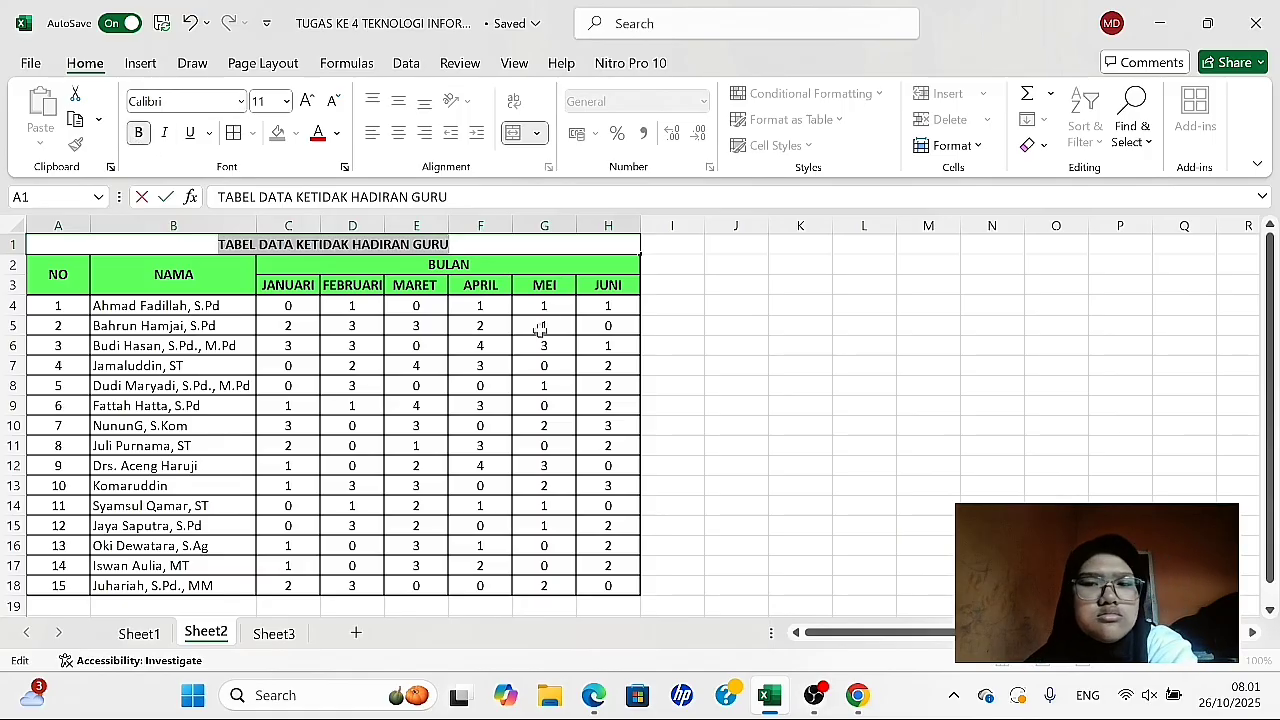
click(661, 283)
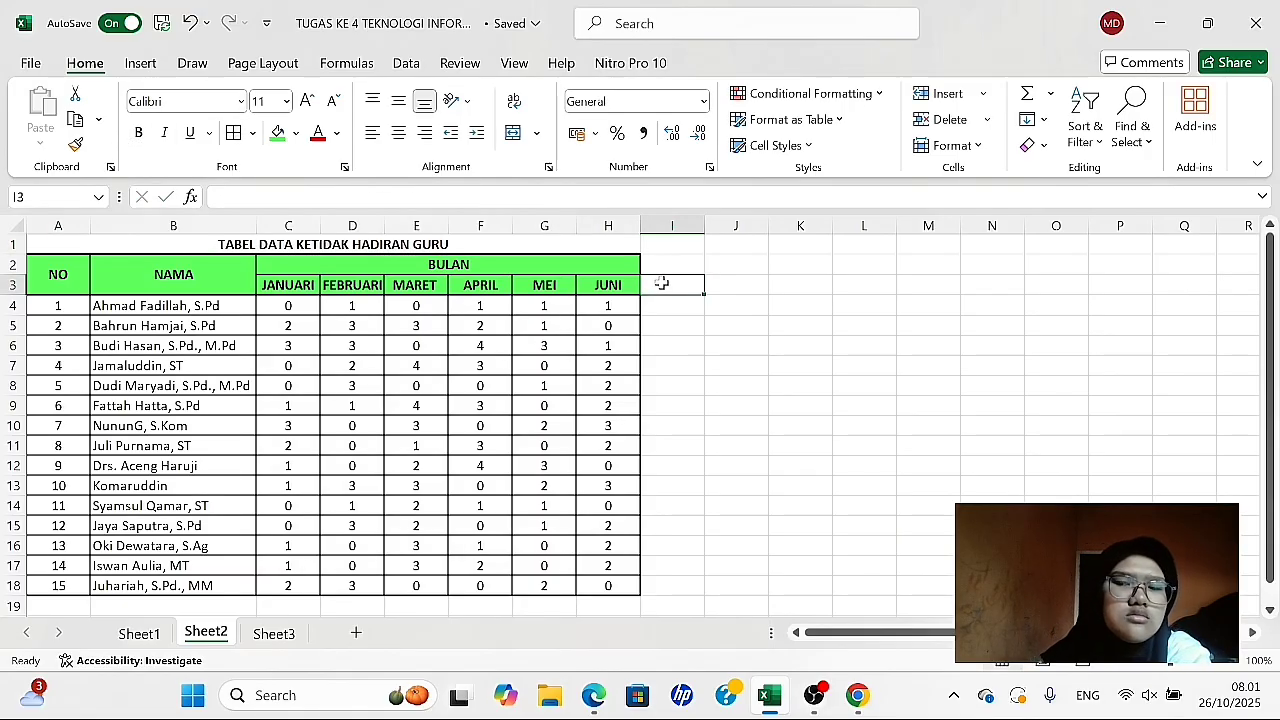
click(735, 327)
scroll(575, 335, down, 2)
scroll(575, 335, up, 2)
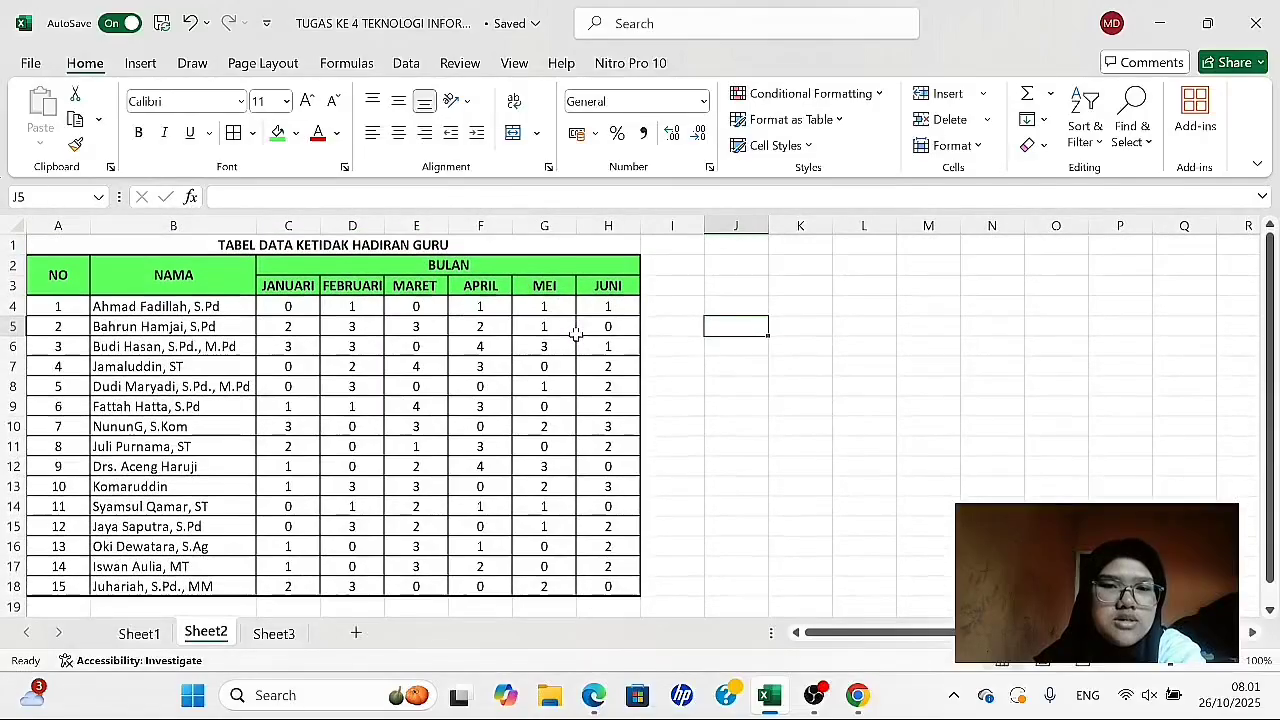
scroll(575, 335, down, 1)
scroll(575, 335, down, 3)
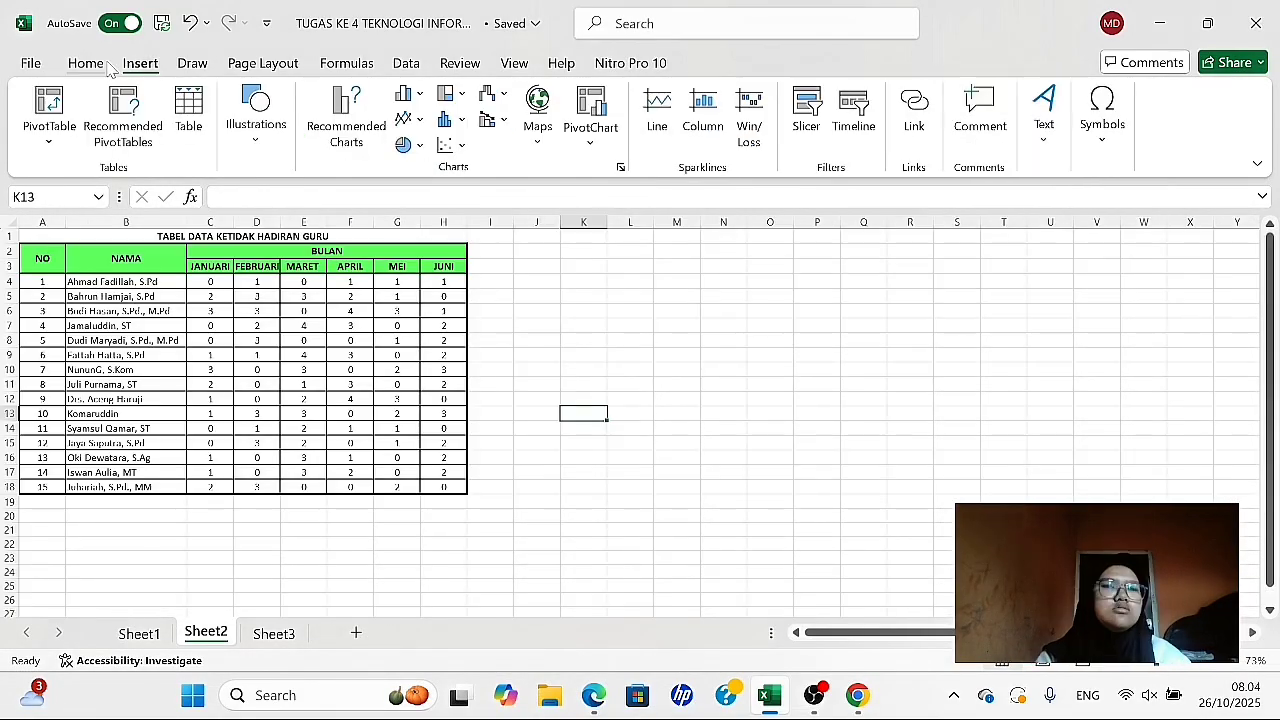
click(106, 64)
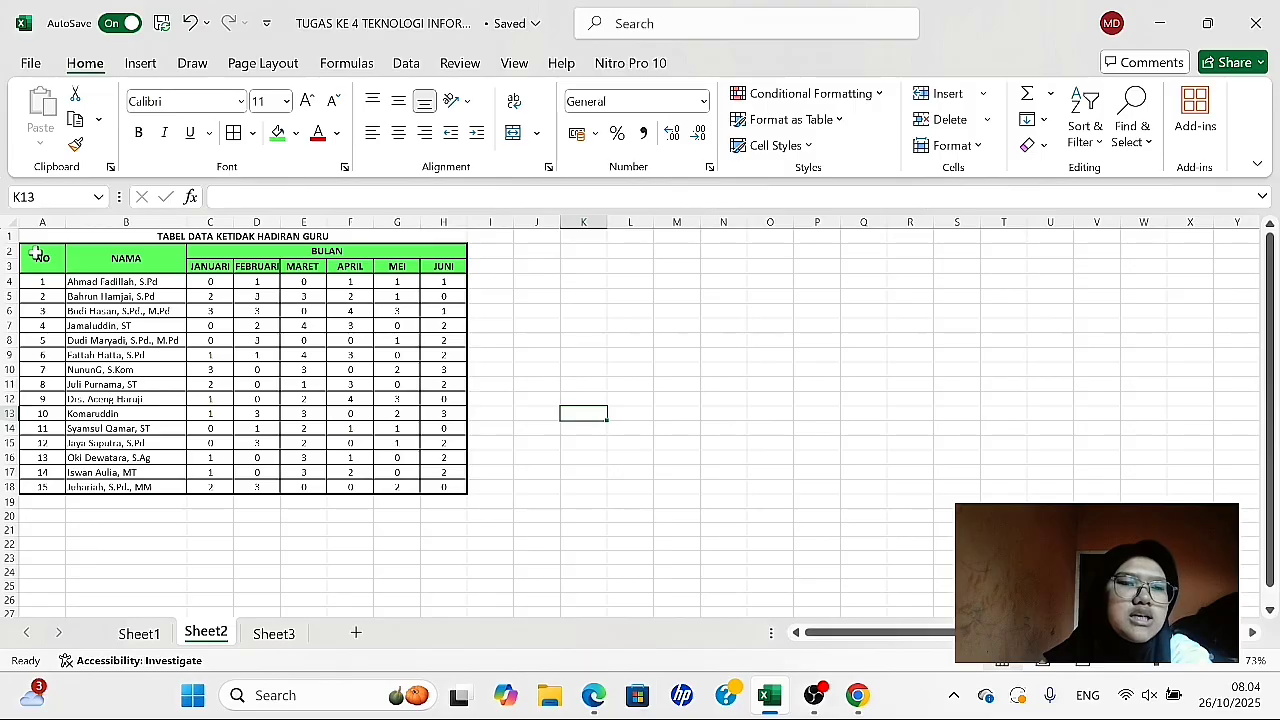
- Insert a 2-D Line with Markers chart from the absence table in A2:H18
drag(38, 255, 290, 484)
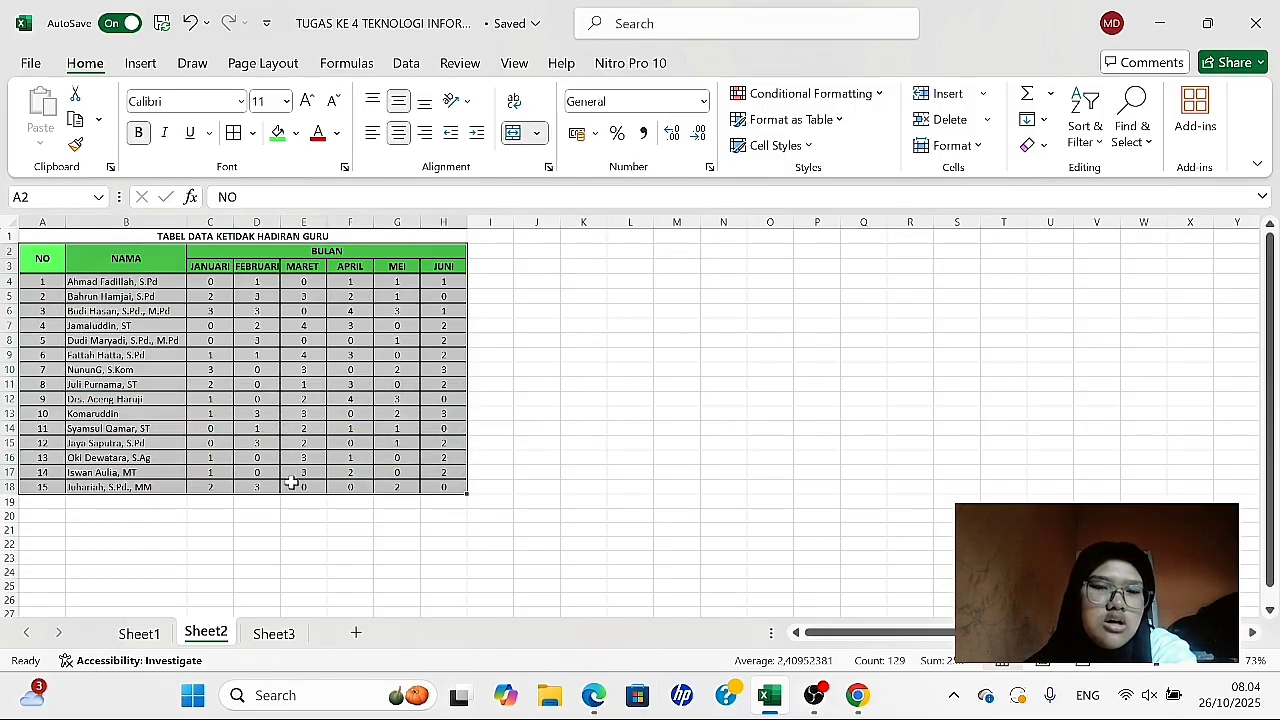
click(138, 64)
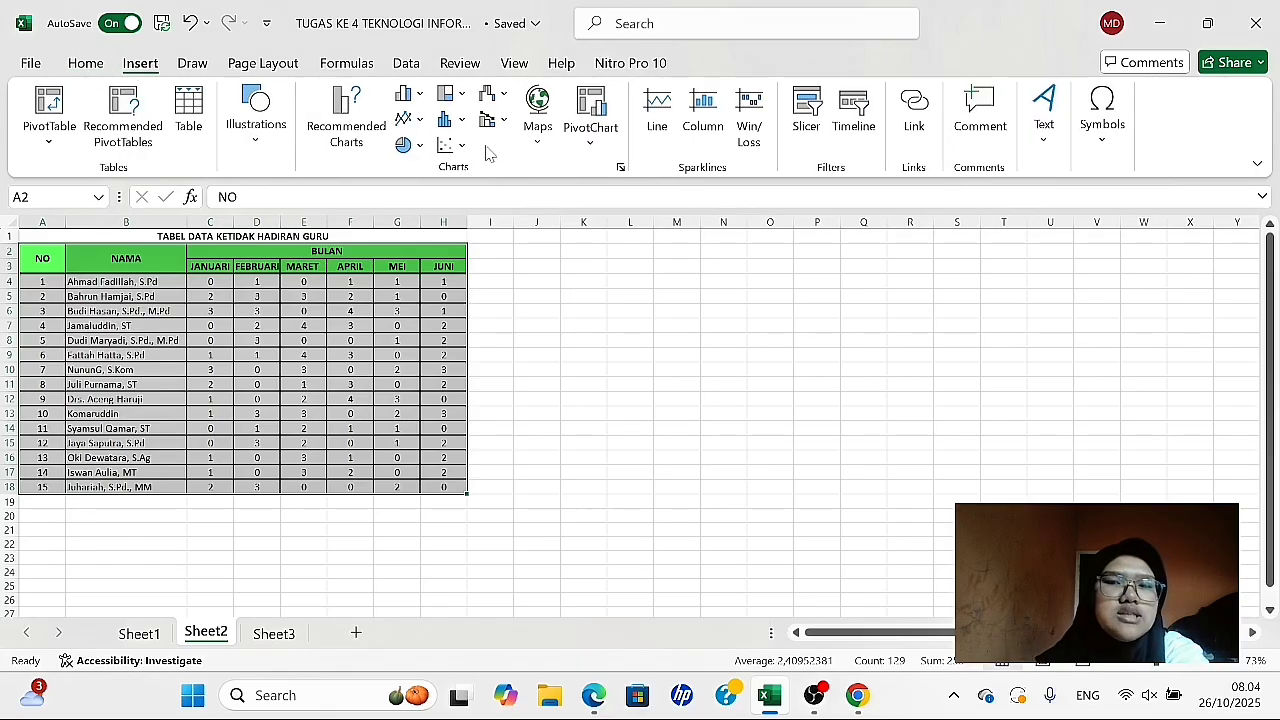
click(424, 123)
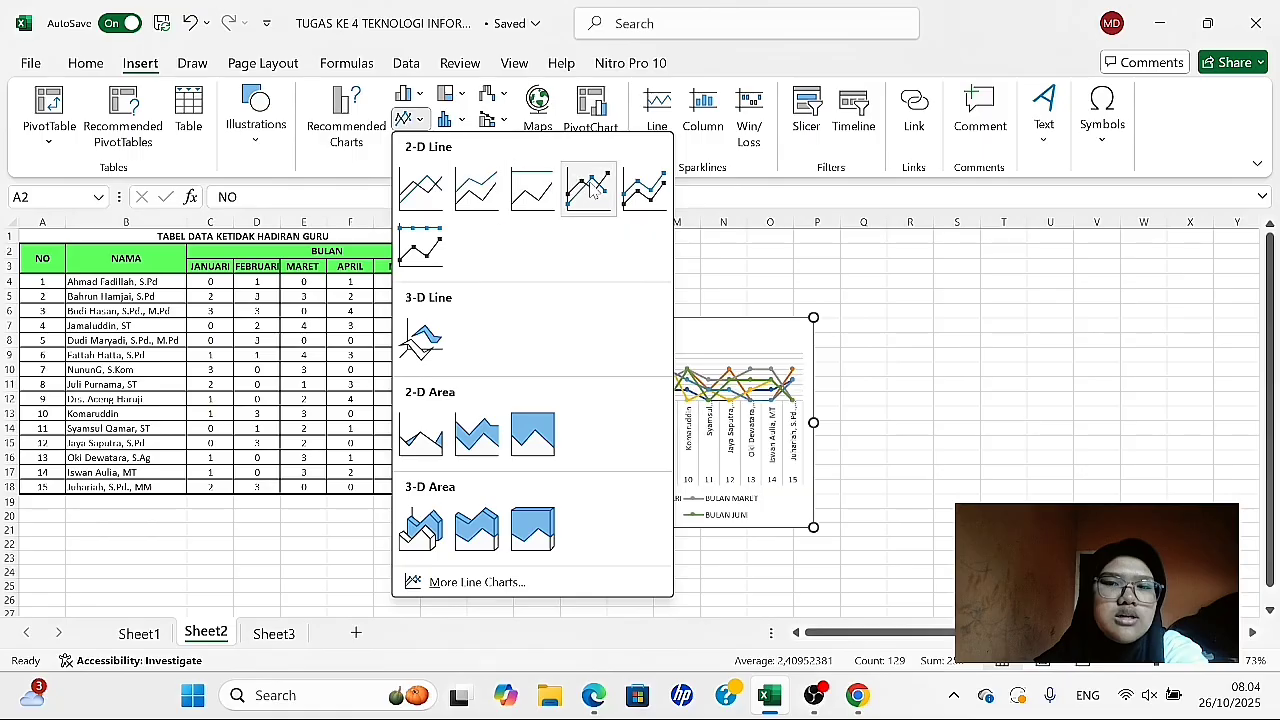
click(590, 188)
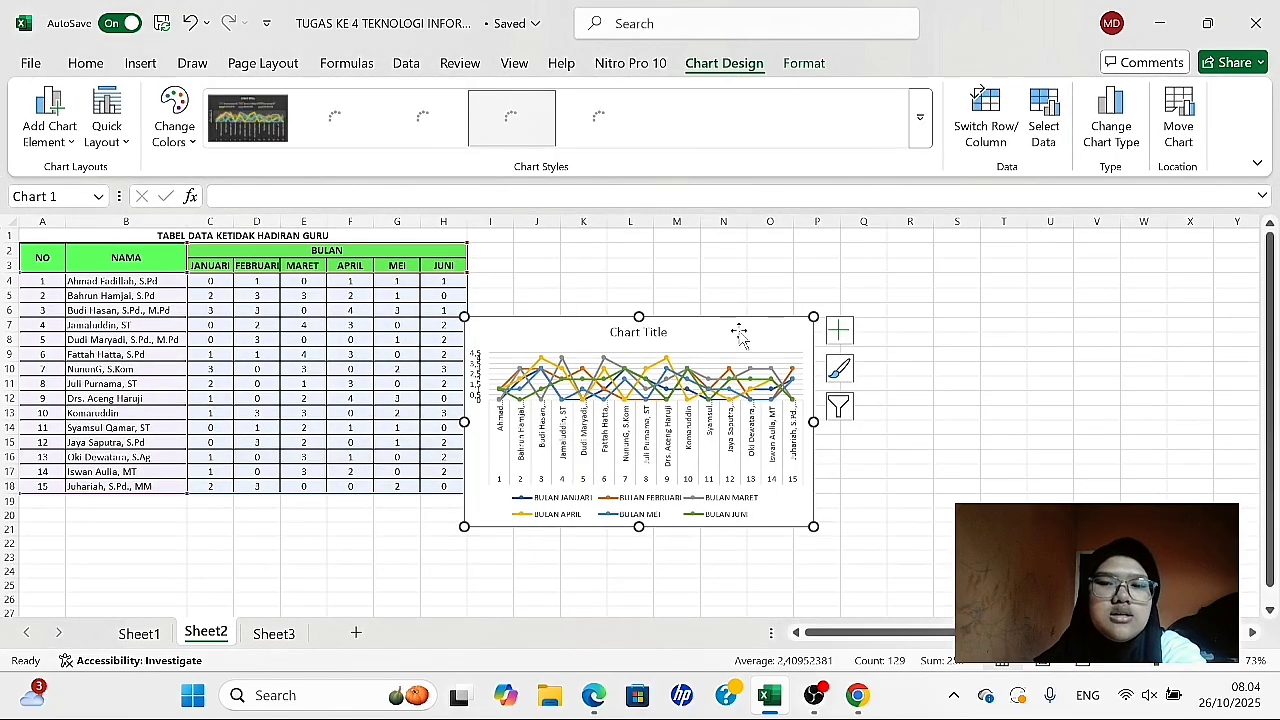
click(718, 378)
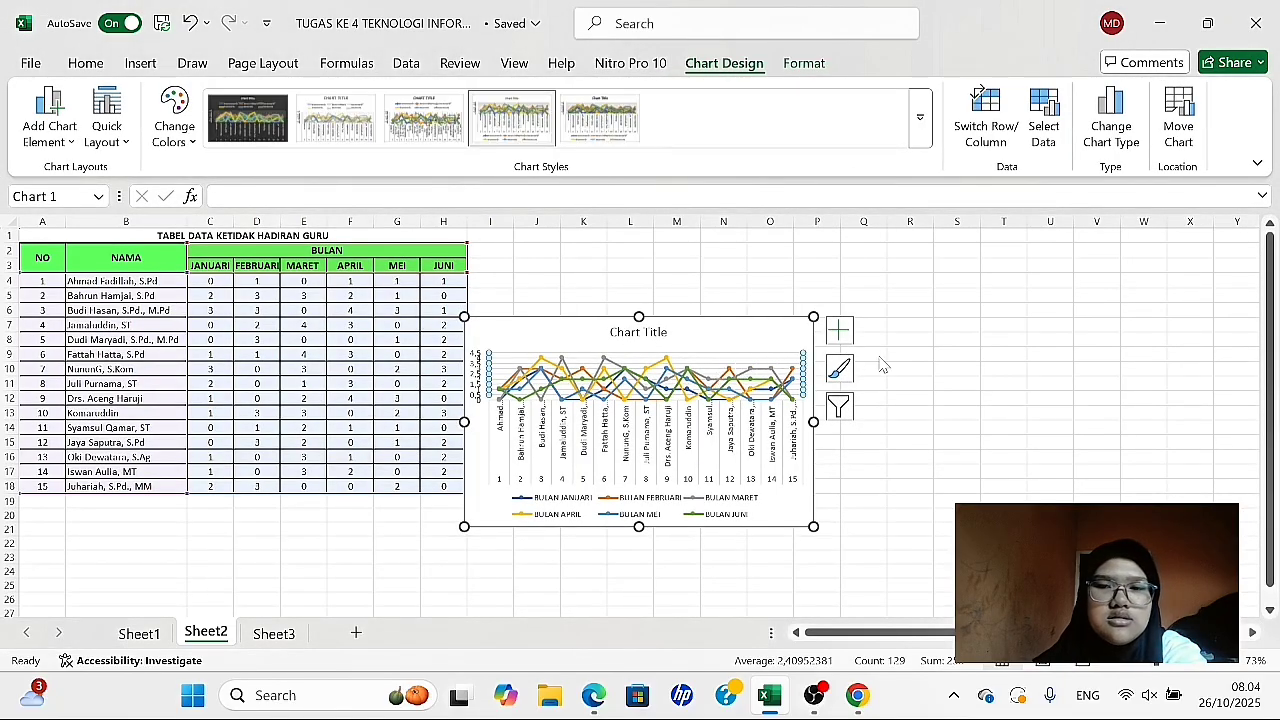
click(918, 340)
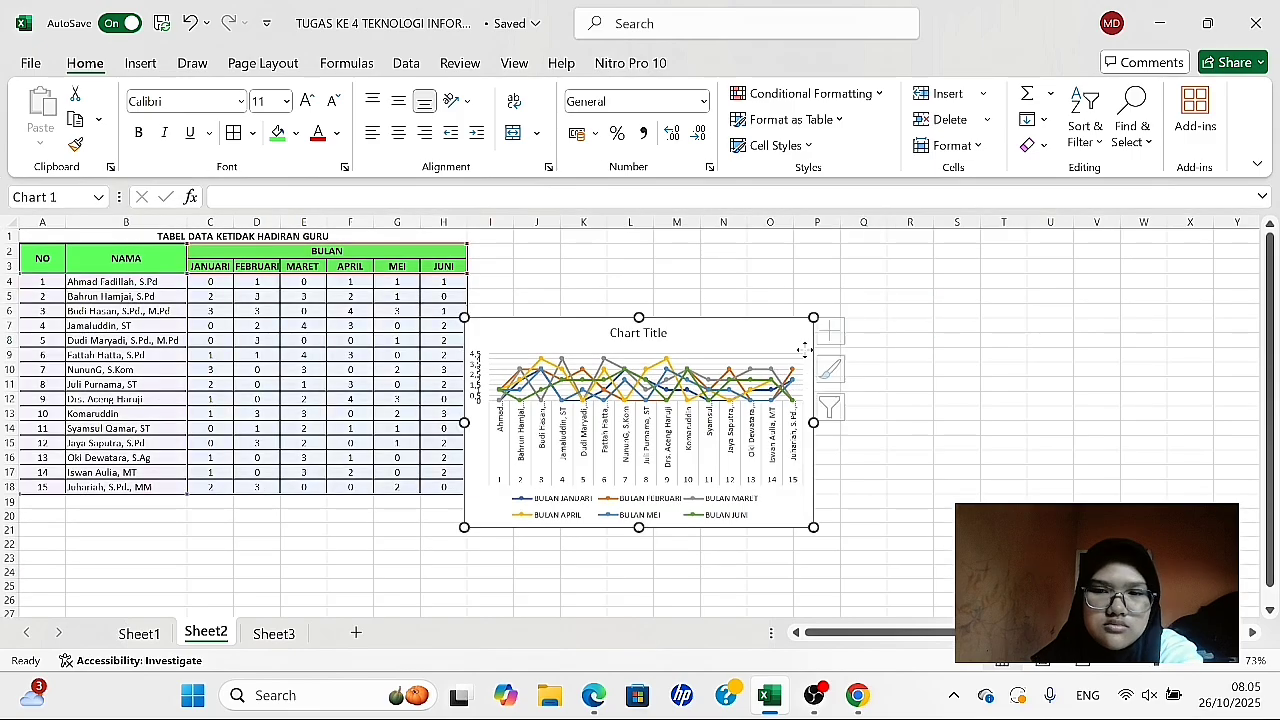
- Move the line chart beside the absence table and enlarge it to cover about J2:S18
mouse_move(803, 349)
mouse_down()
mouse_move(871, 306)
mouse_move(856, 302)
mouse_up()
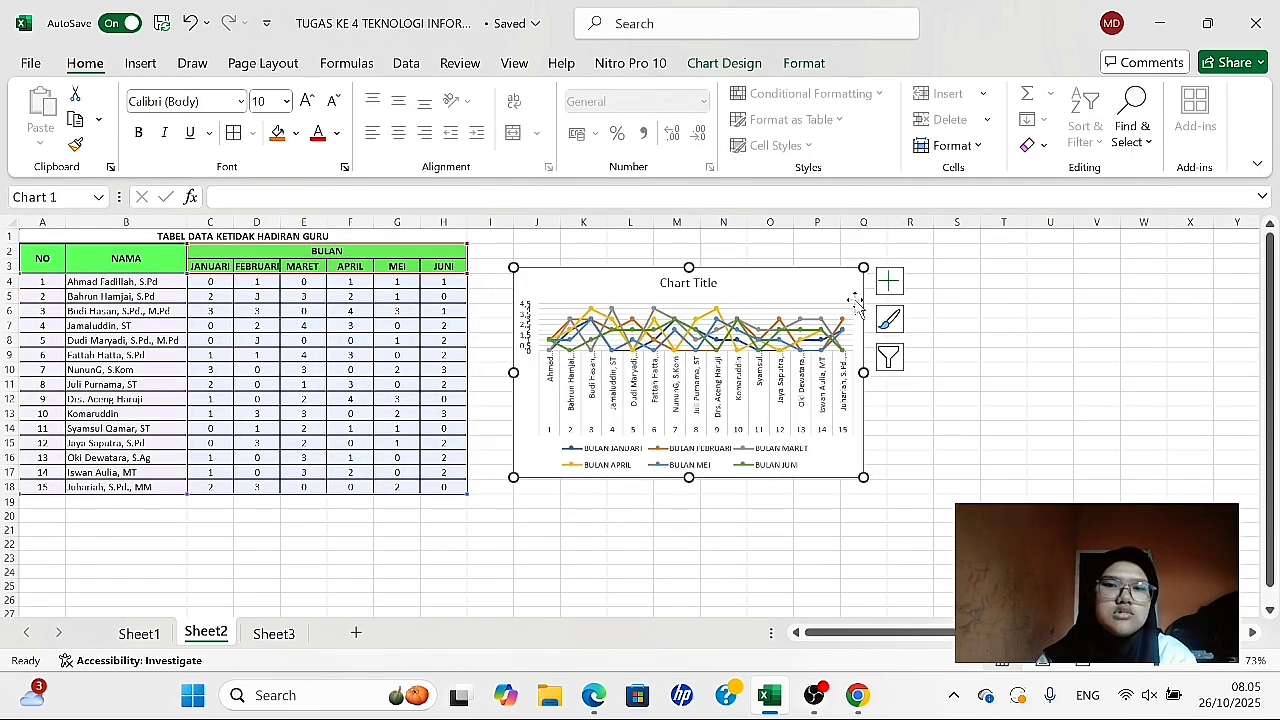
click(991, 310)
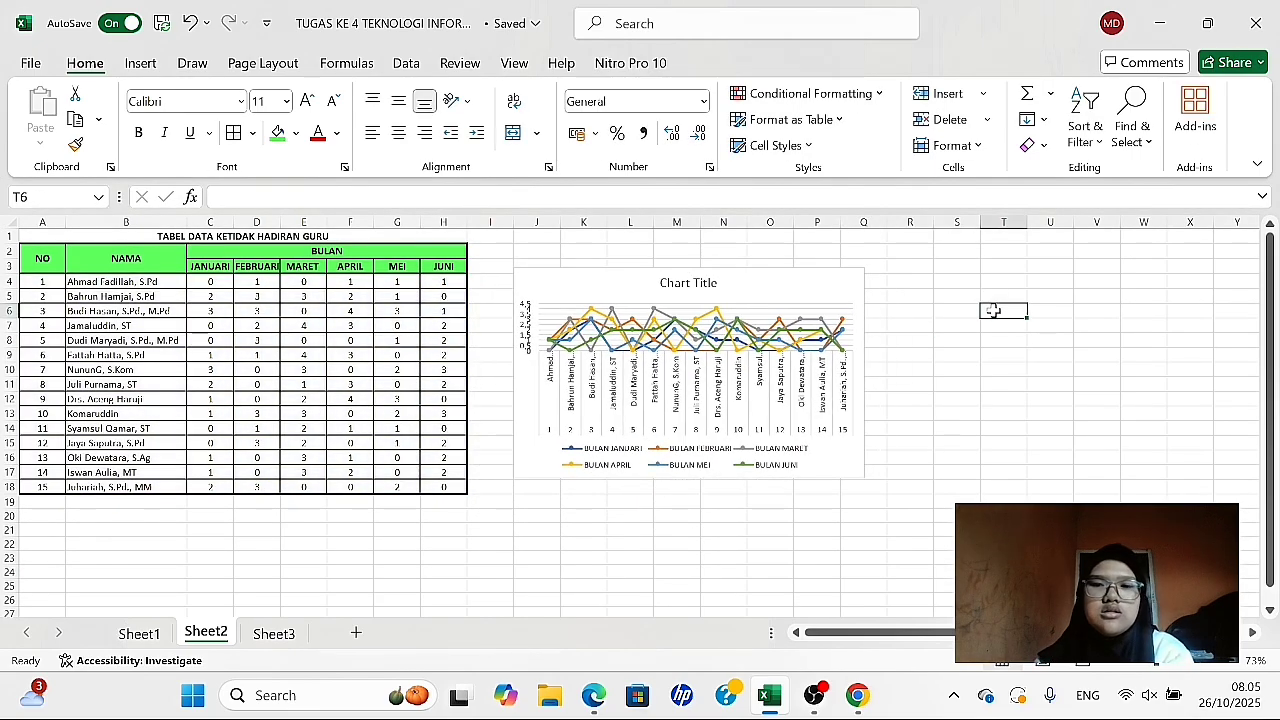
click(816, 287)
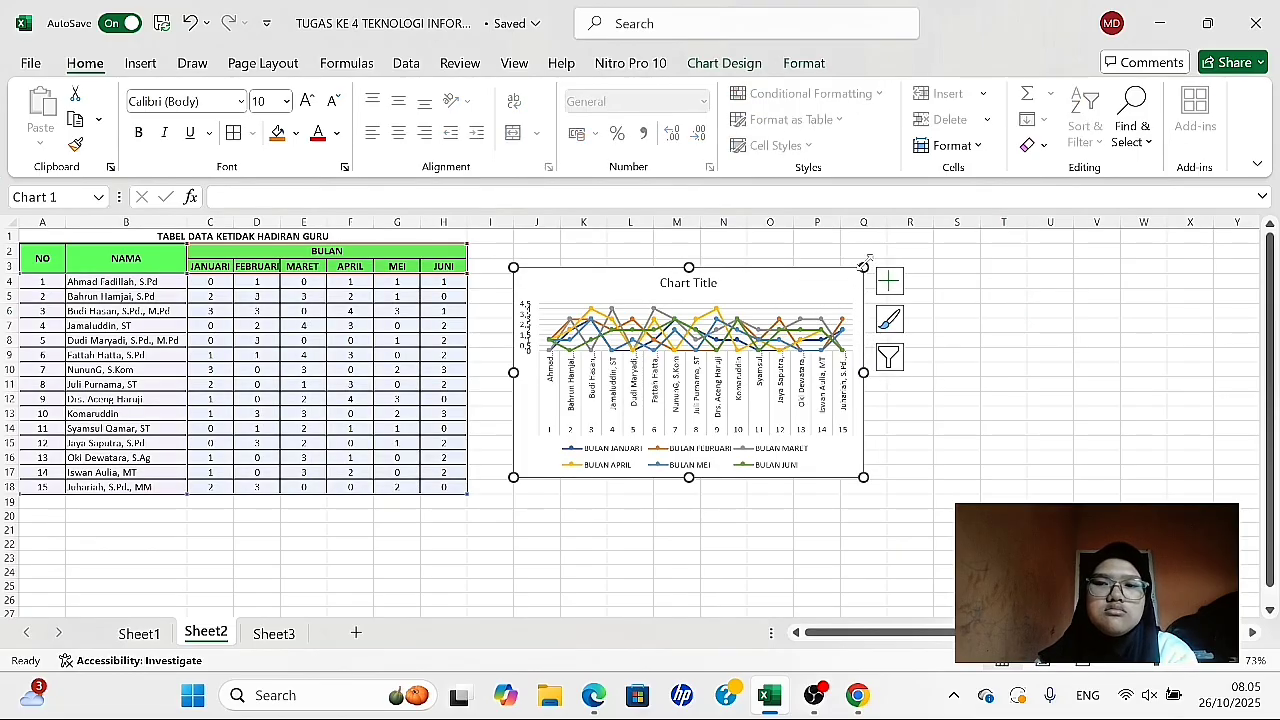
drag(863, 267, 900, 253)
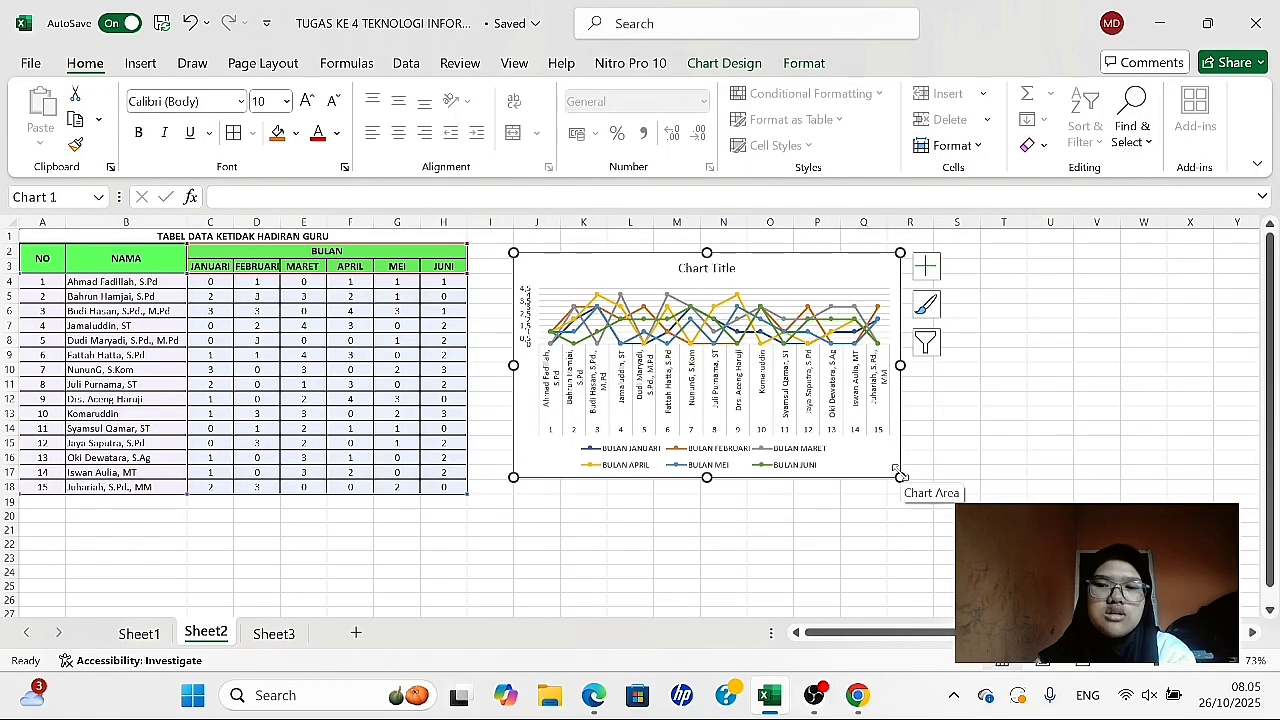
drag(900, 477, 955, 502)
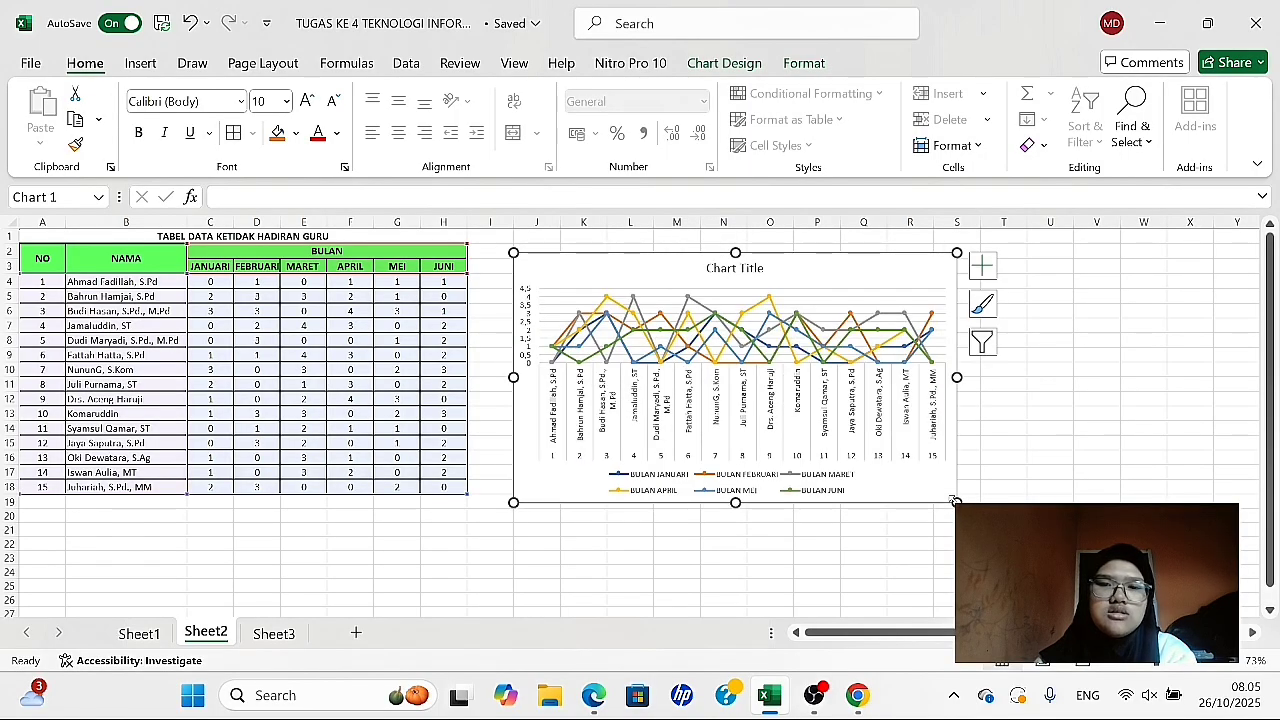
drag(879, 274, 889, 271)
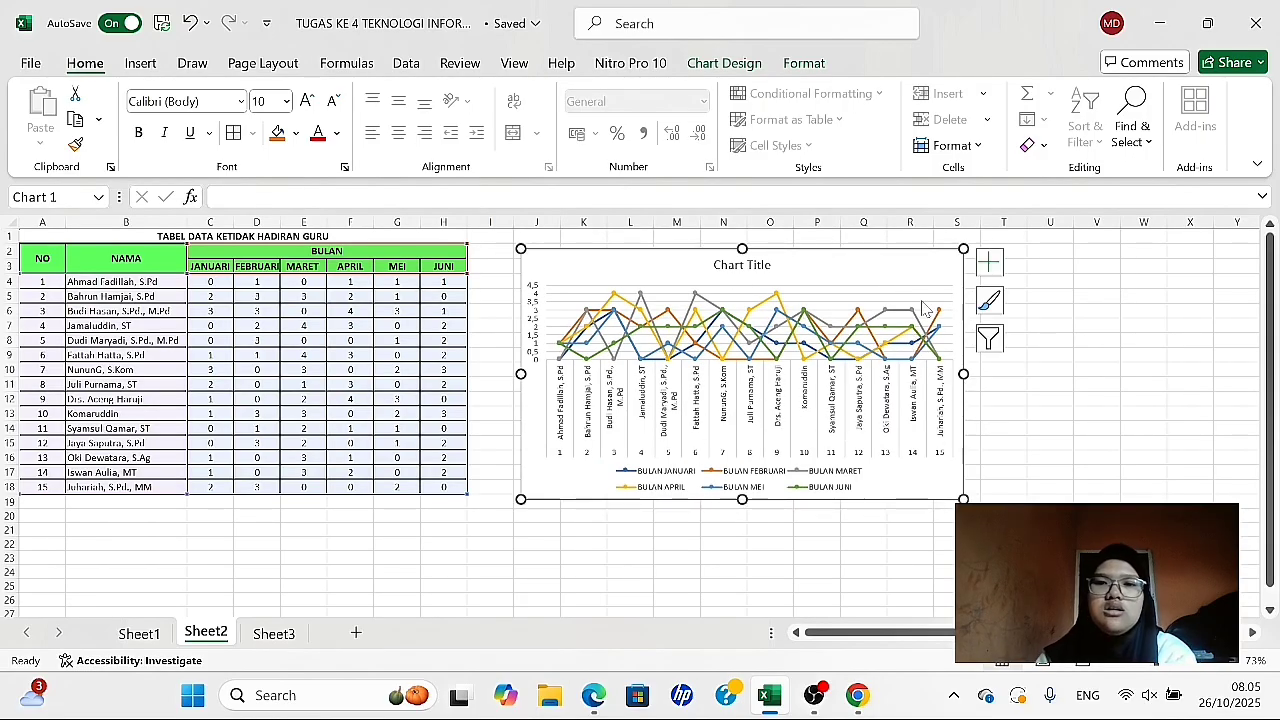
click(630, 557)
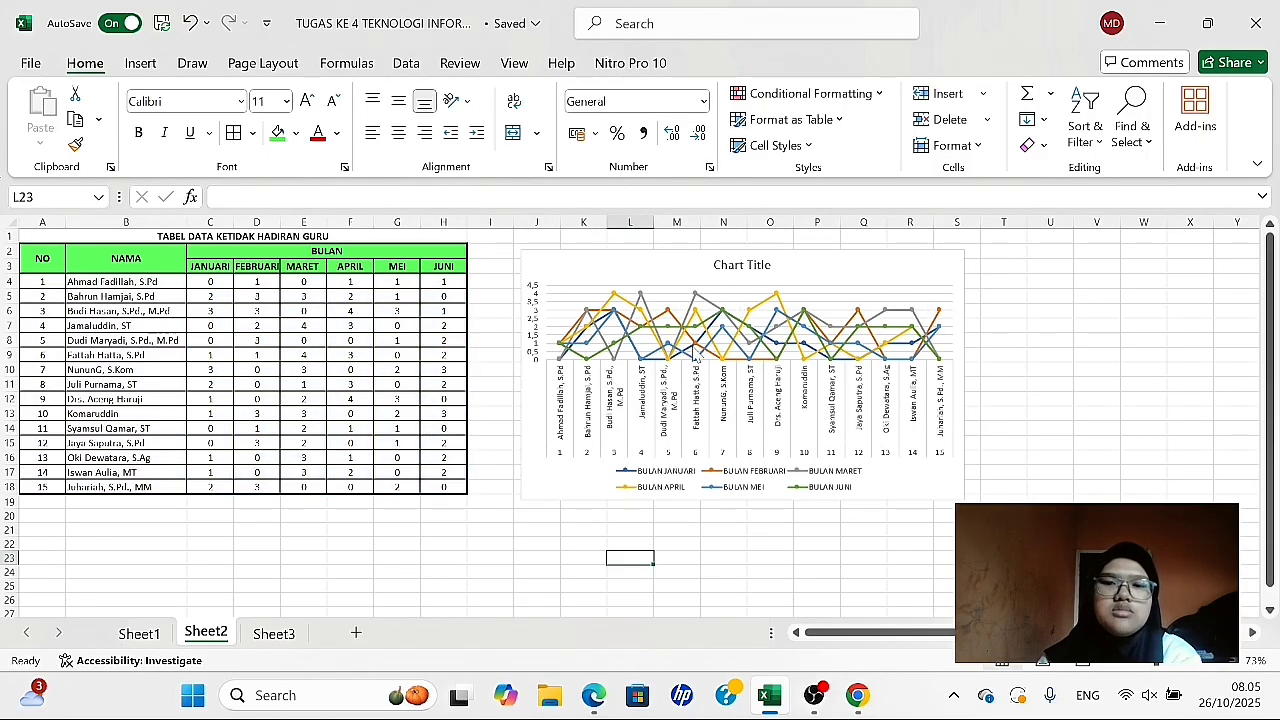
- Preview the Pie and Clustered Bar types for the line chart and dismiss the chart type change
click(838, 279)
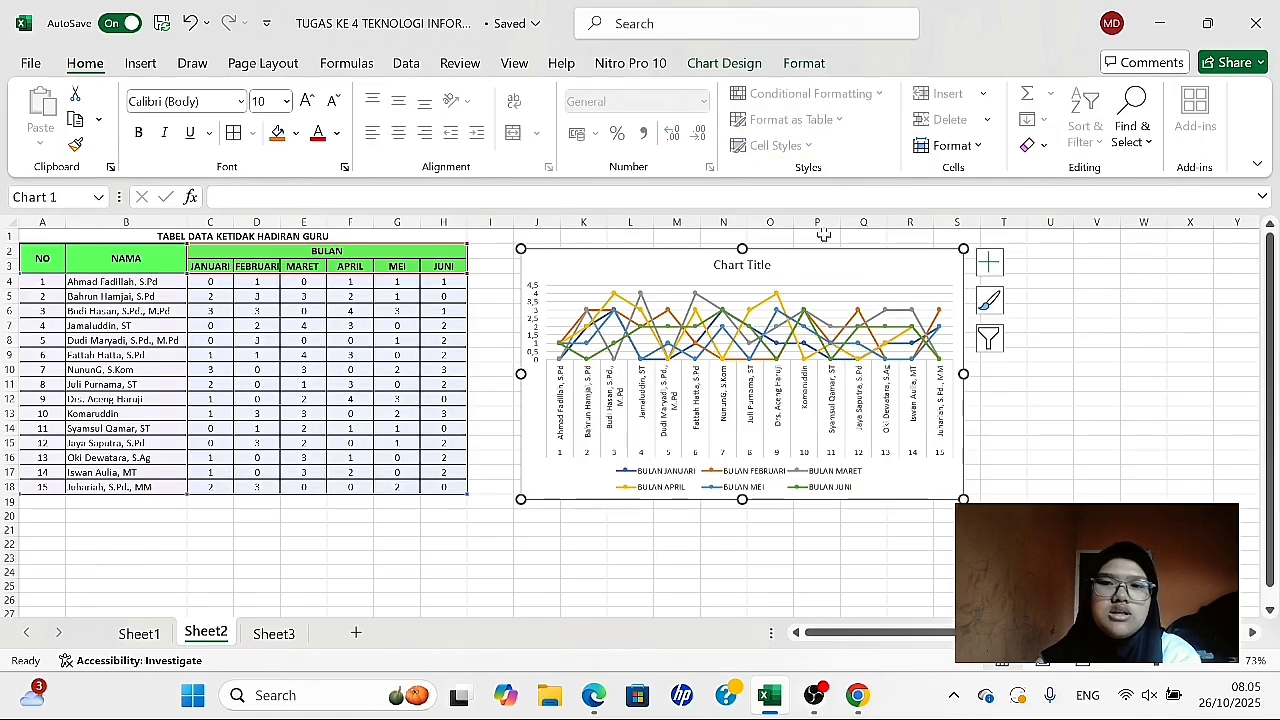
click(735, 66)
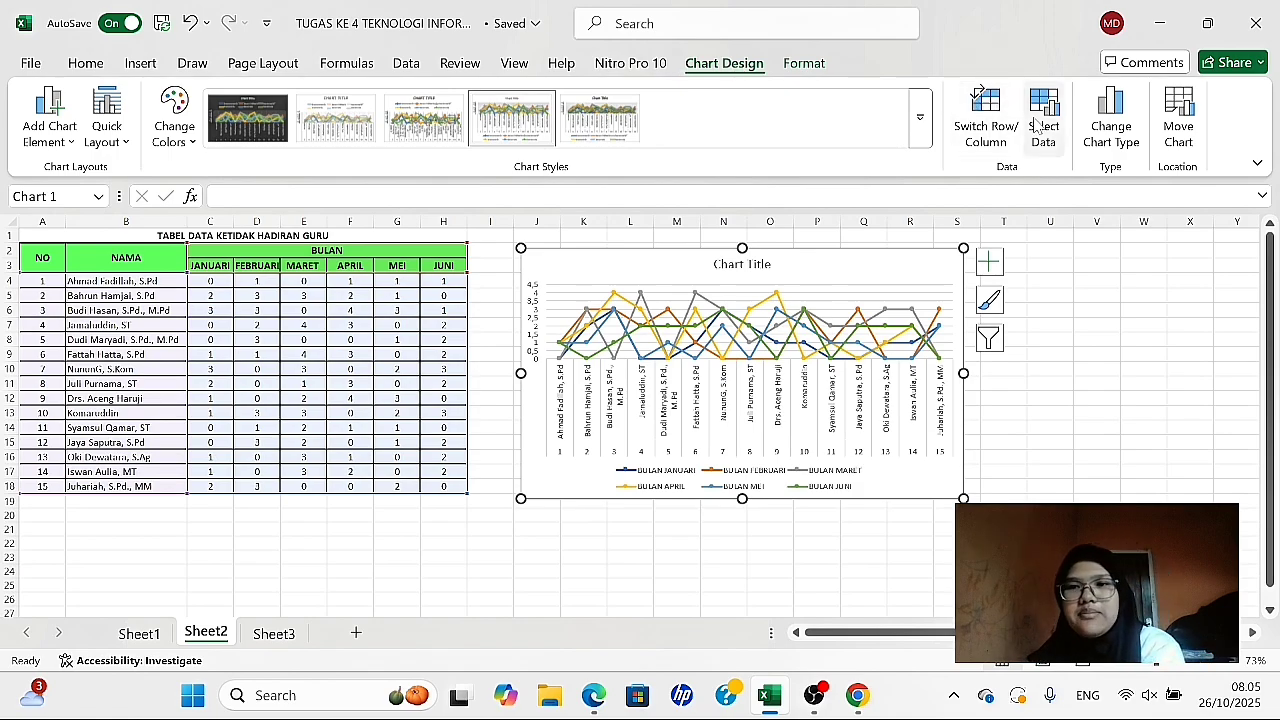
click(1097, 133)
mouse_move(667, 248)
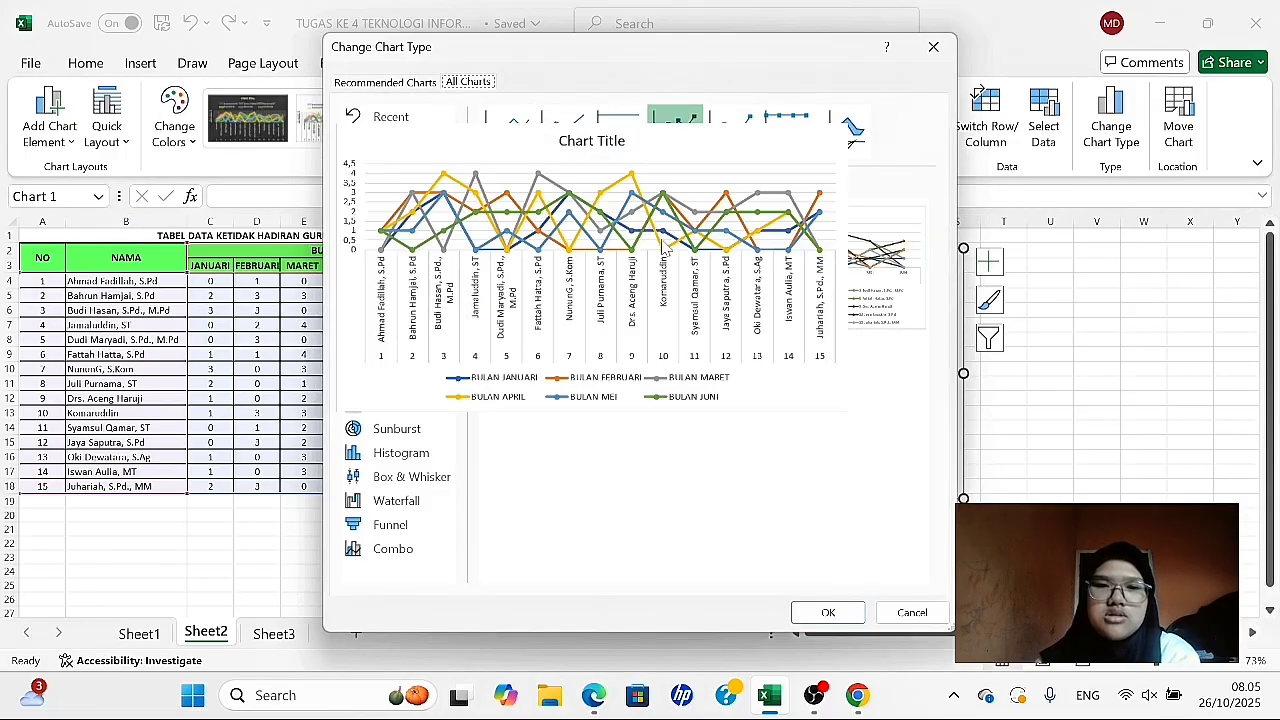
mouse_move(824, 275)
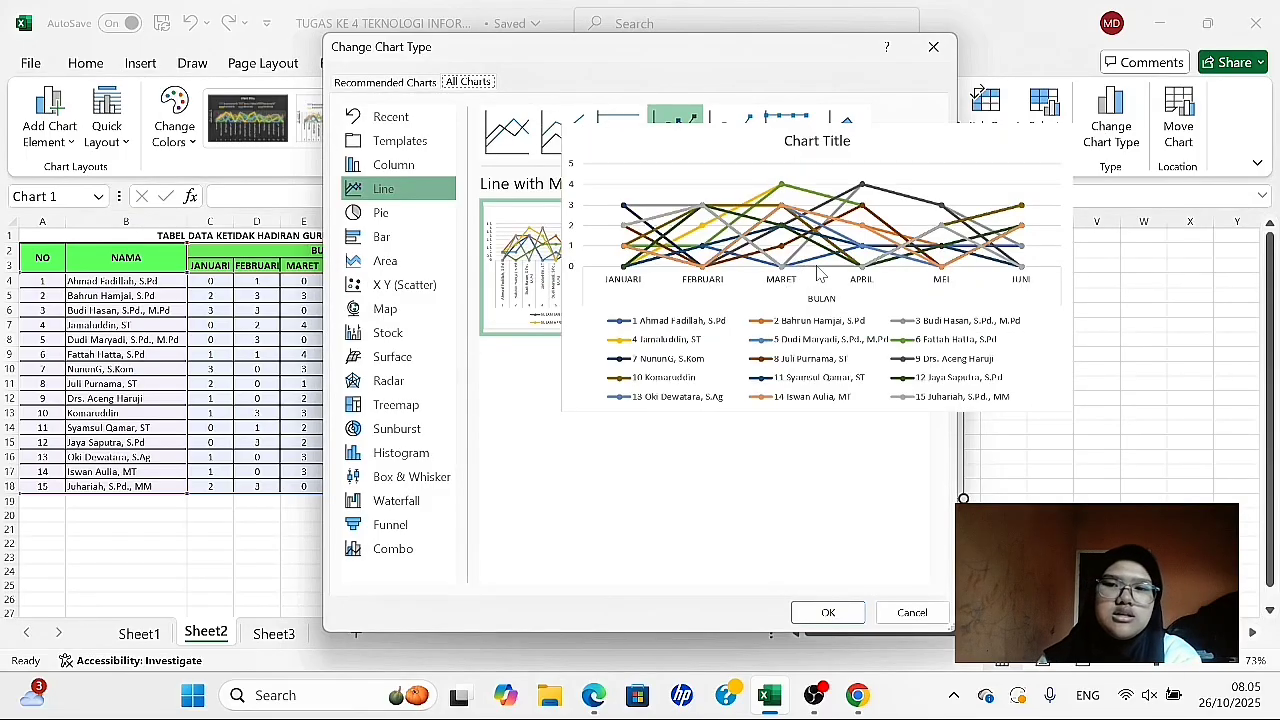
click(434, 214)
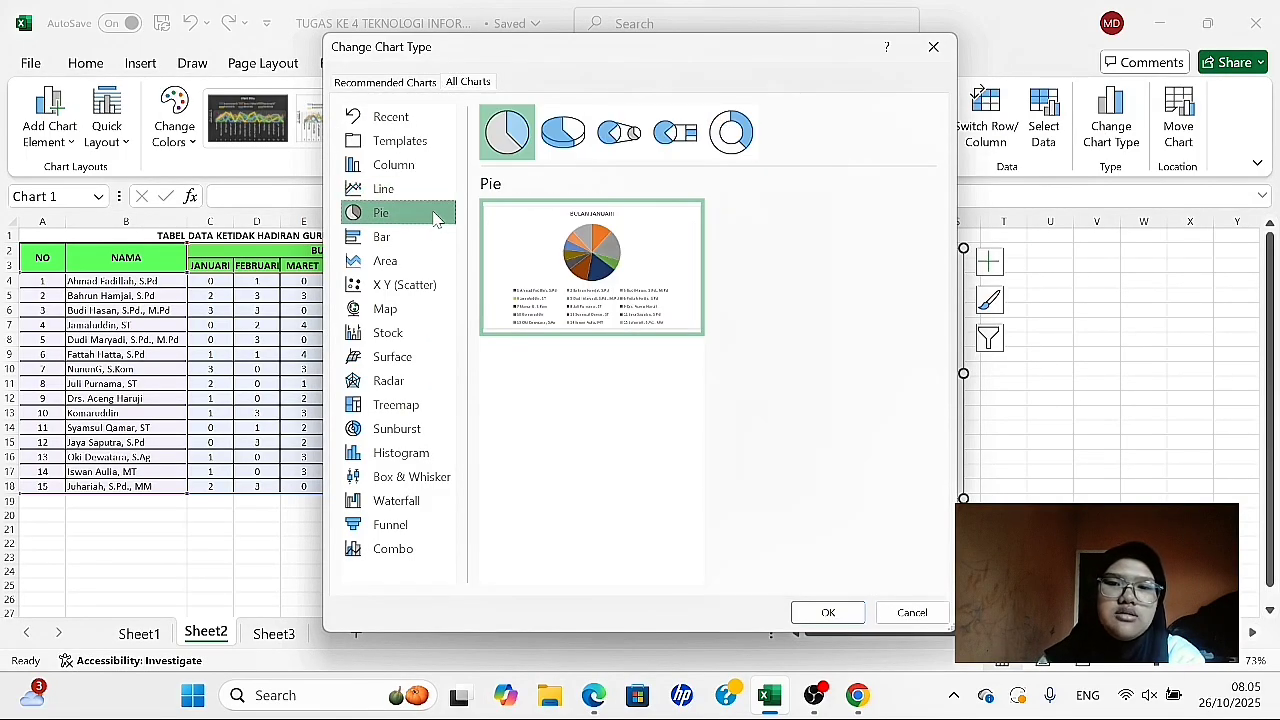
click(381, 239)
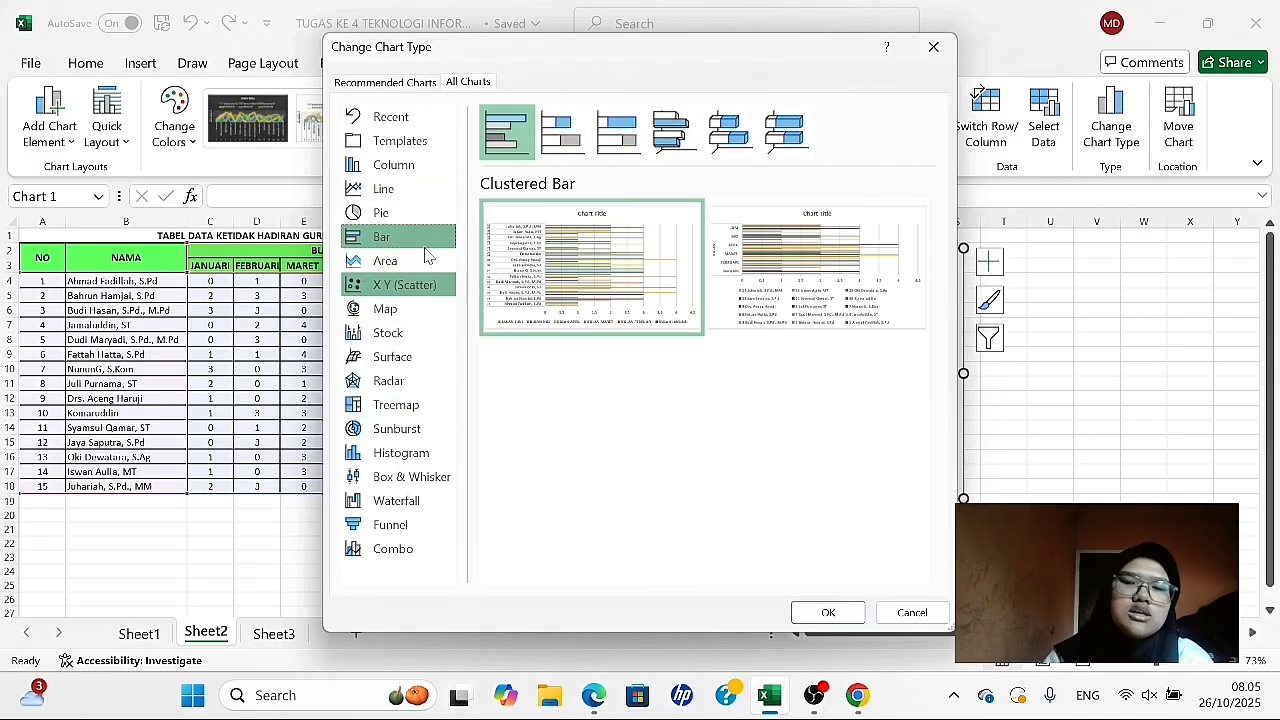
click(920, 53)
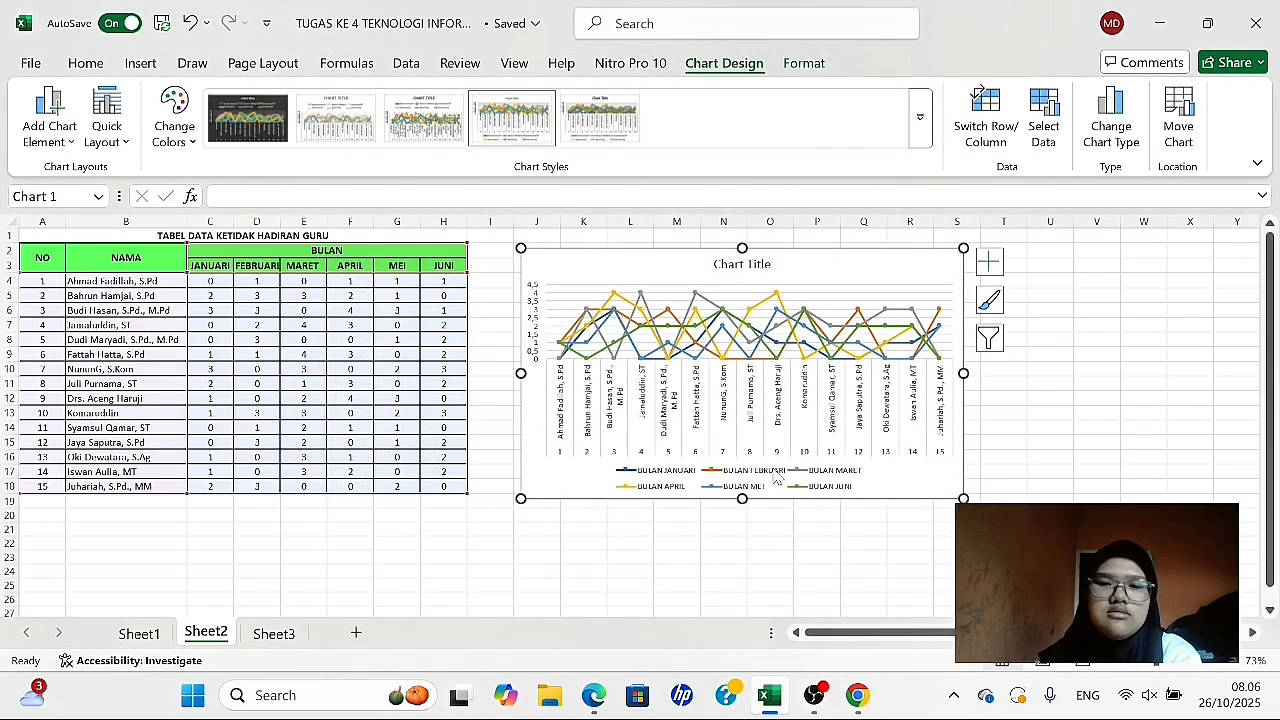
scroll(783, 478, down, 5)
scroll(783, 478, up, 5)
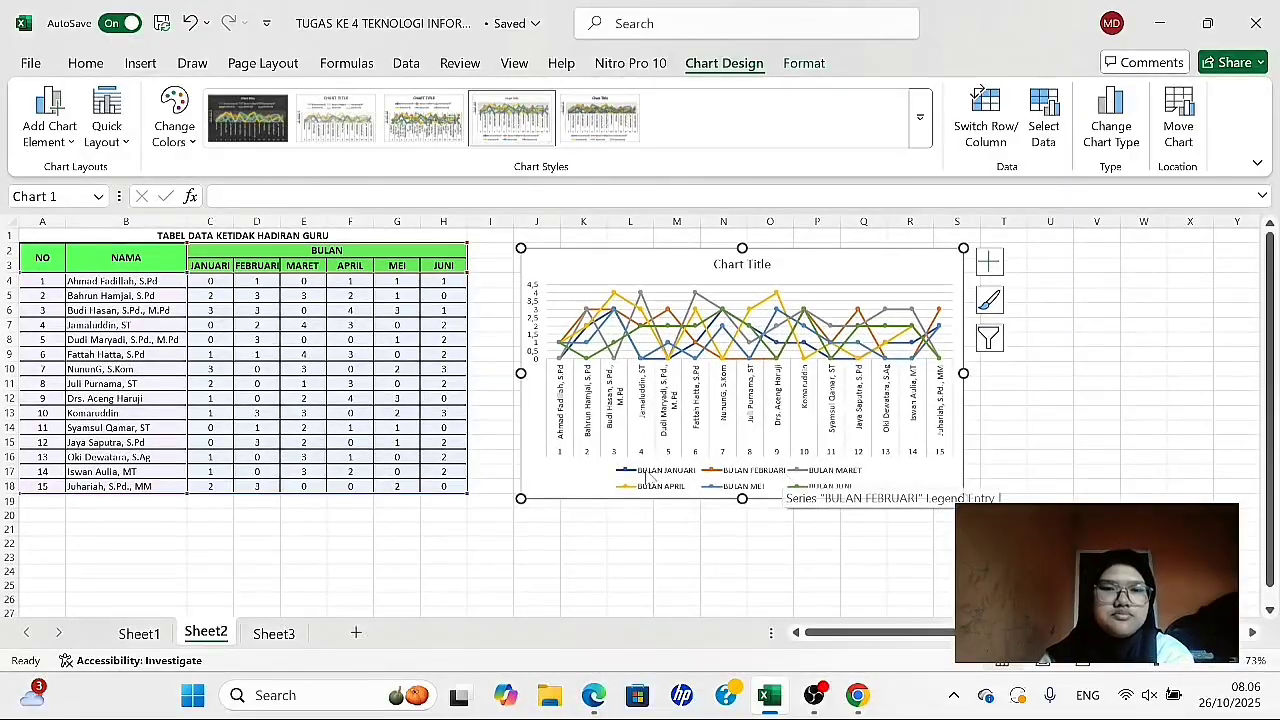
click(458, 525)
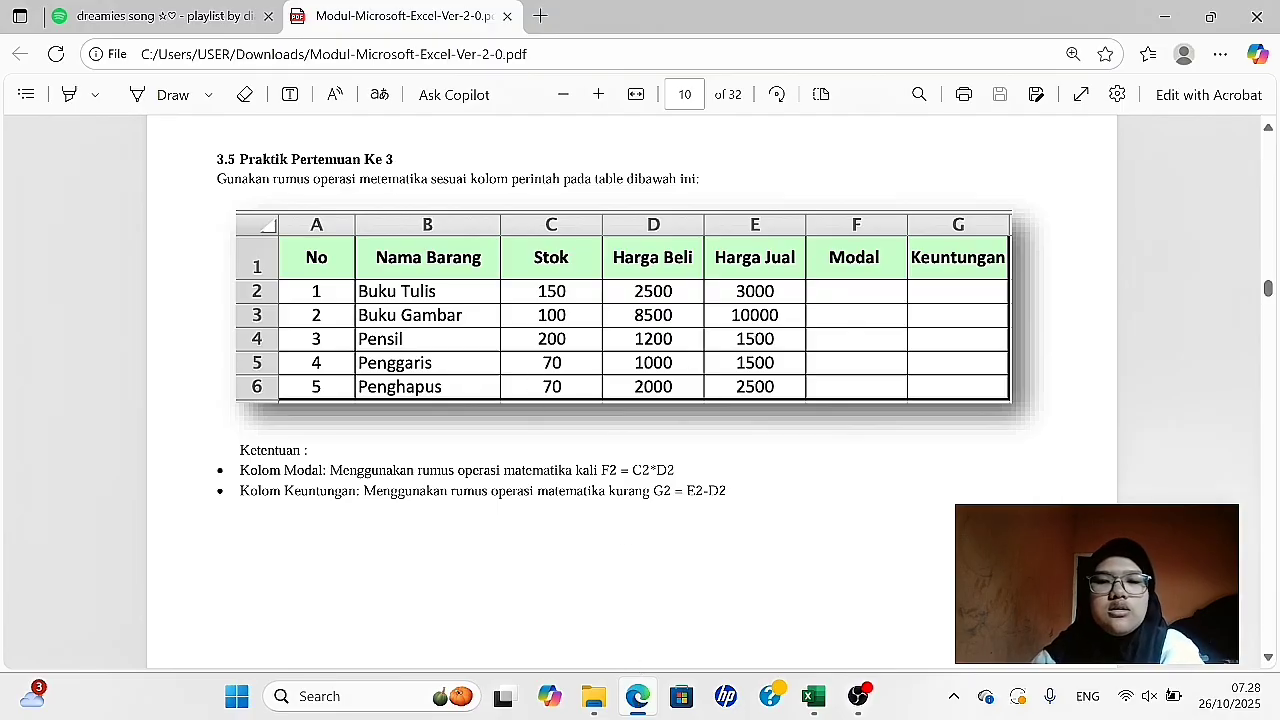
- Switch to Excel, enter the headers NO and NAMA BARANG in A1:B1 of Sheet3, and fit column B to its text
click(810, 702)
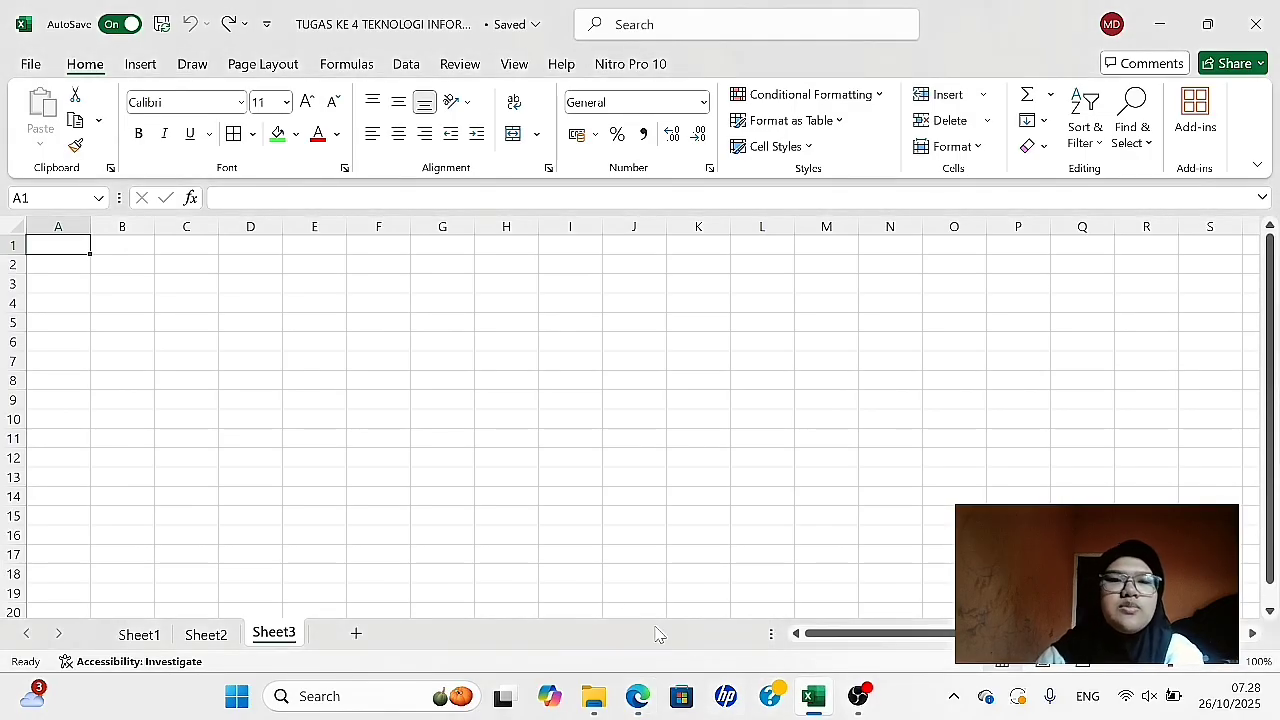
click(62, 253)
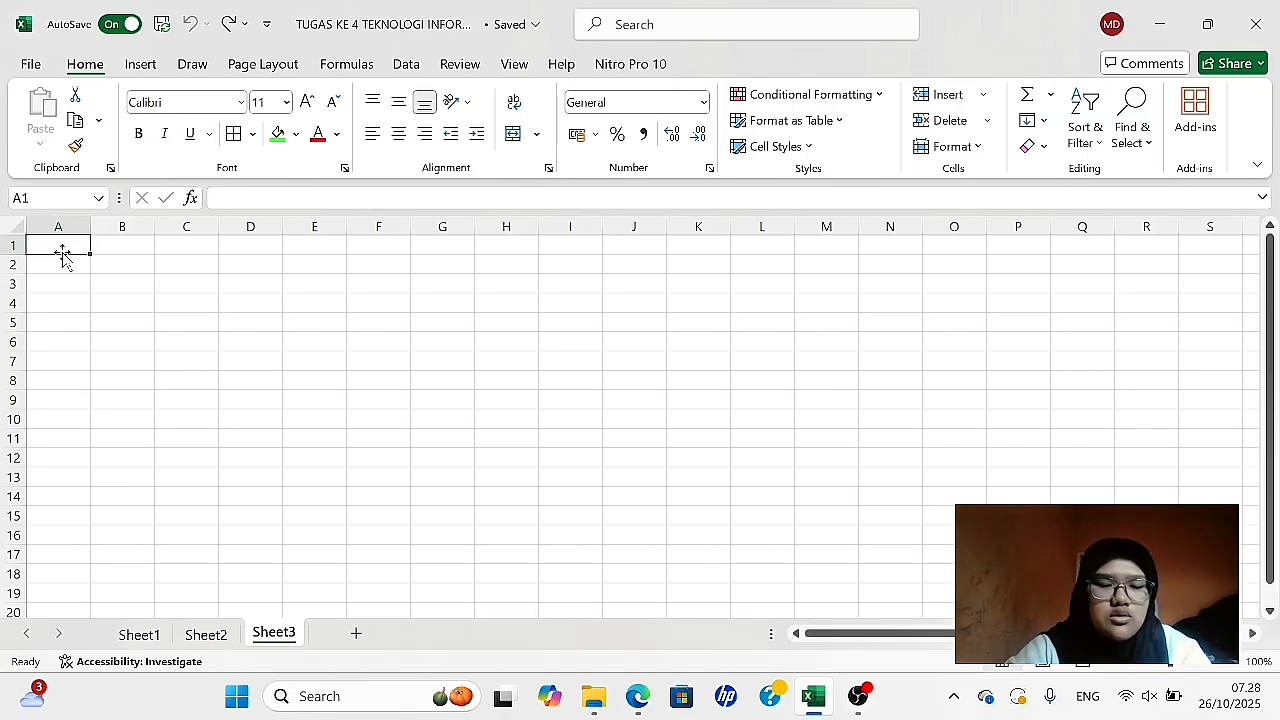
text(NO)
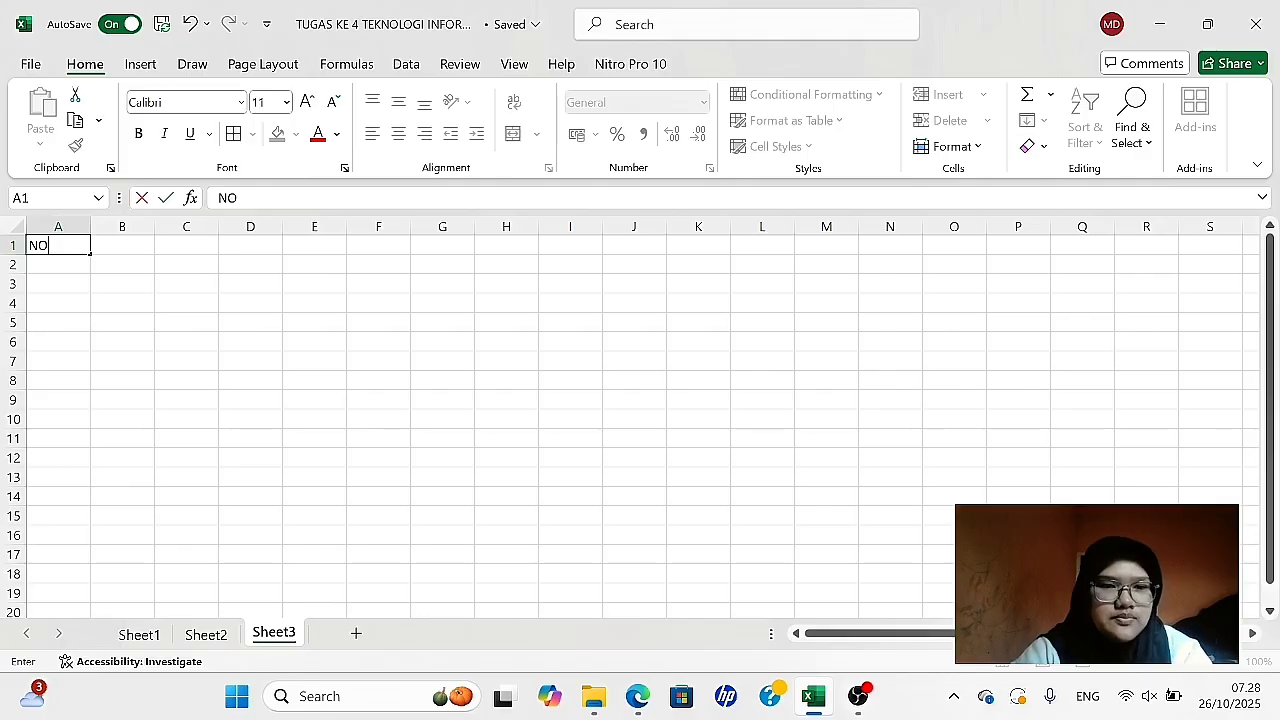
key(Tab)
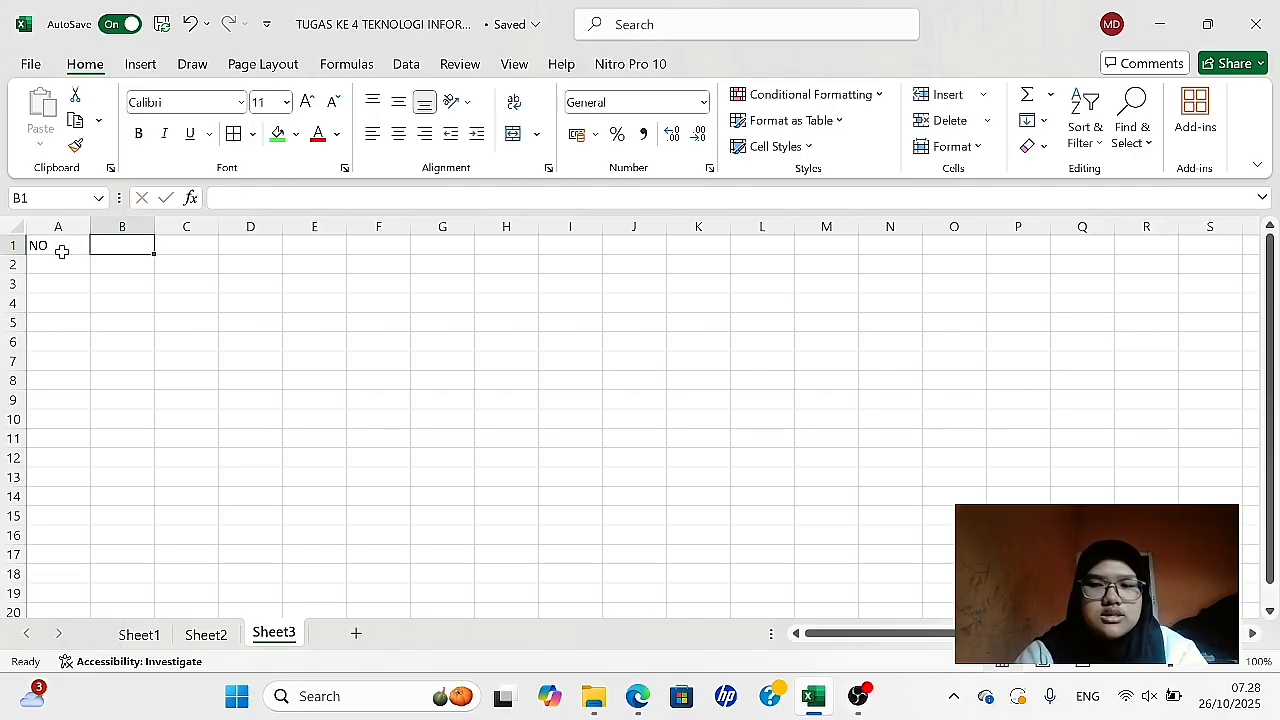
text(NAM)
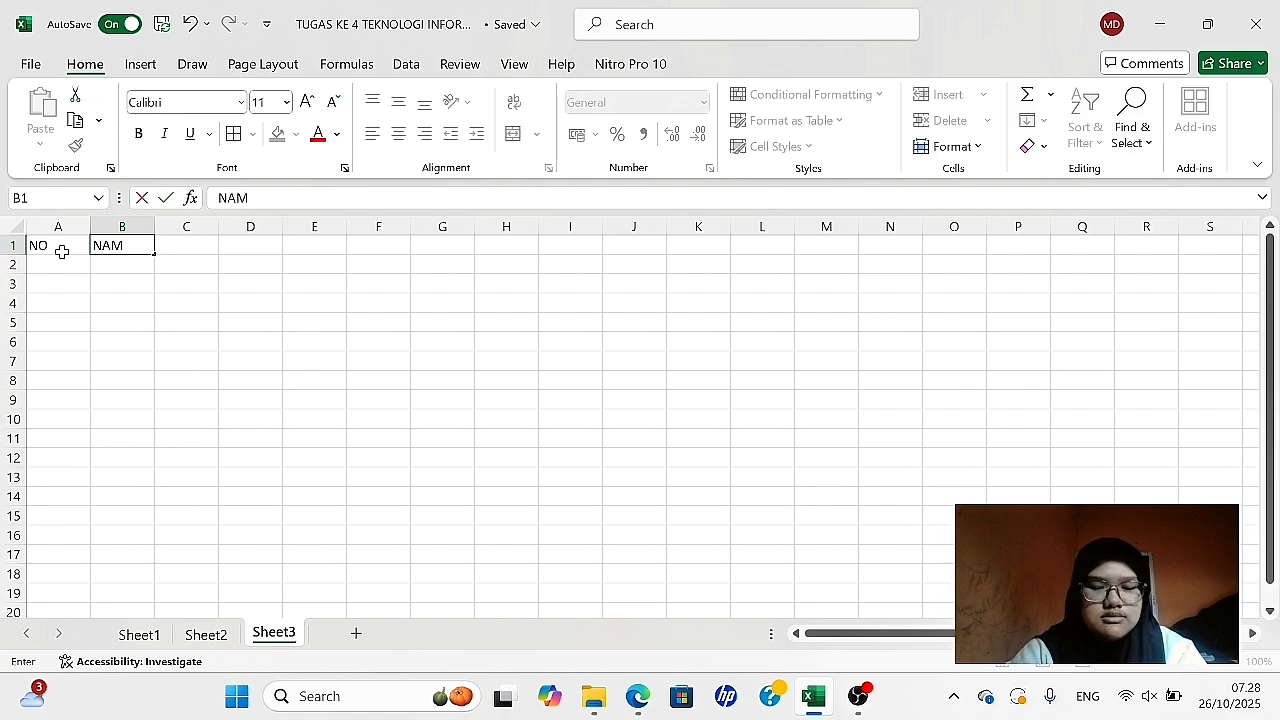
text(A BARANG)
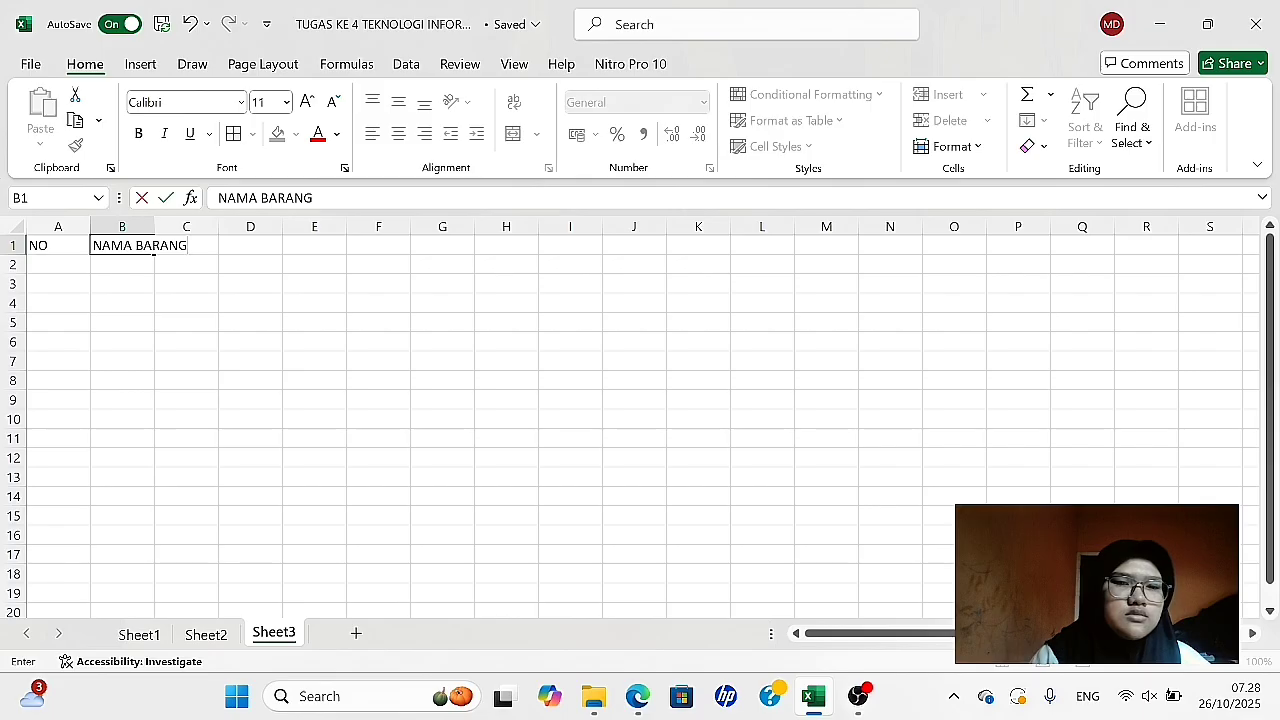
click(221, 247)
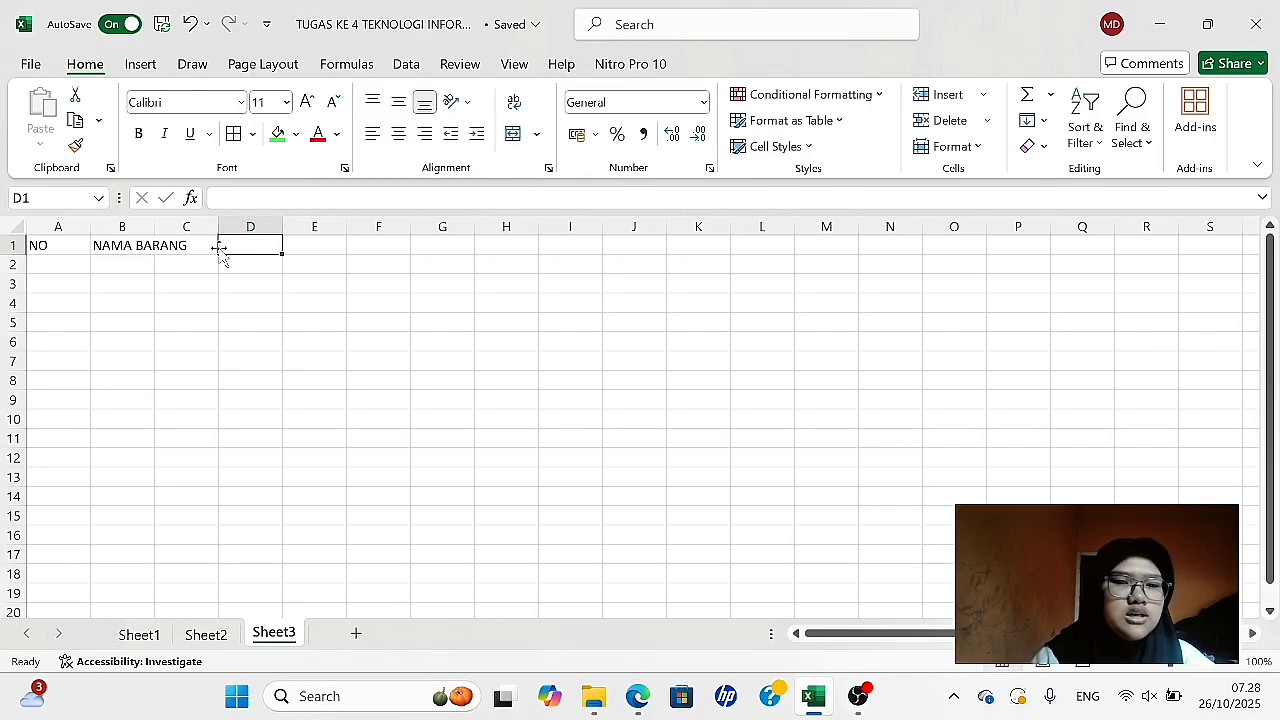
double_click(152, 230)
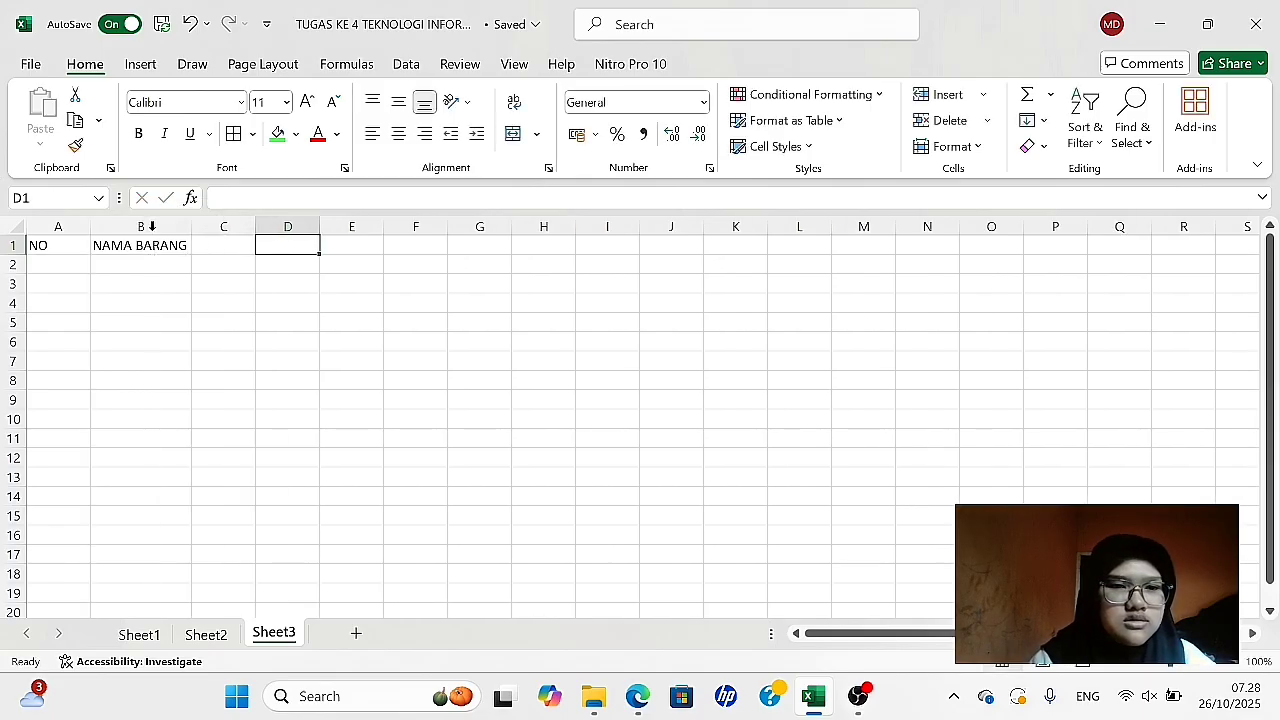
- Enter the headers STOK, HARGA BELI and HARGA JUAL in C1:E1, fitting columns D and E to their text
click(209, 247)
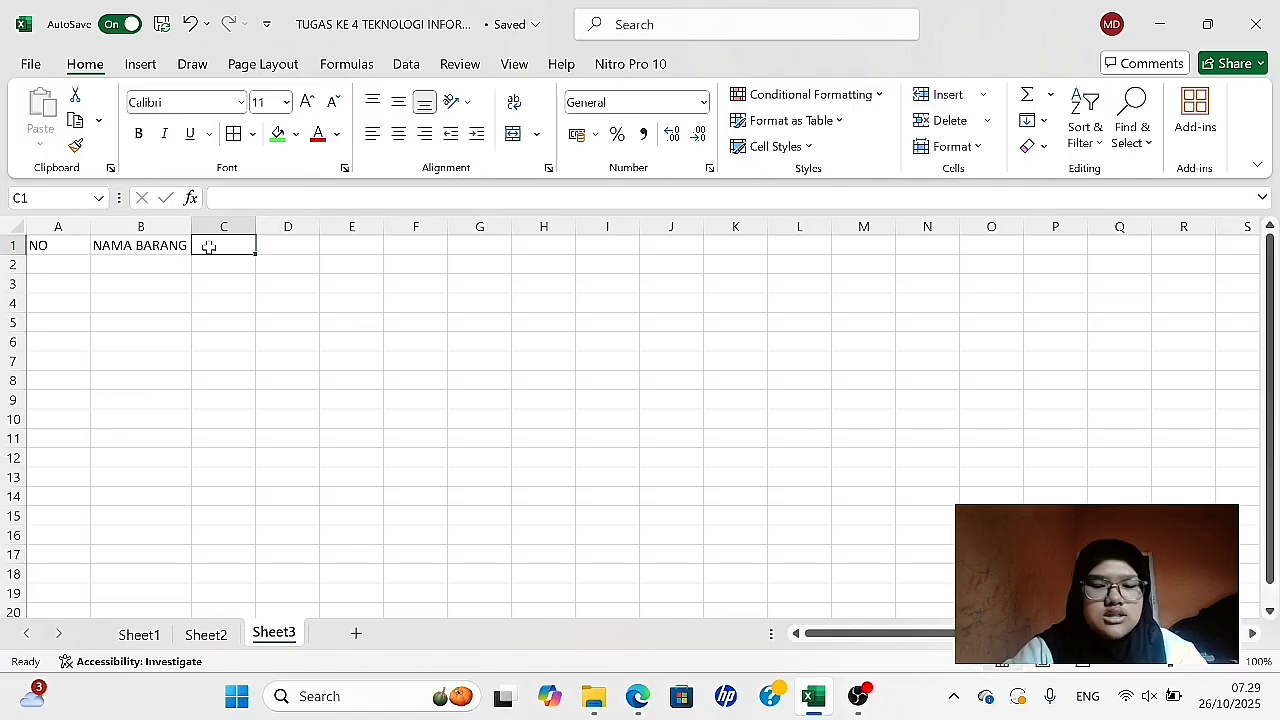
text(STOK)
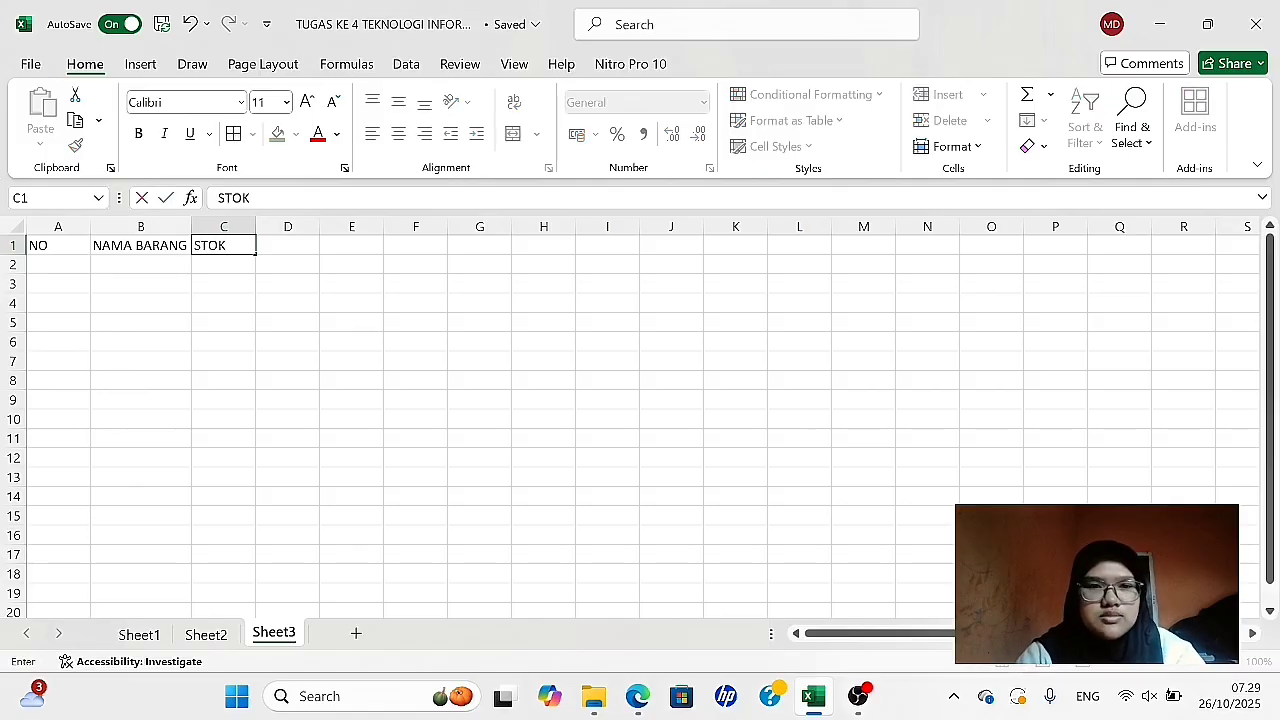
key(Tab)
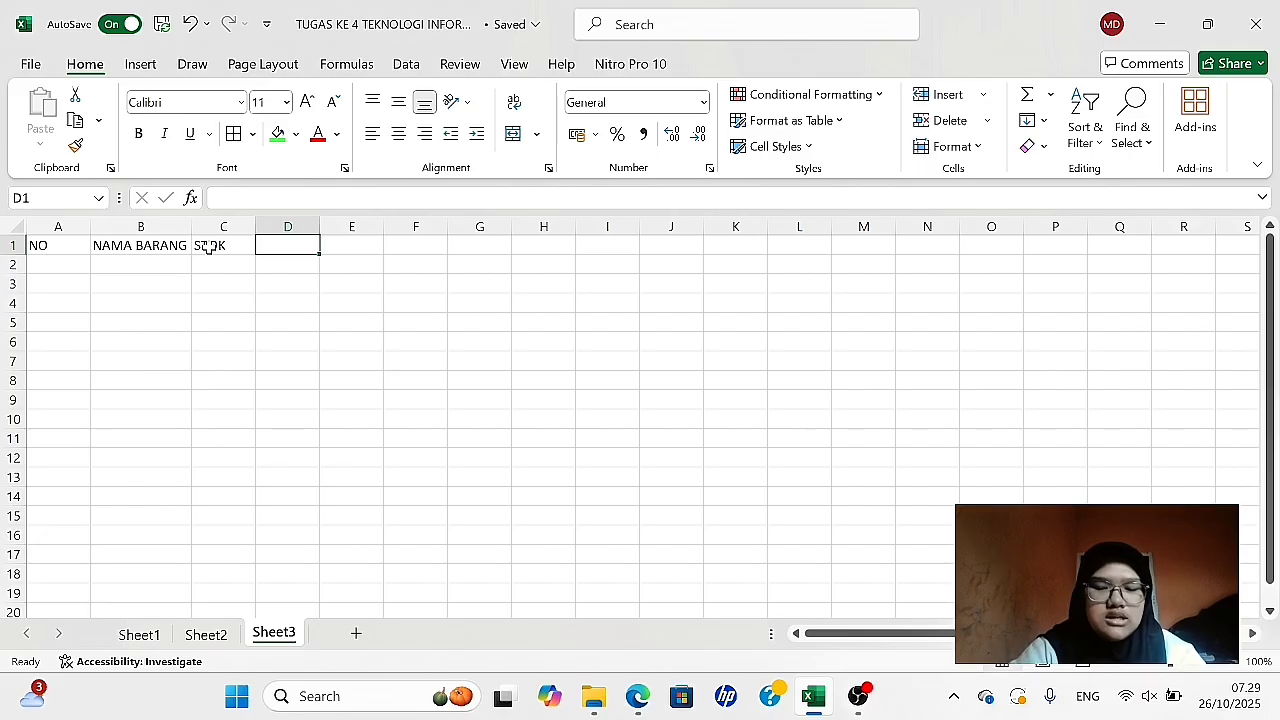
text(HARGA BELI)
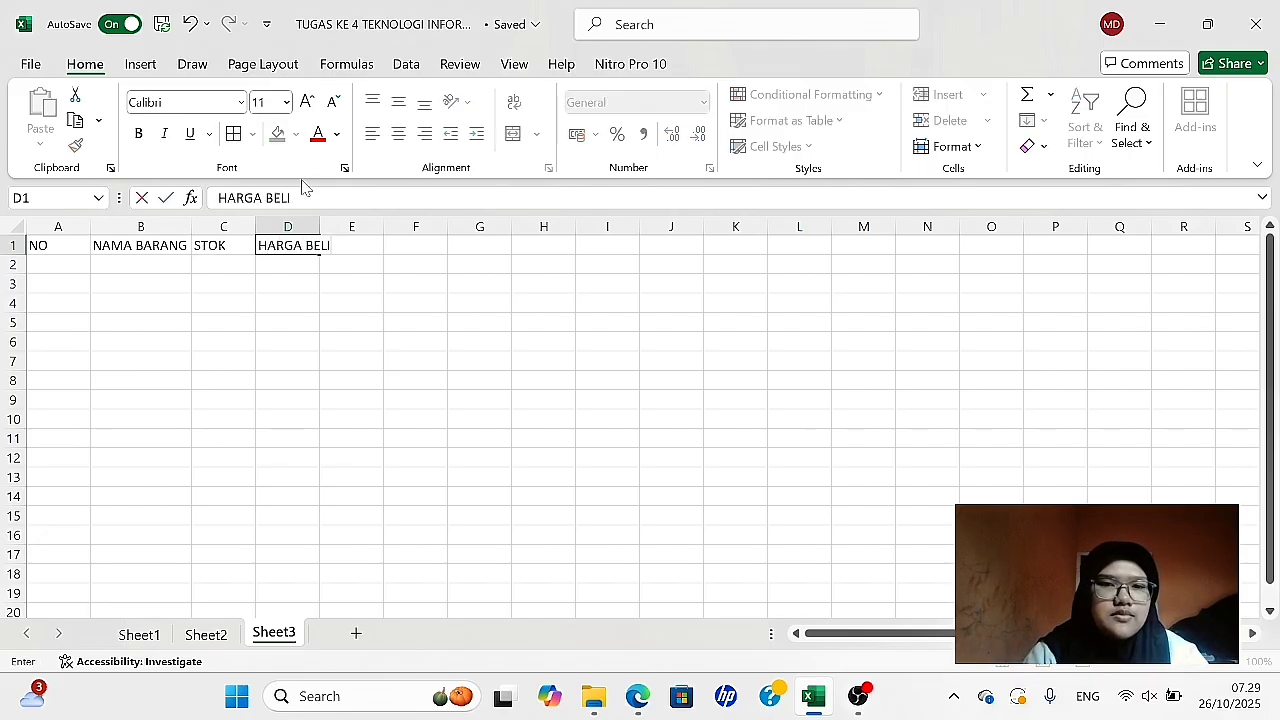
double_click(318, 224)
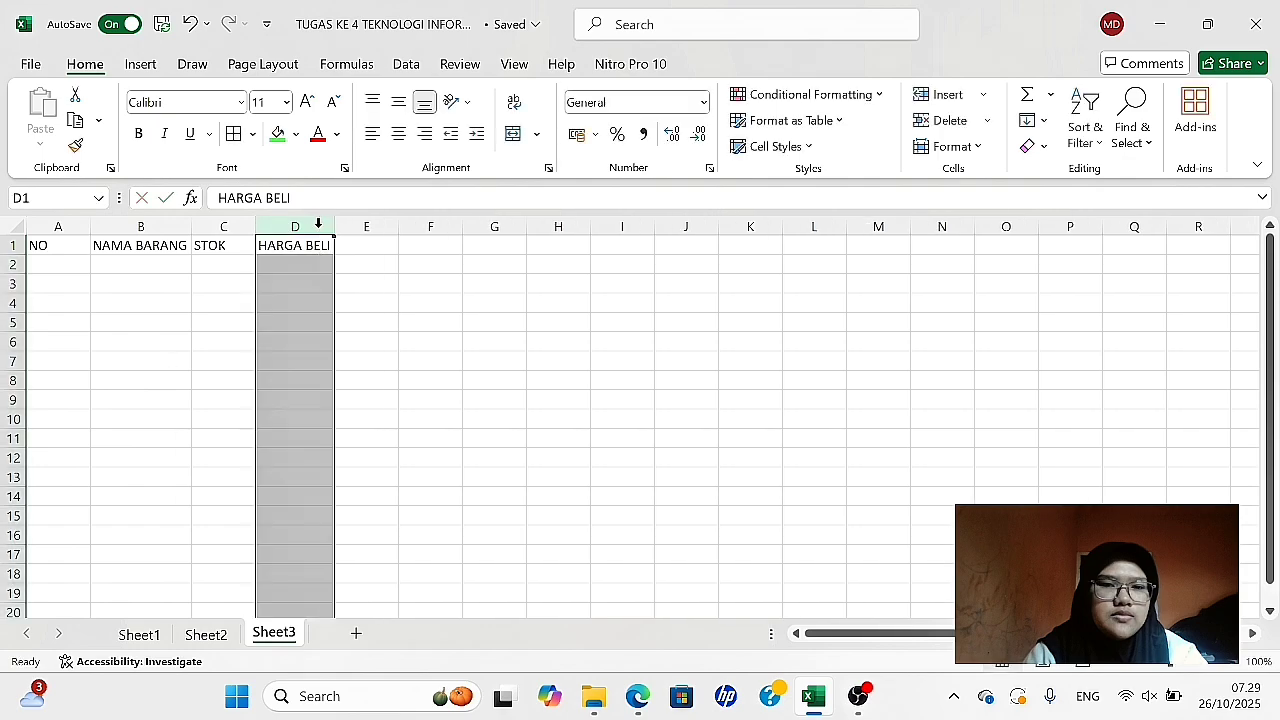
click(371, 250)
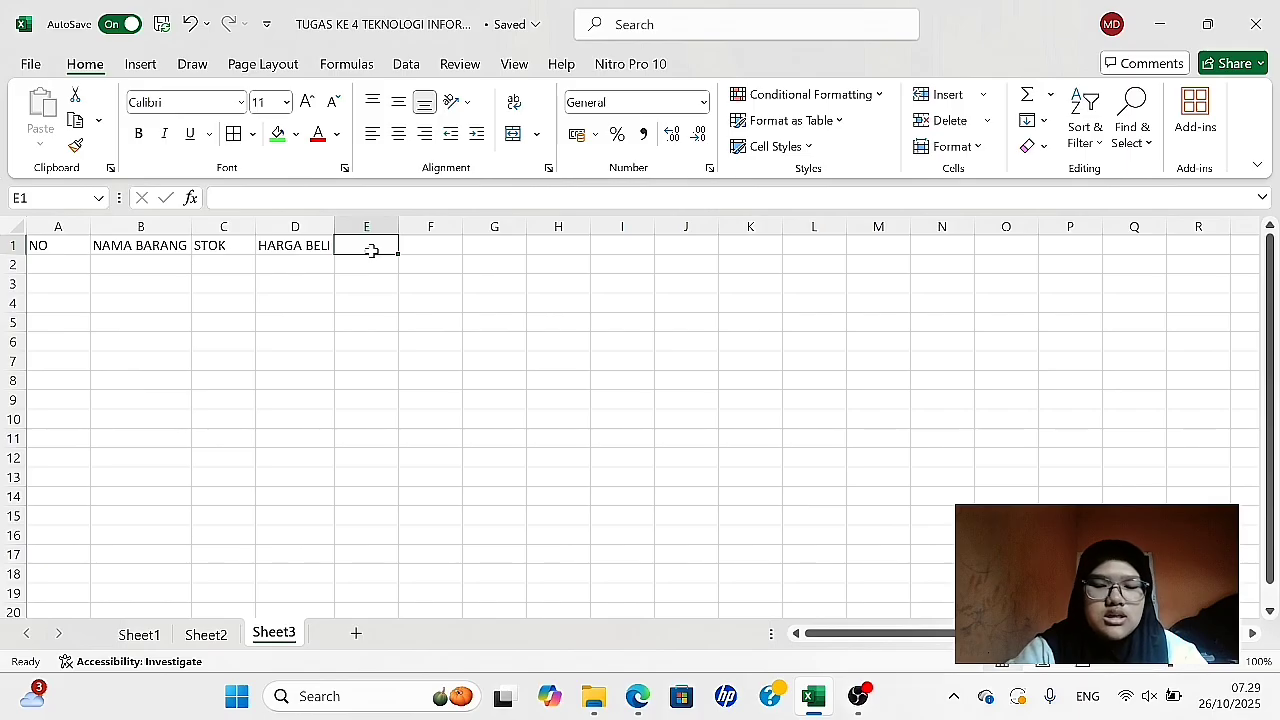
text(HARGA JUAL)
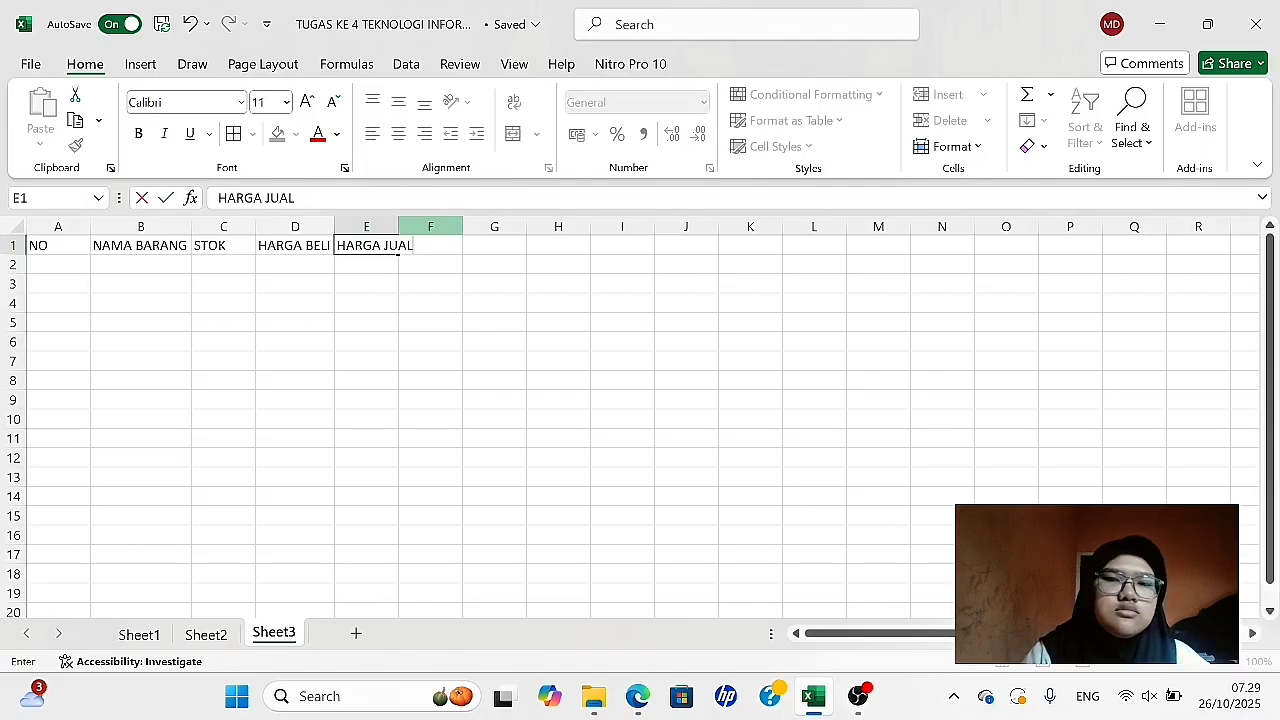
click(397, 228)
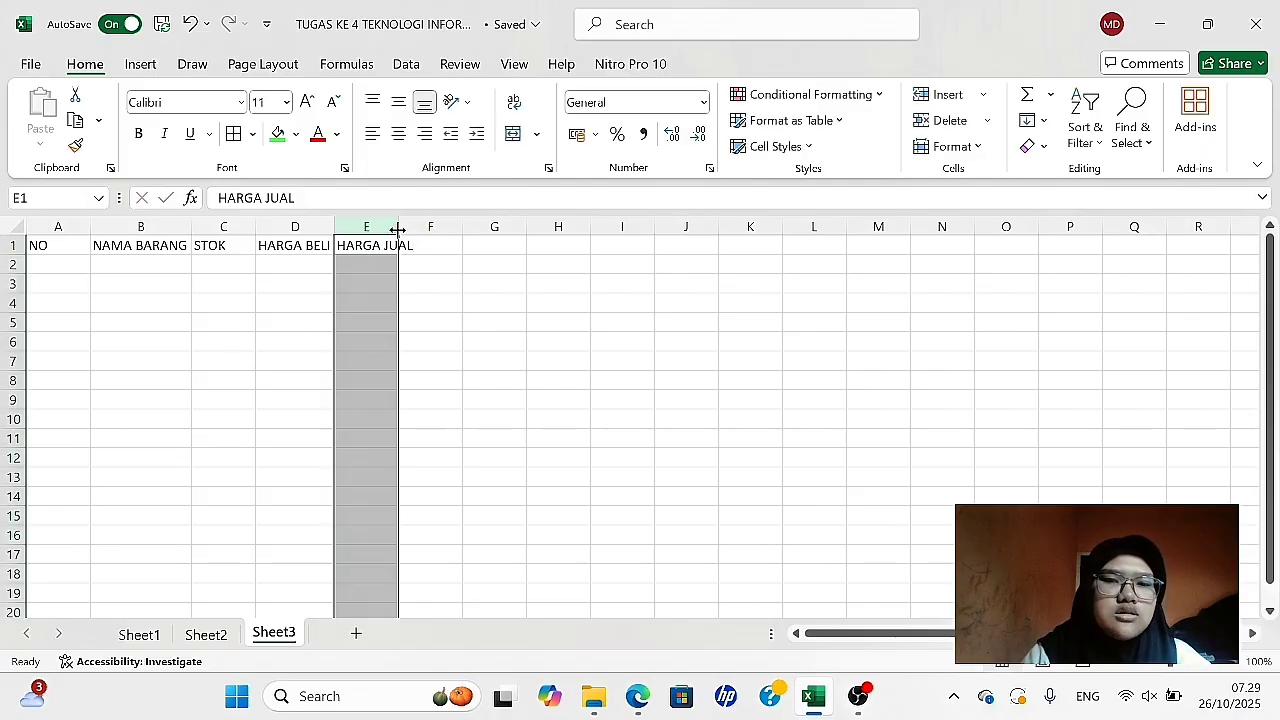
double_click(398, 229)
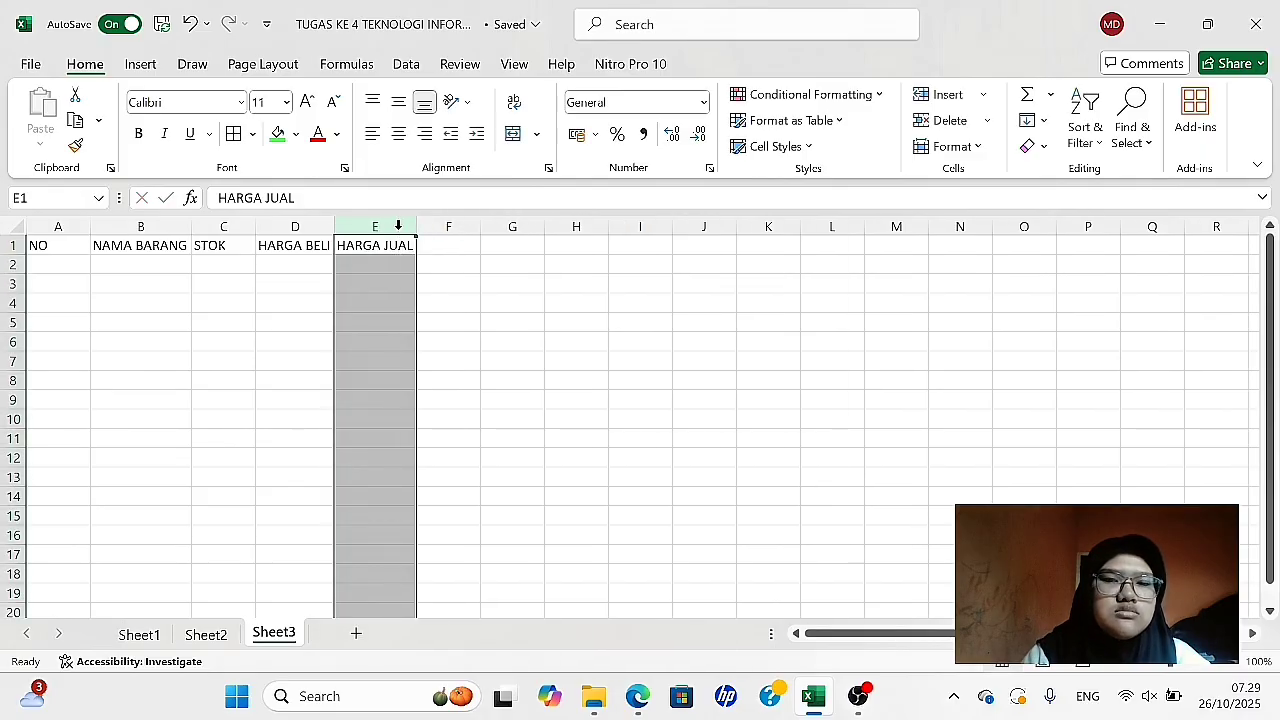
- Enter the headers MODAL and KEUNTUNGAN in F1:G1 and fit column G to its text
click(437, 247)
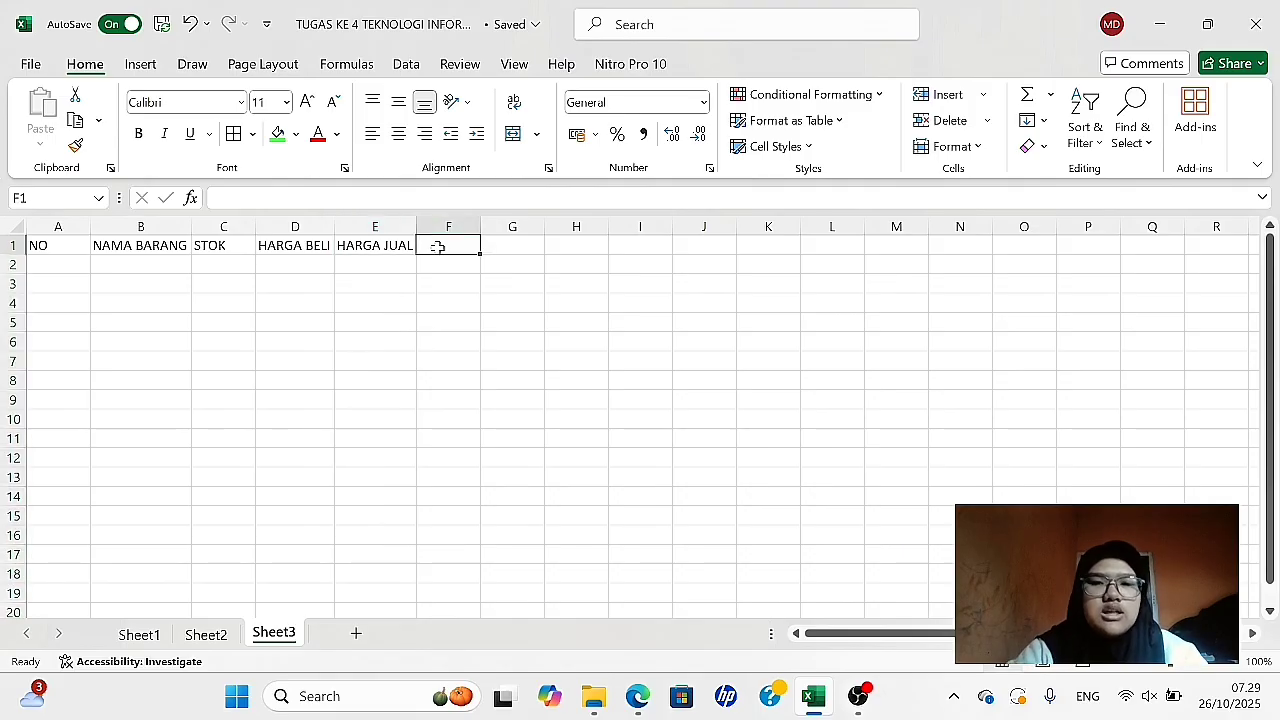
text(MODAL)
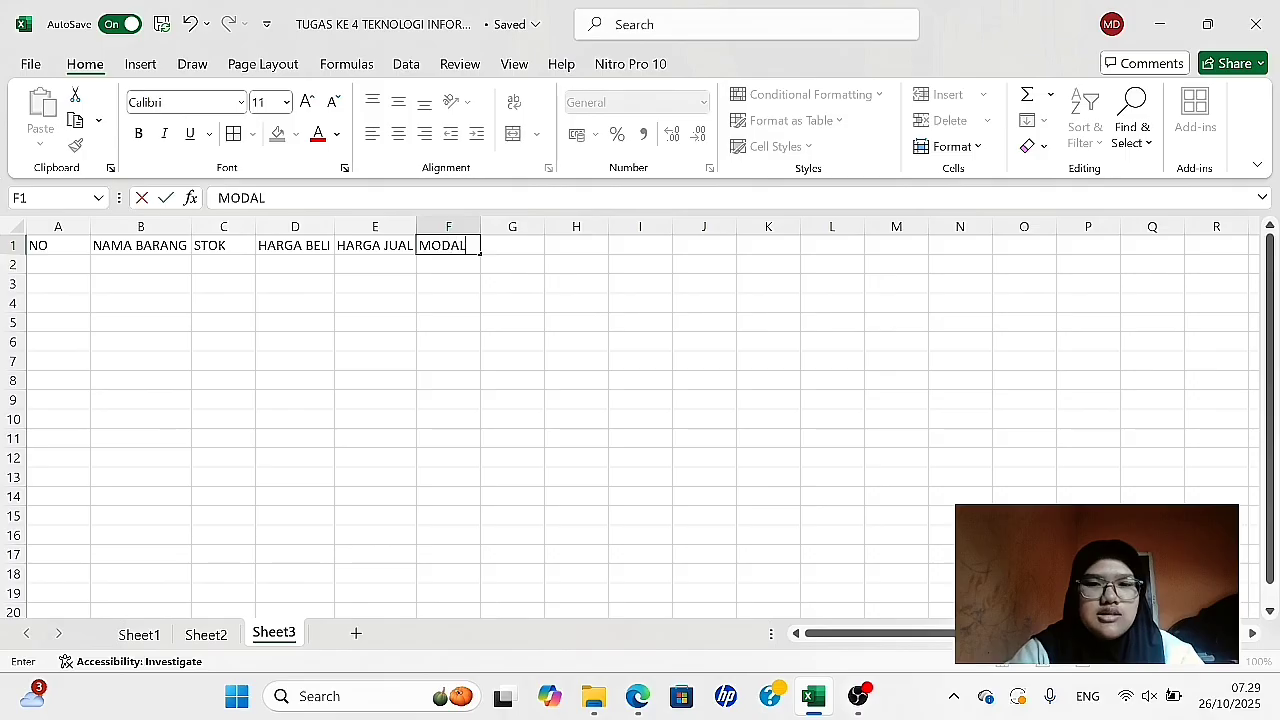
key(Tab)
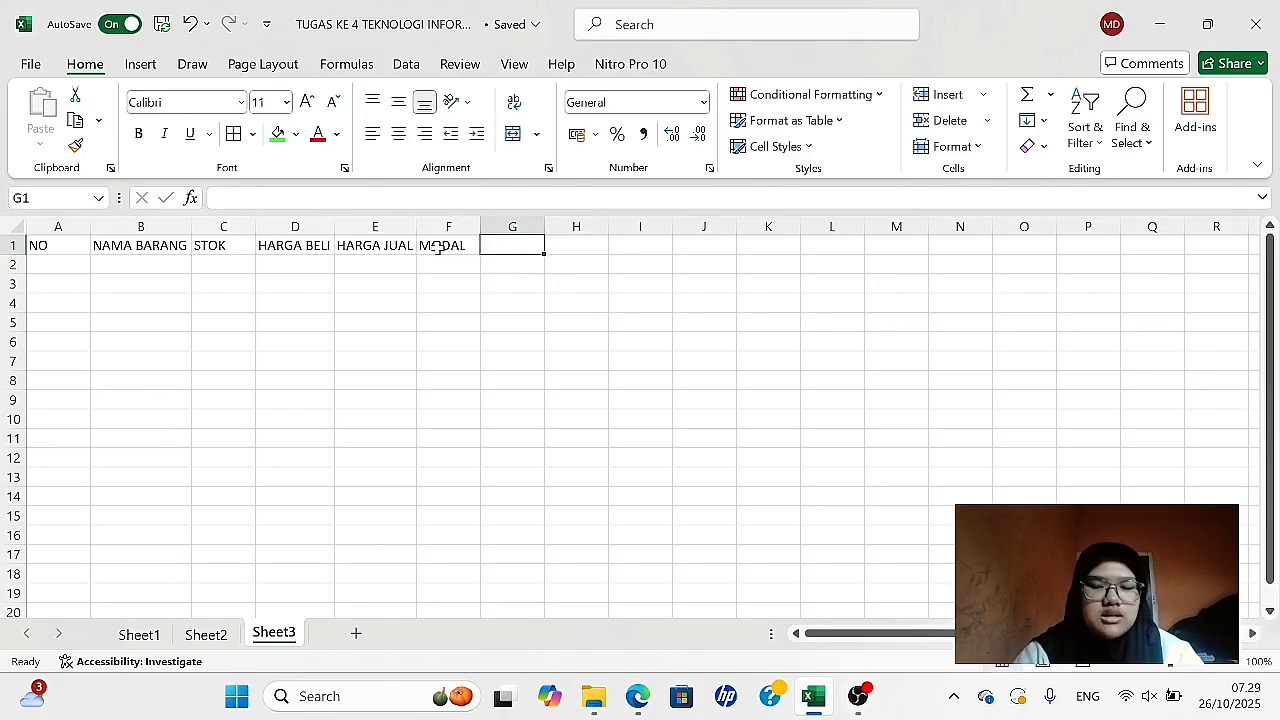
text(KEUNTUNGAN)
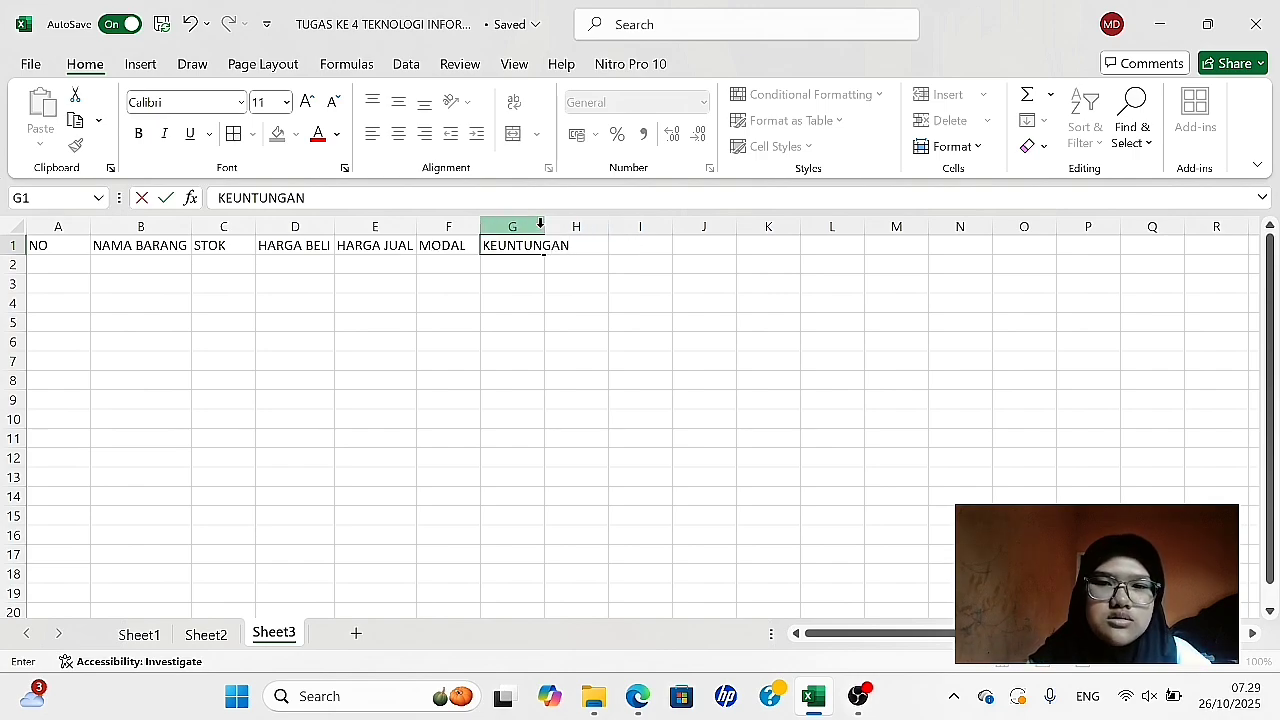
click(540, 226)
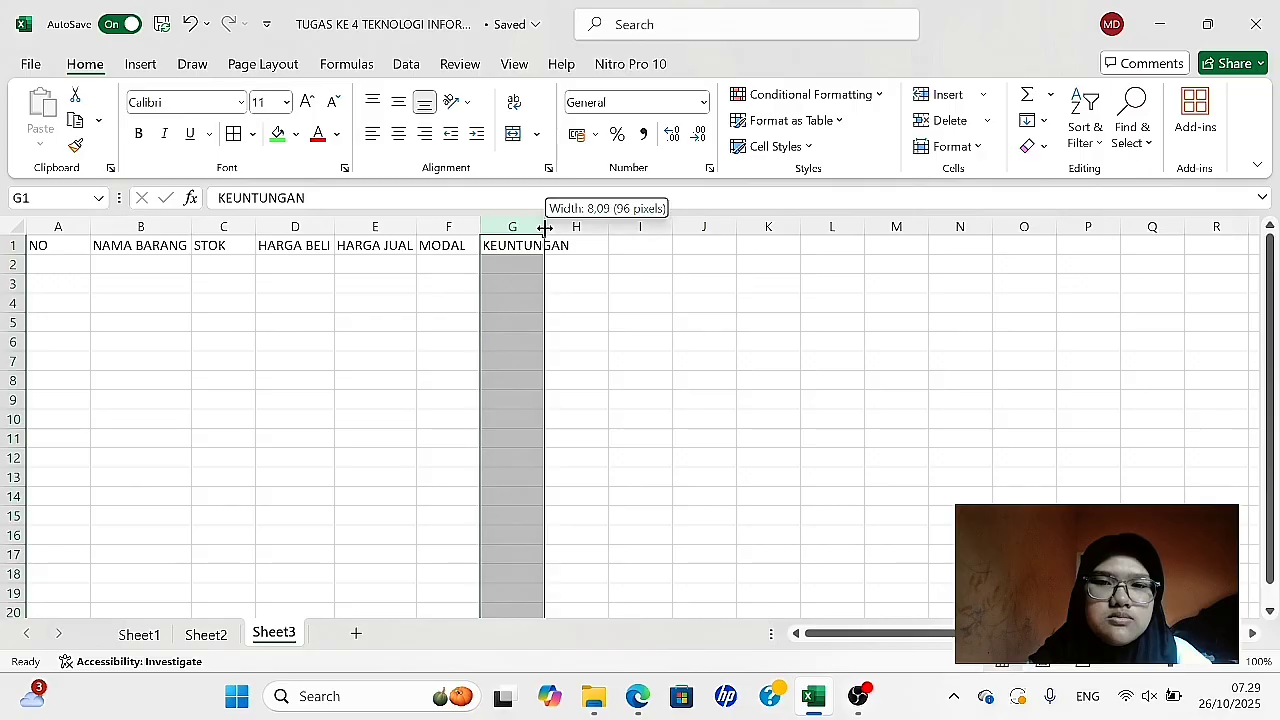
double_click(545, 227)
click(706, 259)
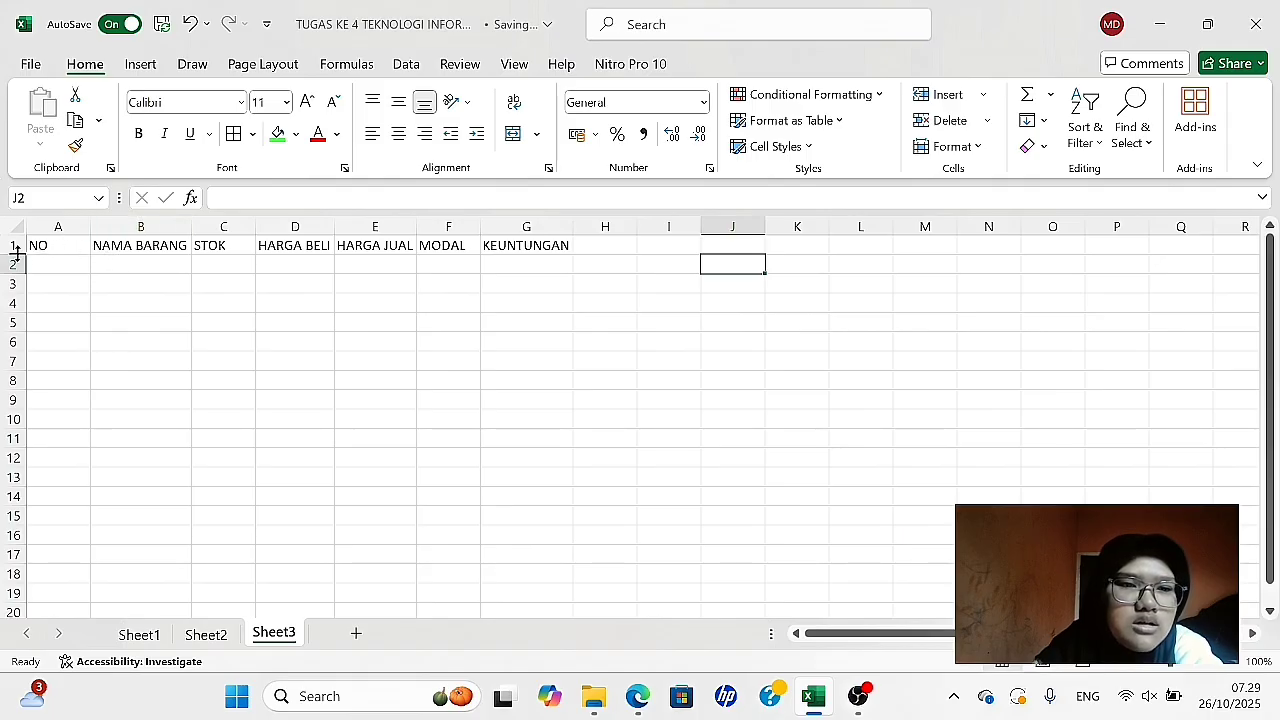
- Make row 1 about twice as tall and format the headers in A1:G1 bold, centered horizontally and vertically
drag(15, 254, 526, 241)
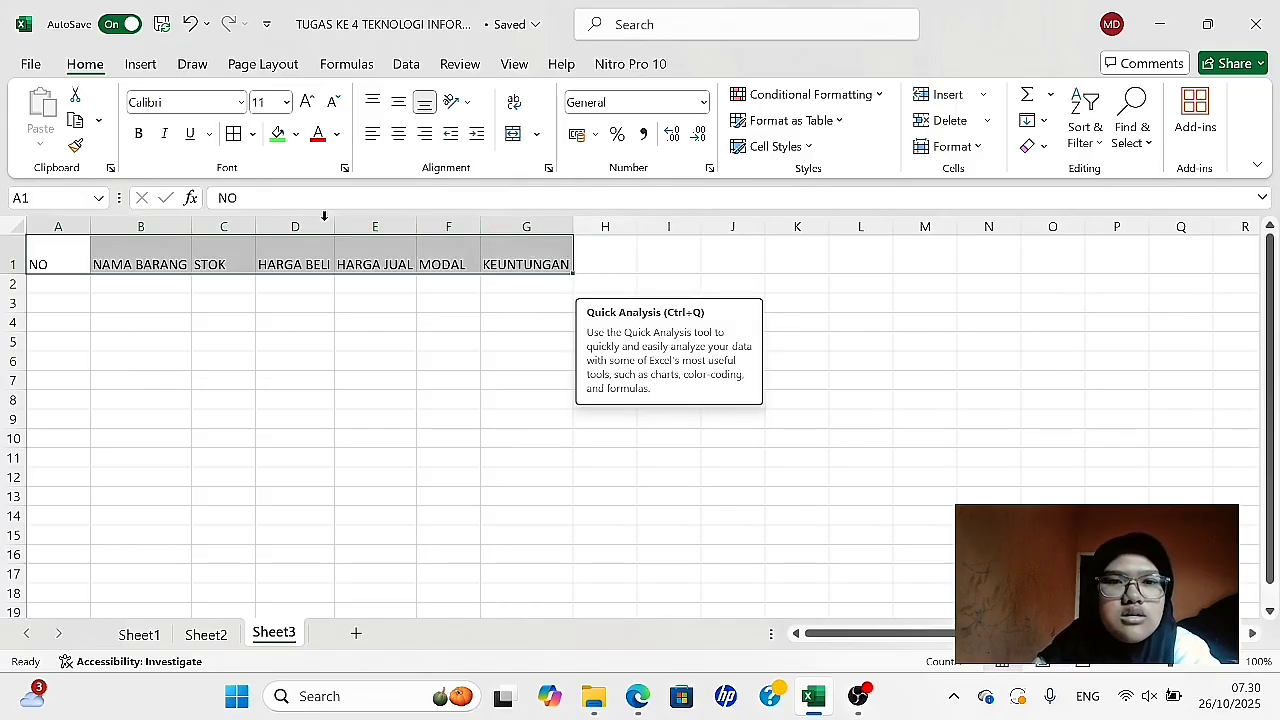
click(399, 134)
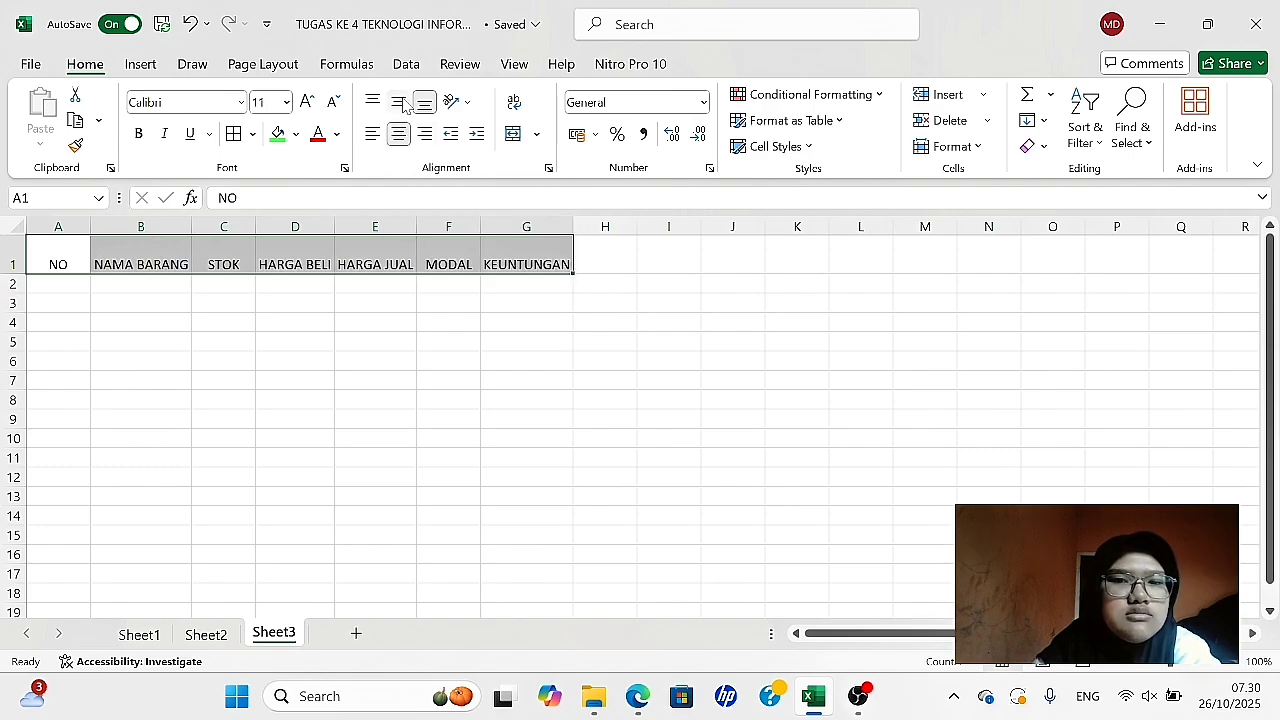
click(403, 104)
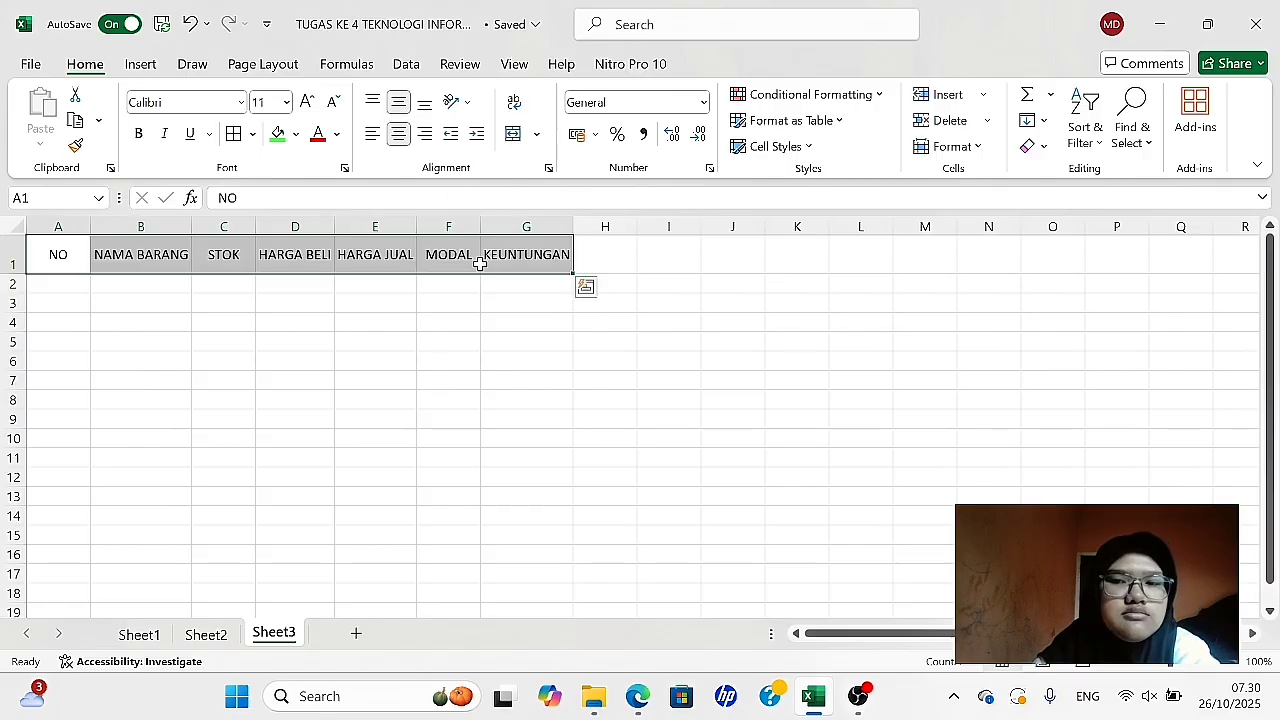
click(140, 135)
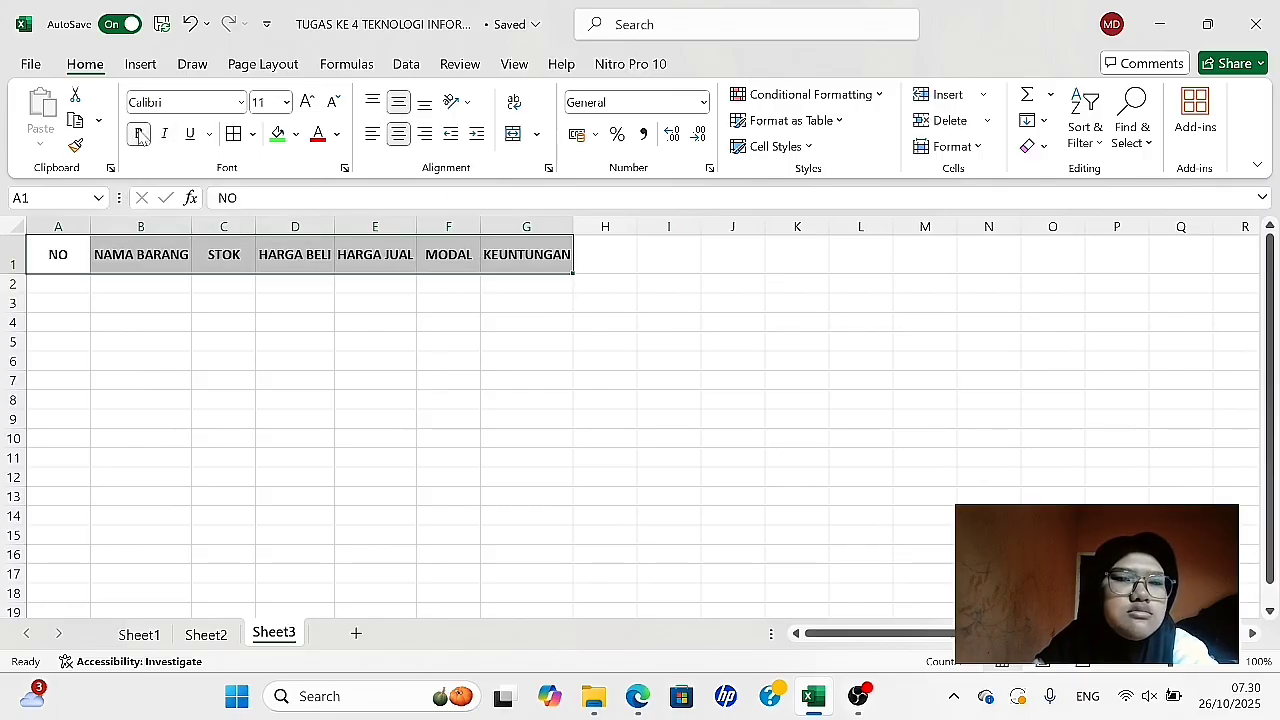
click(315, 287)
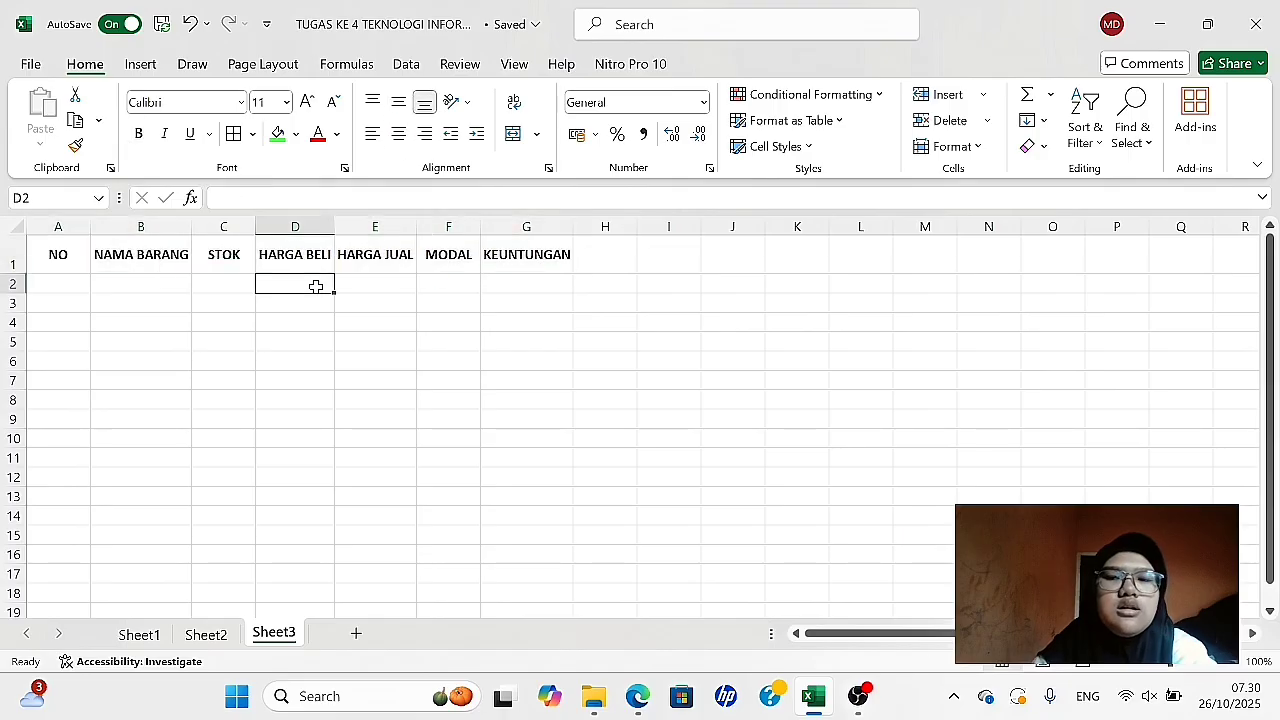
- Number the item rows 1 to 5 in A2:A6 under the NO header
click(56, 286)
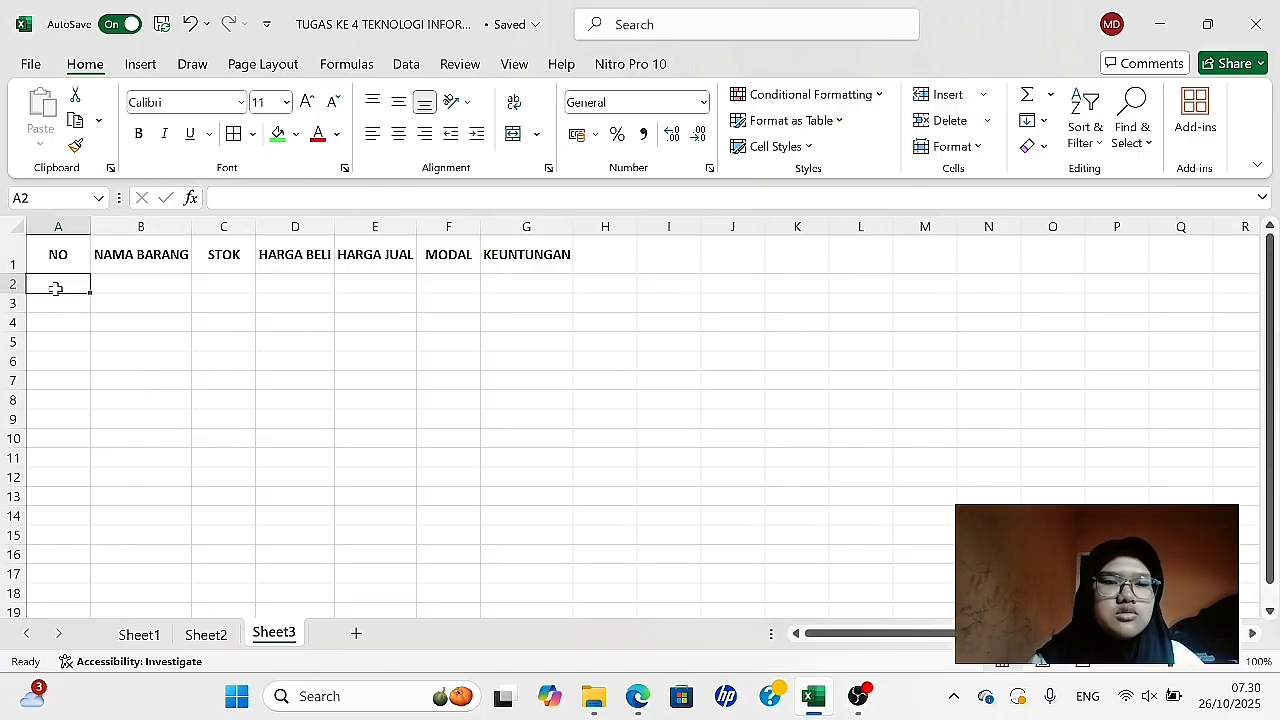
text(1)
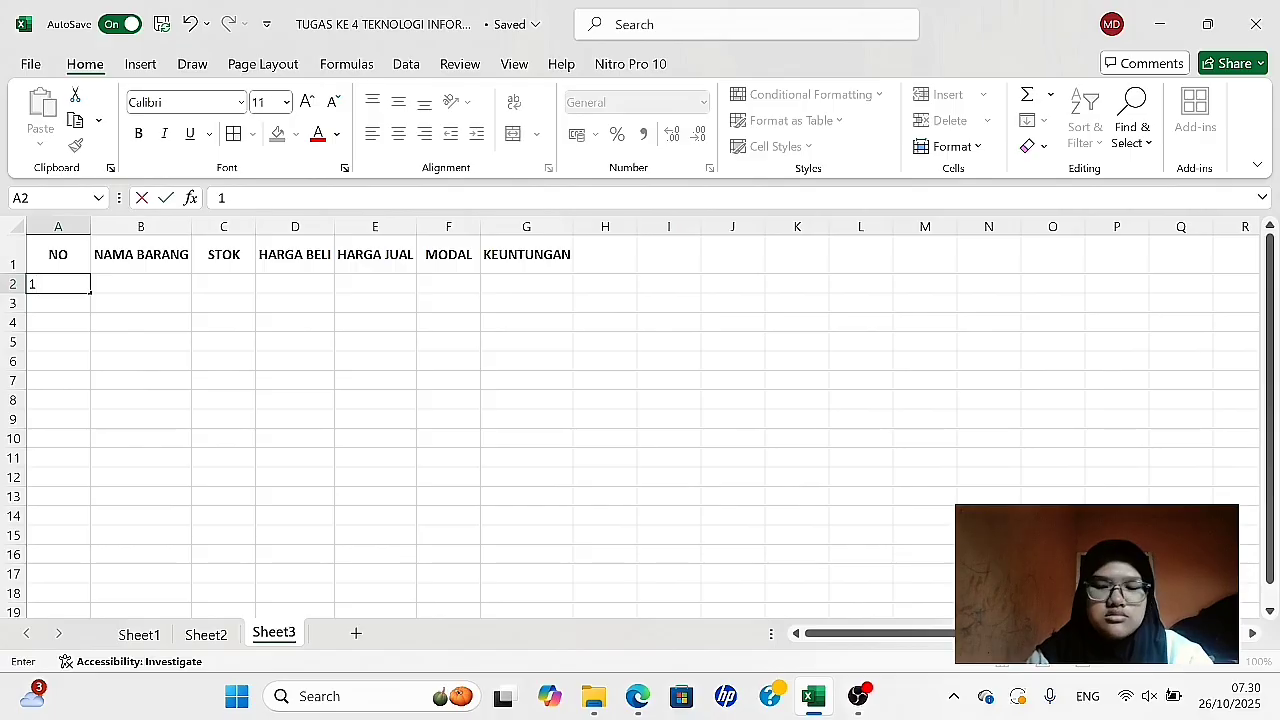
key(Return)
text(2)
key(Return)
text(3)
key(Return)
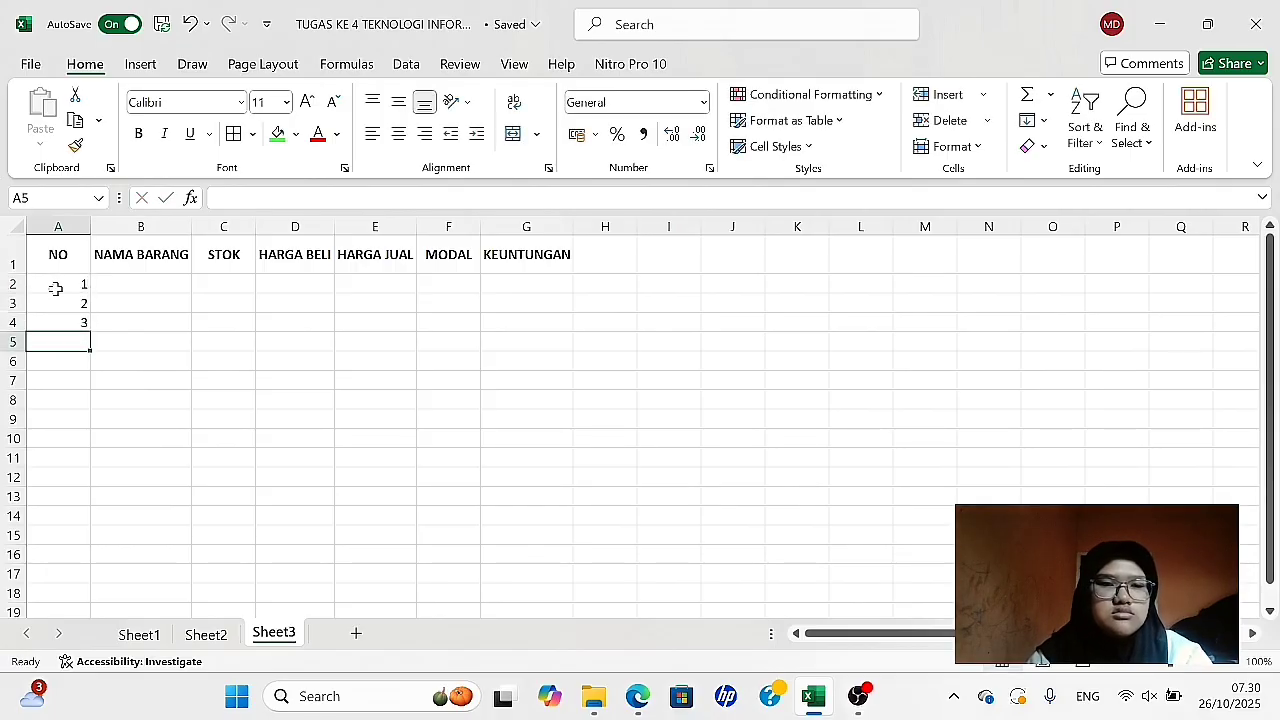
text(4)
key(Return)
text(5)
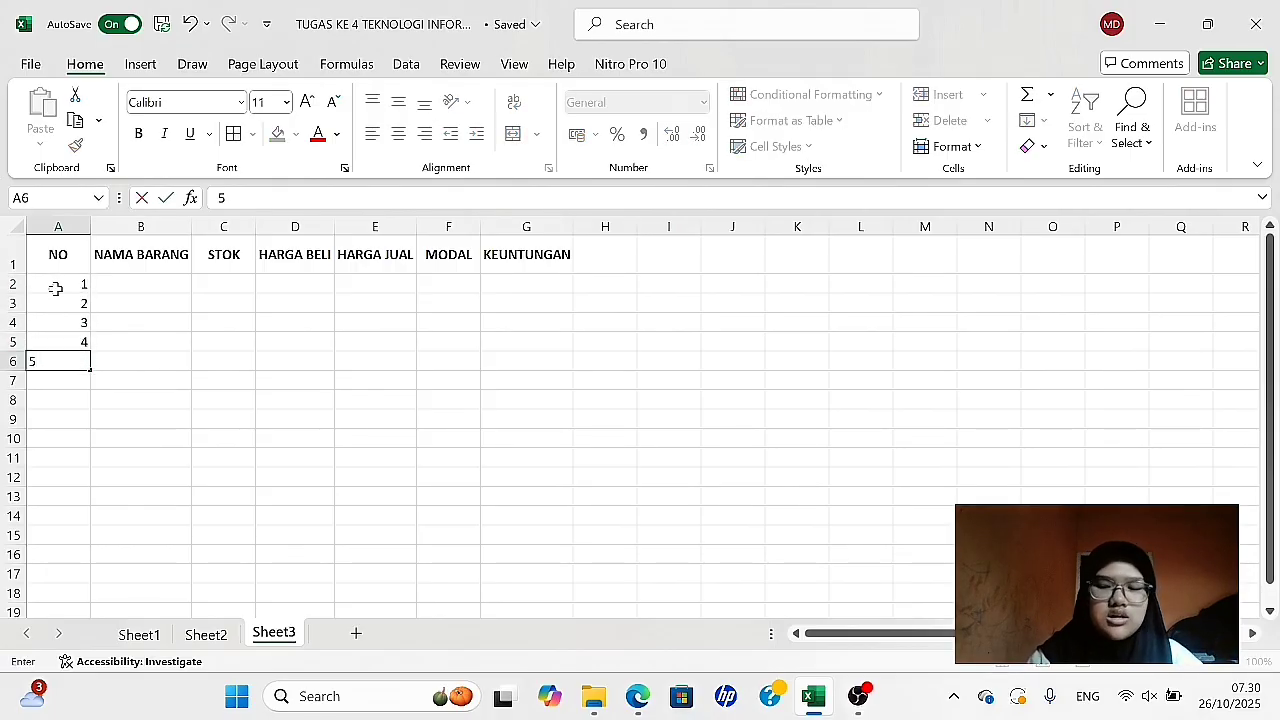
key(Tab)
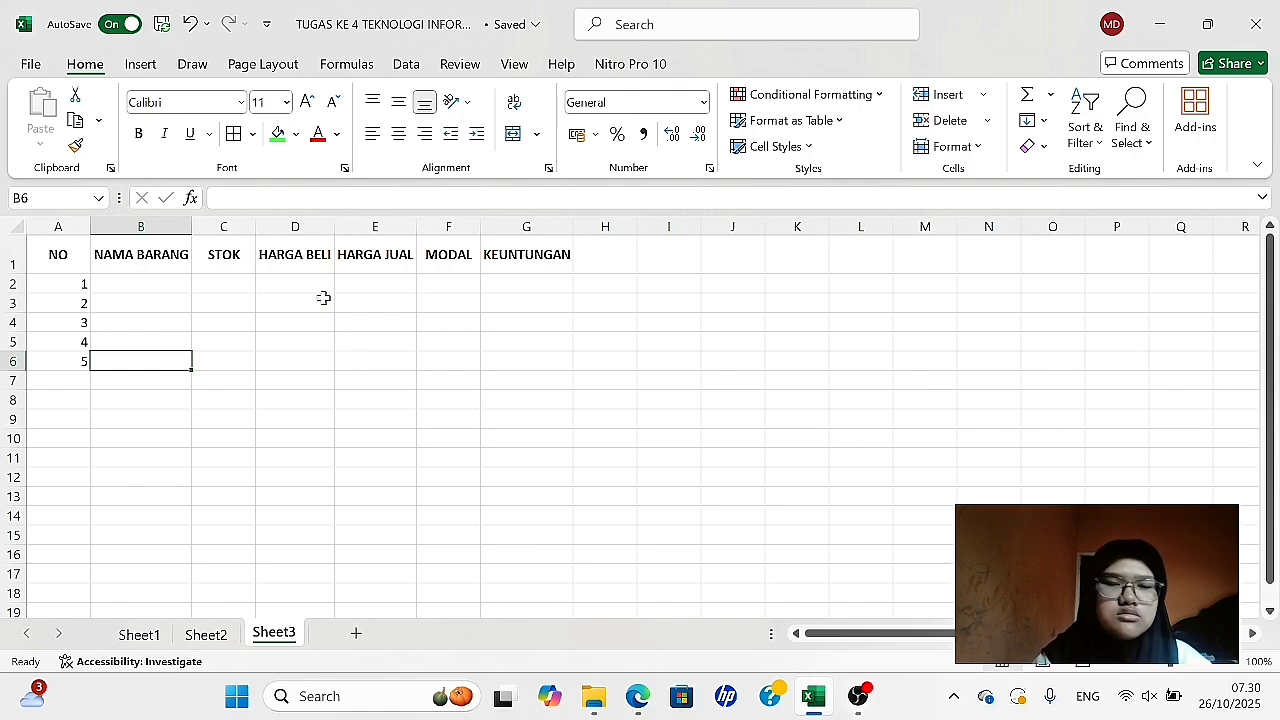
- Enter the item names Buku Tulis, Buku Gambar, Pensil, Penggaris and Penghapus in B2:B6 under NAMA BARANG
click(135, 283)
text(Buku Tulis)
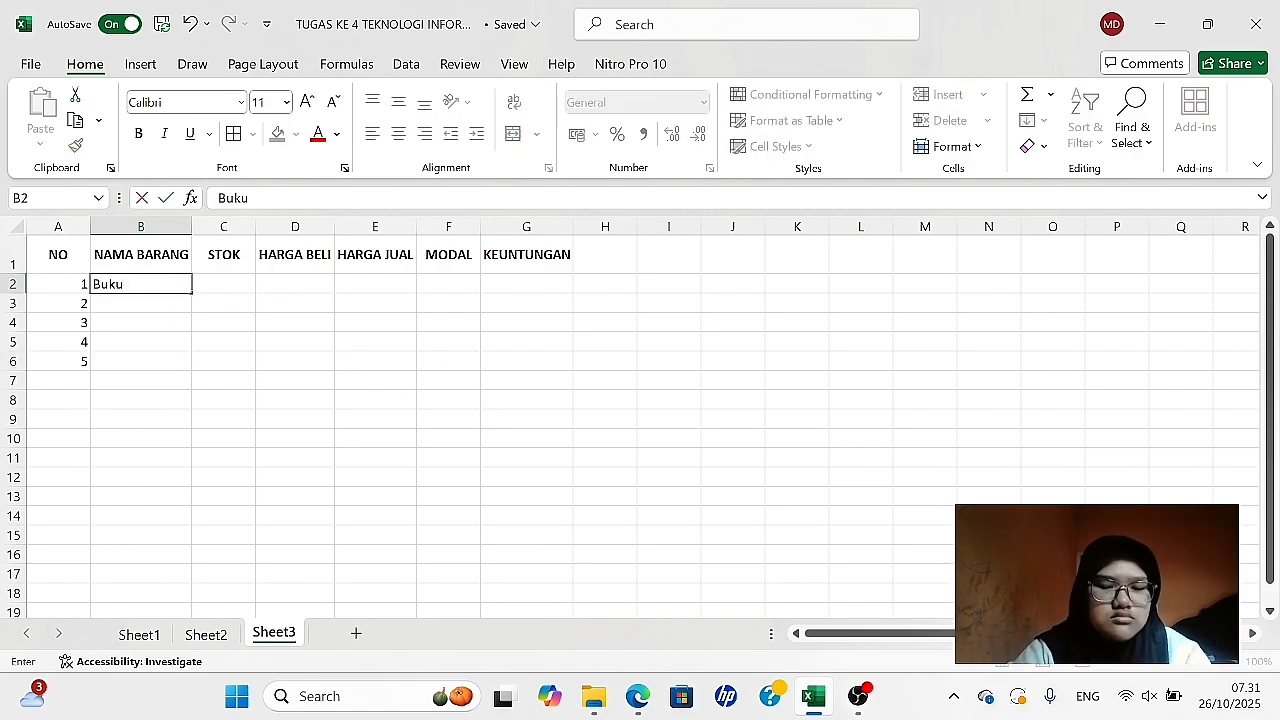
key(Return)
text(Buku Gambar)
key(Return)
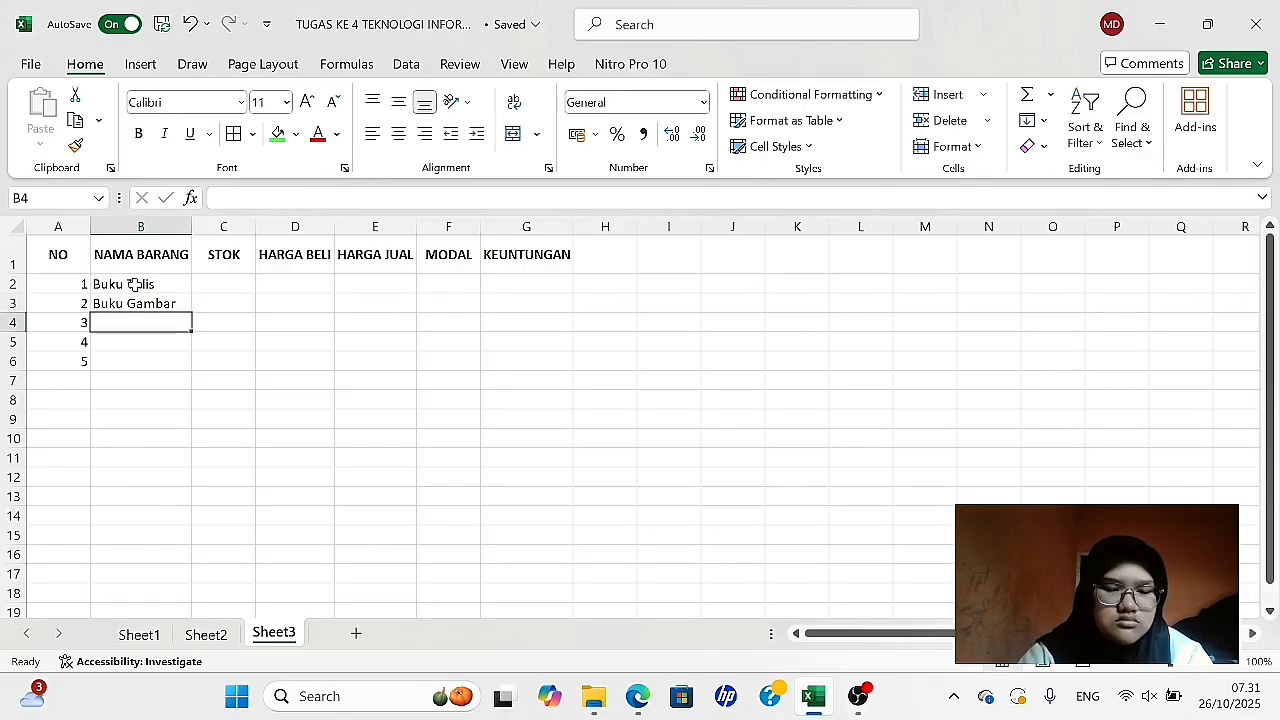
text(Pensil)
key(Return)
text(Penggaris)
key(Return)
text(Penghapus)
- Fill the STOK column C2:C6 with 150, 100, 200, 70 and 70
key(Tab)
text(70)
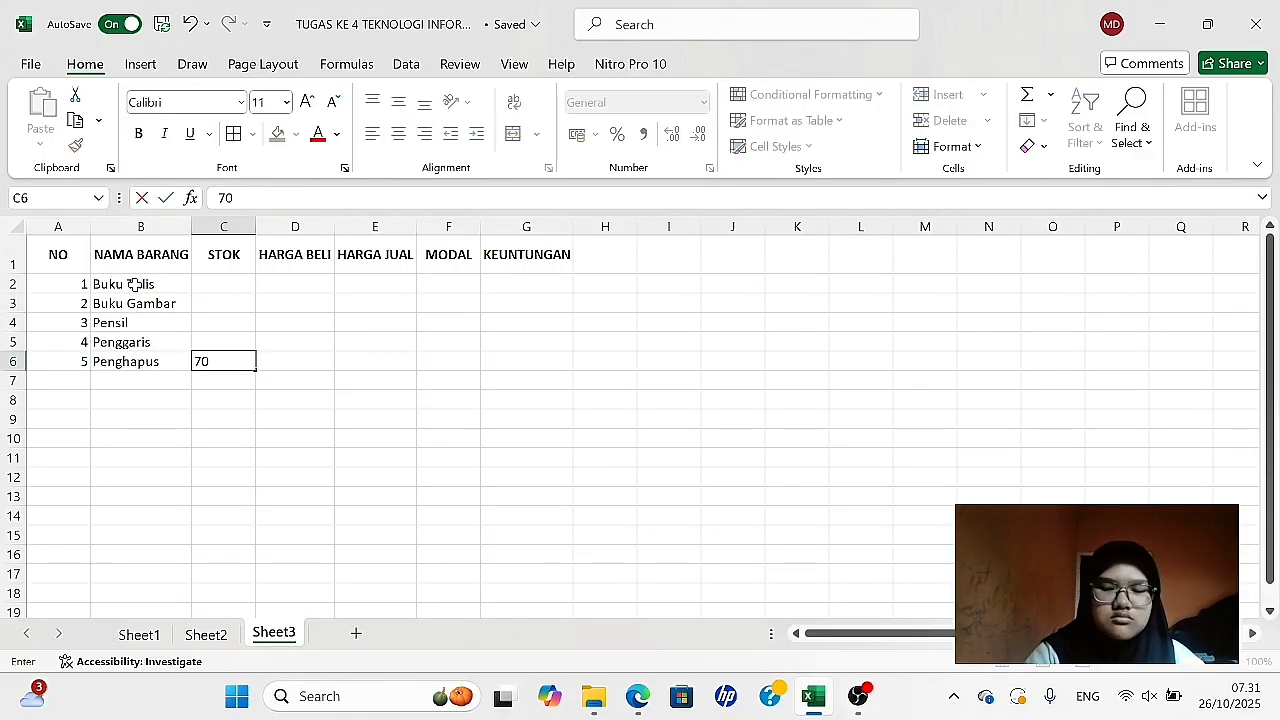
key(Up)
text(70)
key(Up)
text(200)
key(Up)
text(150)
key(Right)
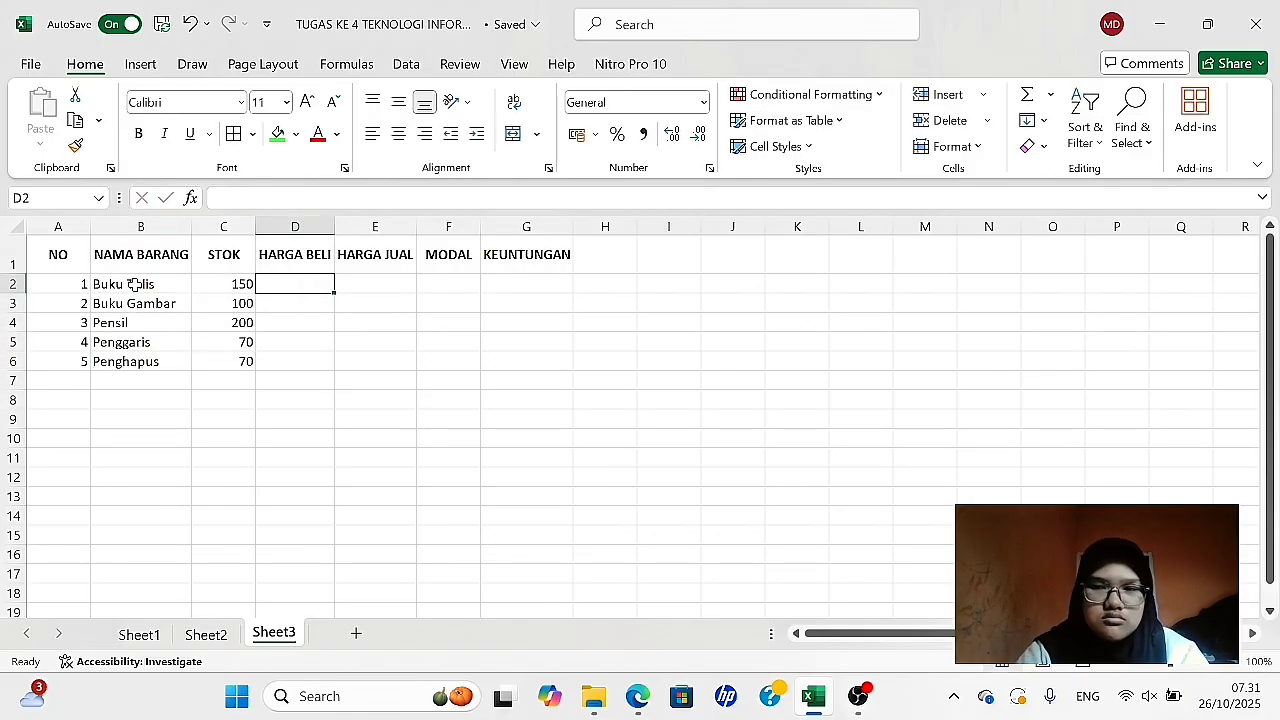
- Enter the purchase prices 2500, 8500, 1200, 1000 and 2000 in D2:D6 under HARGA BELI
text(2500)
key(Return)
text(8500)
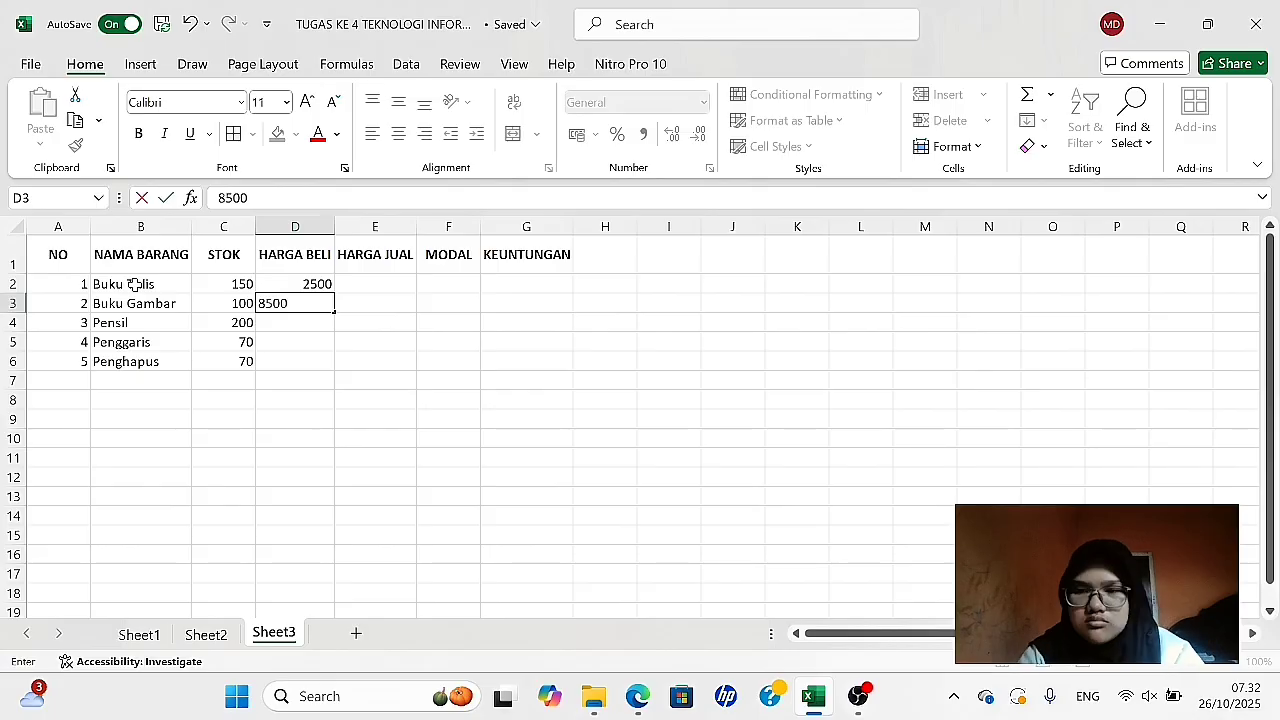
key(Return)
text(1200)
key(Return)
text(1000)
key(Return)
text(2000)
- Enter the selling prices 3000, 10000, 1500, 1500 and 2500 in E2:E6 under HARGA JUAL
key(Tab)
text(2500)
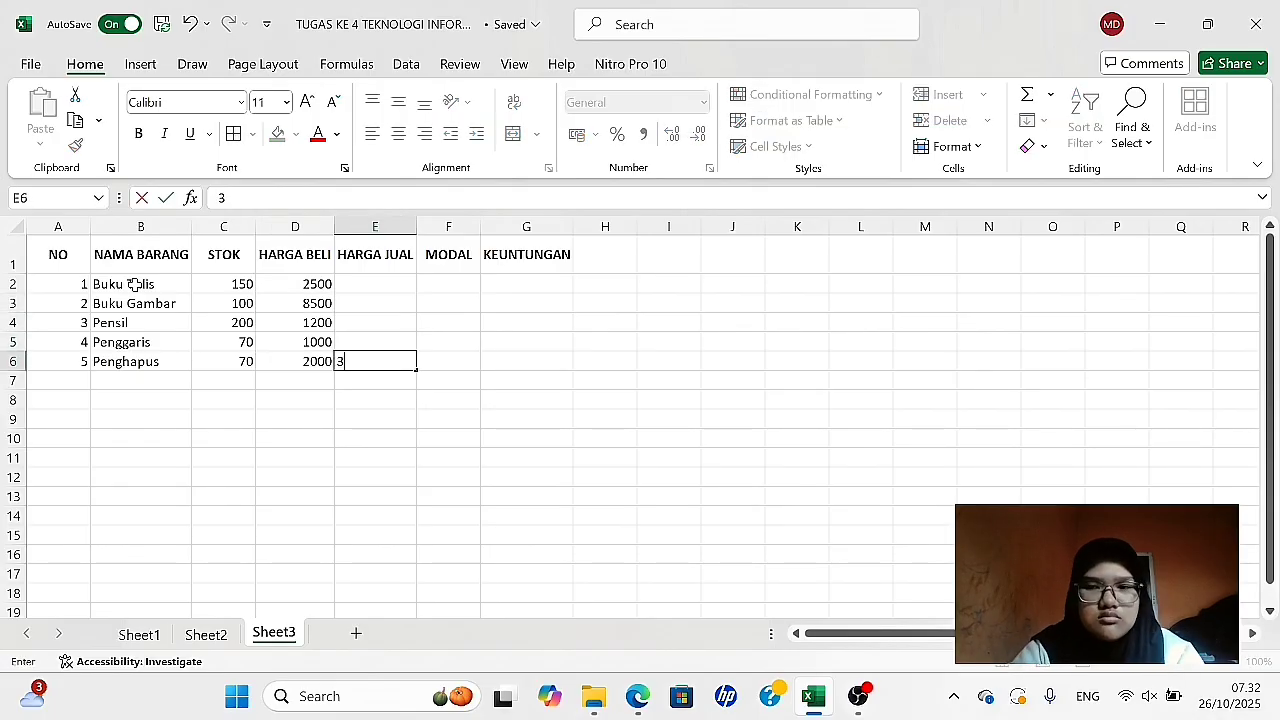
key(Up)
text(1500)
key(Up)
text(1500)
key(Up)
text(10)
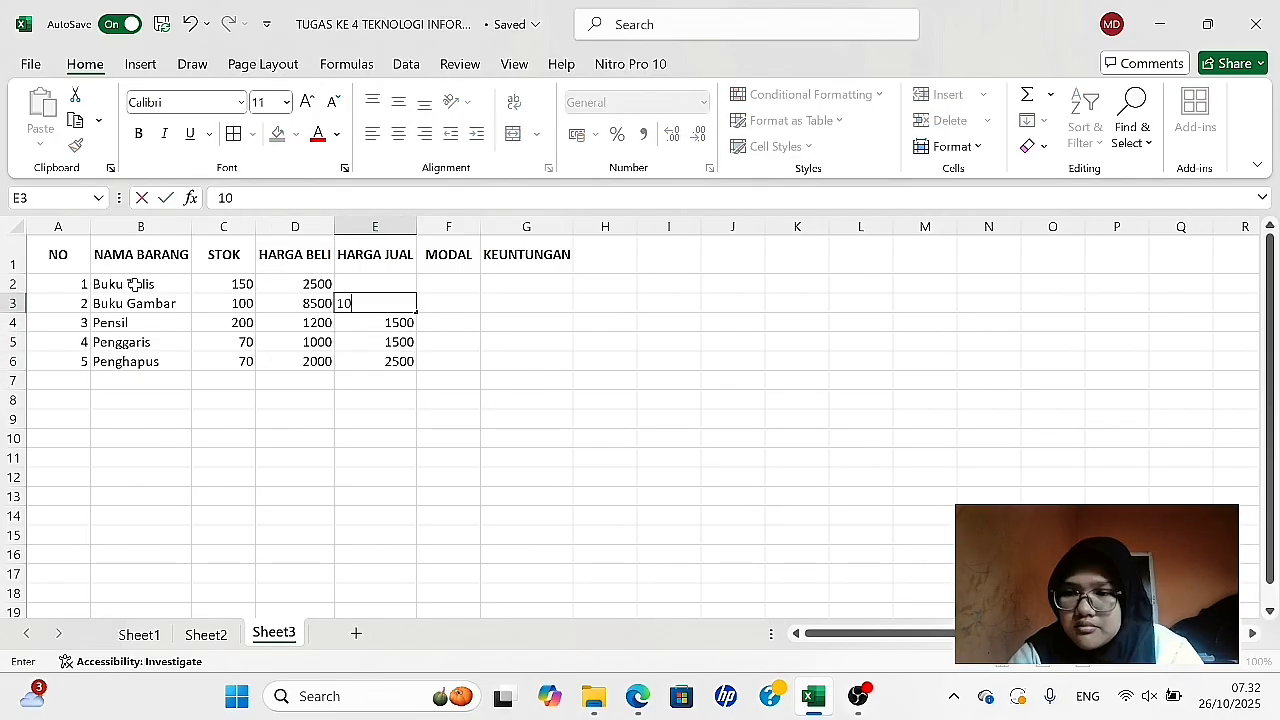
text(000)
key(Up)
text(3000)
key(Tab)
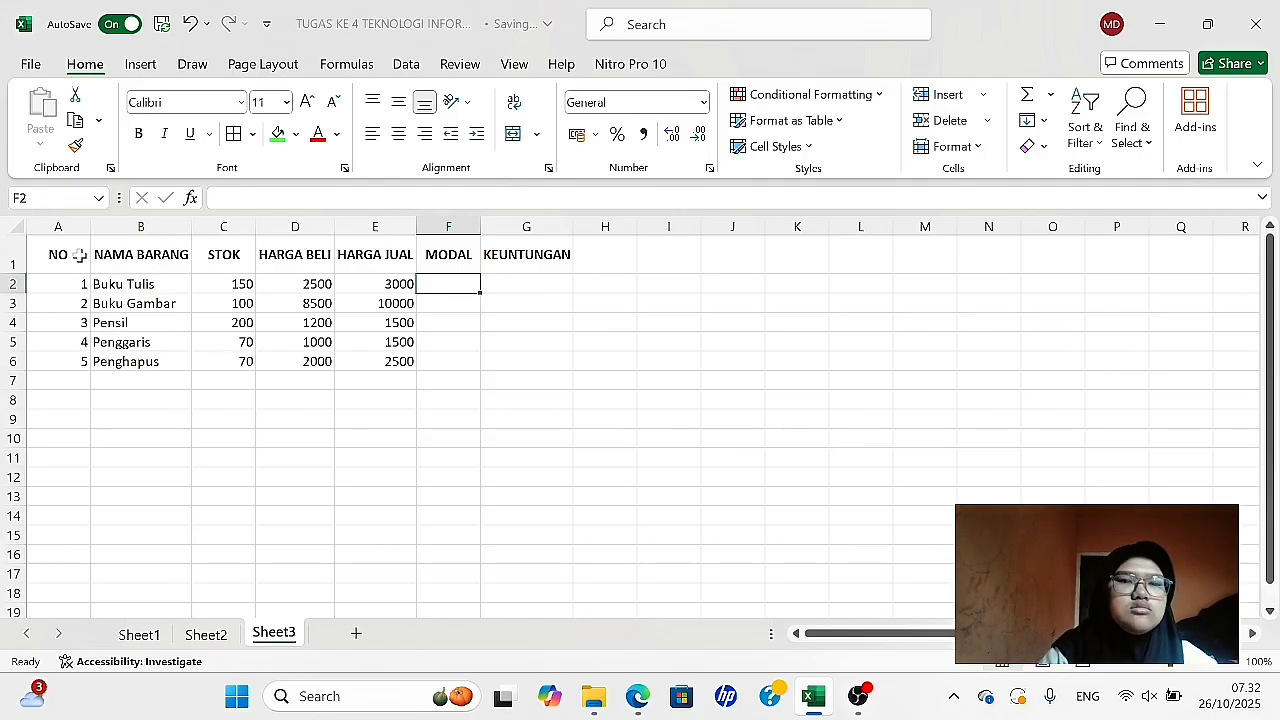
- Apply All Borders to the whole table A1:G6
drag(50, 252, 565, 362)
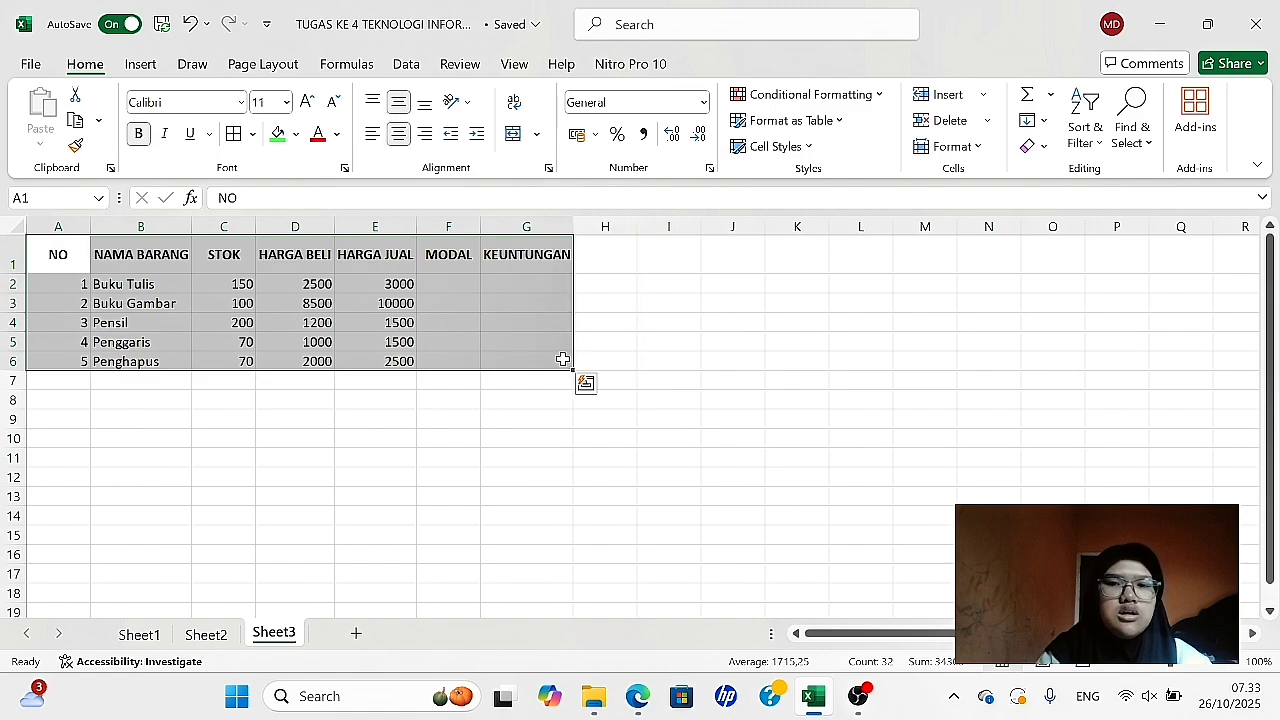
click(253, 134)
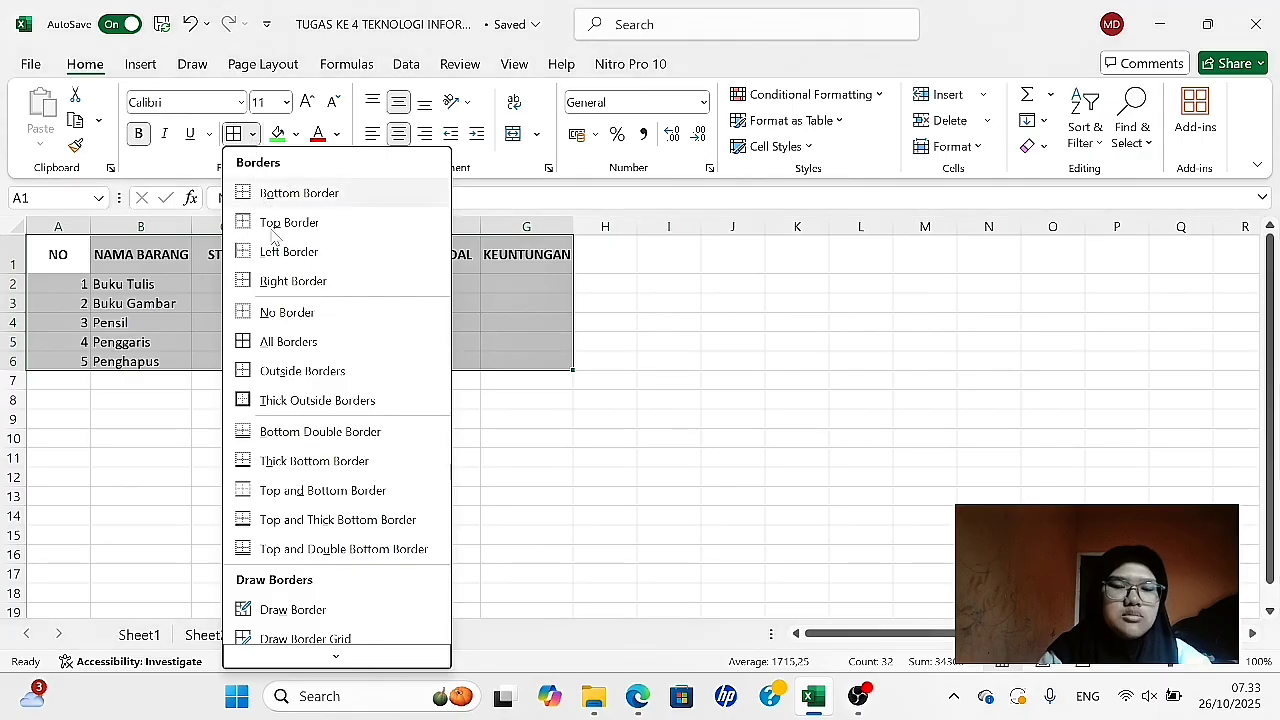
click(289, 342)
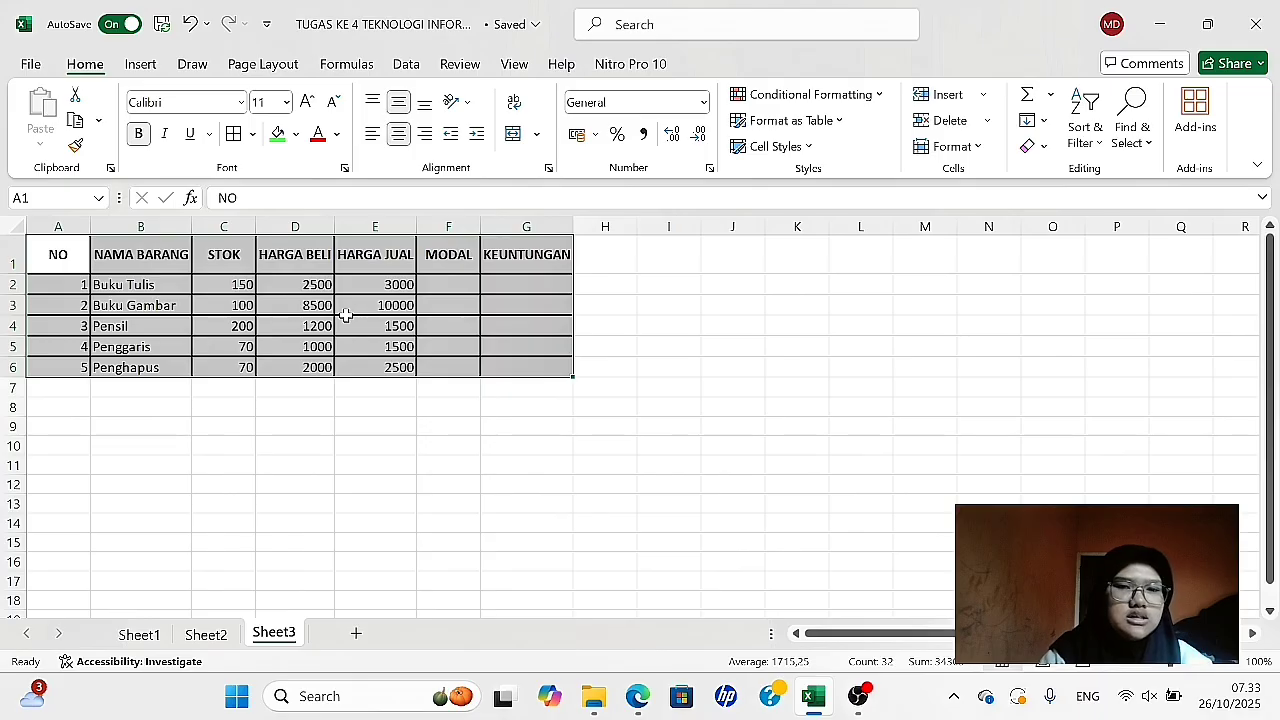
- Reapply the bottom border of A1:G6 with a thick solid line and the inside borders with a thinner solid line
right_click(474, 316)
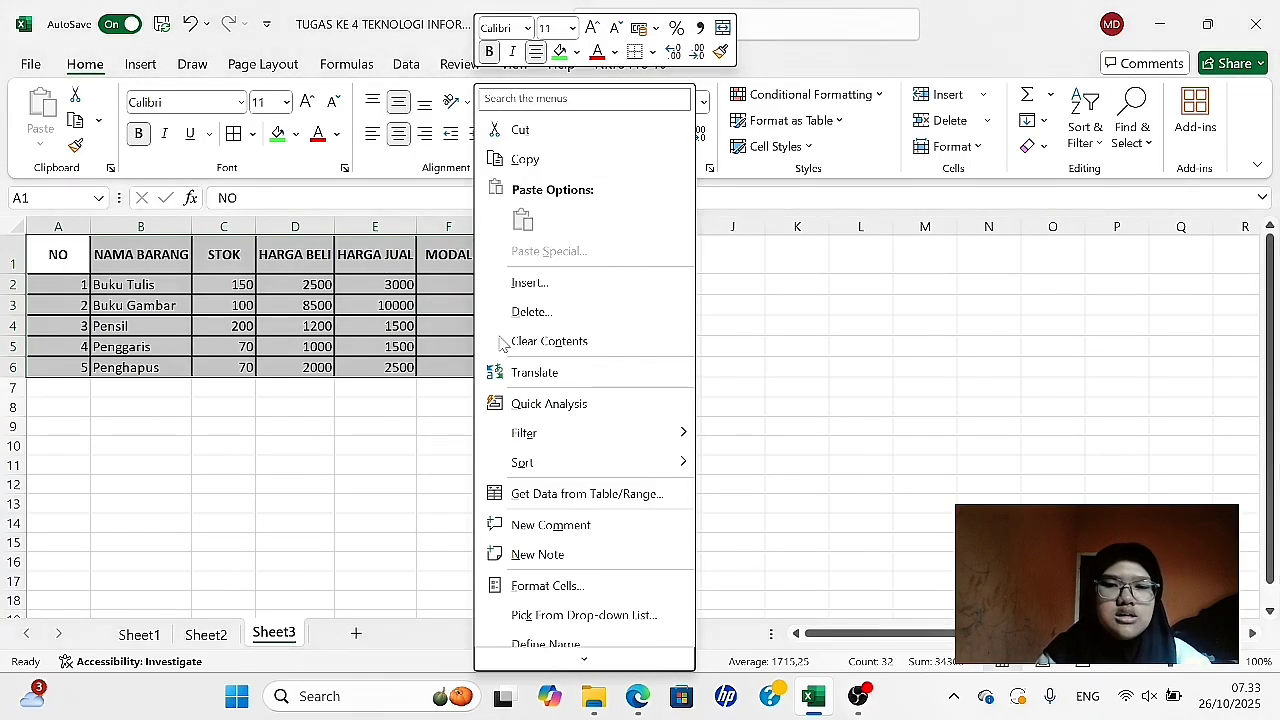
click(557, 593)
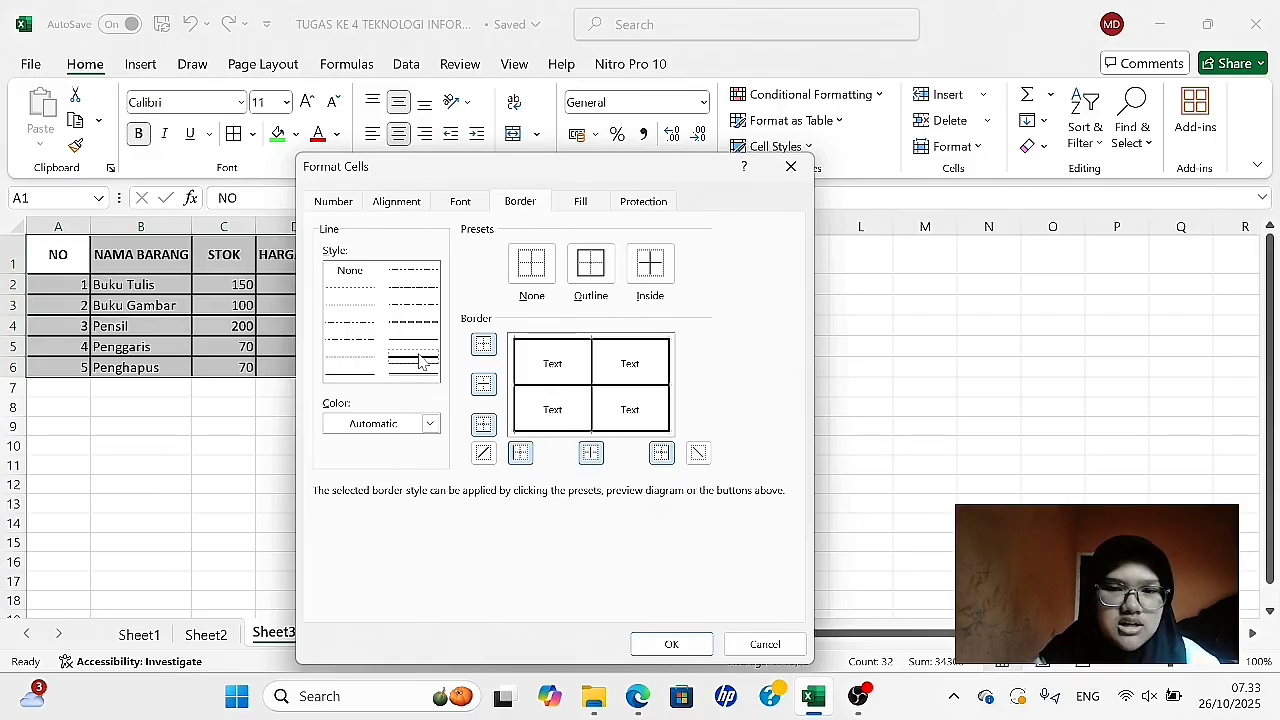
click(484, 425)
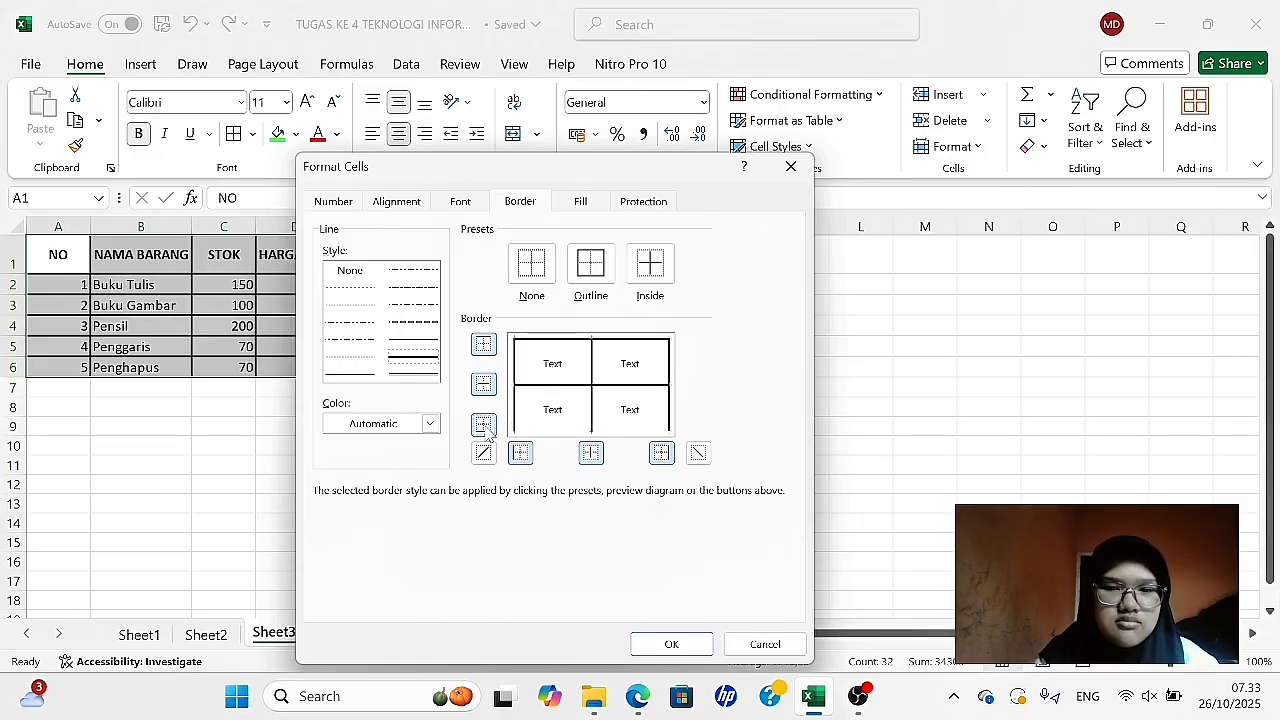
click(485, 427)
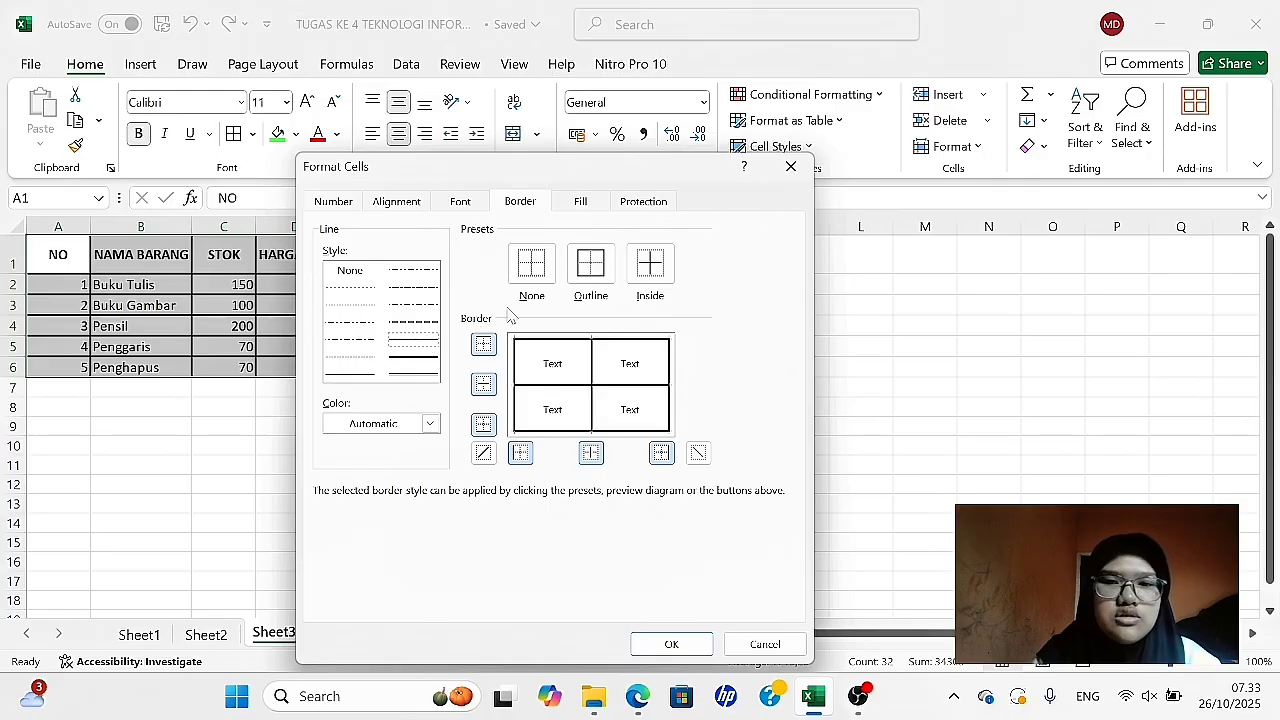
click(650, 272)
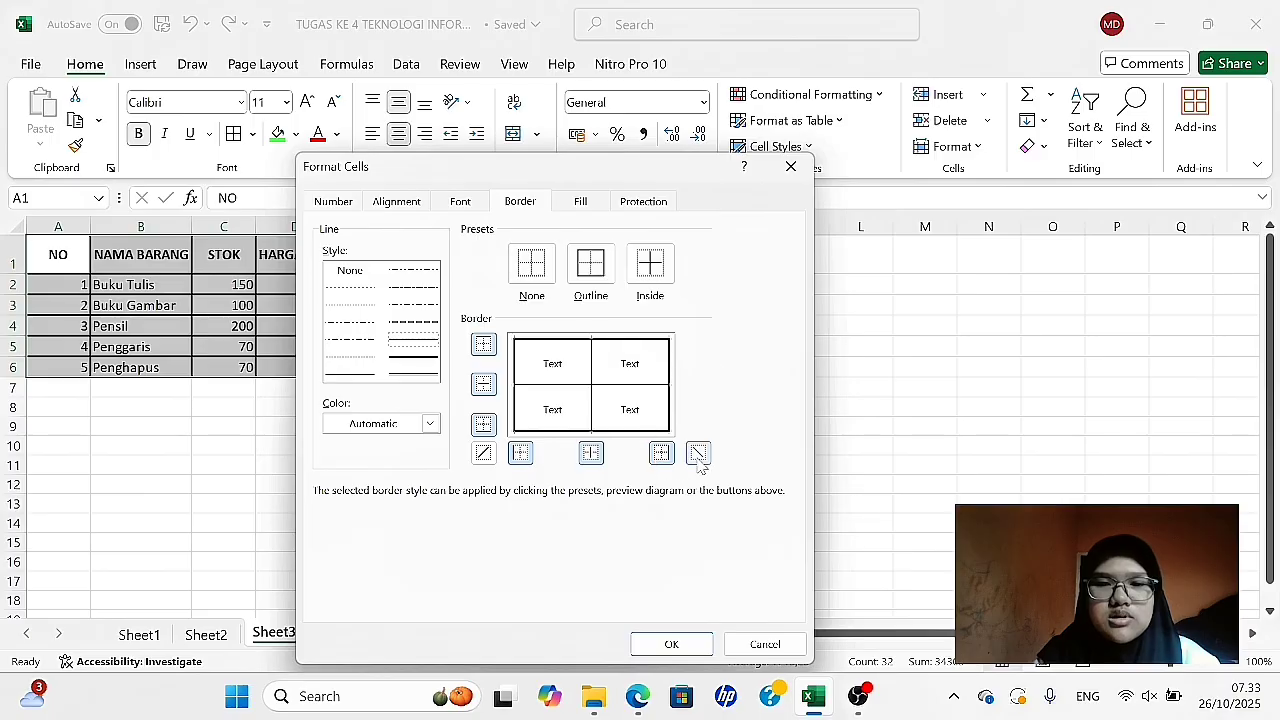
click(660, 646)
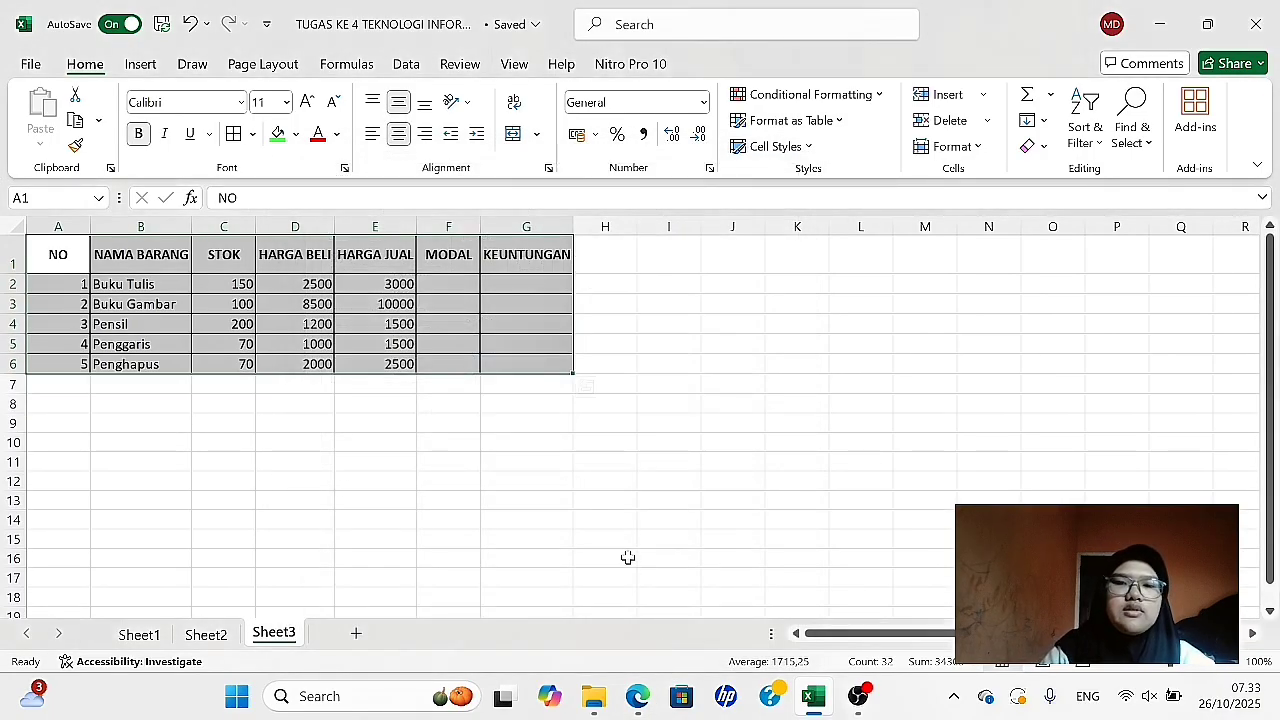
click(627, 557)
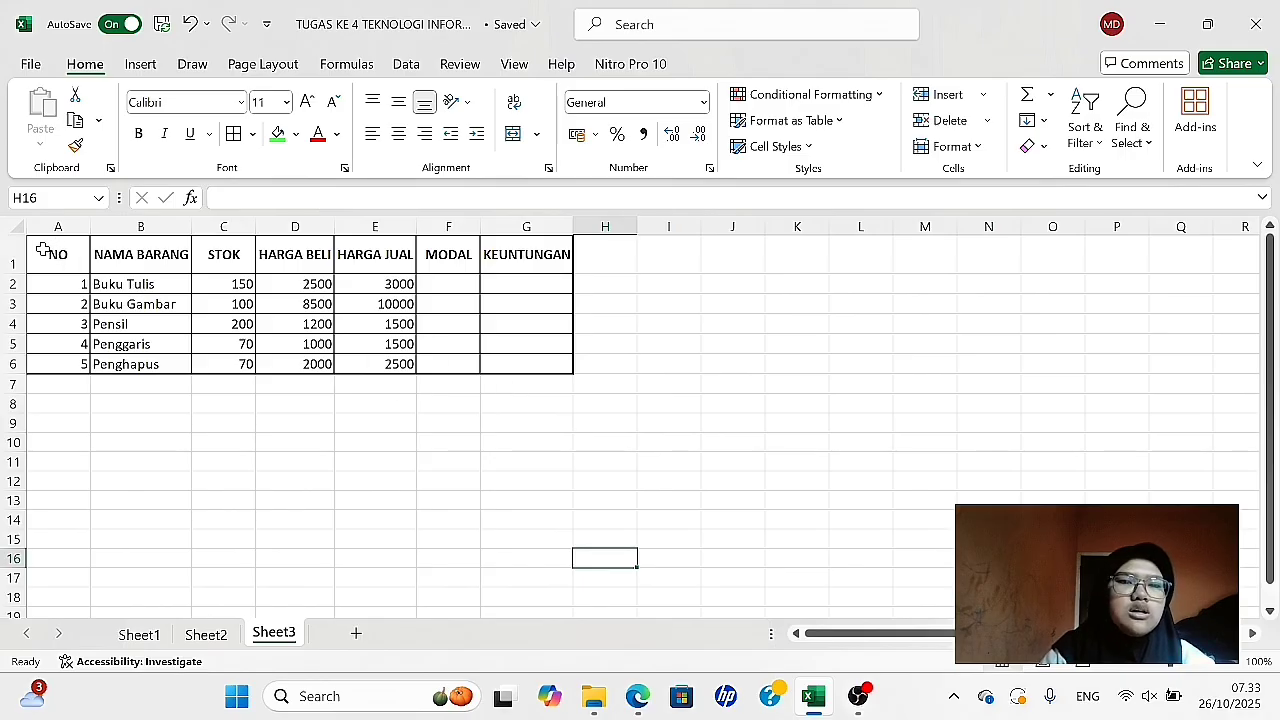
- Fill the header cells A1:G1 with the recently used Light Green color
drag(41, 250, 545, 253)
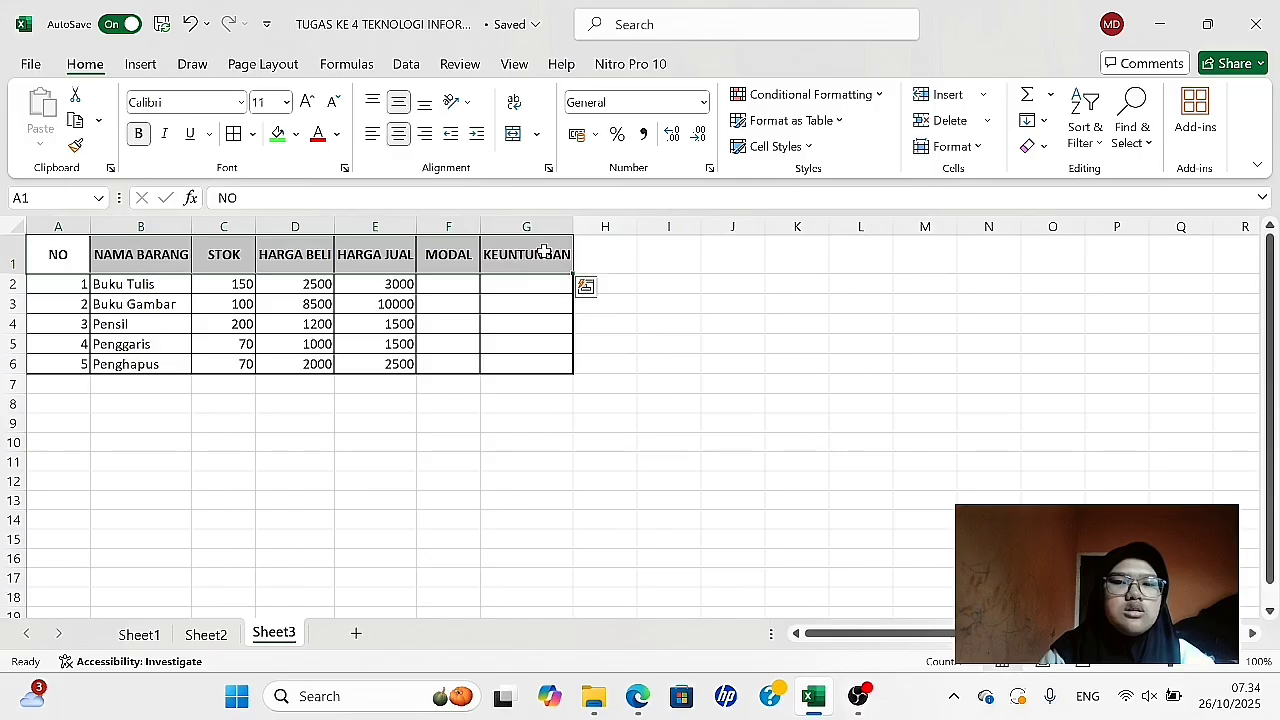
click(296, 135)
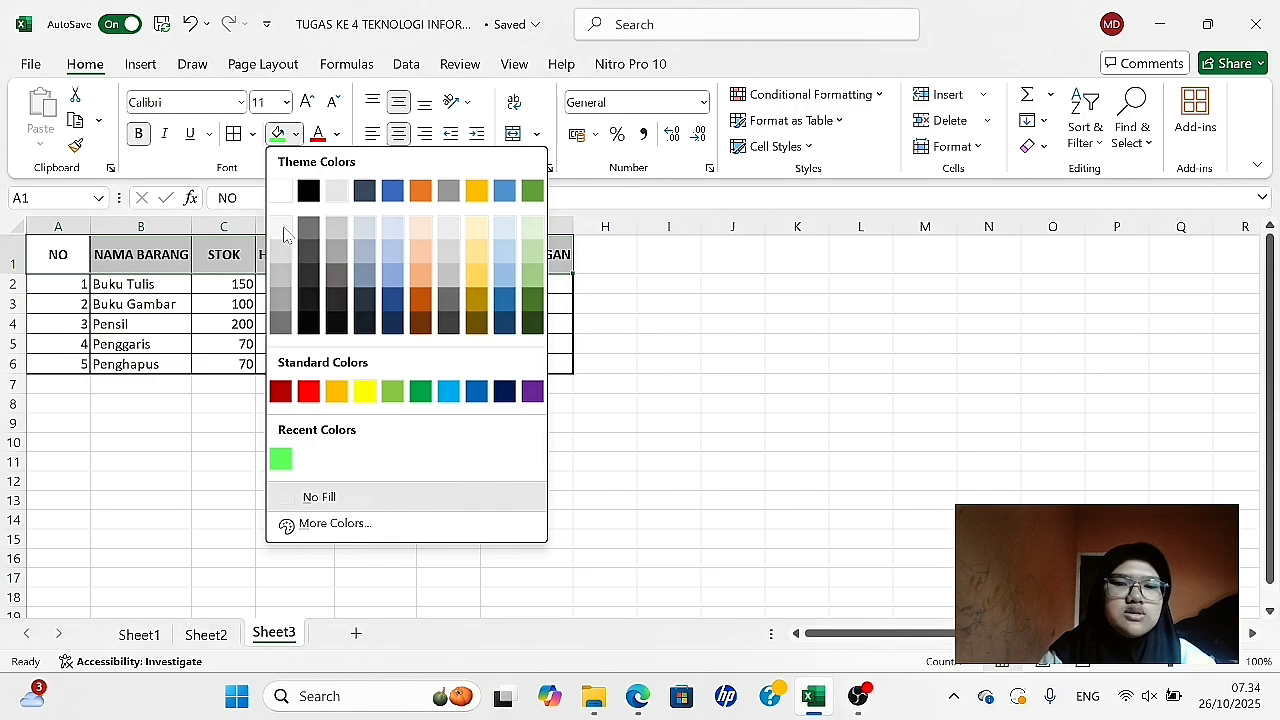
click(281, 459)
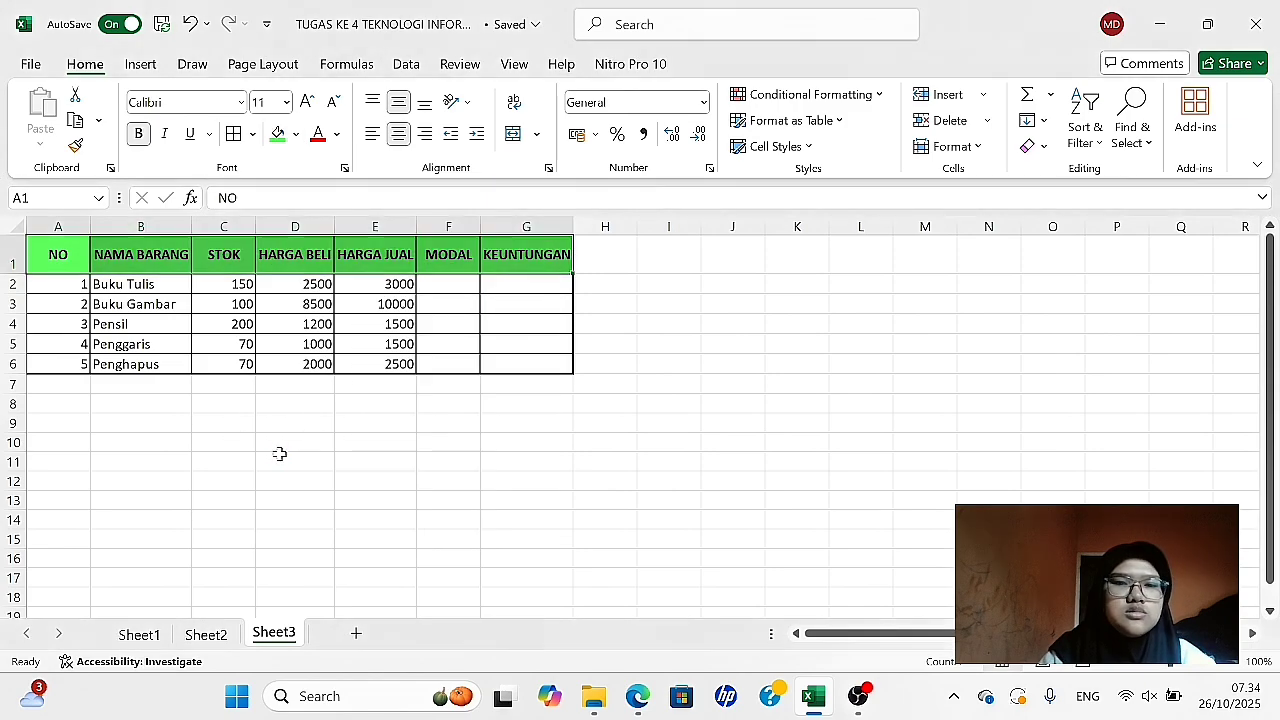
click(363, 458)
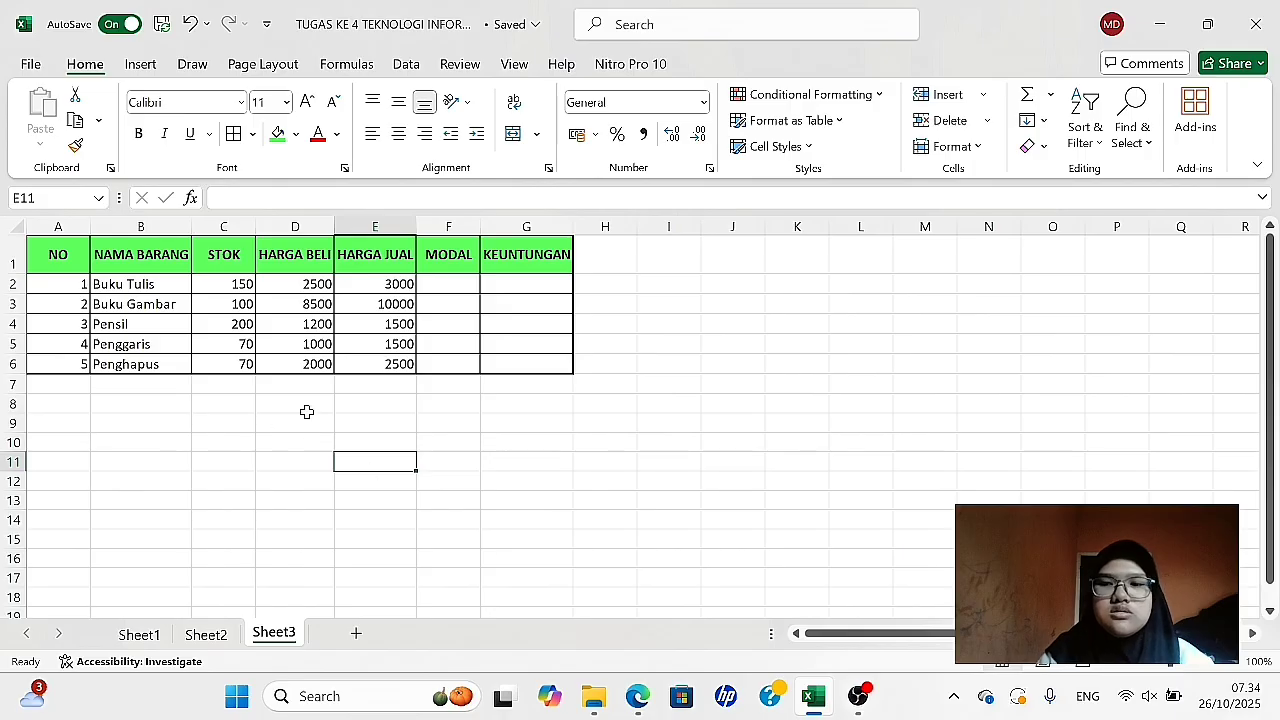
- Center the row numbers in A2:A6 and the stock and price values in C2:E6 horizontally and vertically
drag(63, 287, 66, 361)
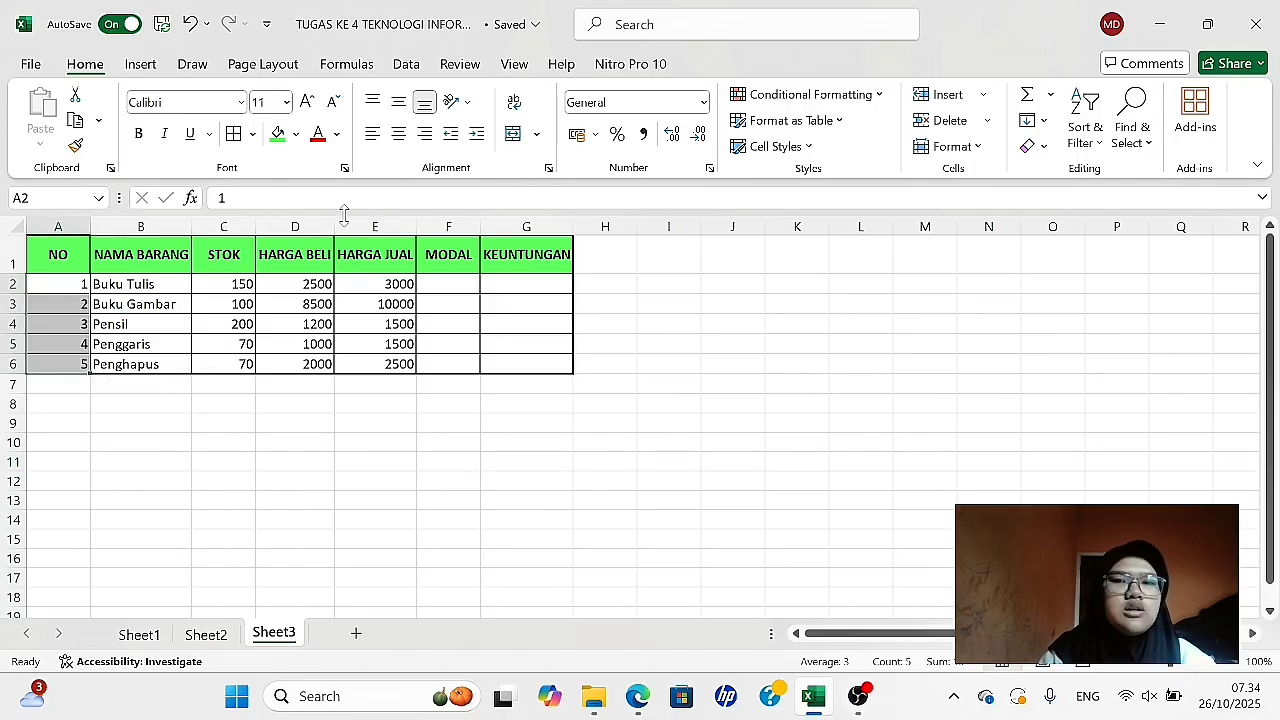
click(399, 136)
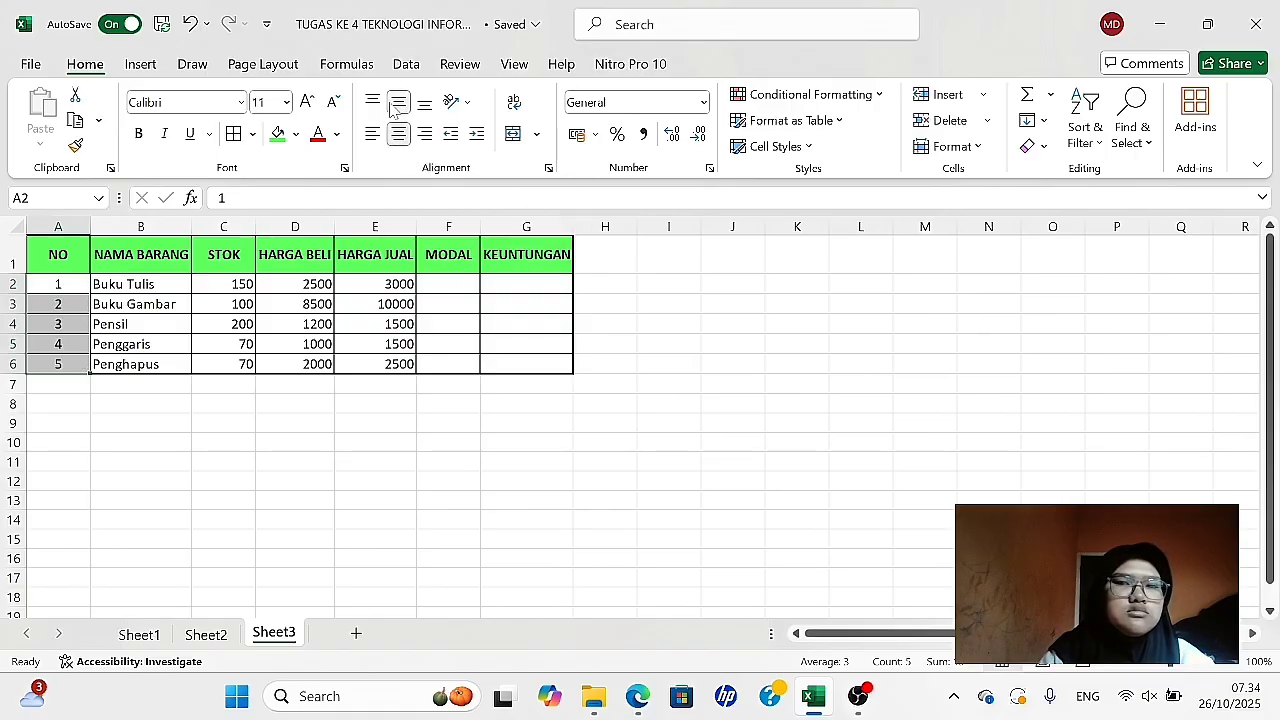
click(232, 284)
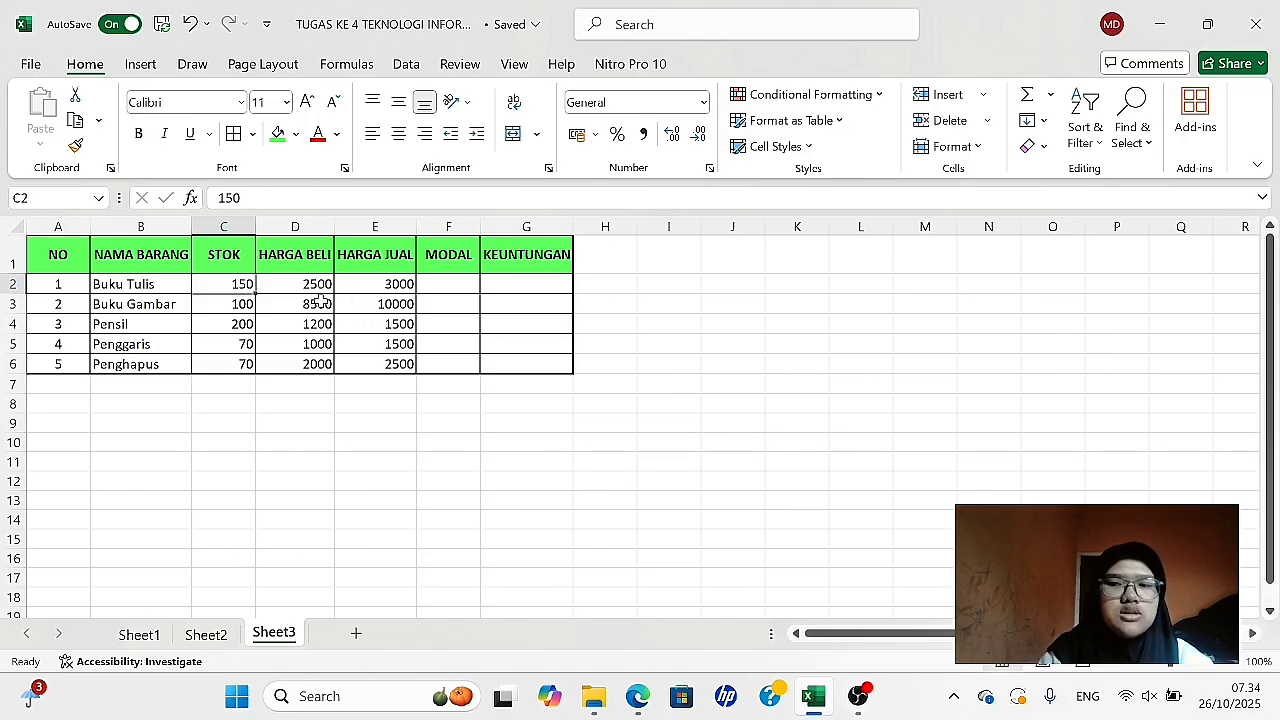
mouse_move(238, 281)
mouse_down()
mouse_move(314, 283)
mouse_move(366, 320)
mouse_move(361, 361)
mouse_up()
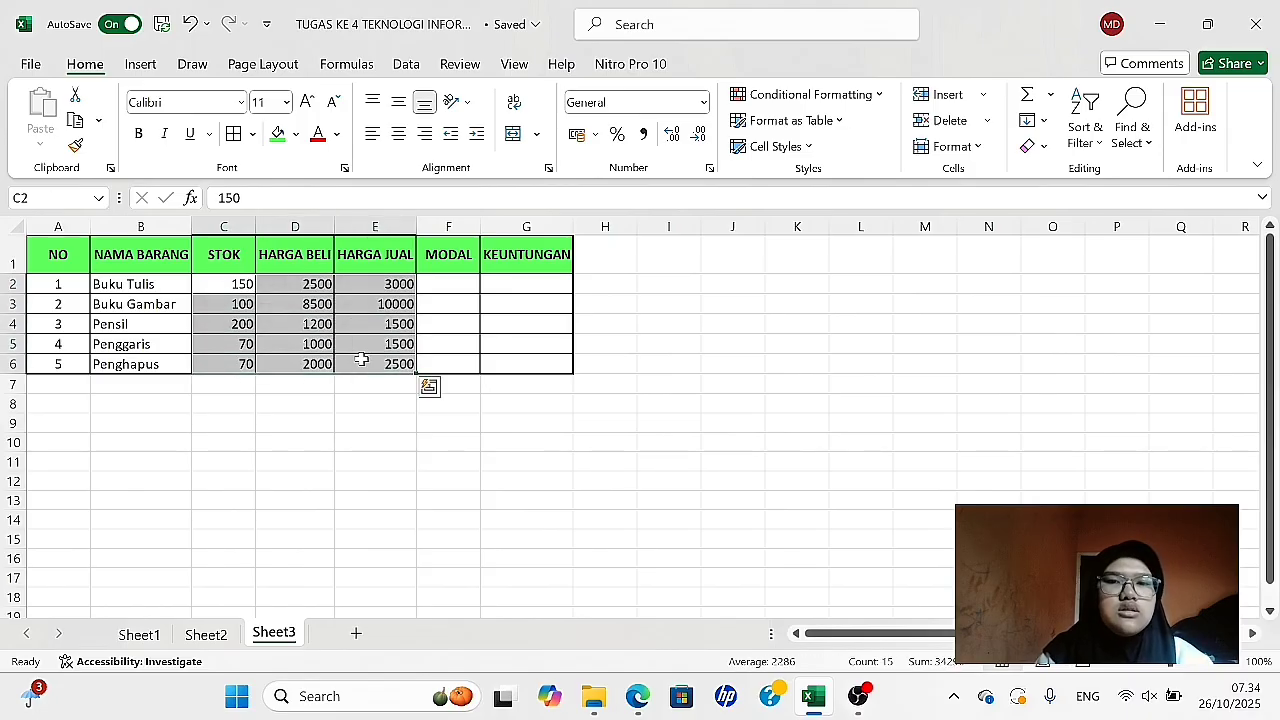
click(399, 134)
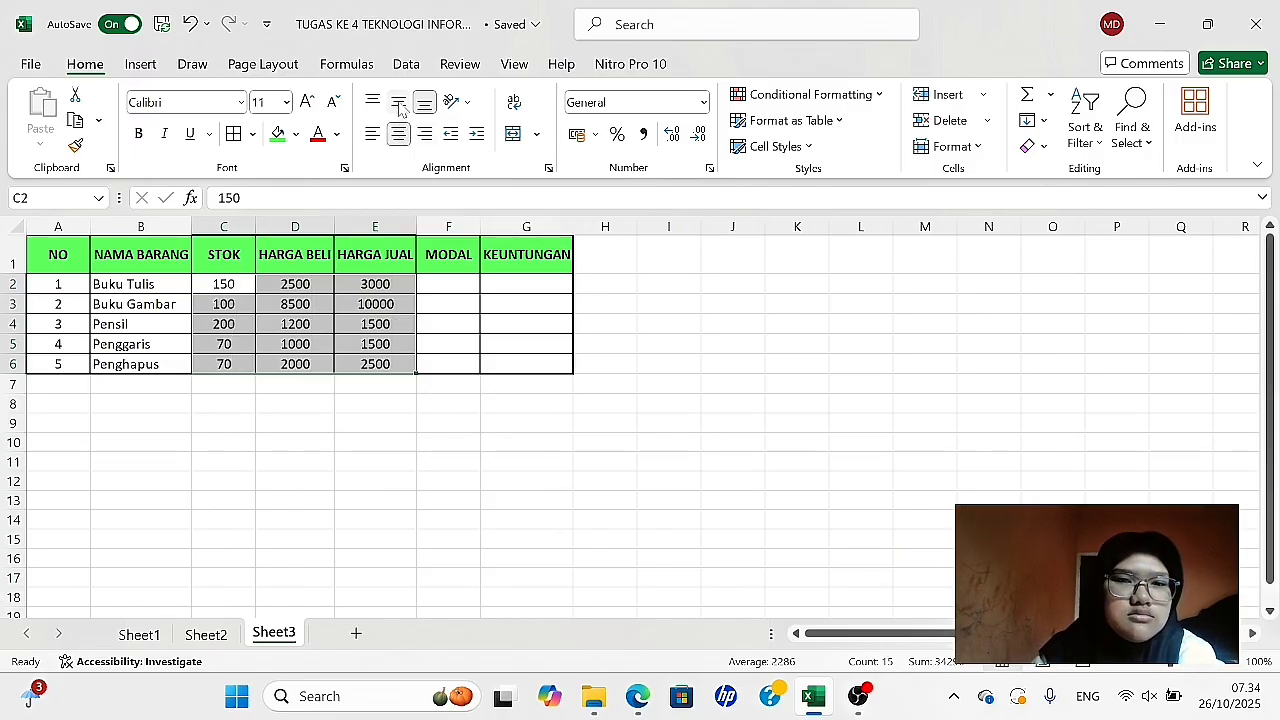
click(399, 102)
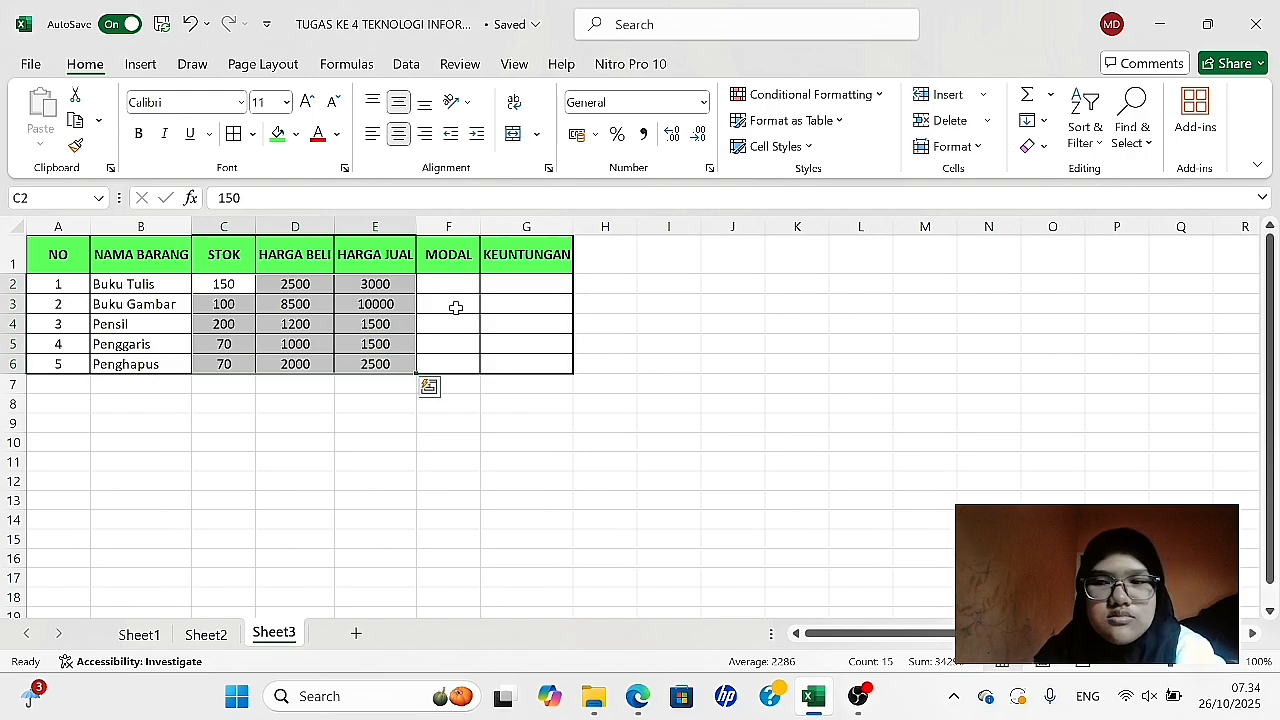
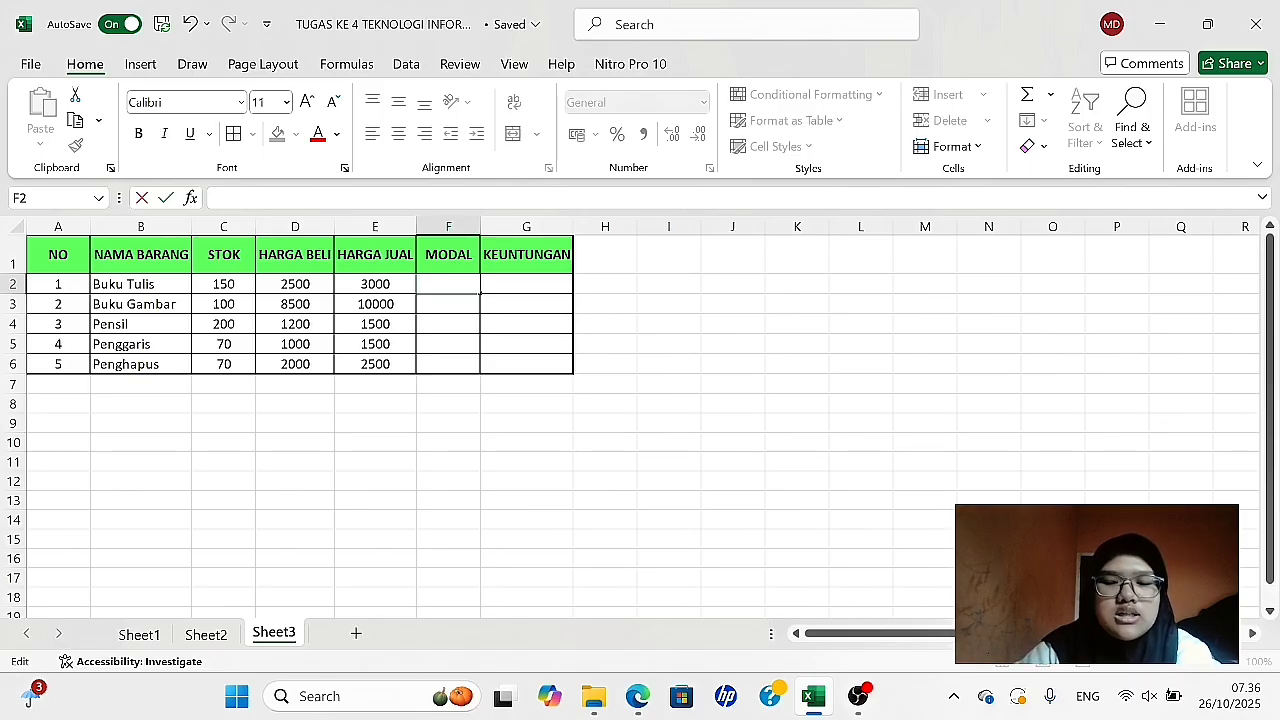
- Calculate the Modal for Buku Tulis in F2 by multiplying stock by purchase price with =C2*D2
text(=)
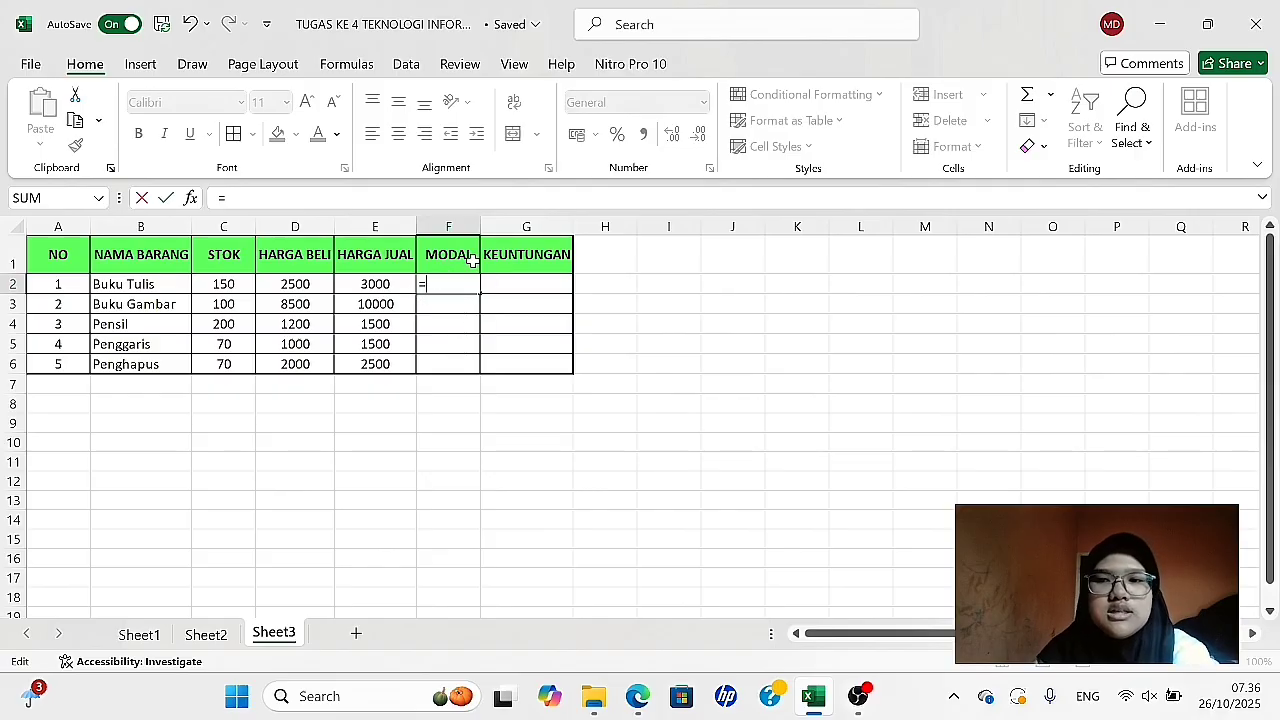
click(227, 285)
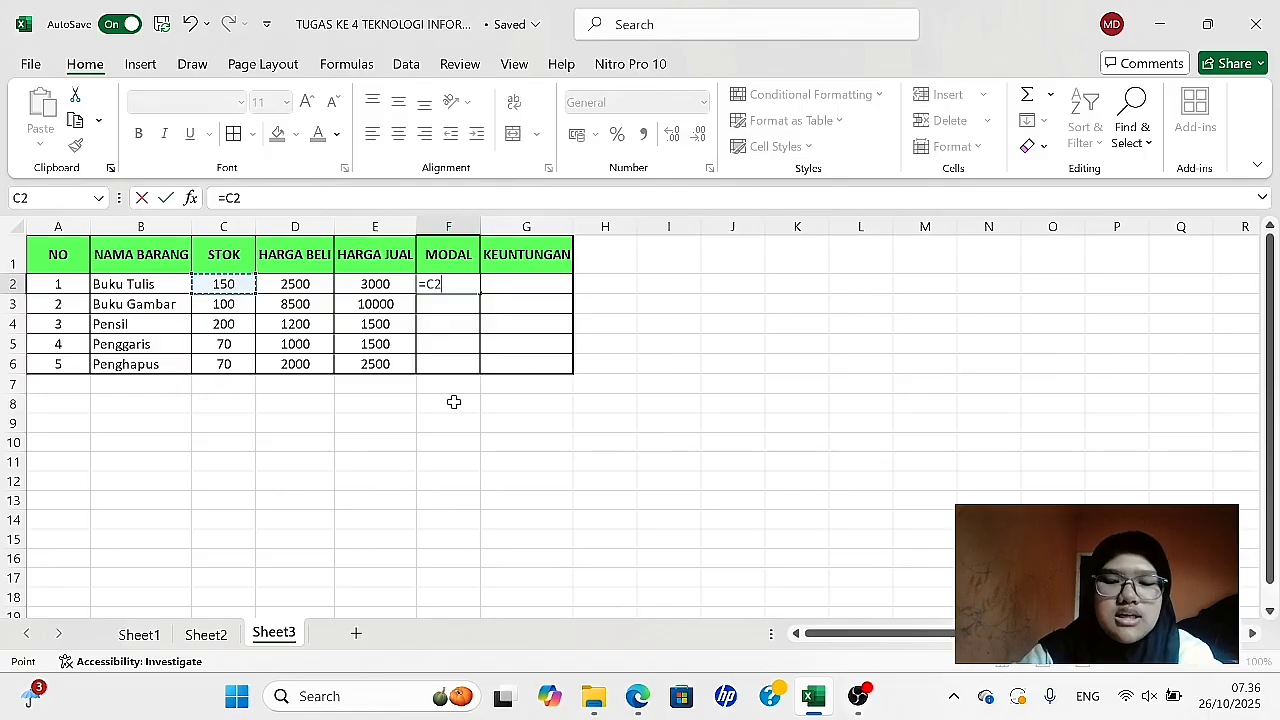
text(*)
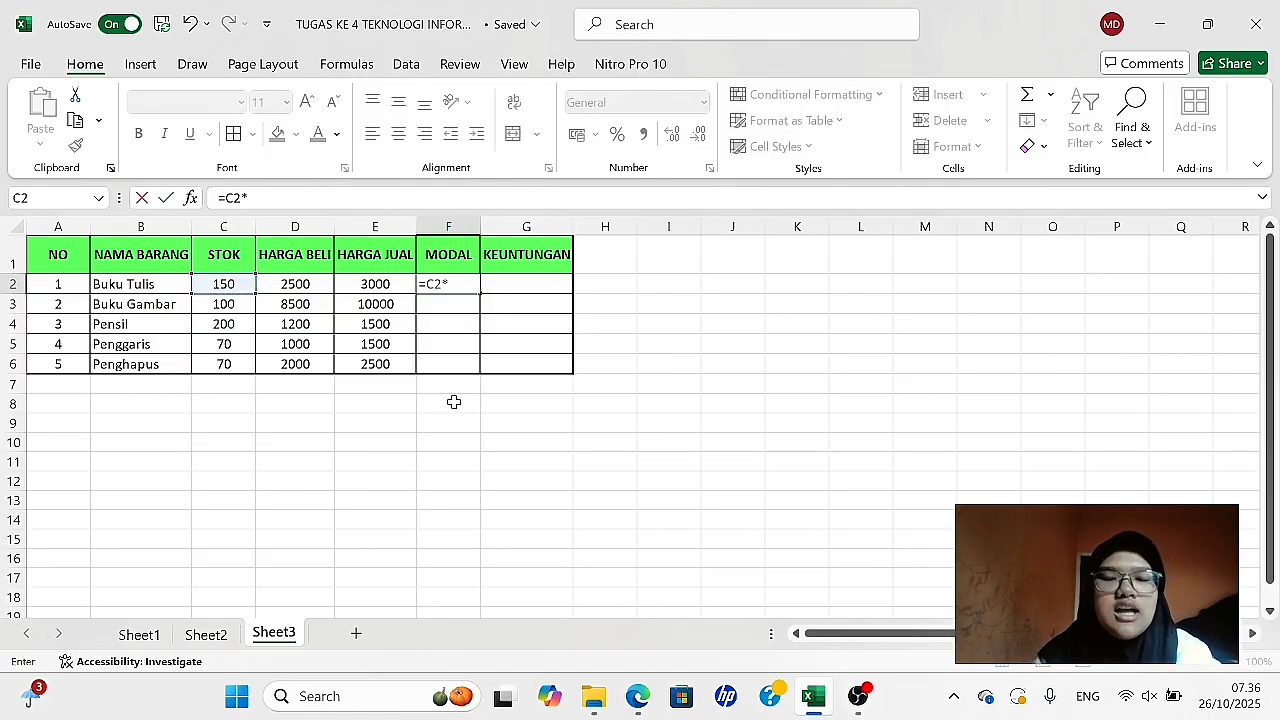
click(297, 280)
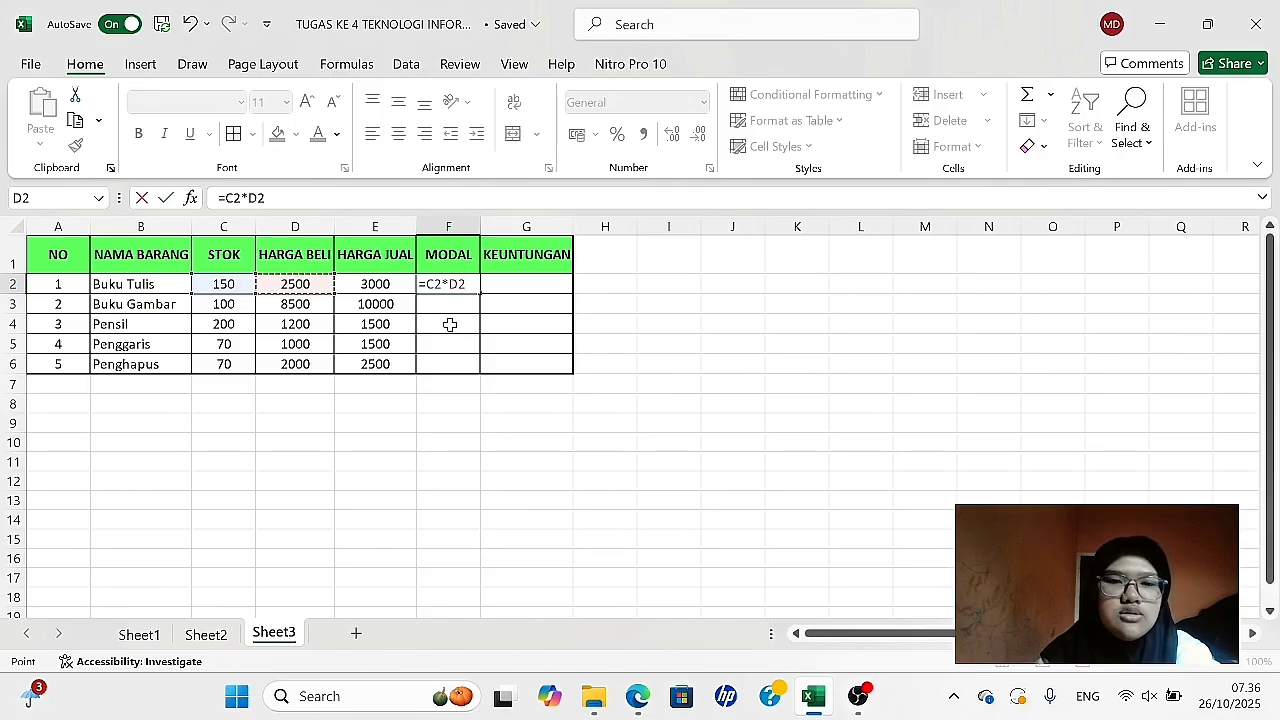
key(Return)
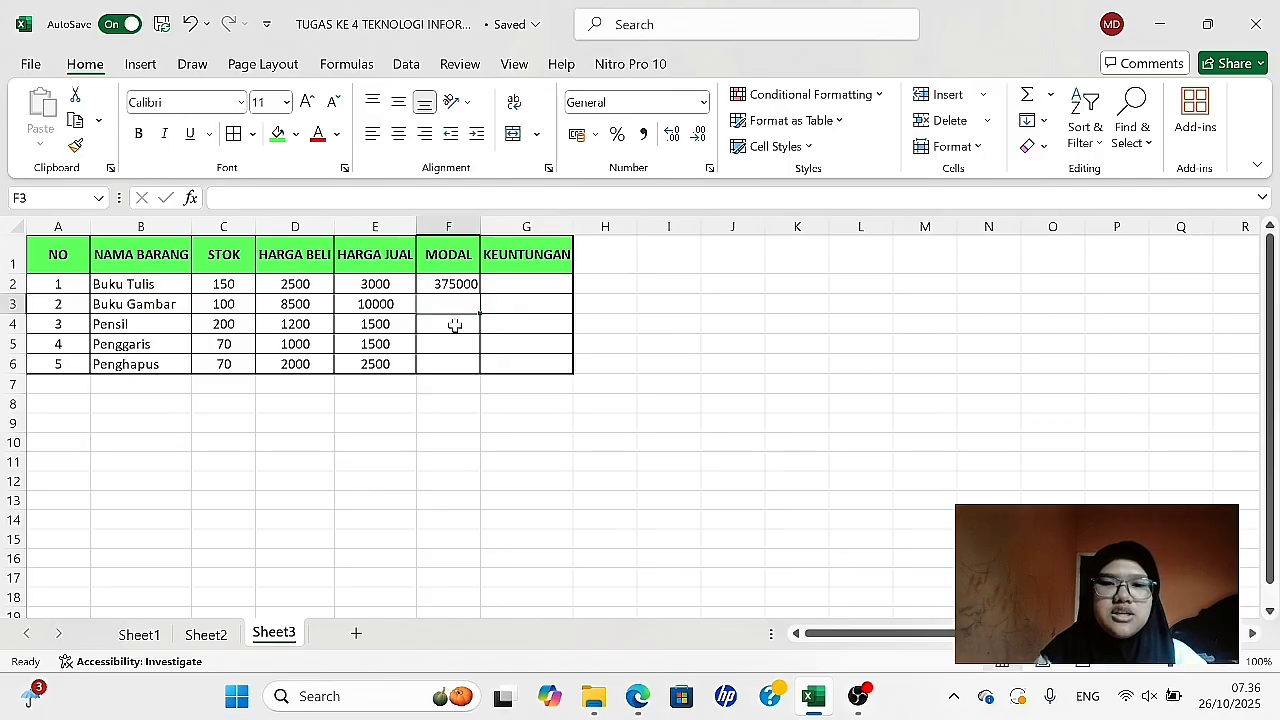
- Calculate the Modal for Buku Gambar in F3 with the formula =C3*D3
text(=)
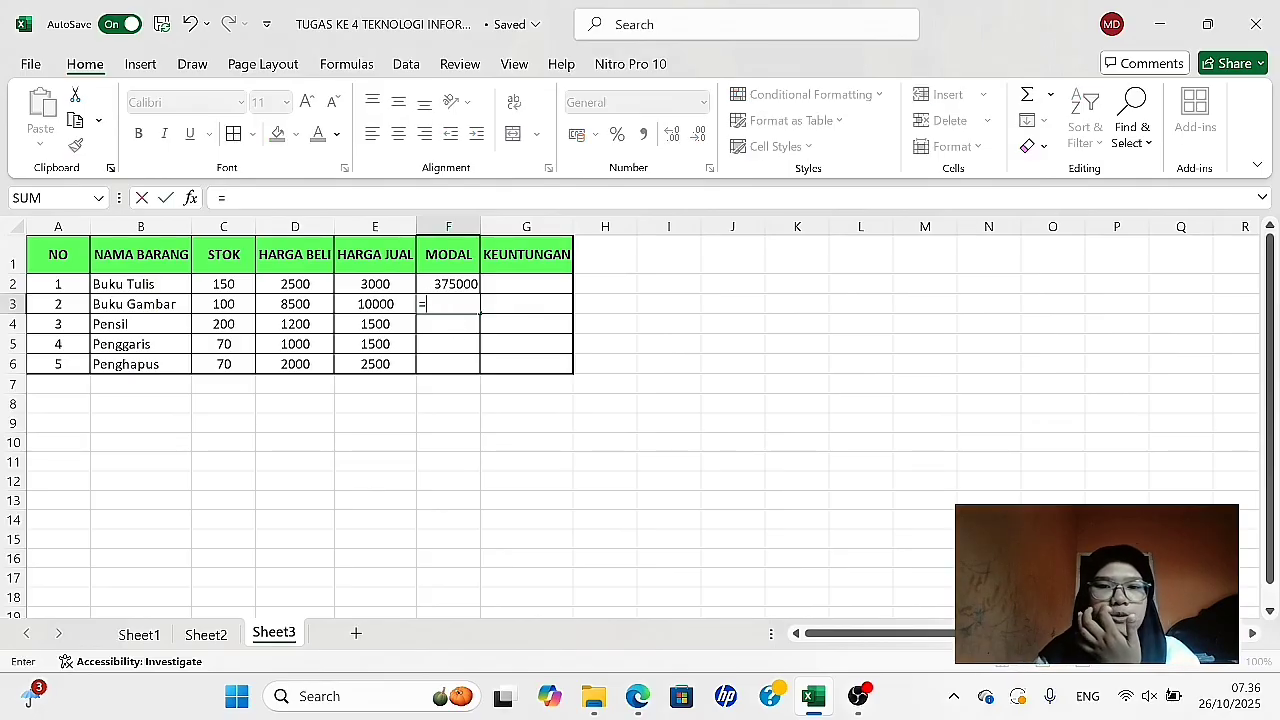
click(223, 308)
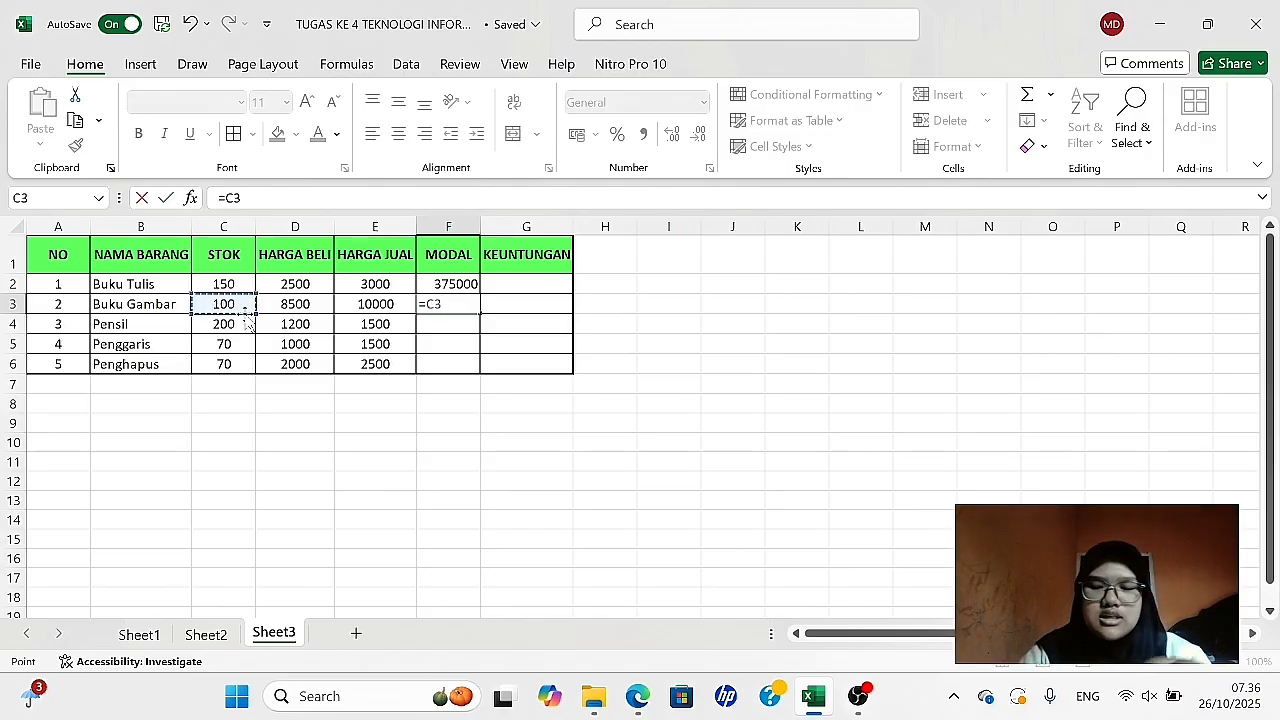
text(*)
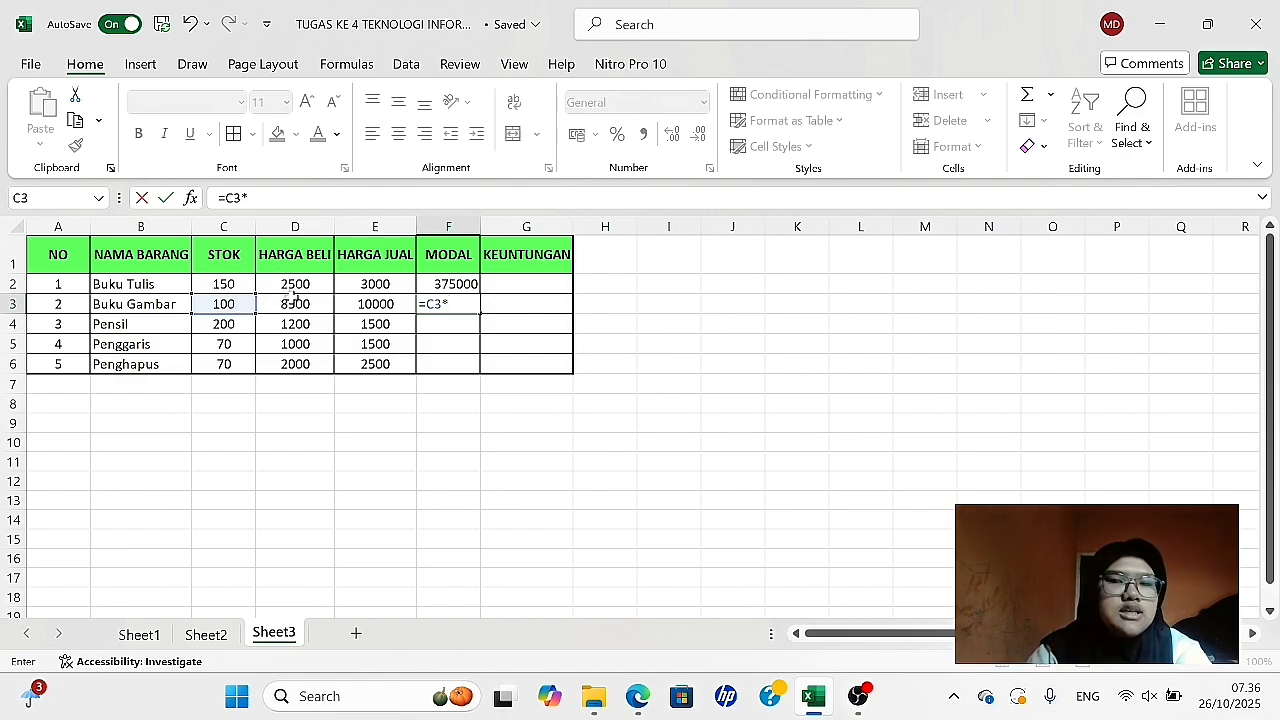
click(292, 302)
key(Return)
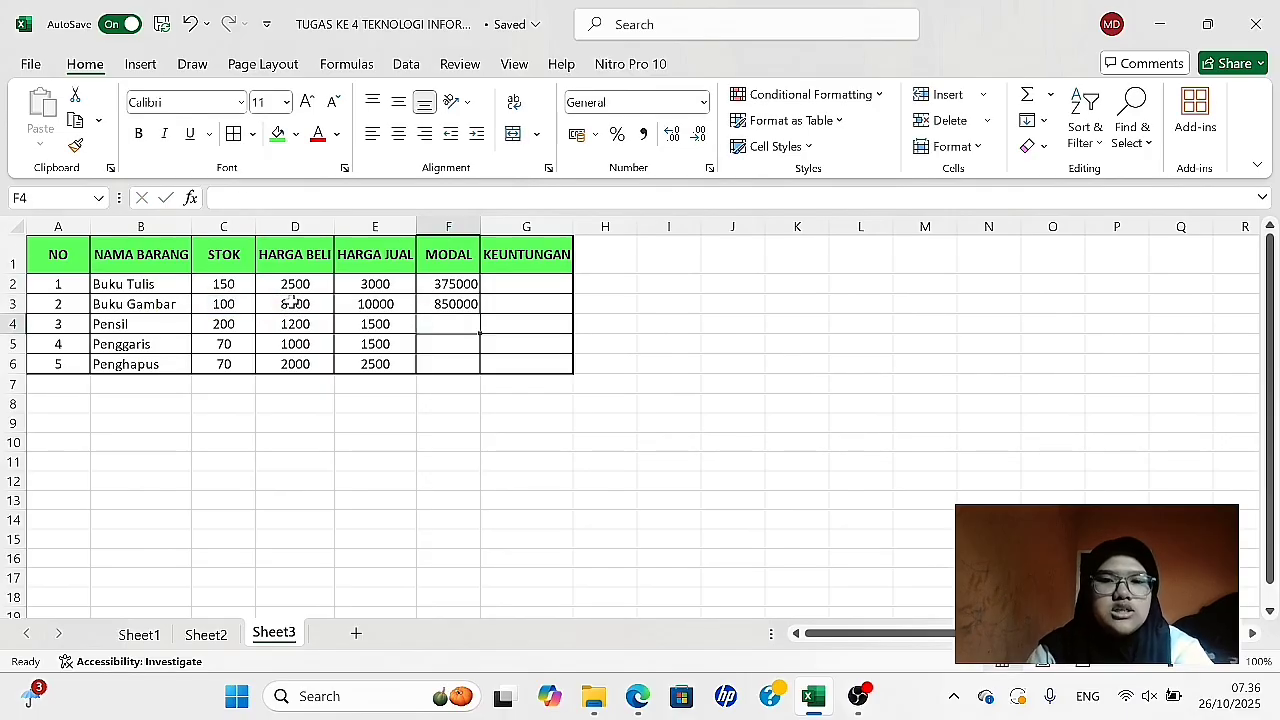
- Calculate the Modal for Pensil in F4 with the formula =C4*D4
text(=)
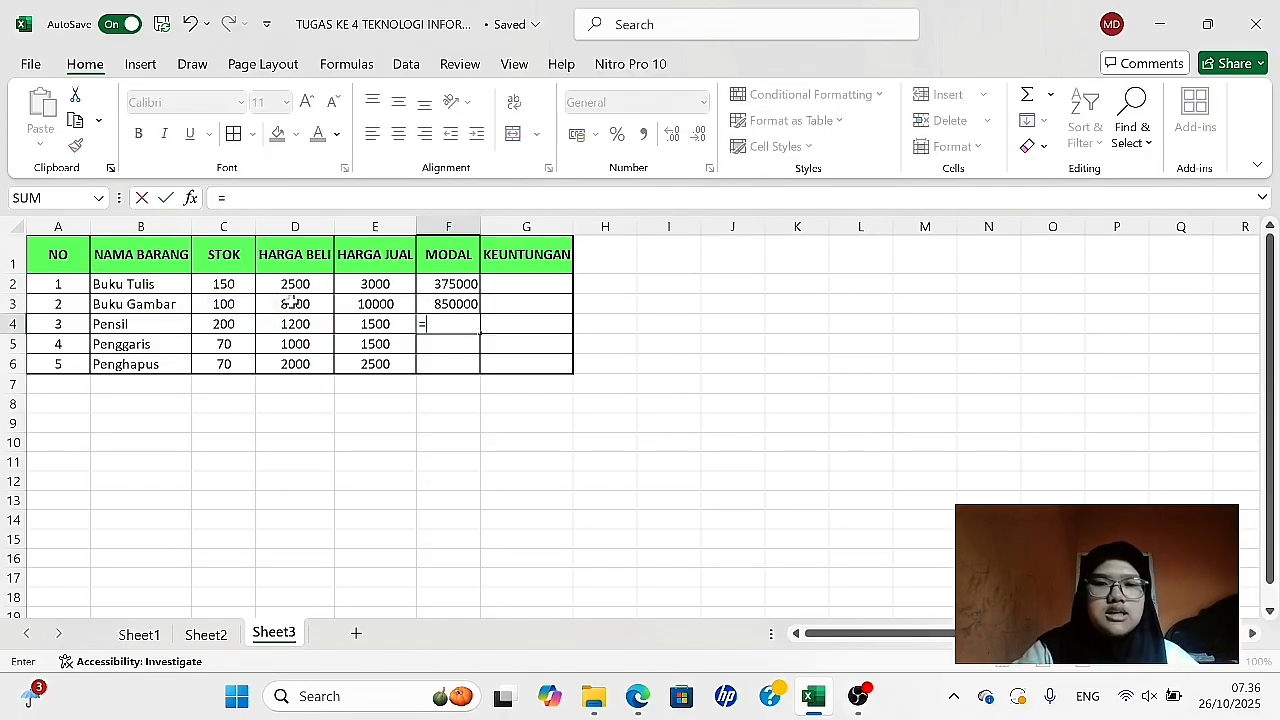
click(226, 330)
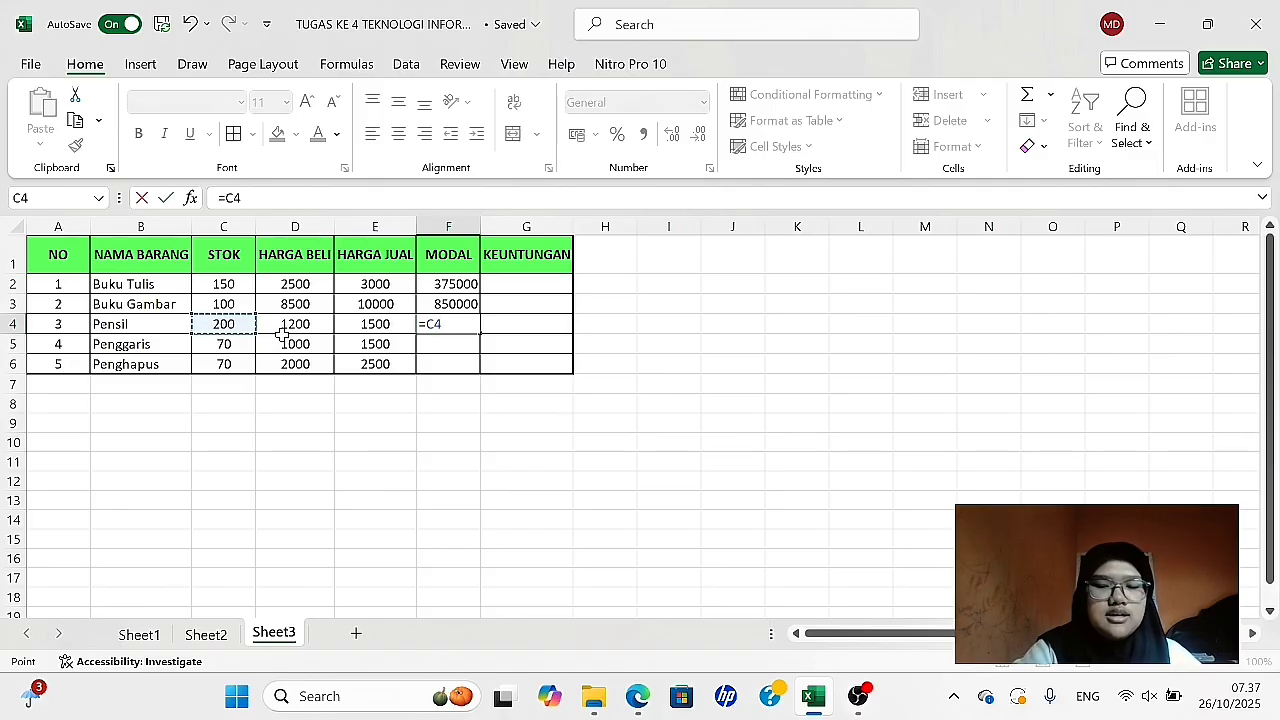
text(*)
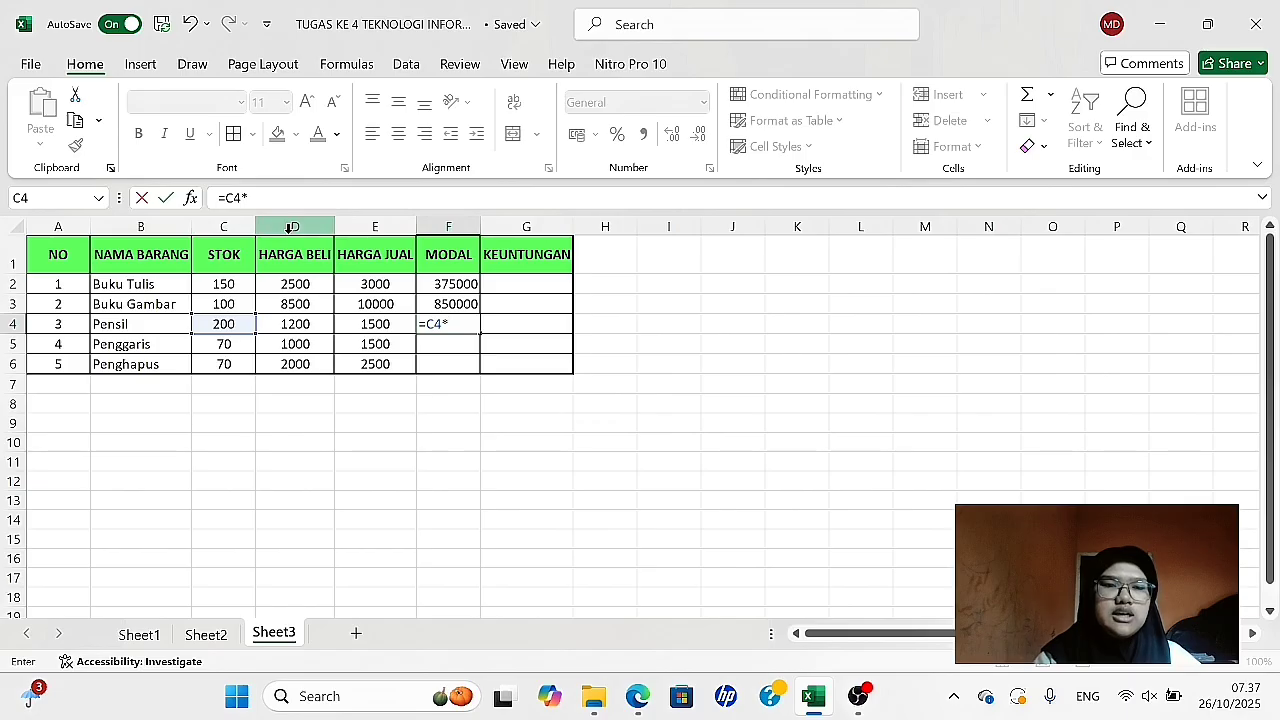
click(295, 326)
key(Return)
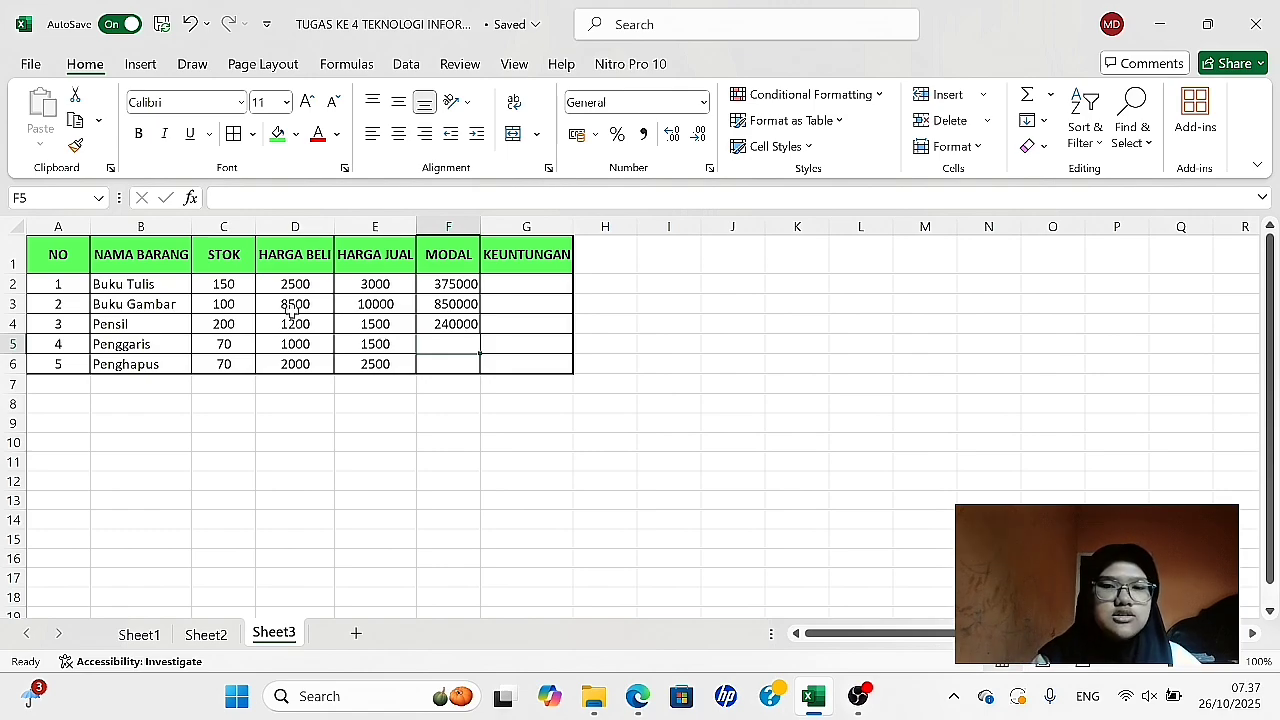
- Calculate the Modal for Penggaris in F5 with the formula =C5*D5
text(=)
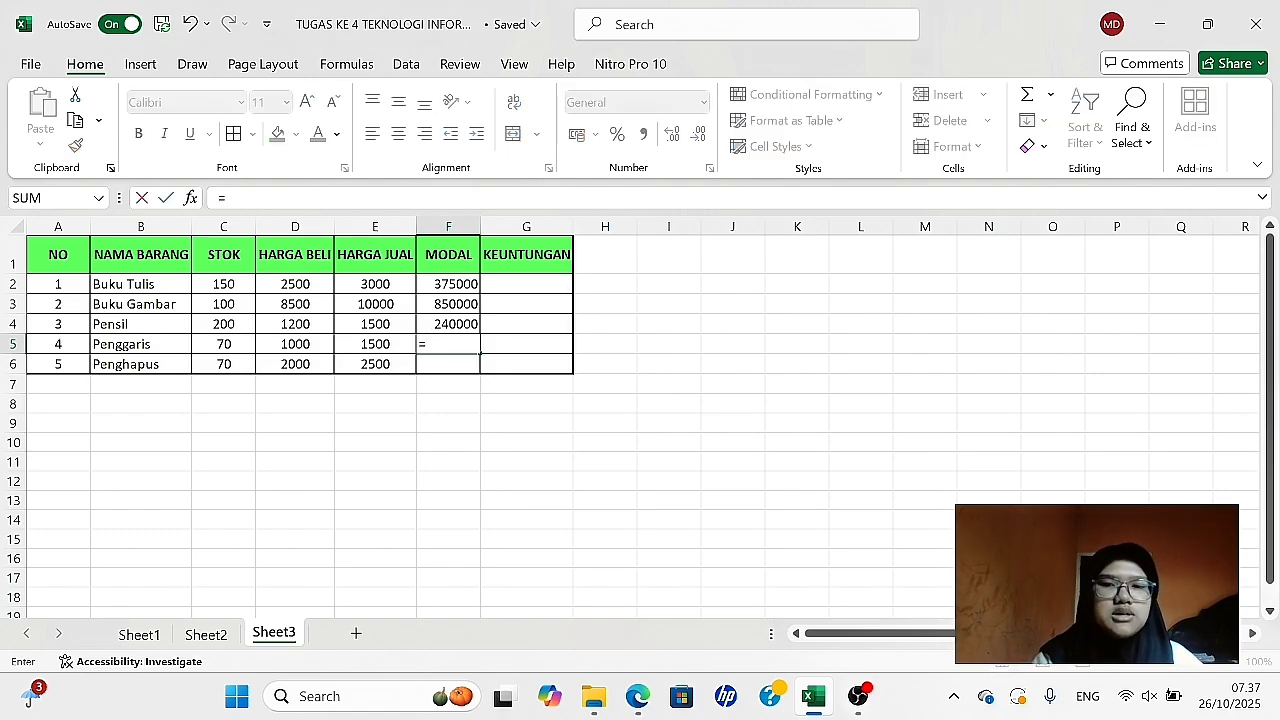
click(220, 343)
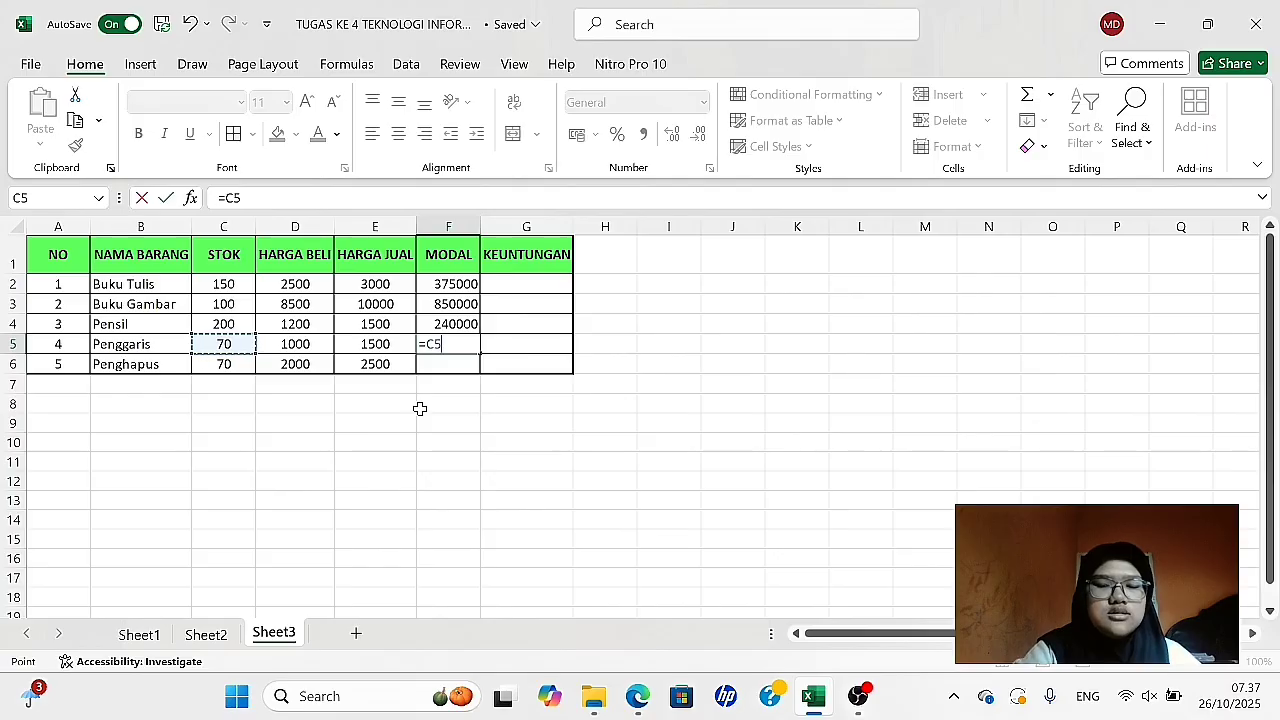
text(*)
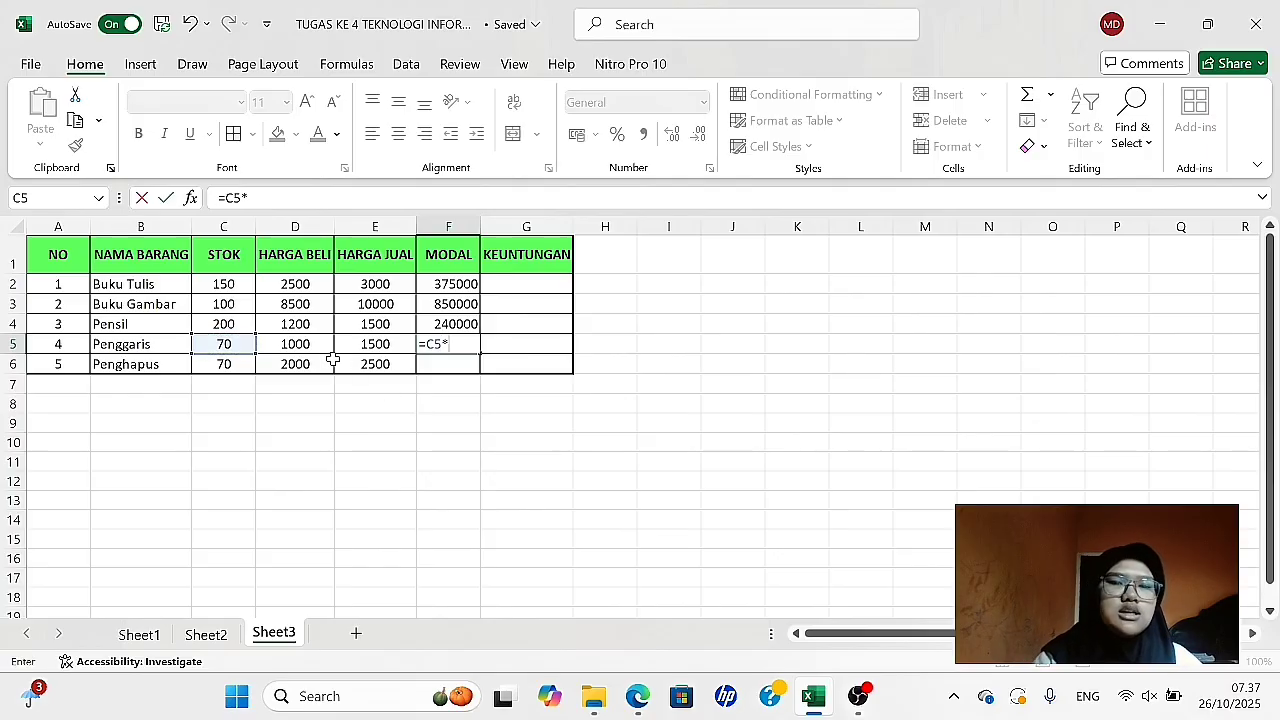
click(308, 343)
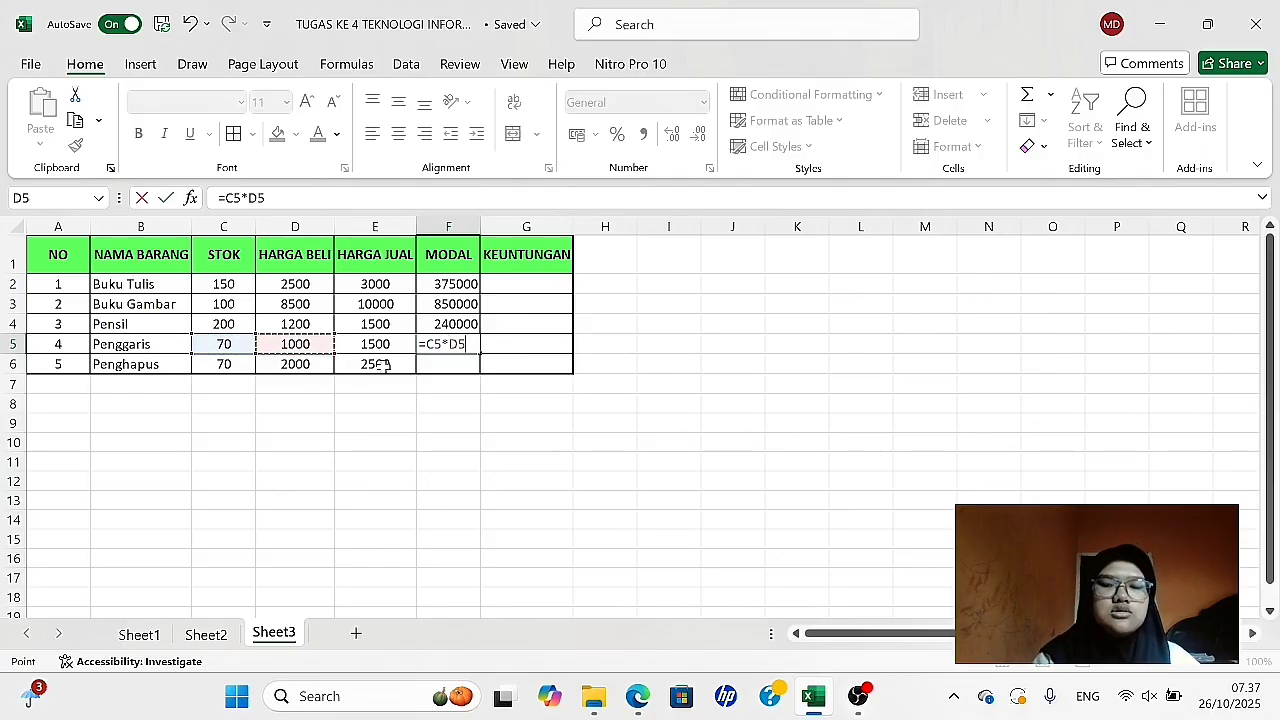
key(Return)
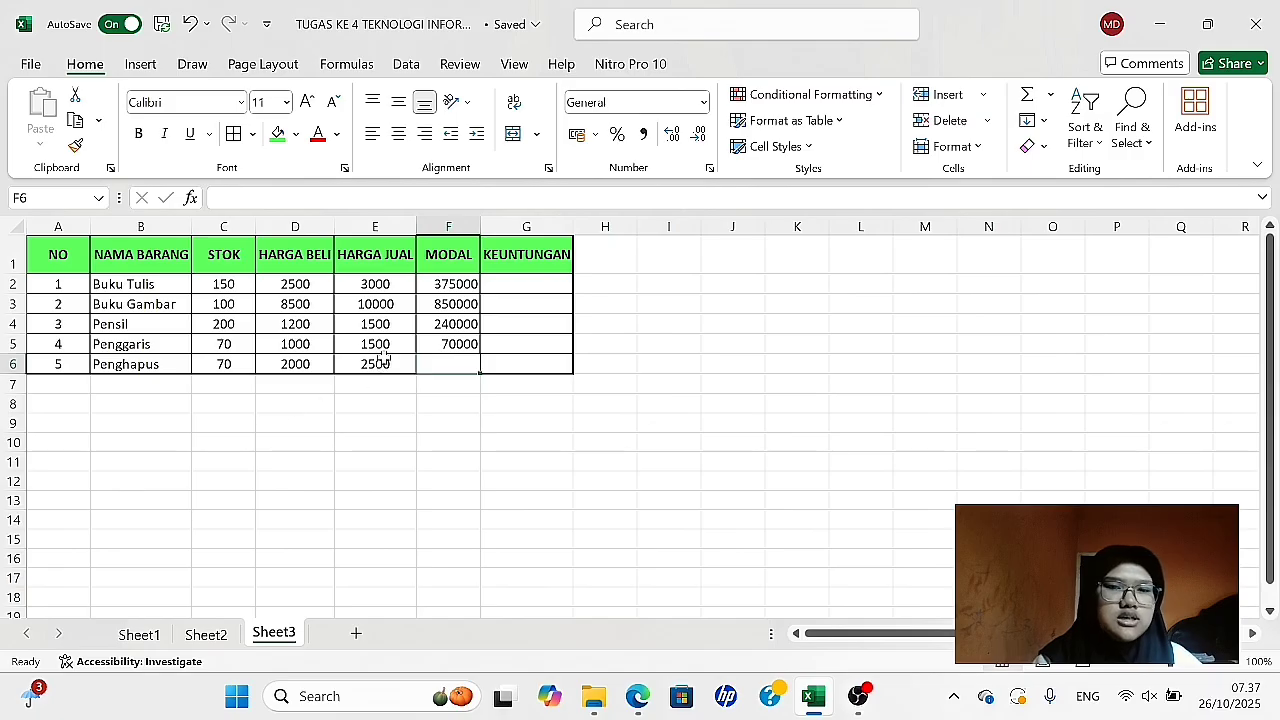
- Calculate the Modal for Penghapus in F6 with the formula =C6*D6
text(=)
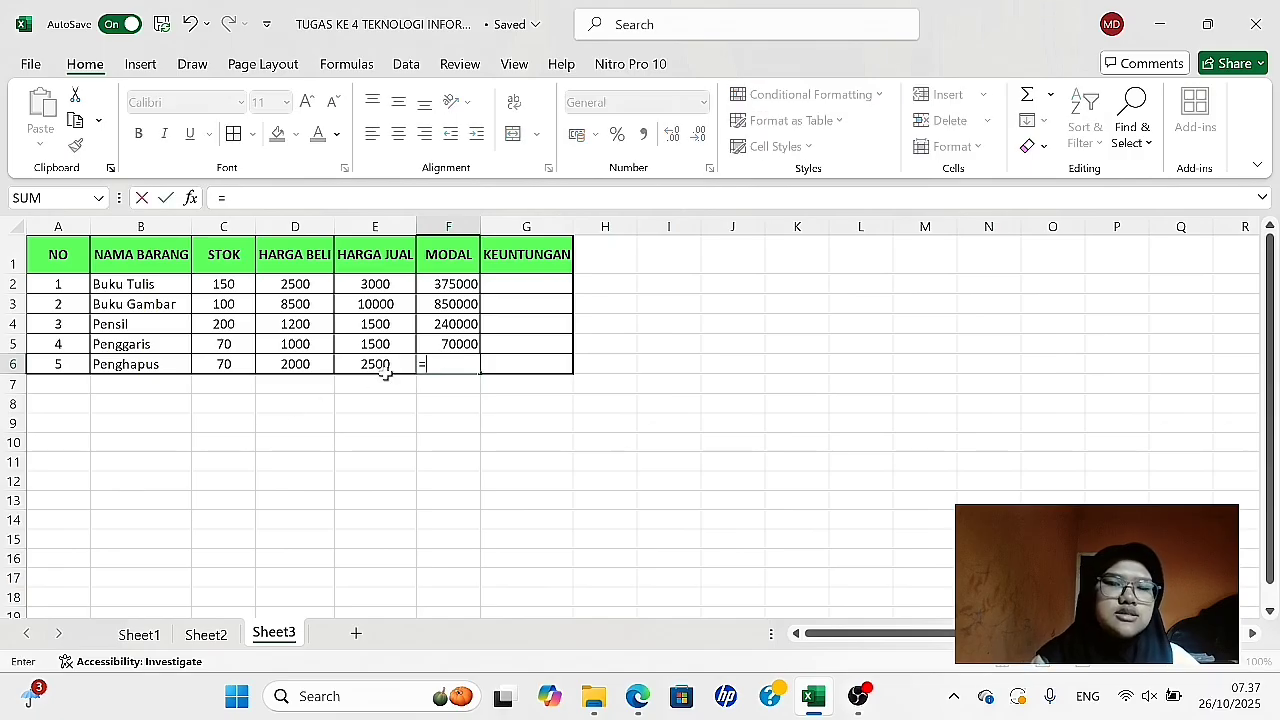
click(226, 366)
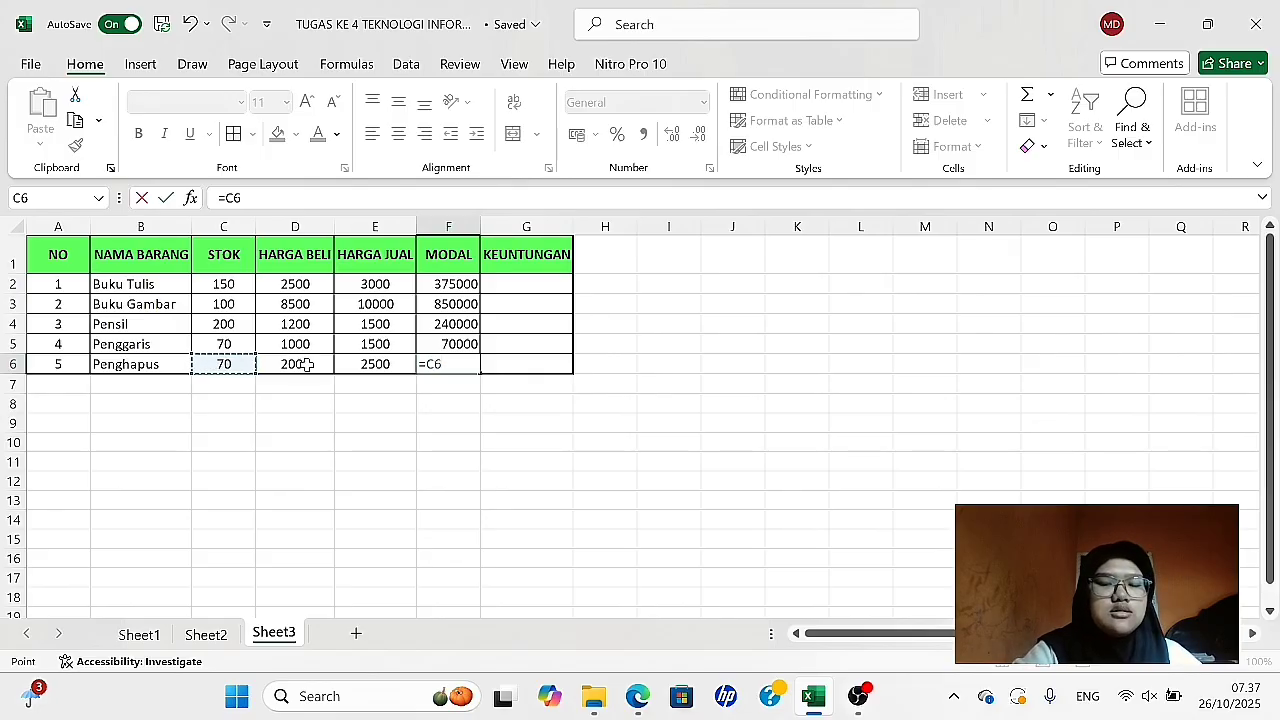
text(*)
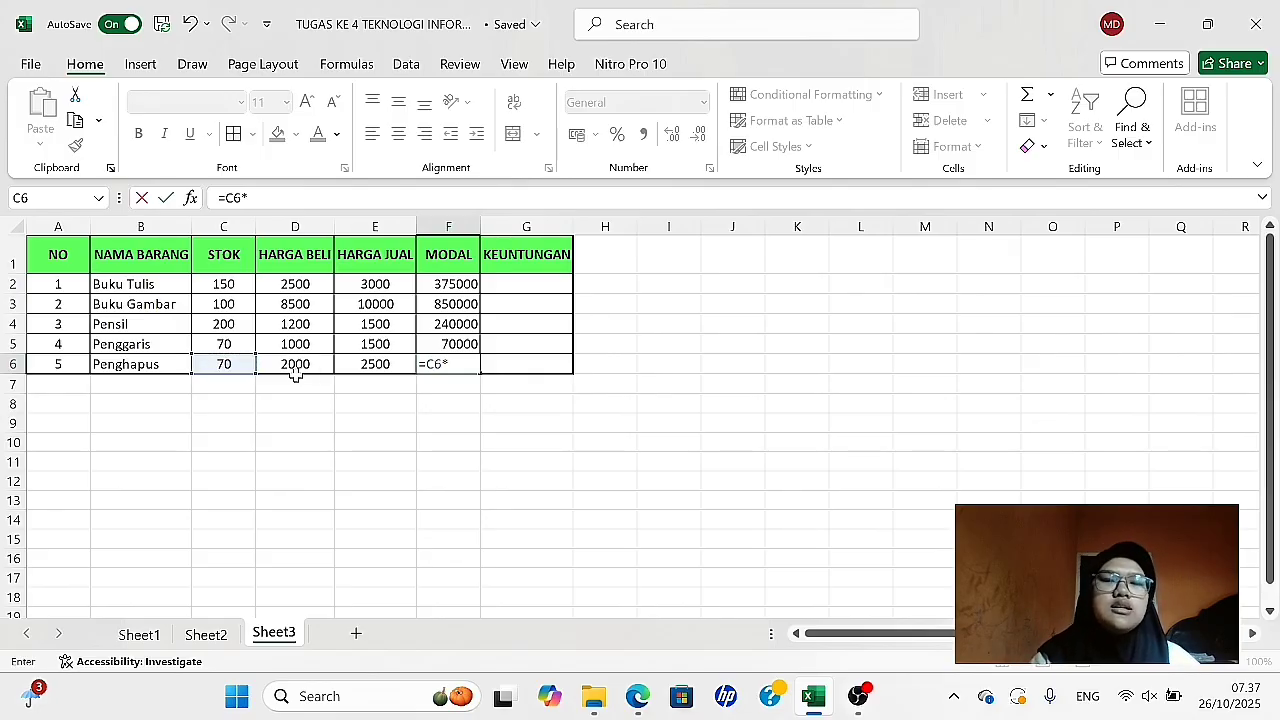
click(295, 366)
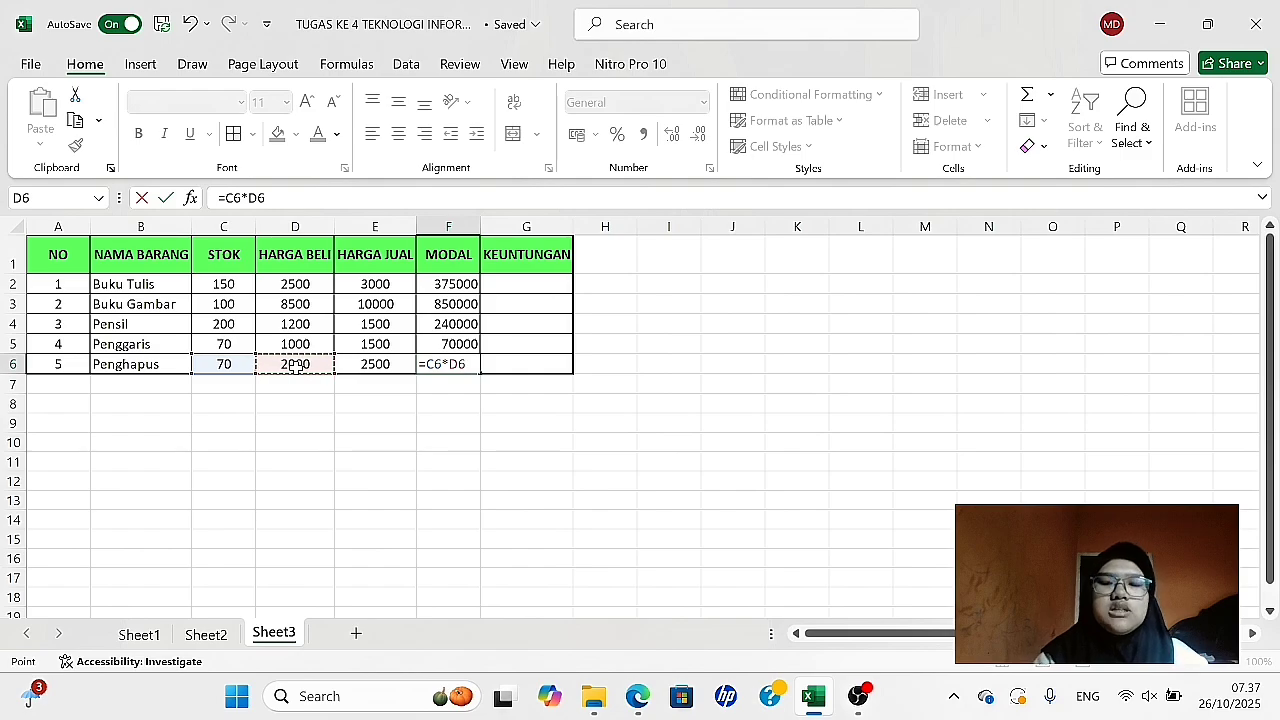
key(Return)
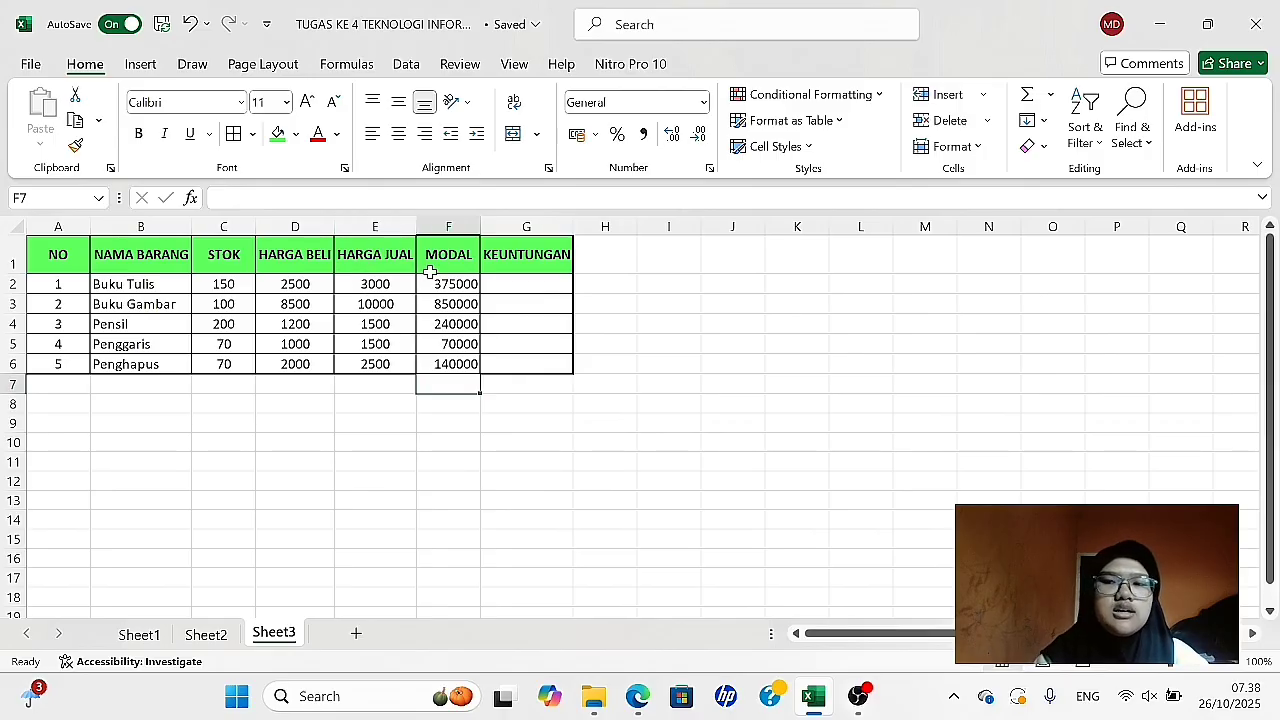
- Calculate the Keuntungan for Buku Tulis in G2 by subtracting purchase price from selling price with =E2-D2
click(516, 282)
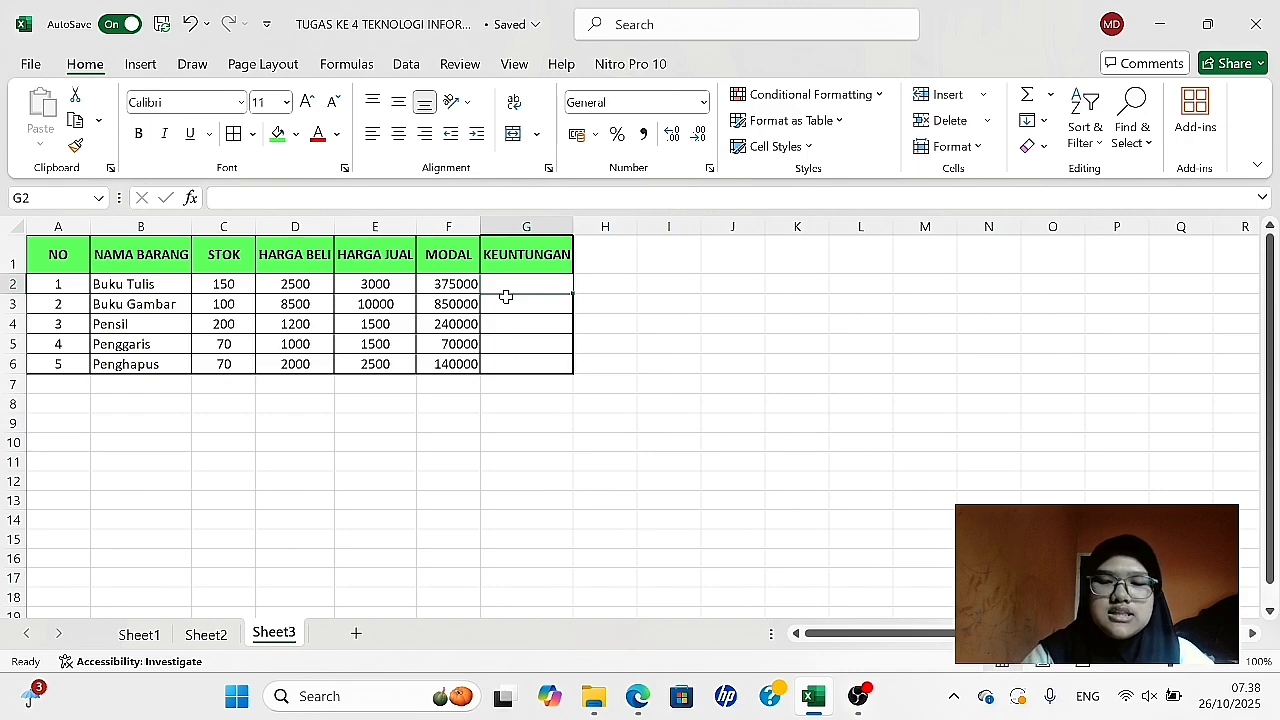
text(=)
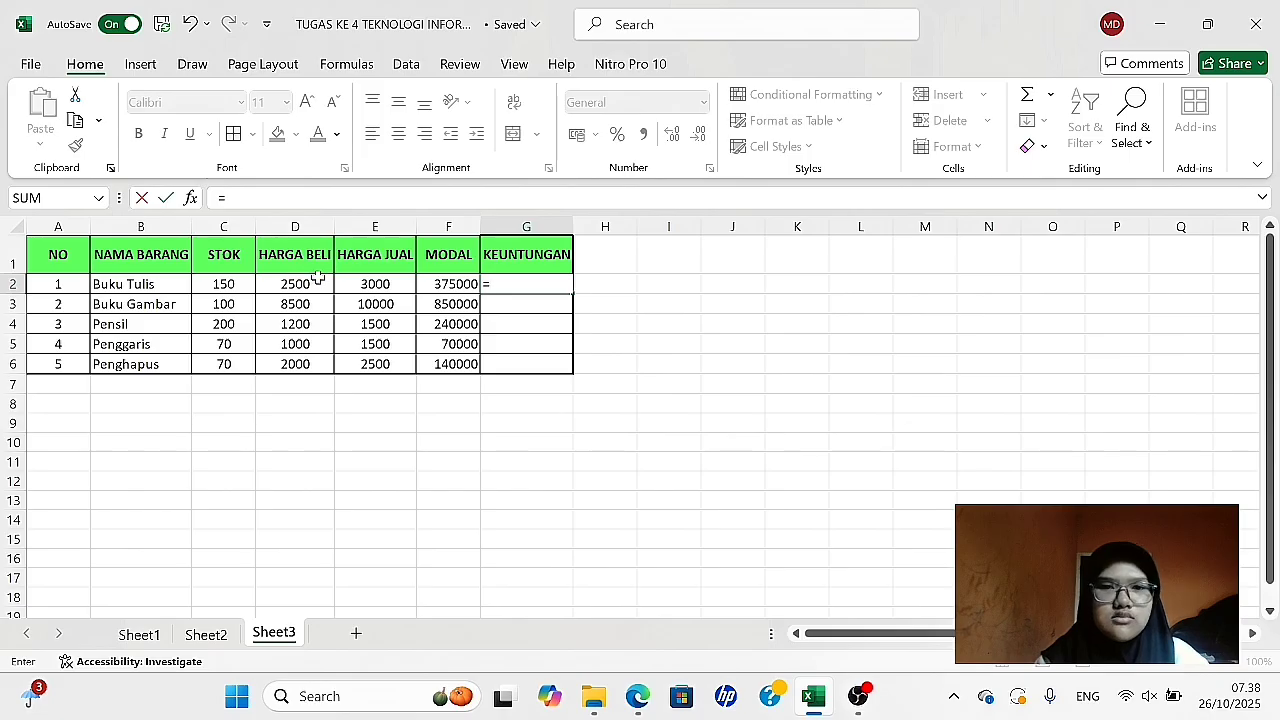
click(363, 284)
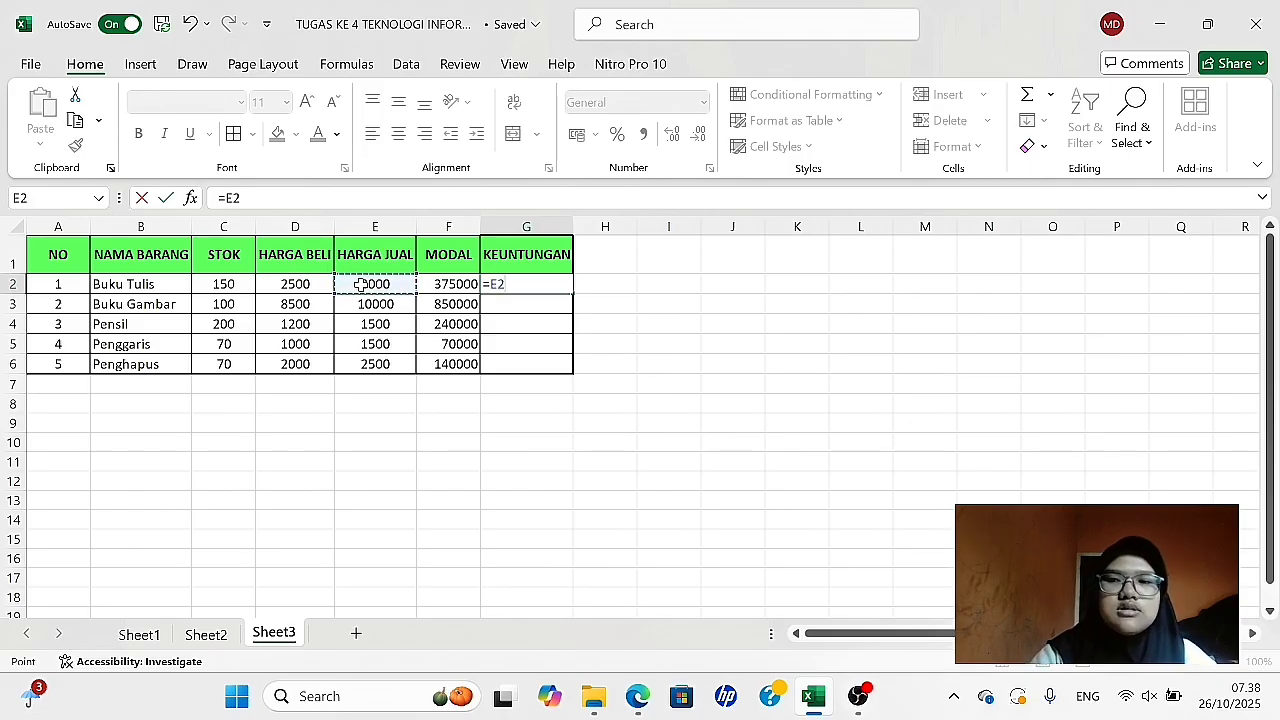
text(-)
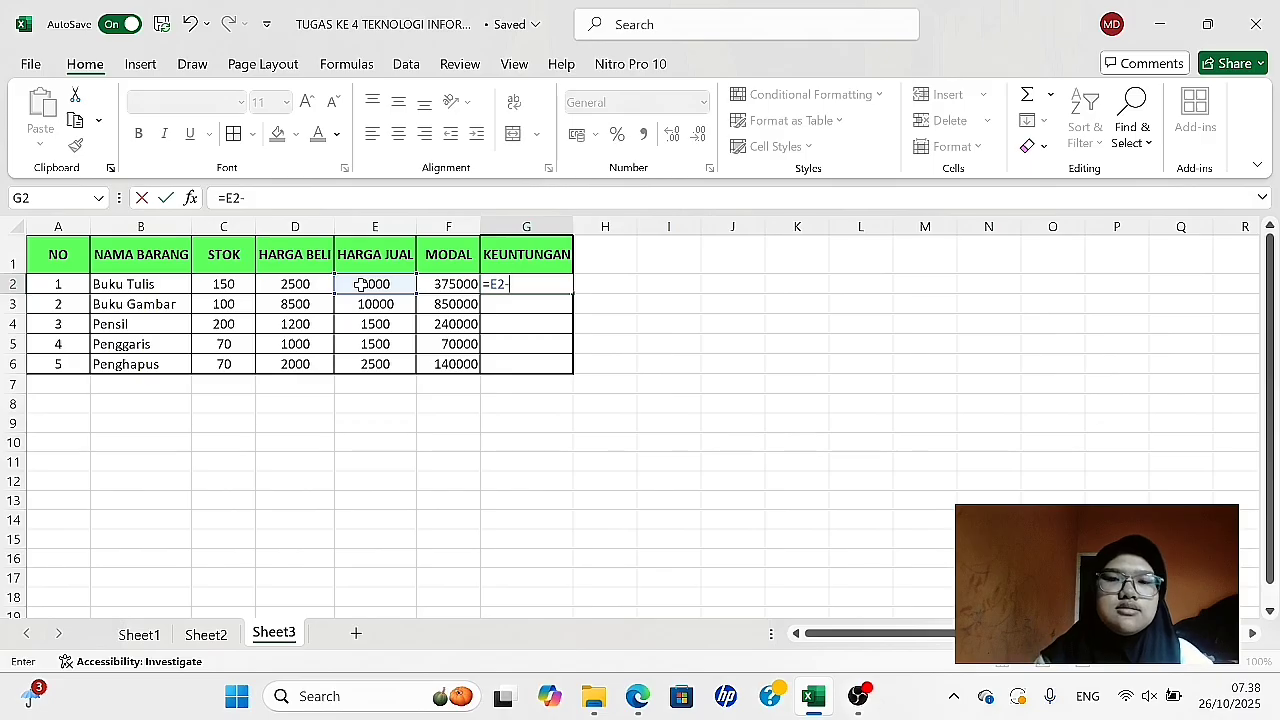
click(289, 287)
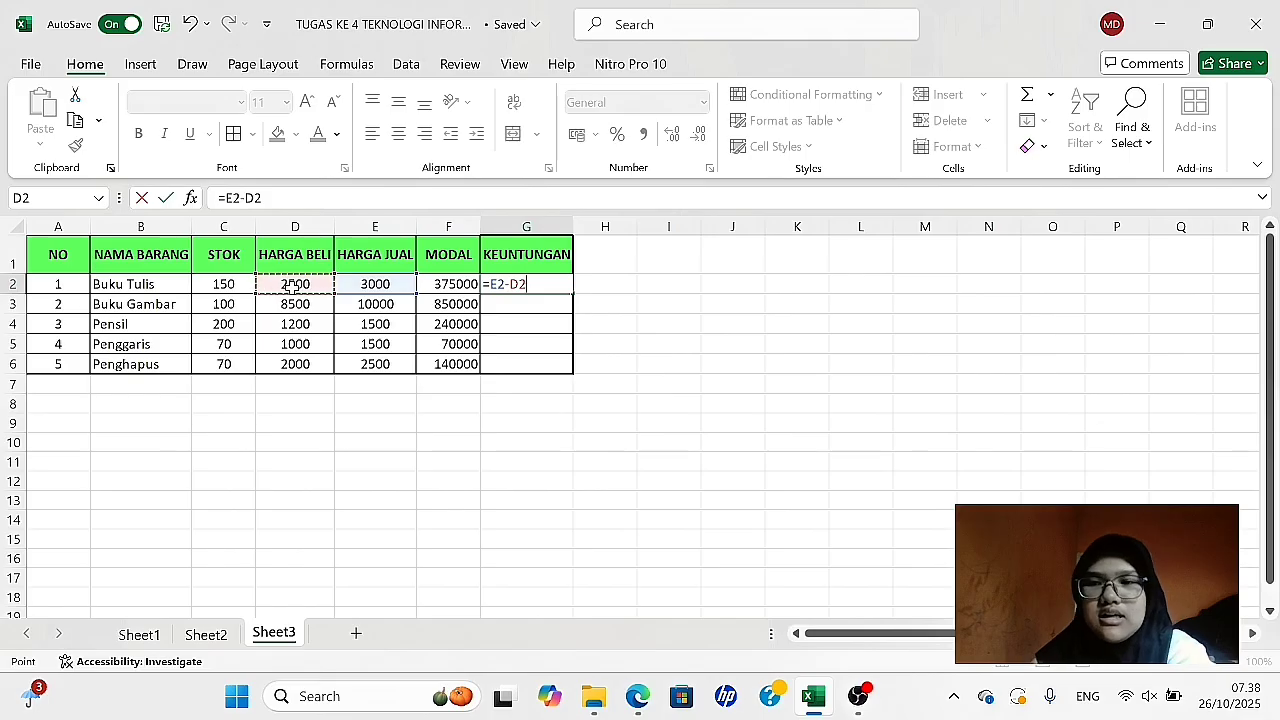
key(Return)
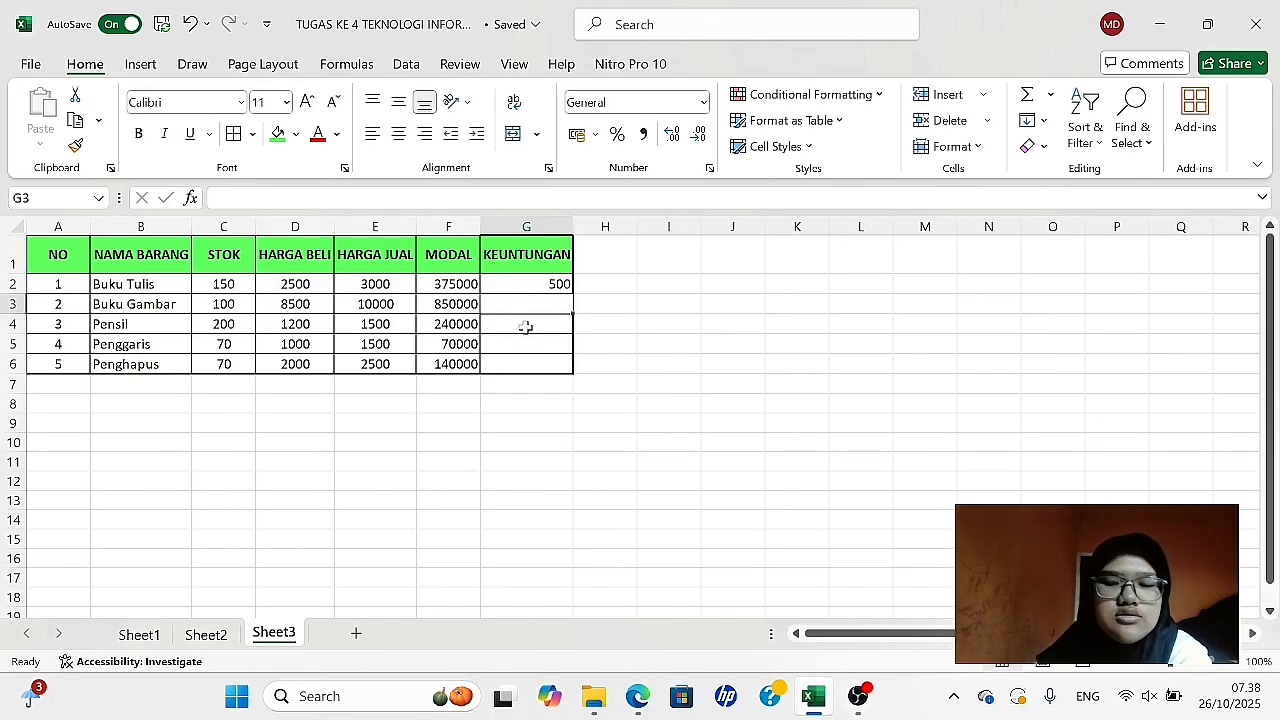
- Calculate the Keuntungan for Buku Gambar in G3 with the formula =E3-D3
text(=)
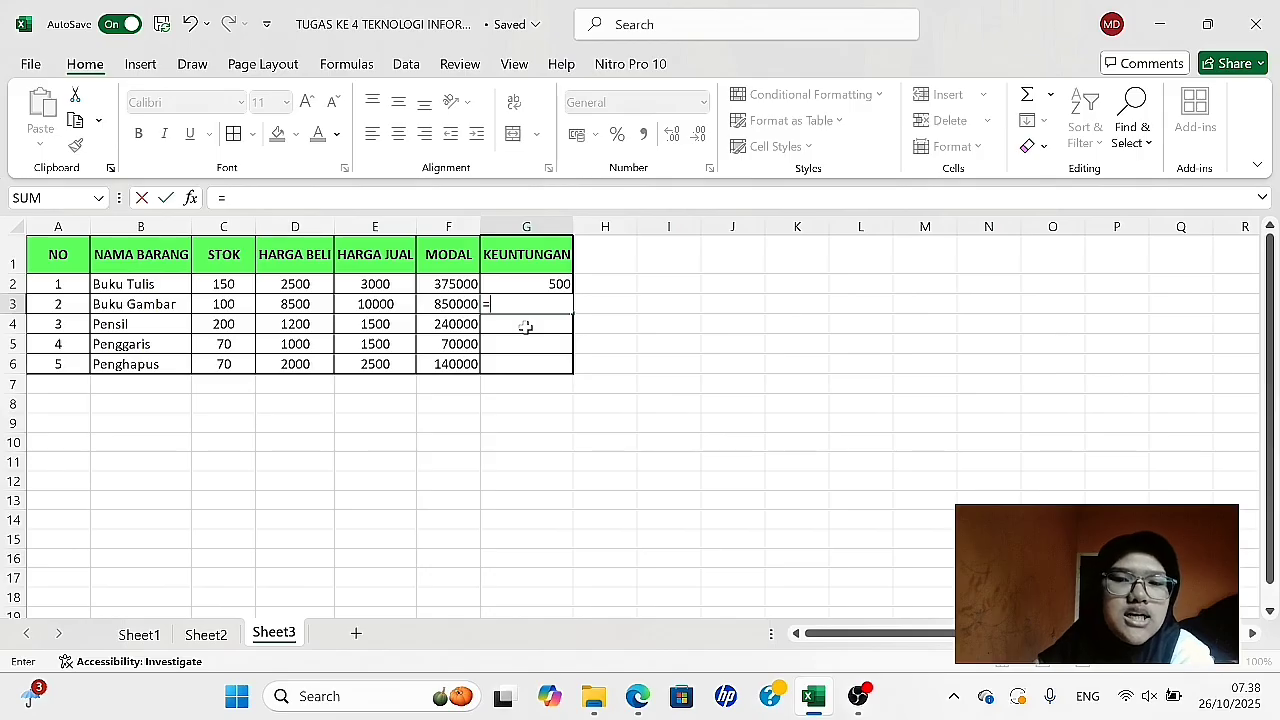
click(375, 306)
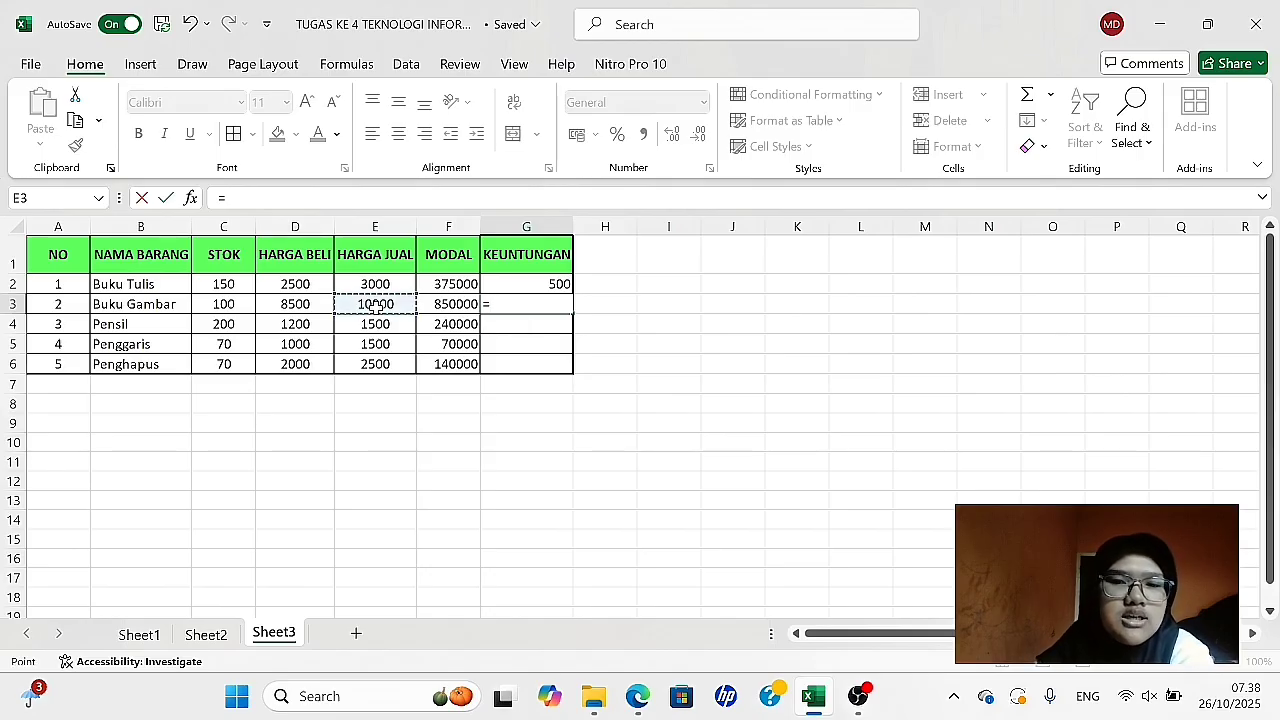
text(-)
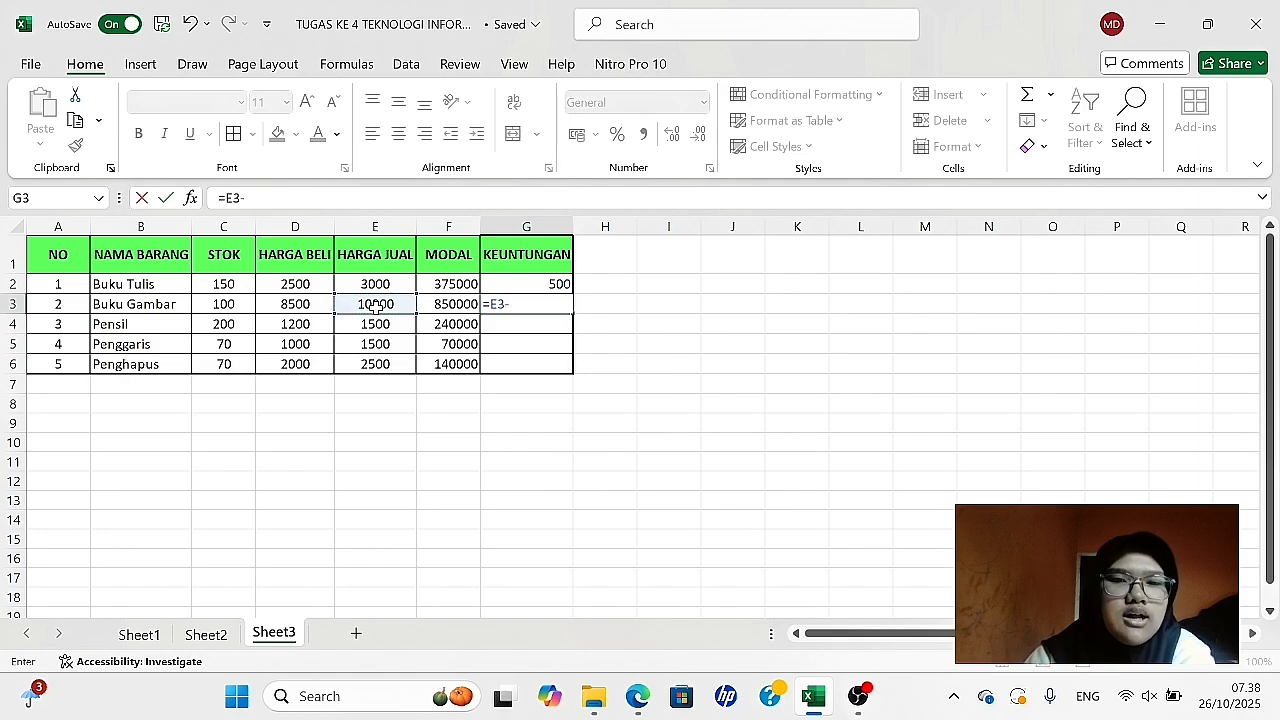
click(285, 307)
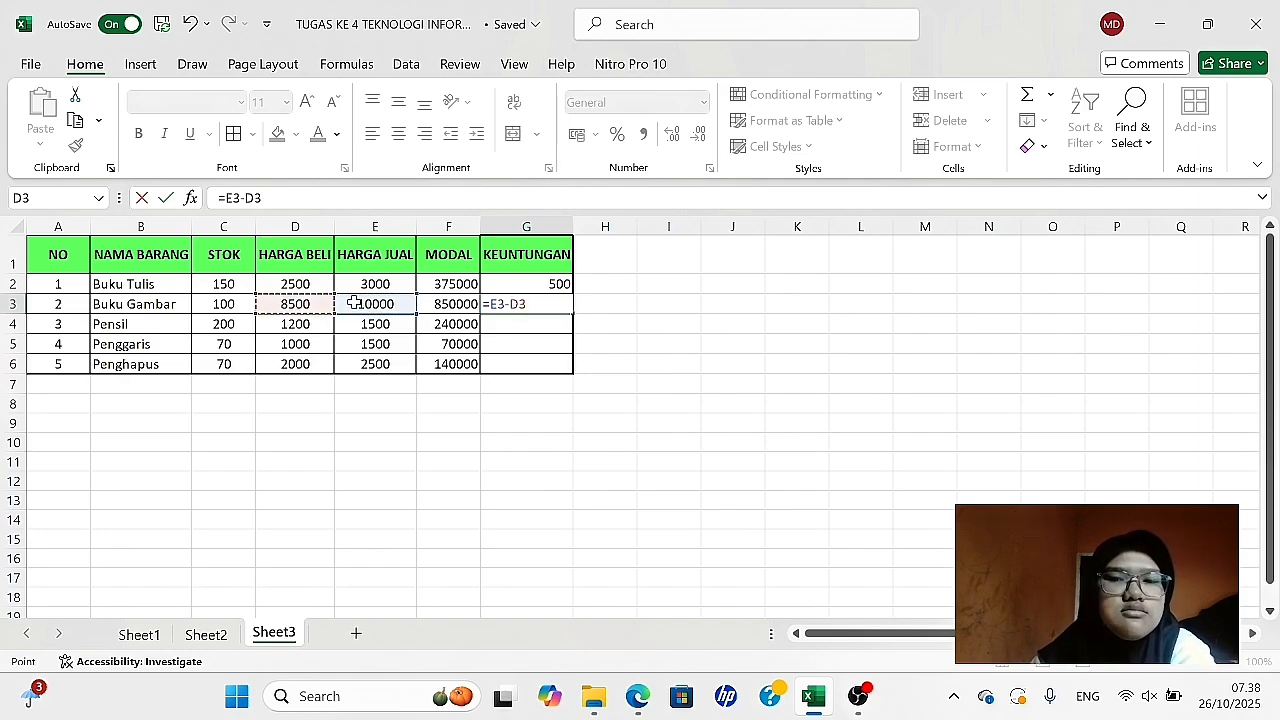
key(Return)
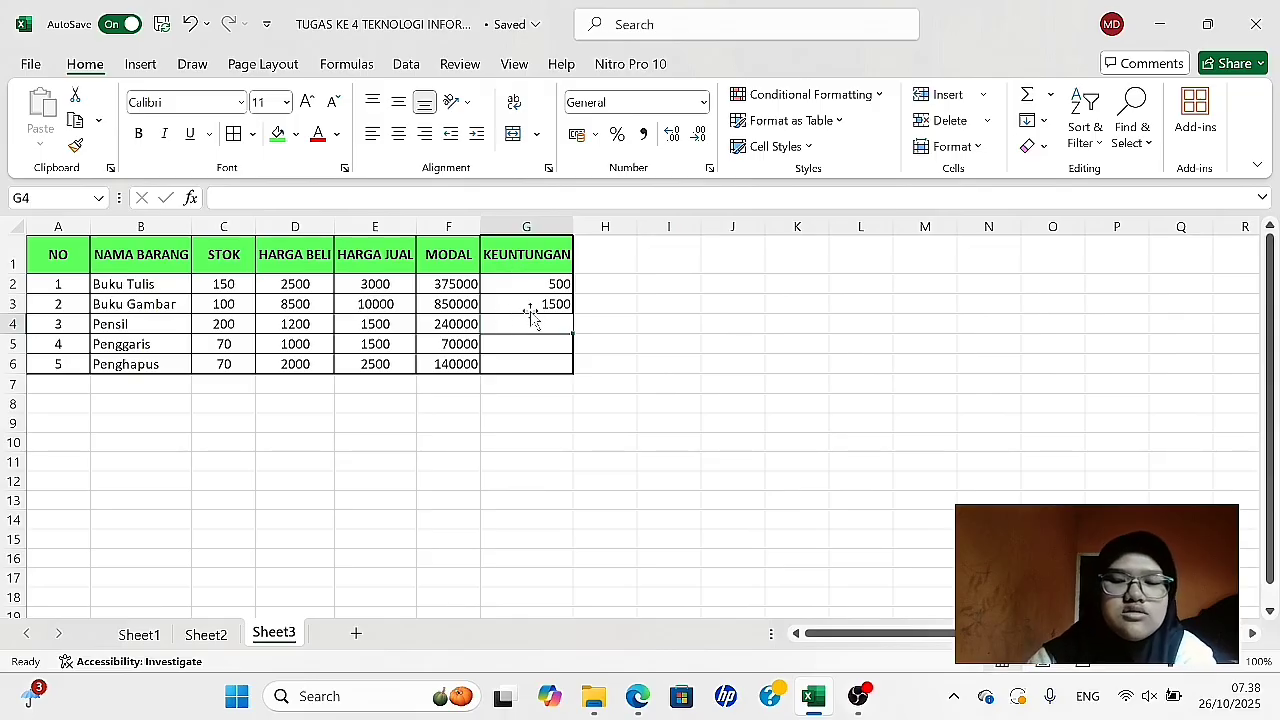
- Calculate the Keuntungan for Pensil in G4 with the formula =E4-D4
text(=)
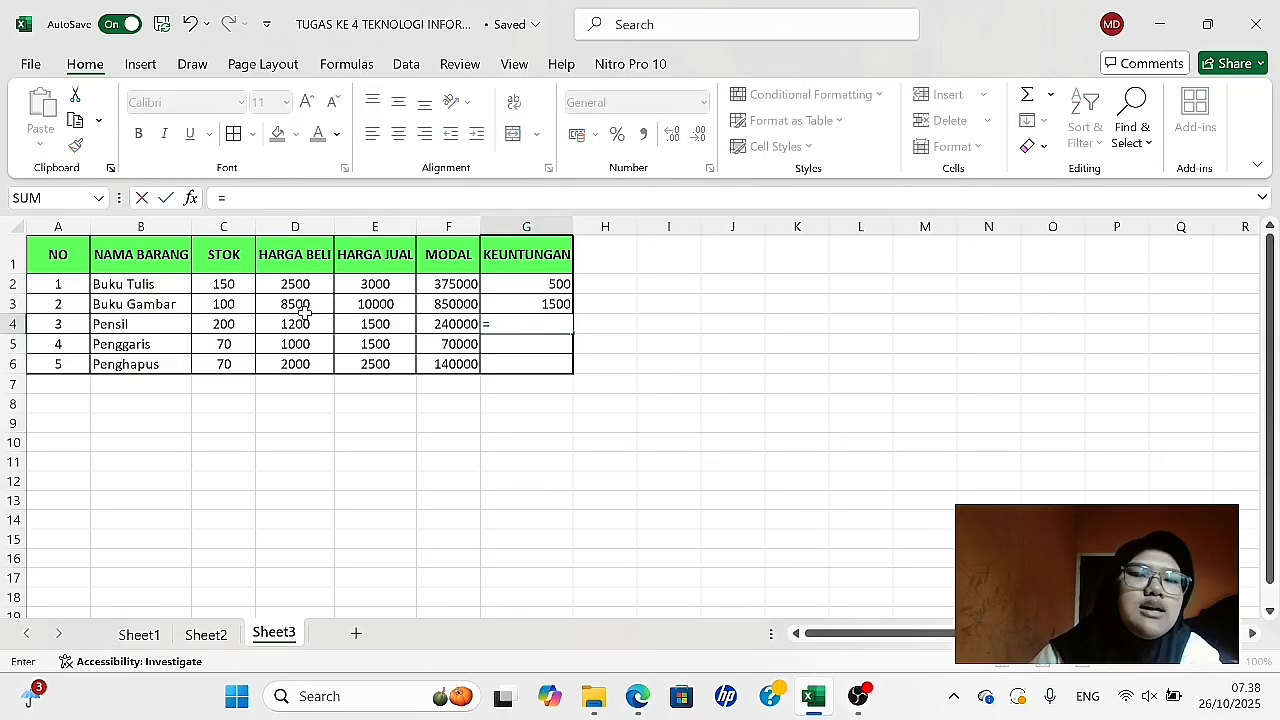
click(373, 324)
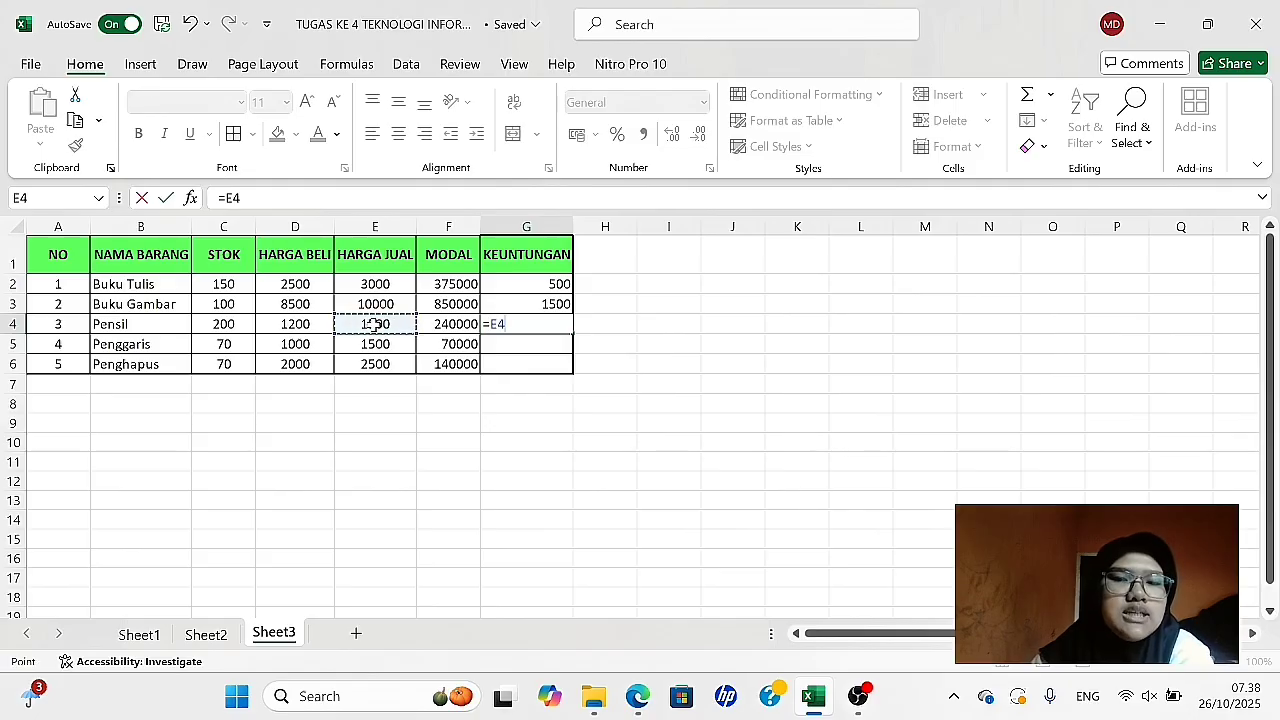
text(-)
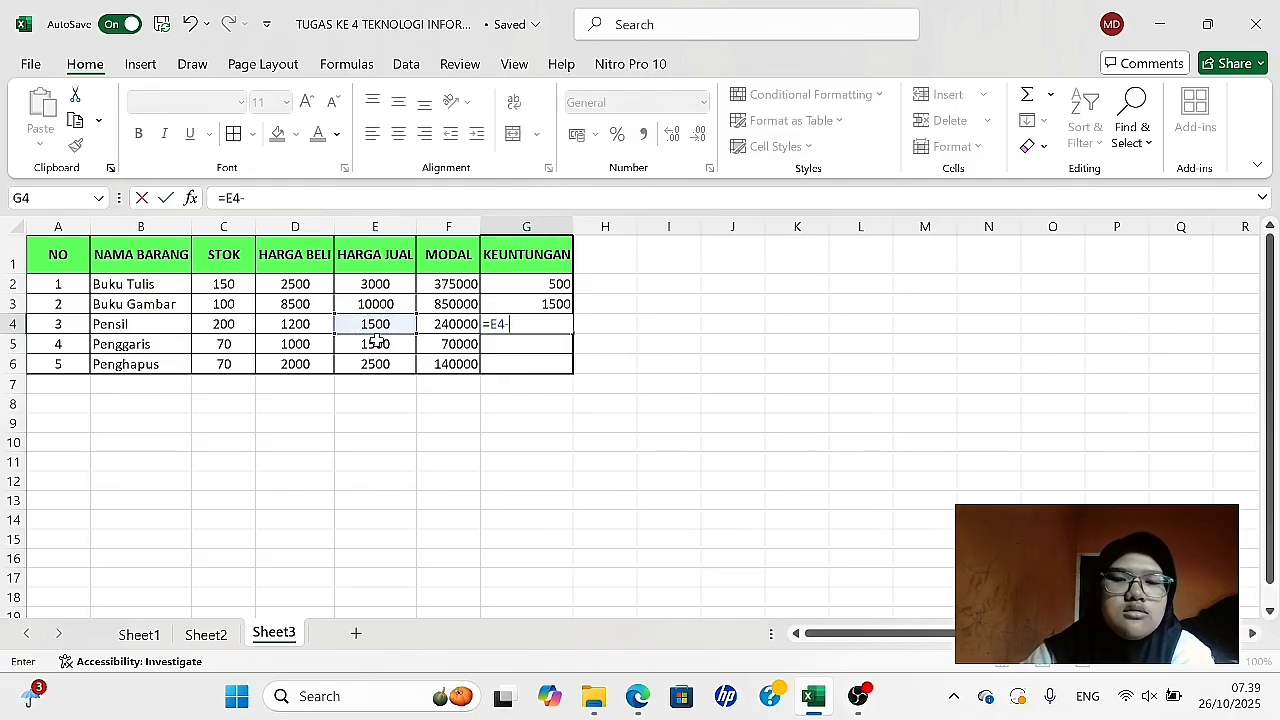
click(300, 327)
key(Return)
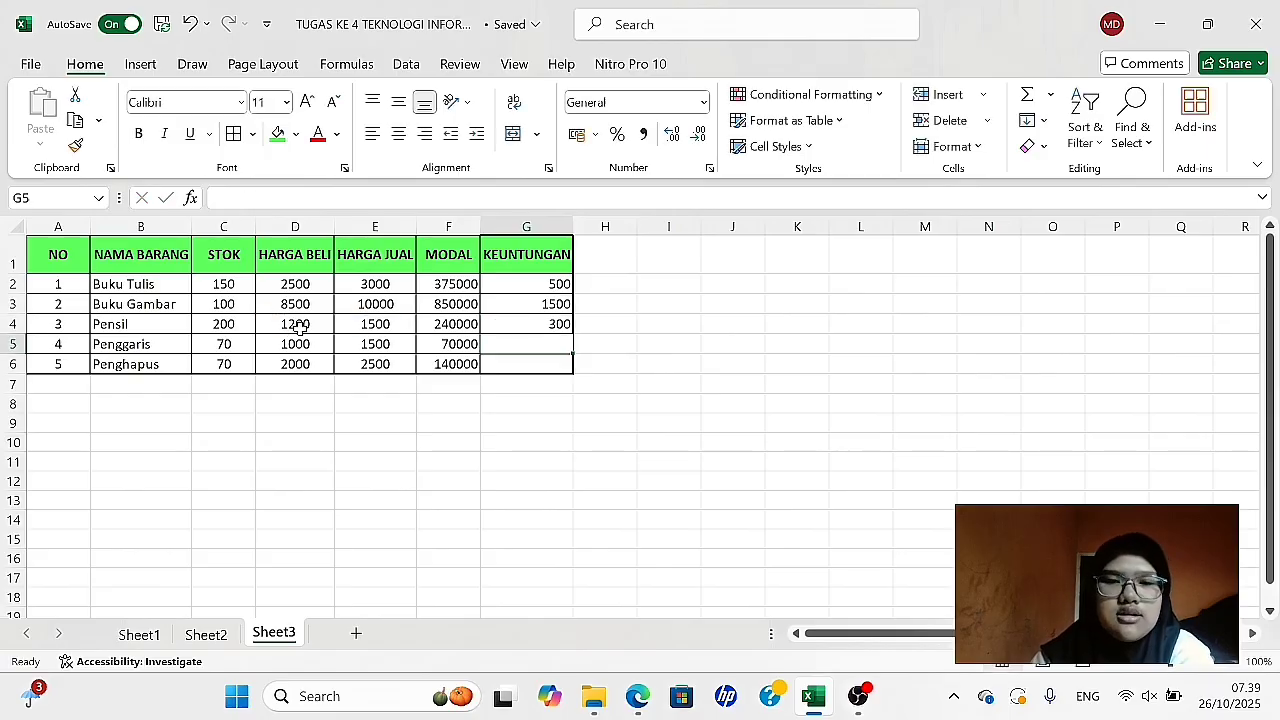
- Calculate the Keuntungan for Penggaris in G5 with the formula =E5-D5
text(=)
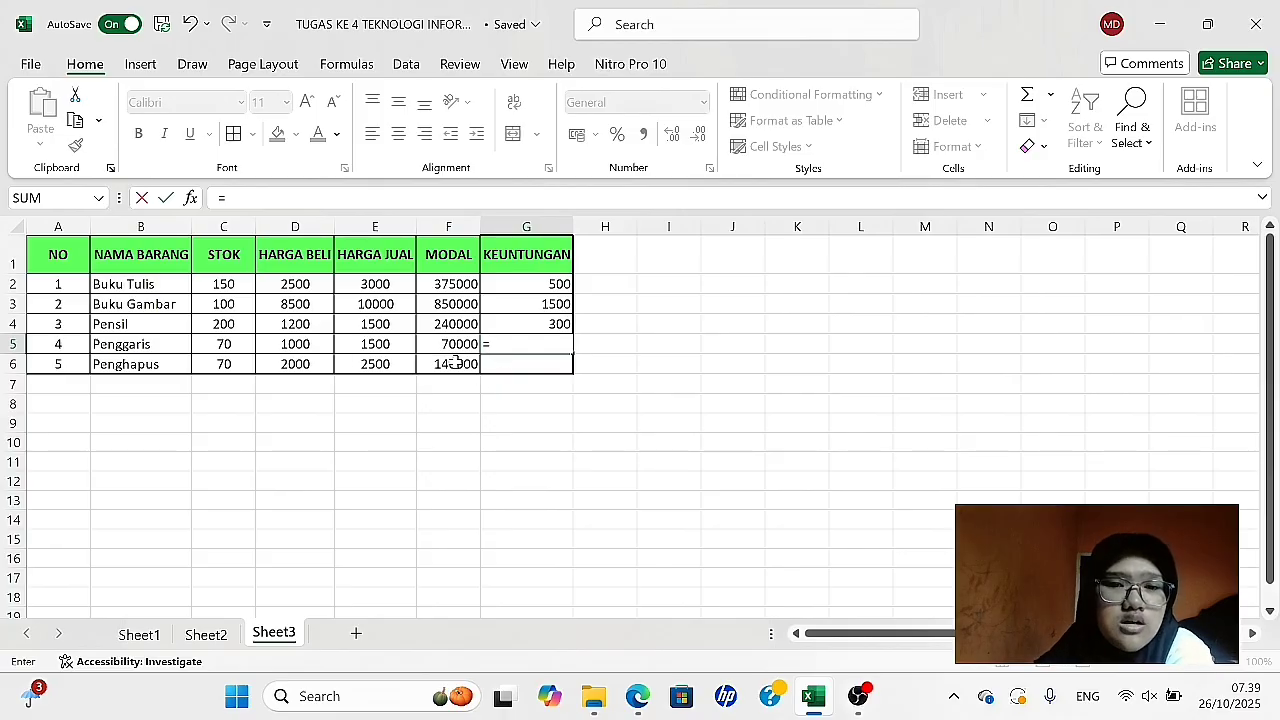
click(370, 343)
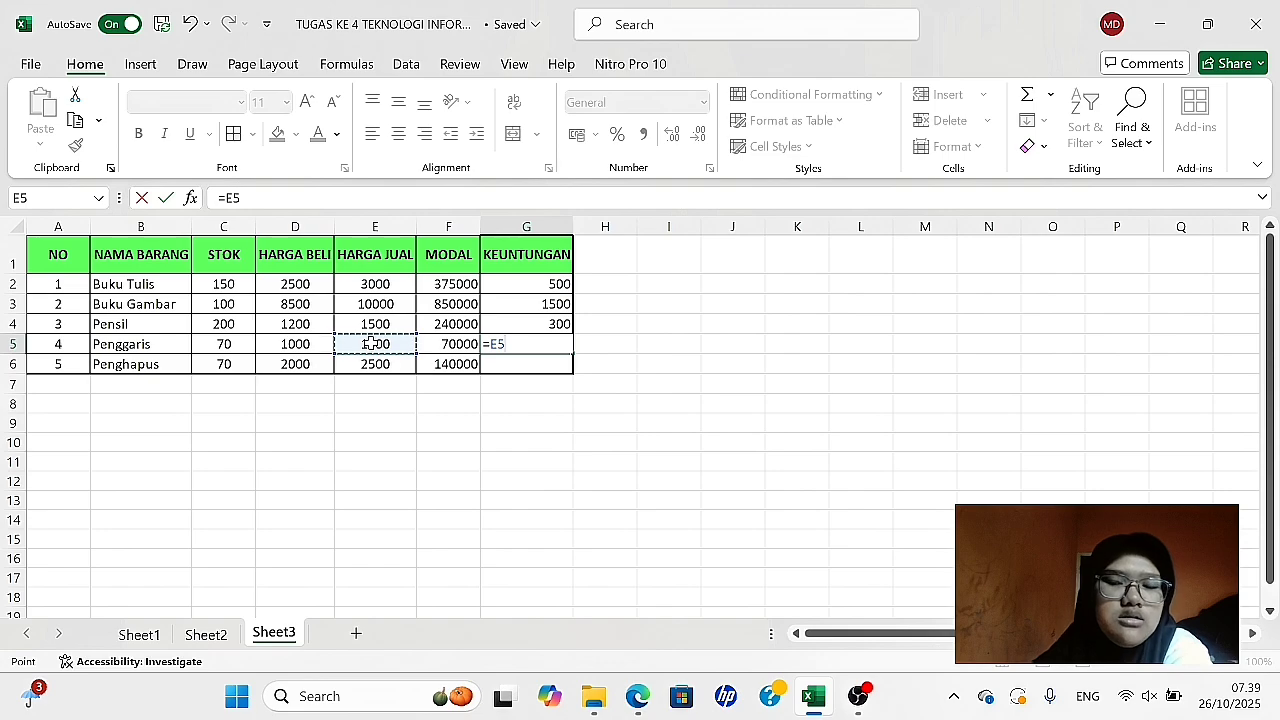
text(-)
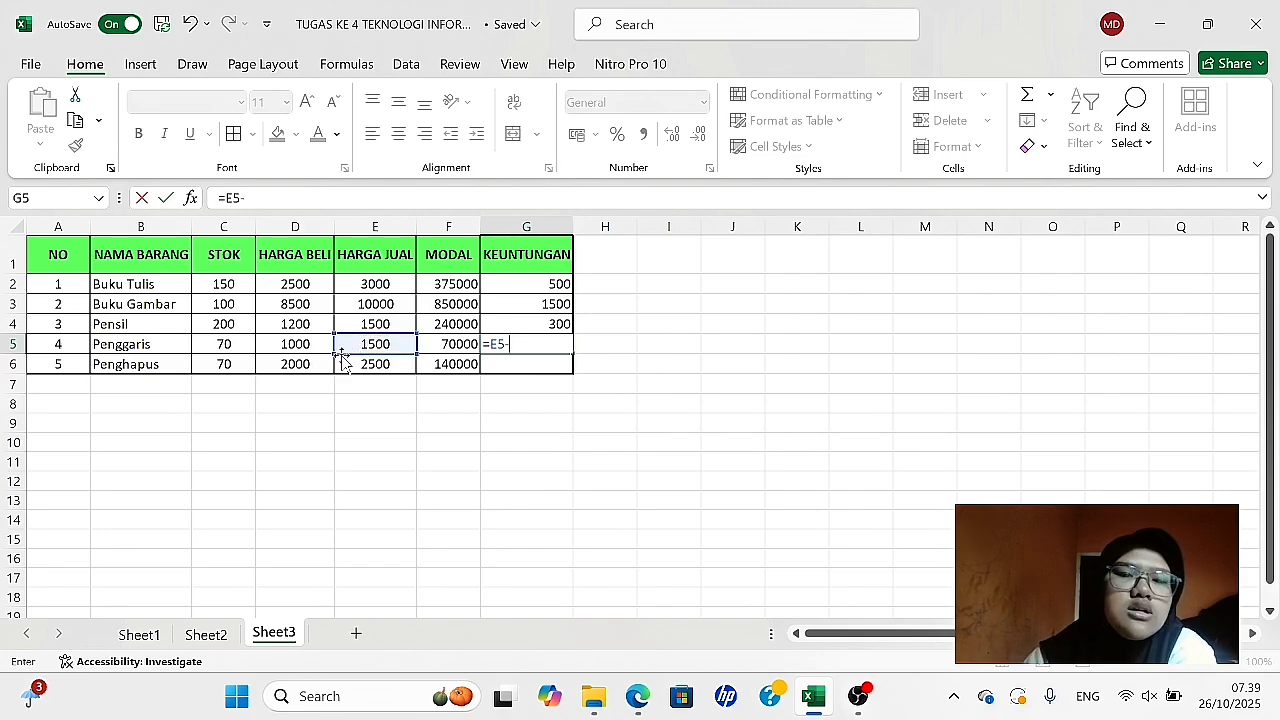
click(290, 344)
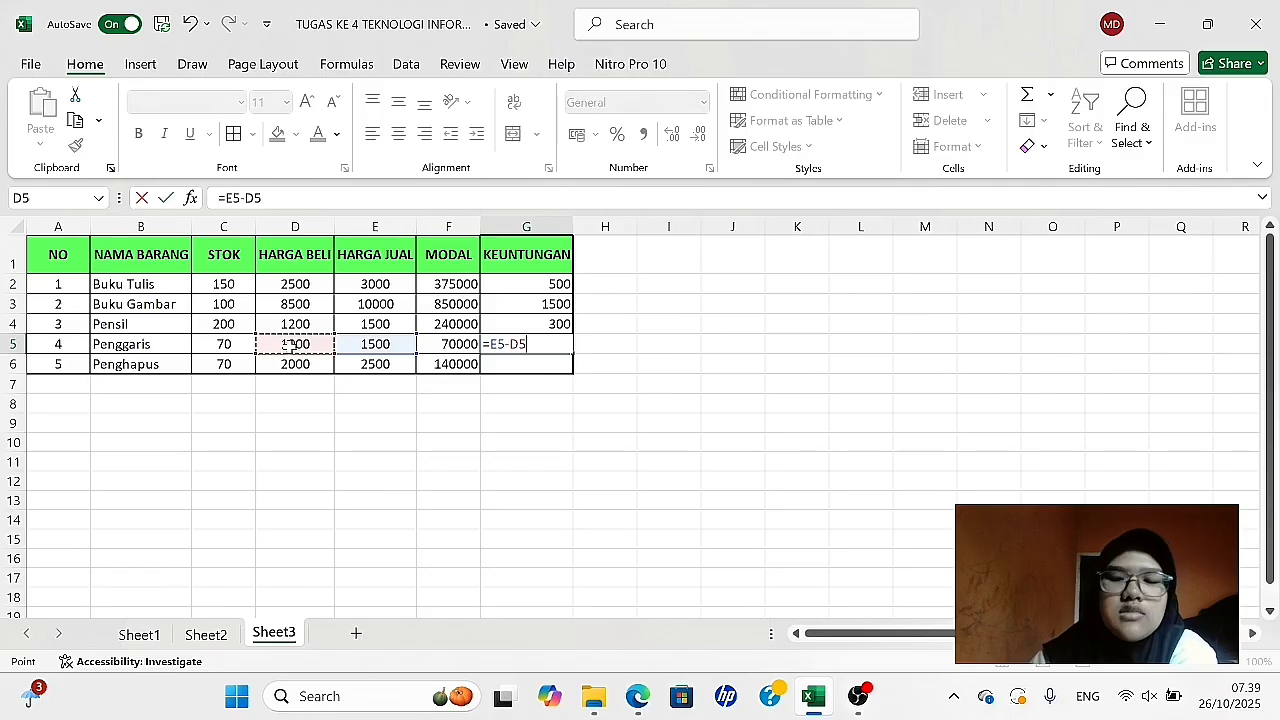
key(Return)
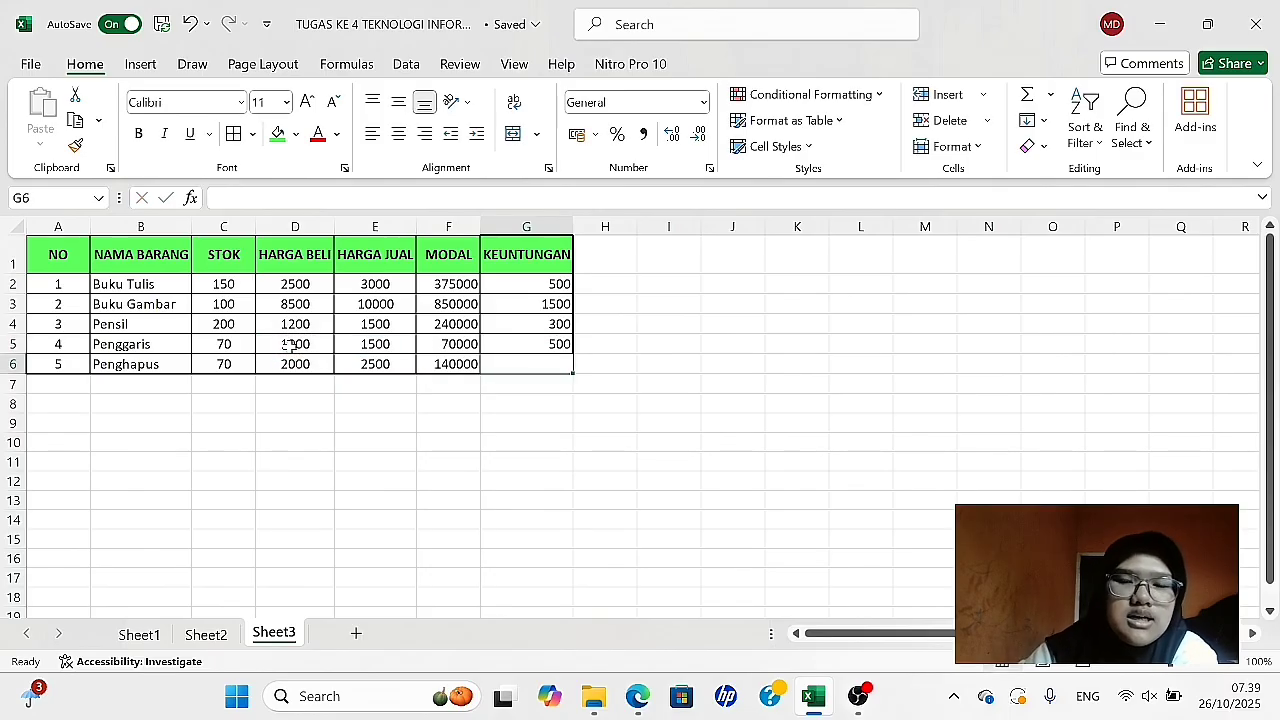
- Calculate the Keuntungan for Penghapus in G6 with the formula =E6-D6
text(=)
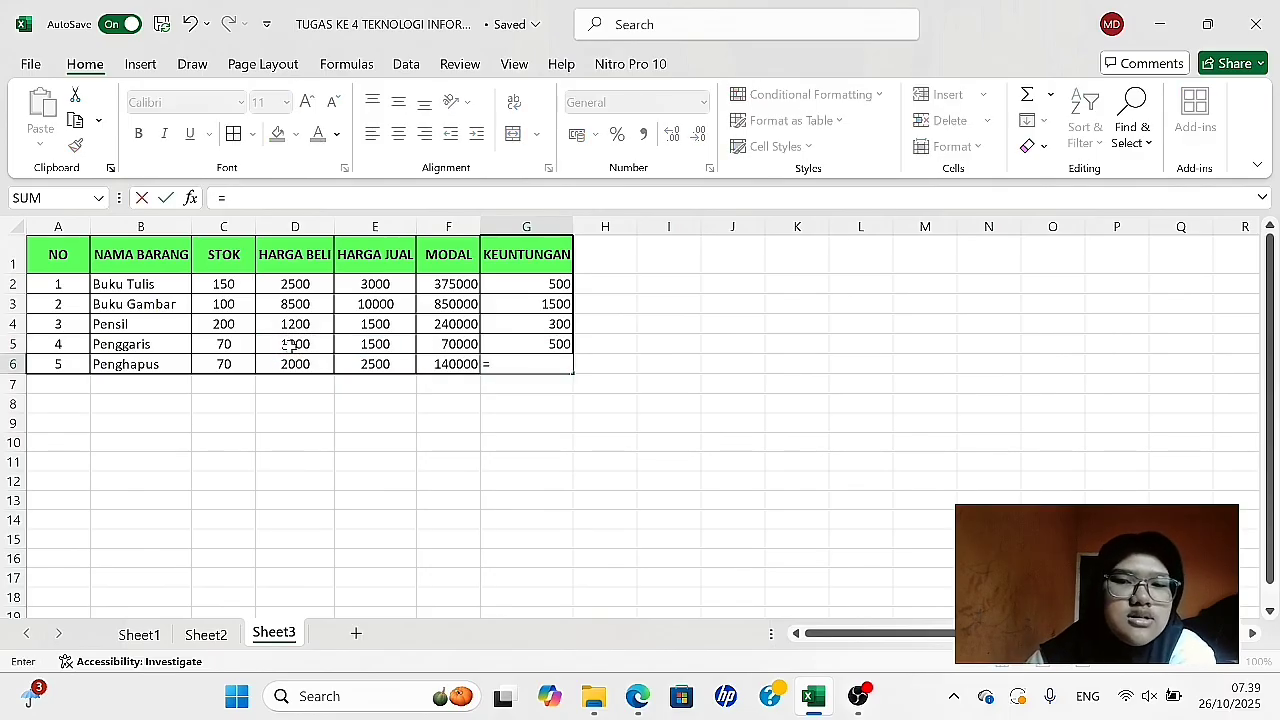
click(371, 364)
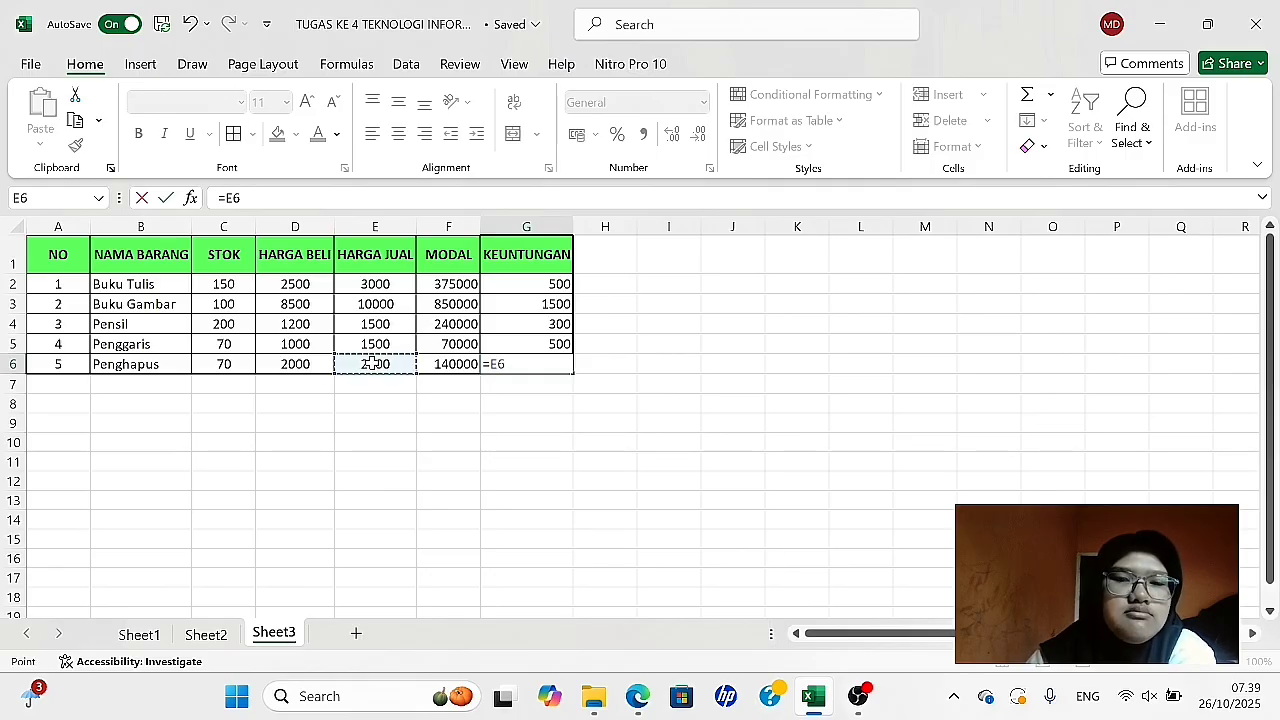
text(-)
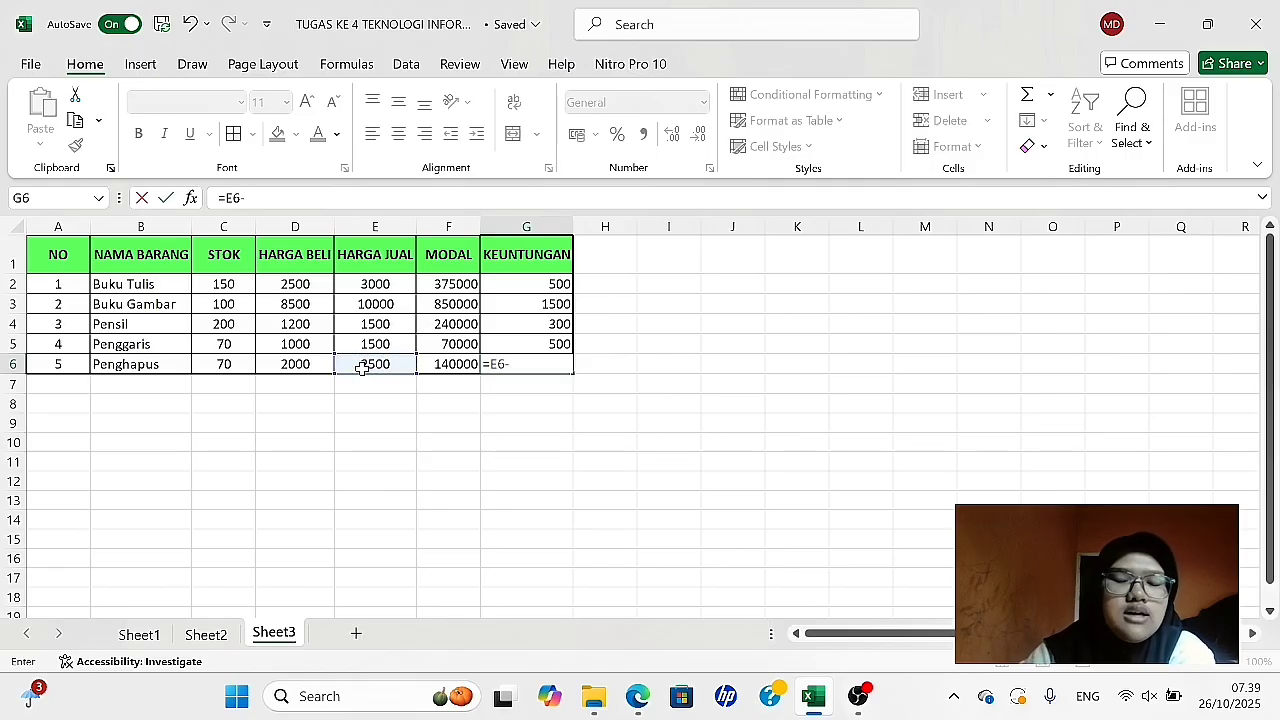
click(300, 366)
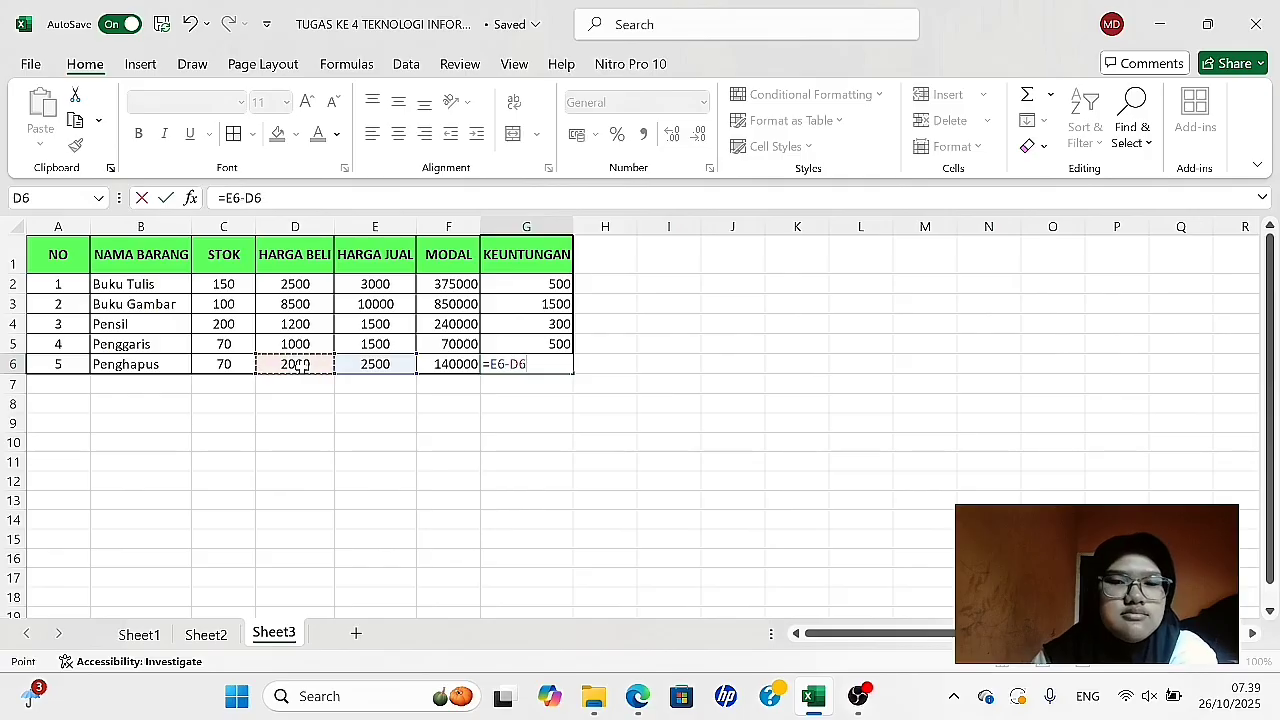
key(Return)
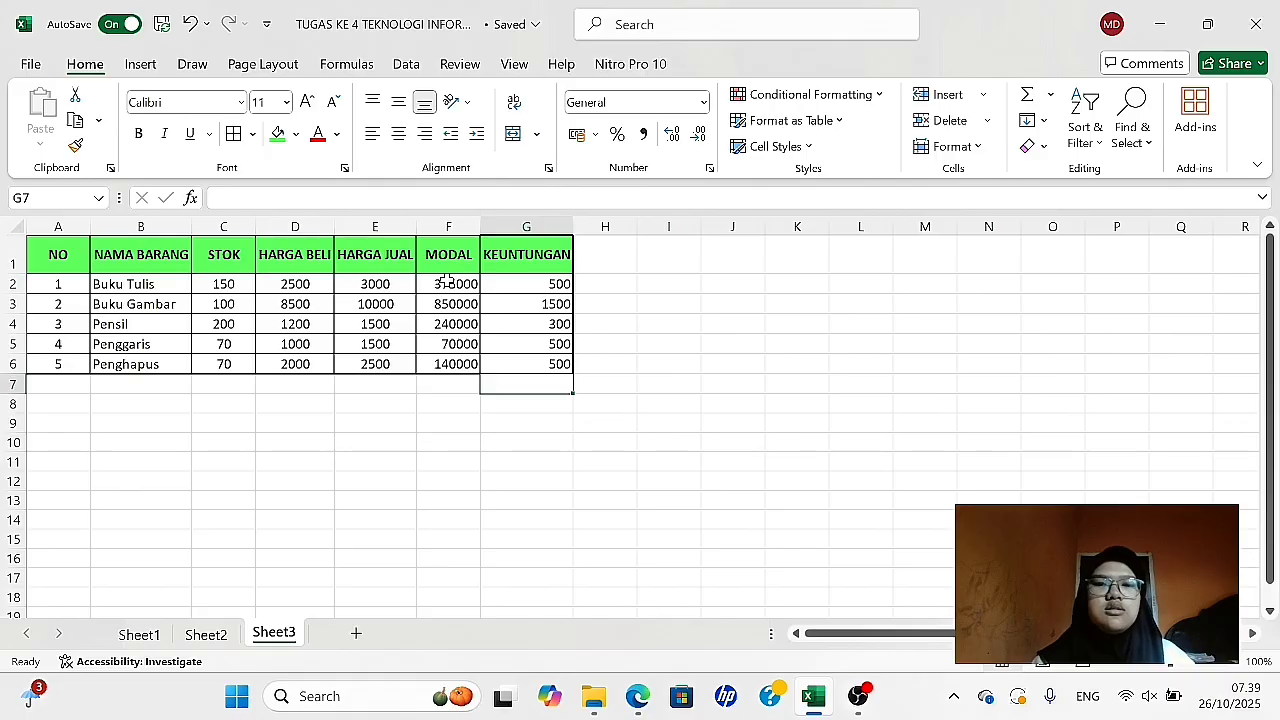
- Center the Modal and Keuntungan values in F2:G6 both horizontally and vertically
drag(447, 283, 527, 354)
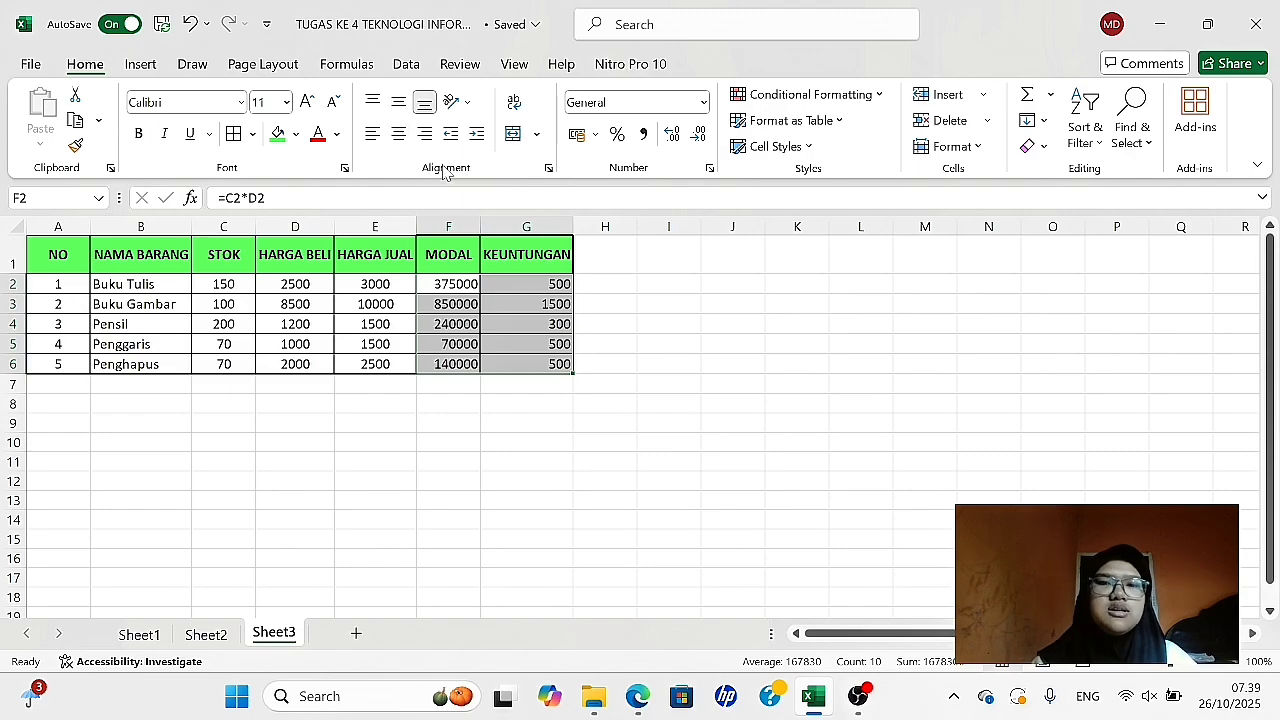
click(399, 134)
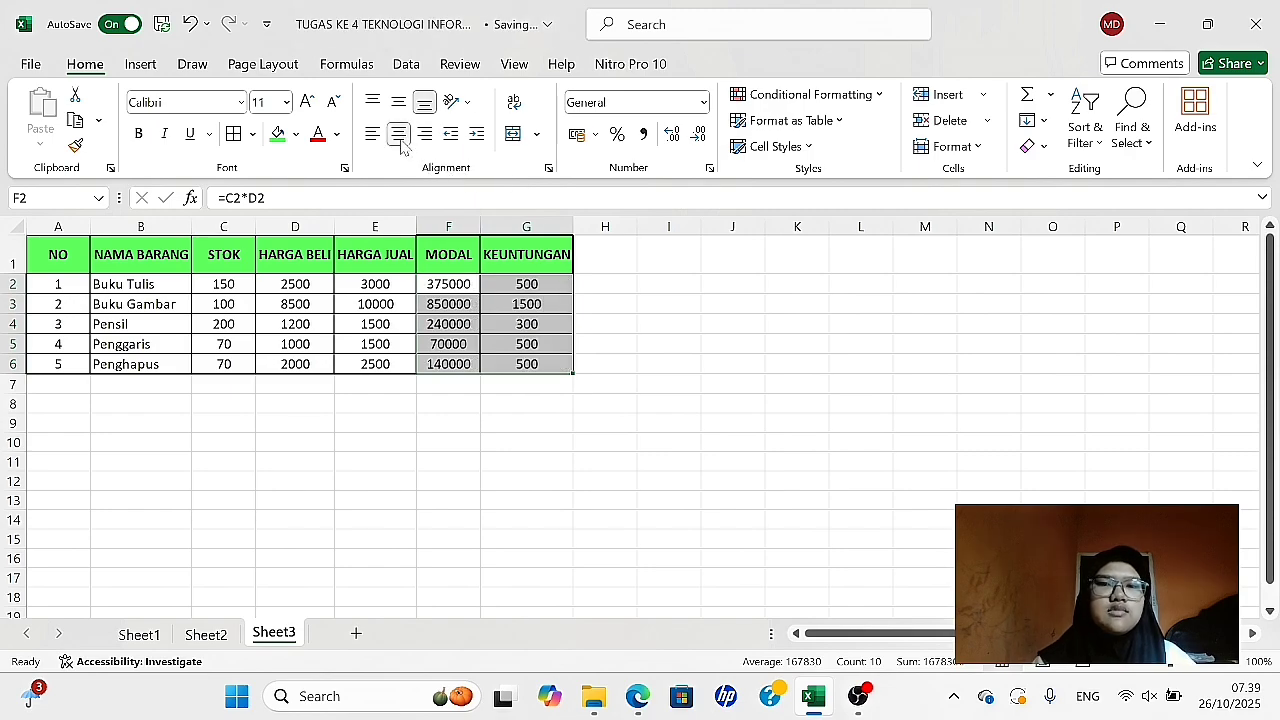
click(399, 103)
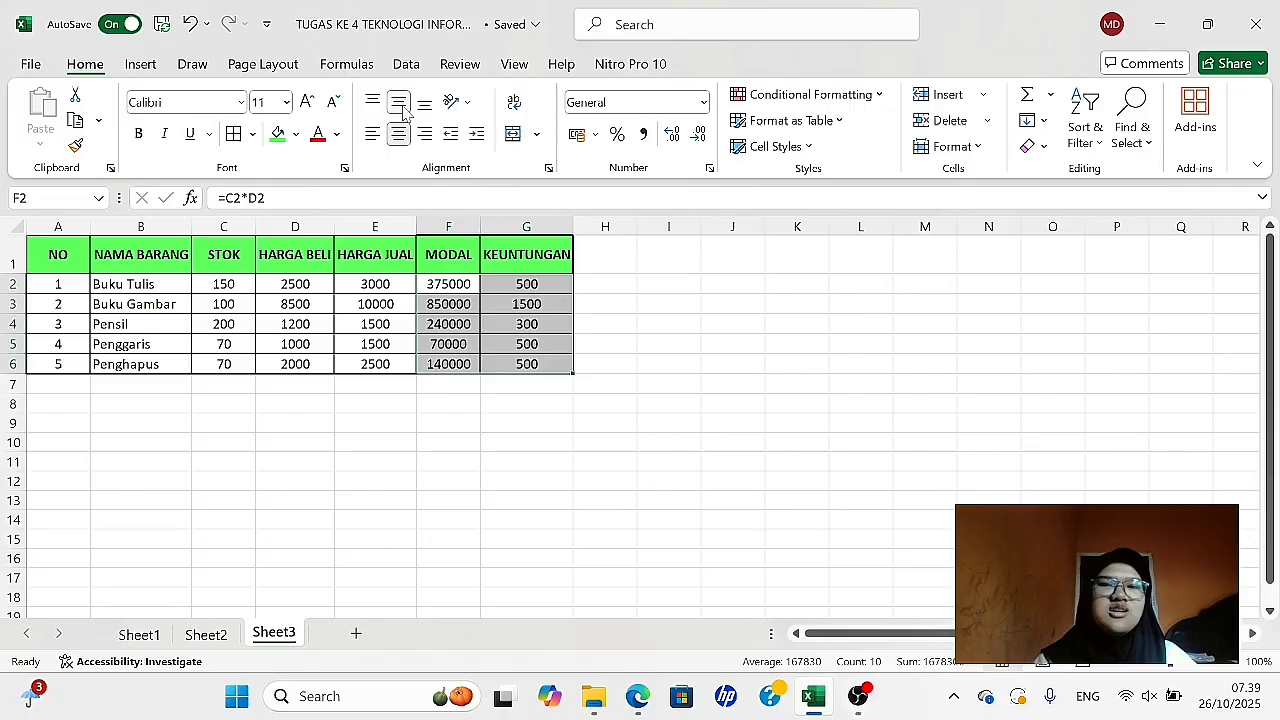
click(649, 344)
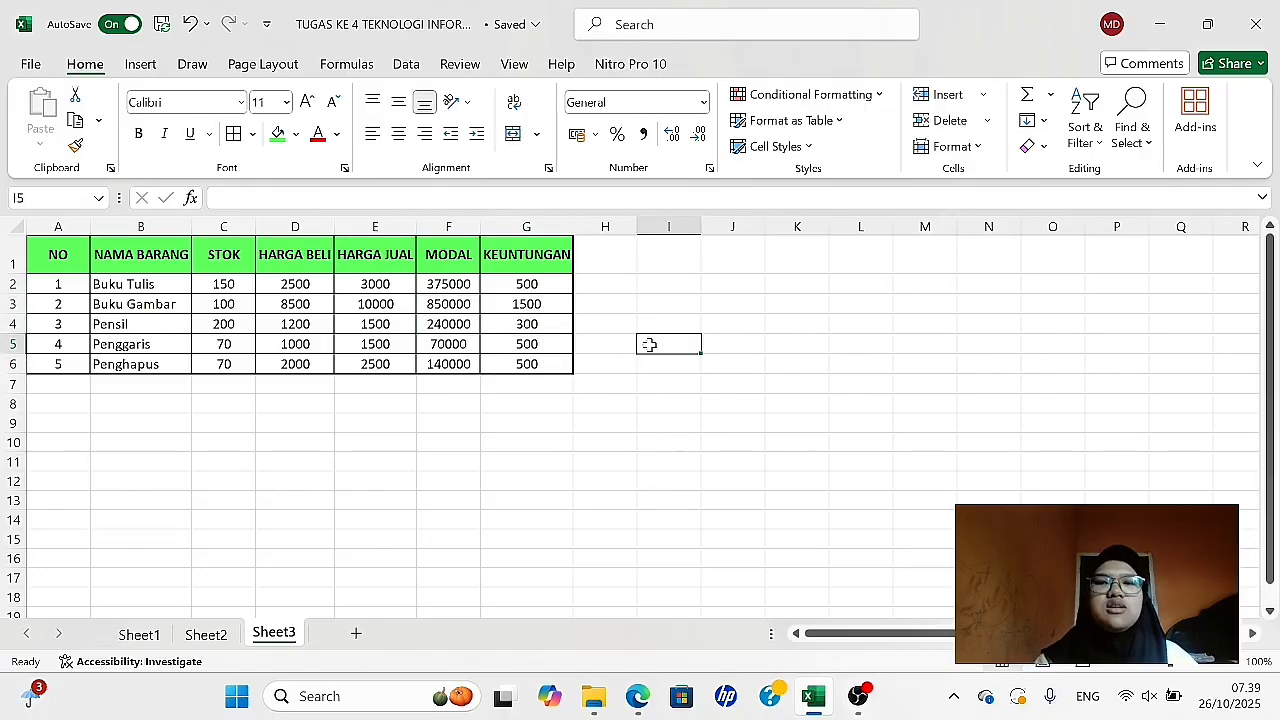